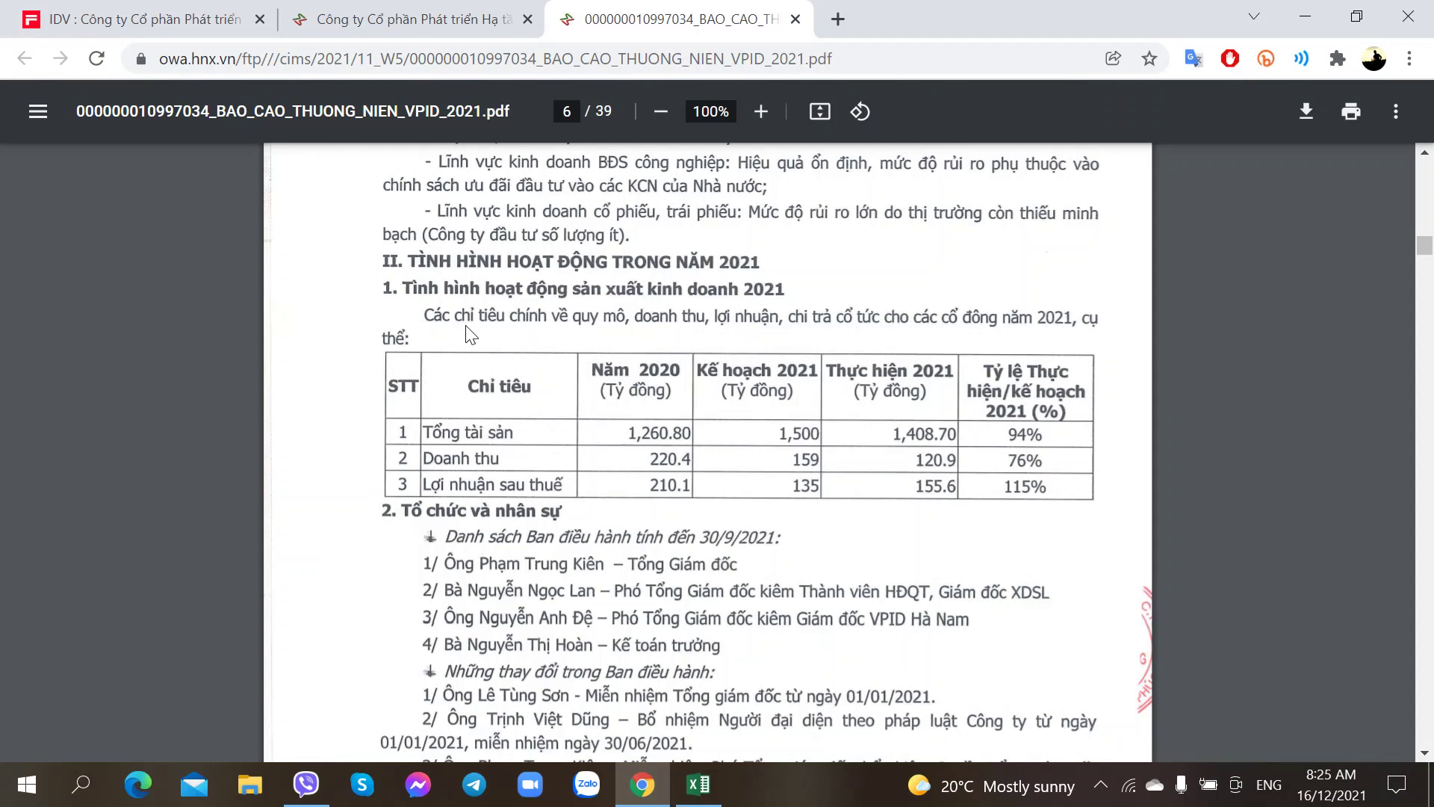
Step: Switch between the HNX IDV news list and the annual report PDF
click(419, 19)
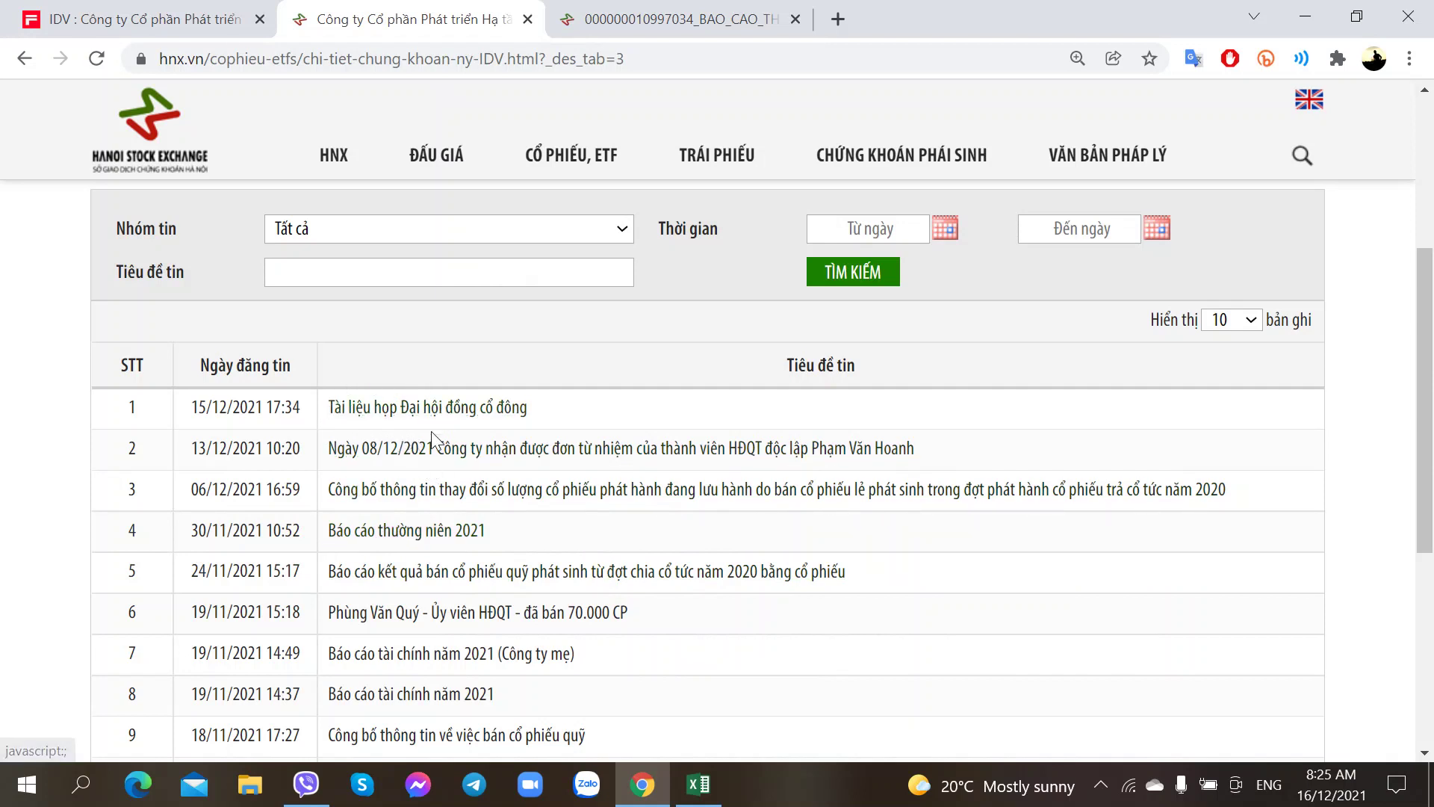
click(400, 408)
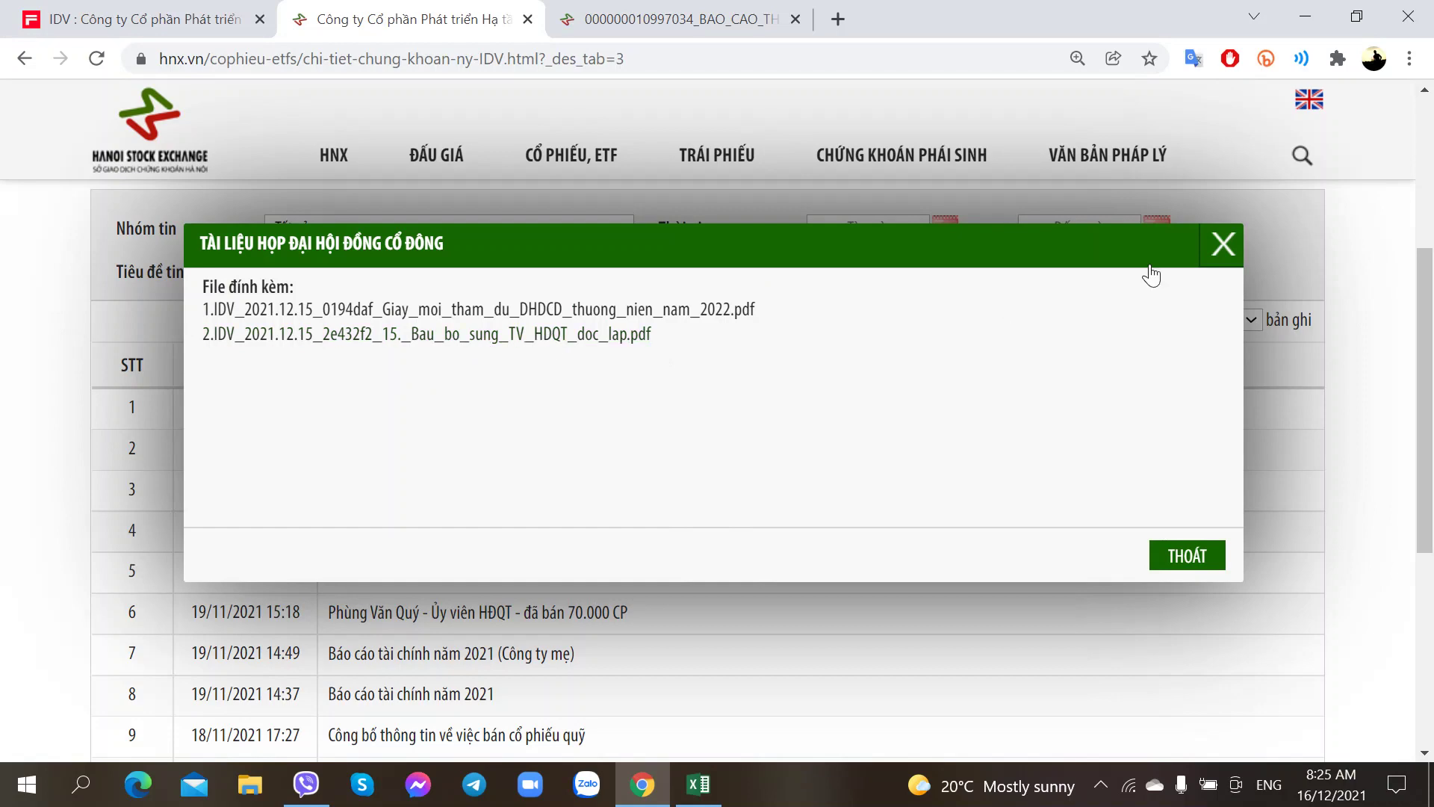
click(1224, 241)
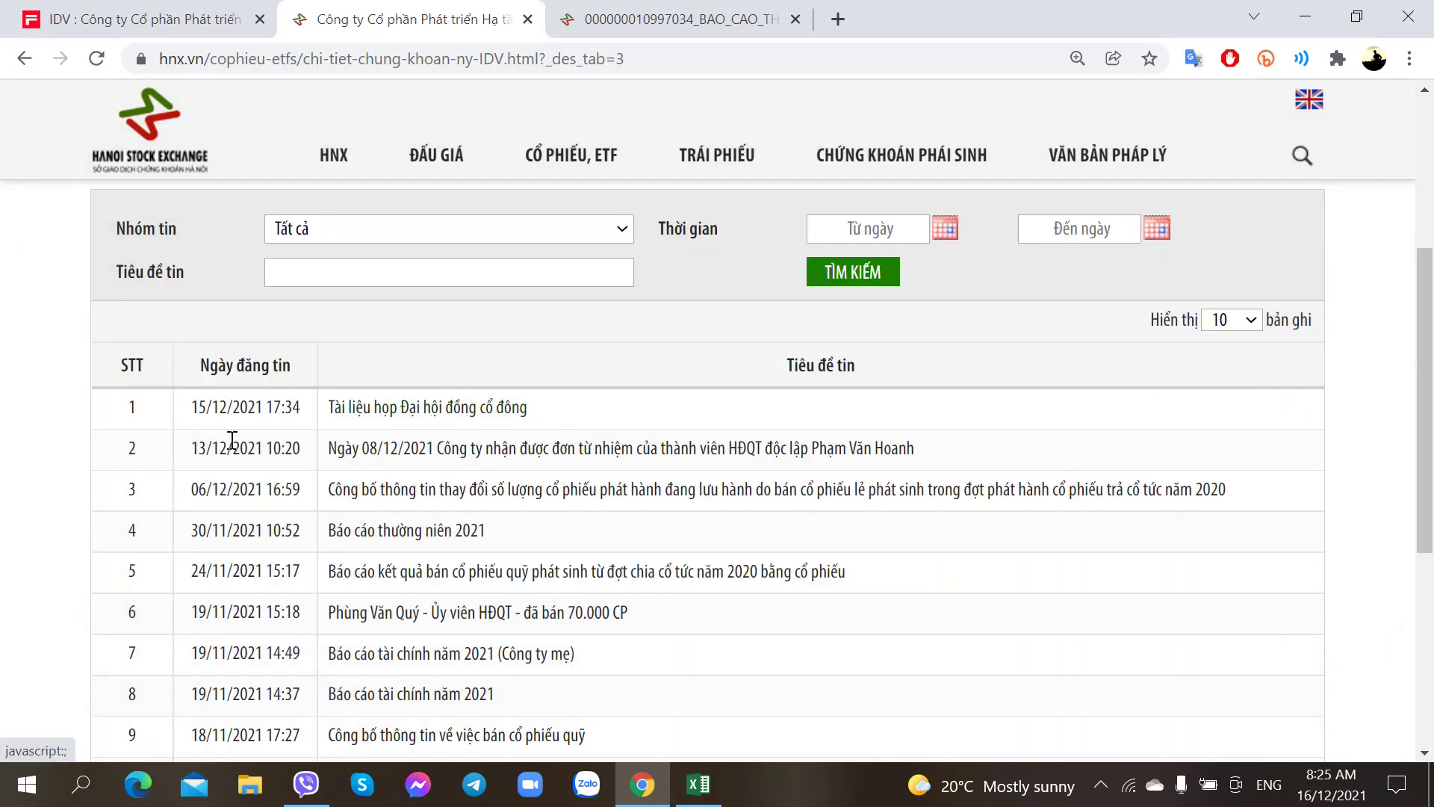
click(657, 19)
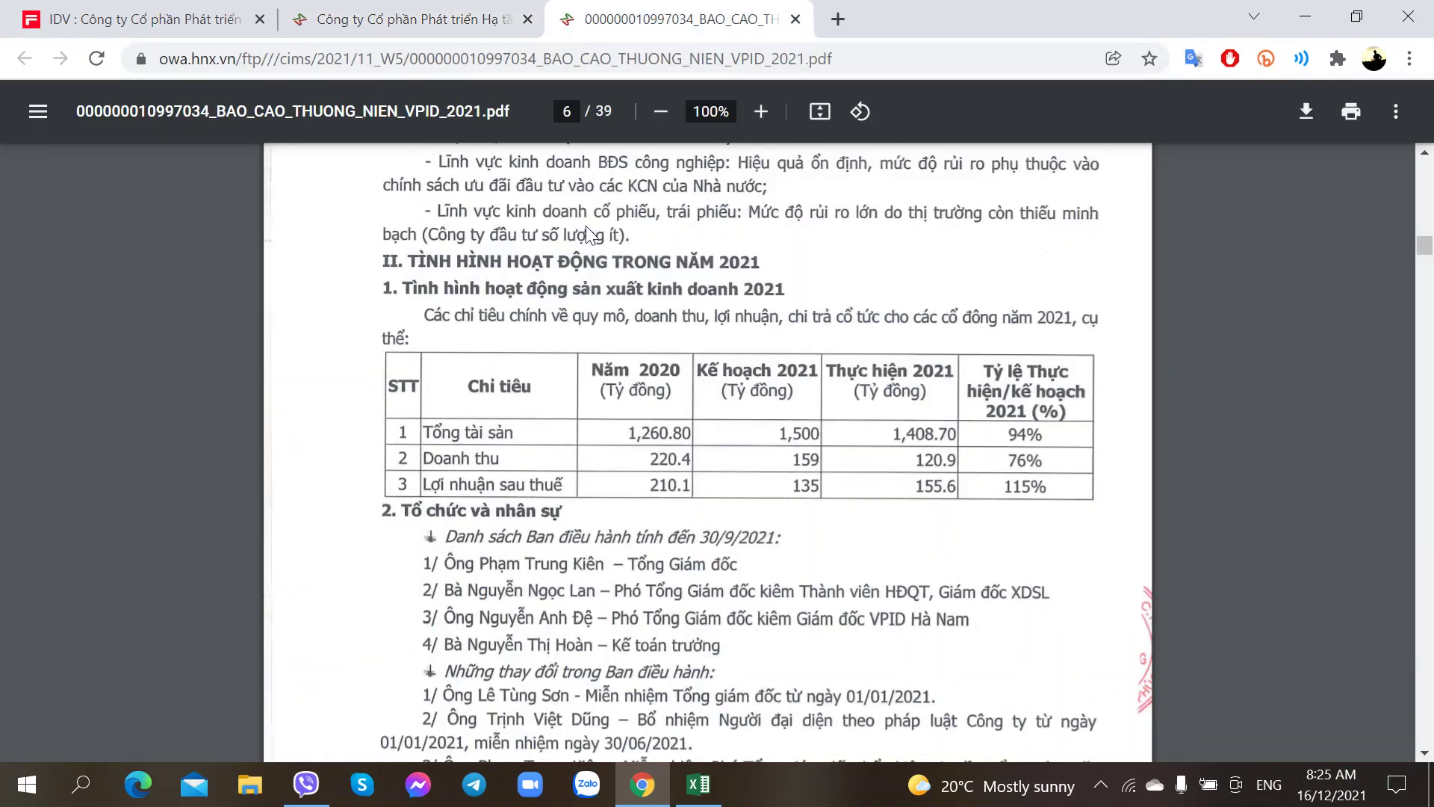
click(329, 19)
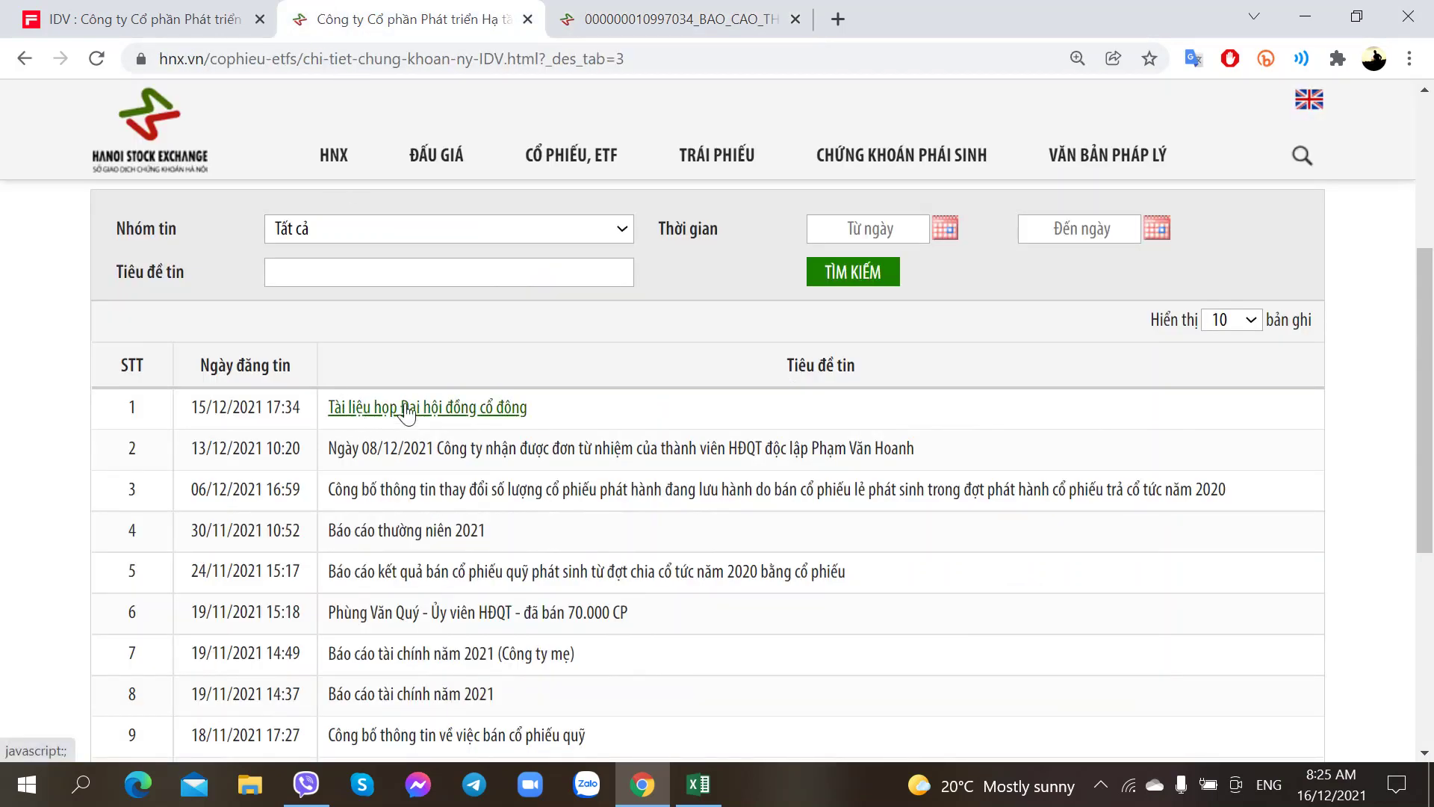
click(629, 12)
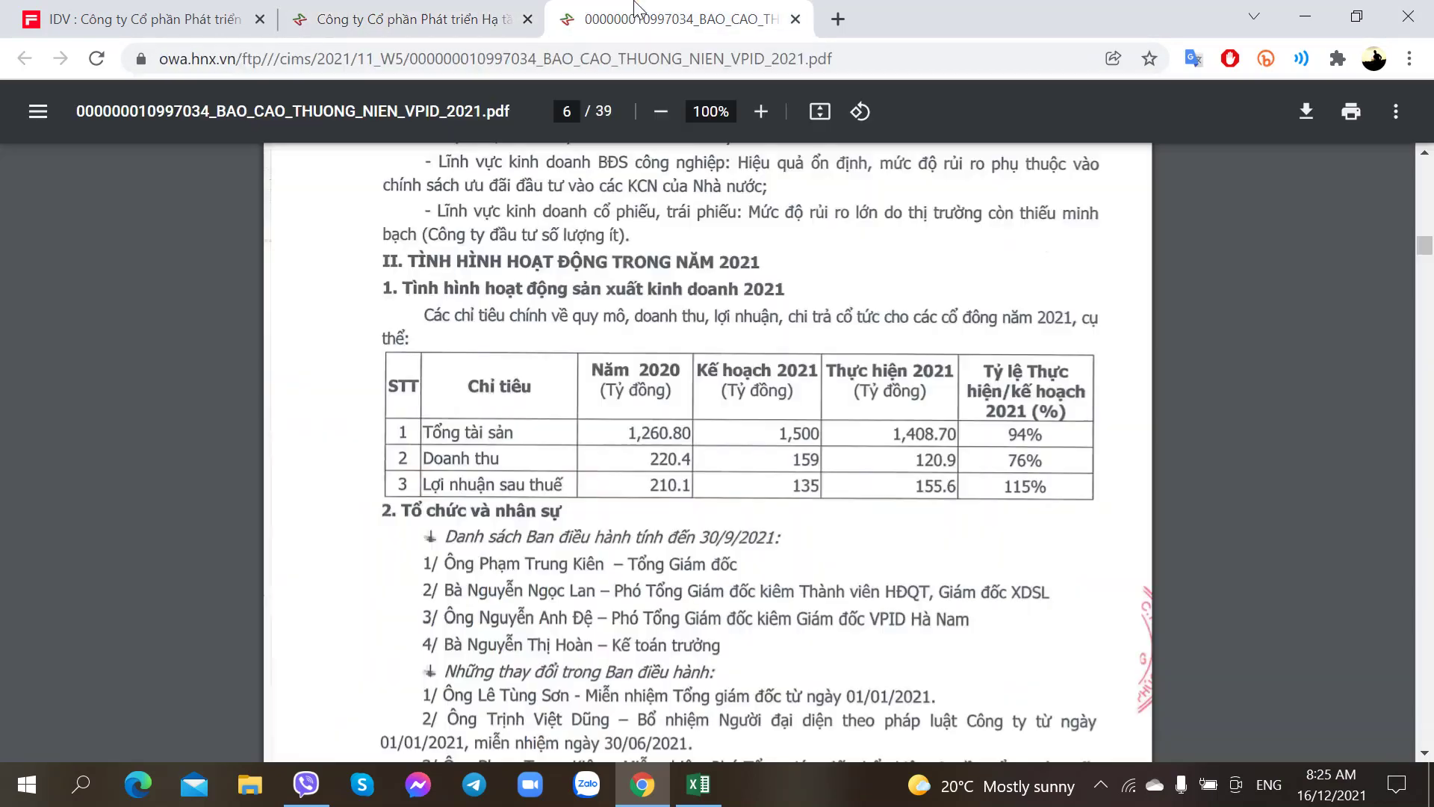
click(479, 21)
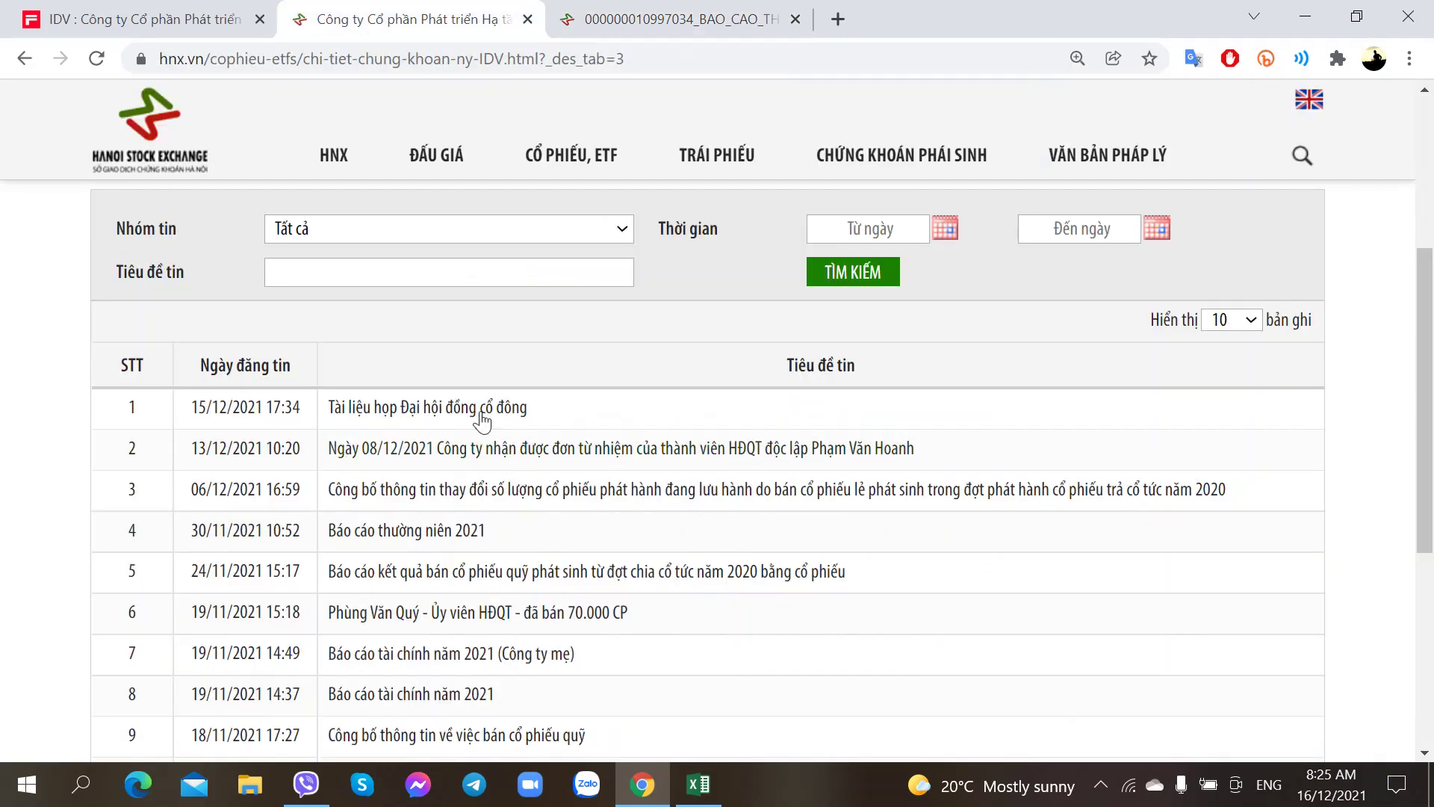
Step: Open the Giay_moi_tham_du_DHDCD_thuong_nien_nam_2022 invitation PDF in a new tab
click(450, 452)
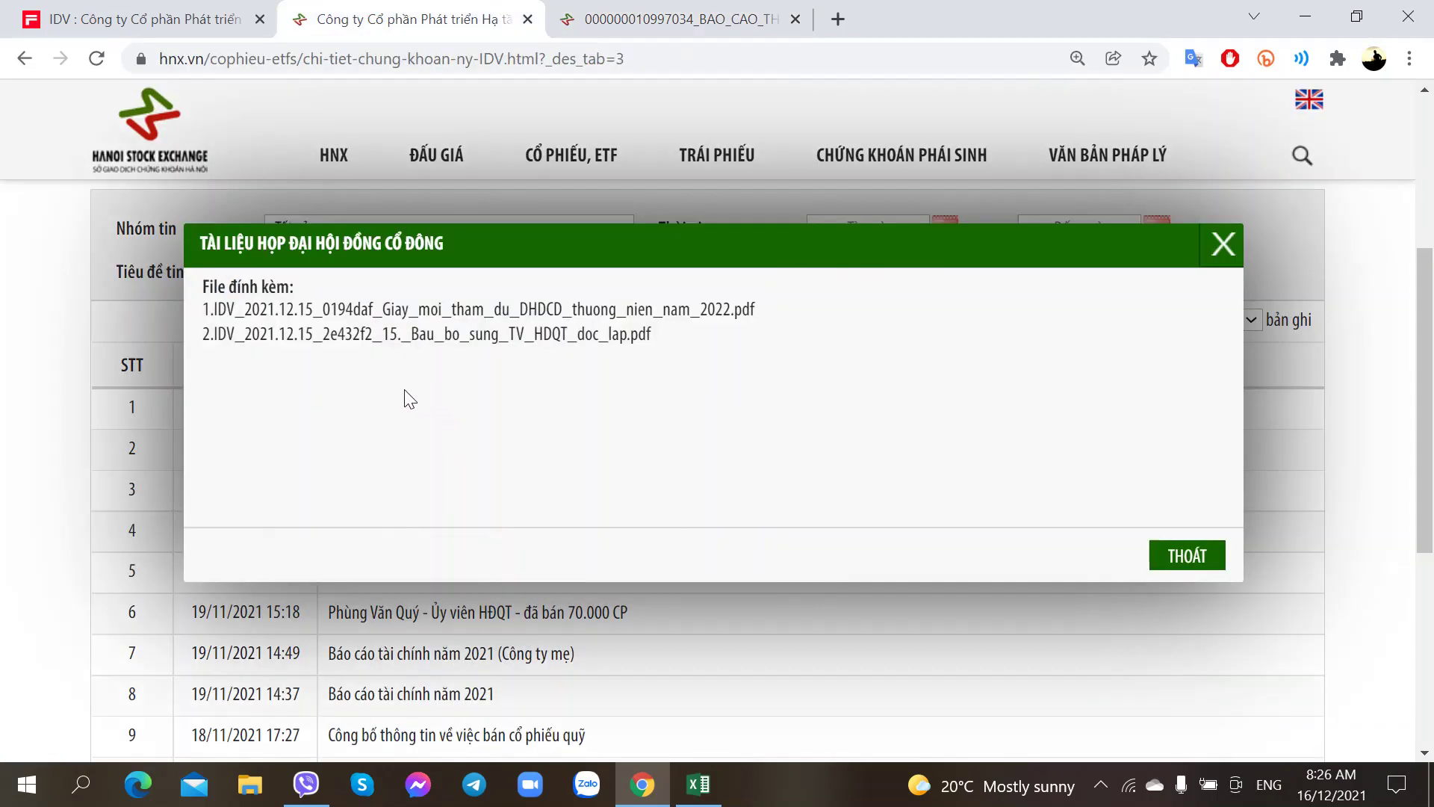
middle_click(470, 321)
click(598, 24)
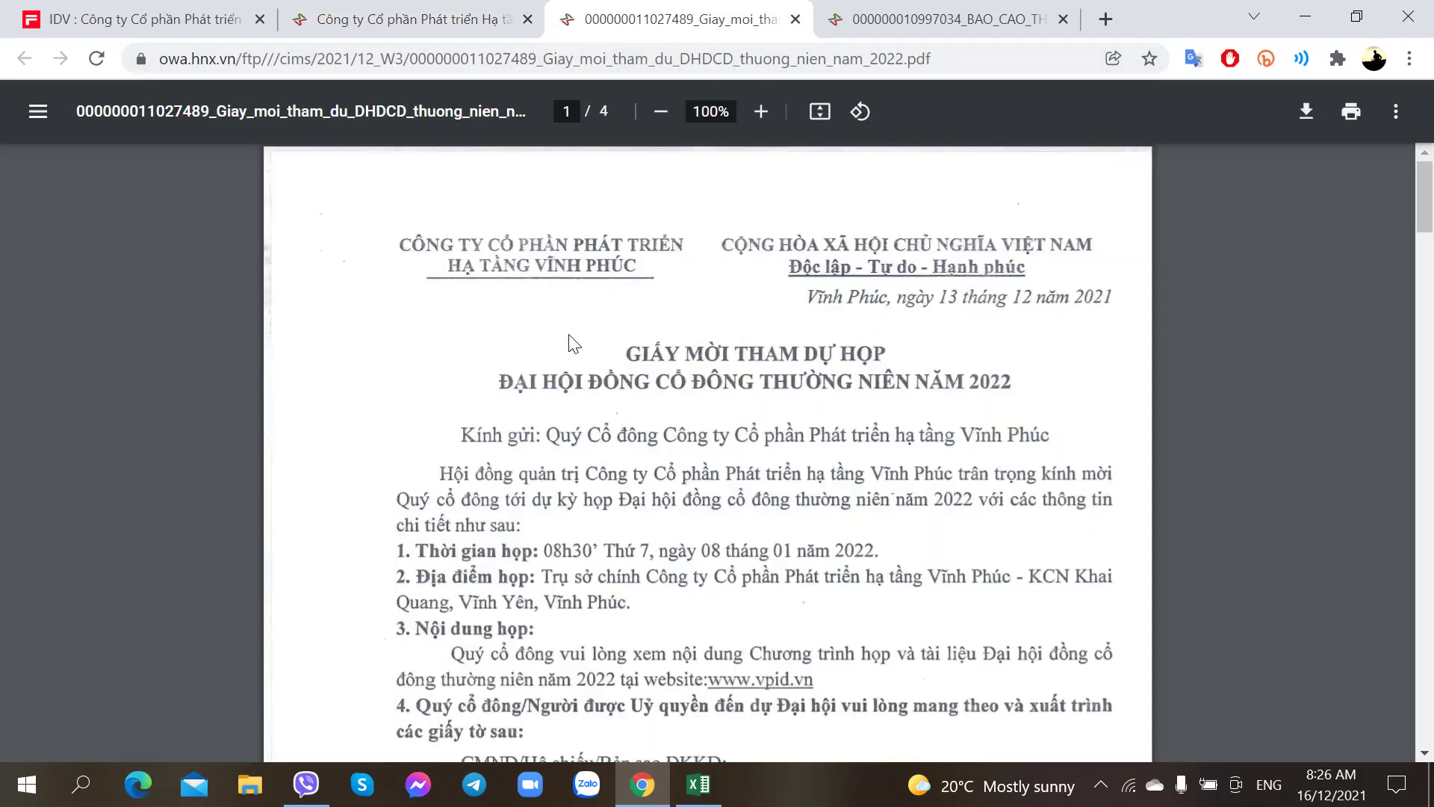
Step: Scroll through the meeting invitation PDF to read it
scroll(573, 345, down, 2)
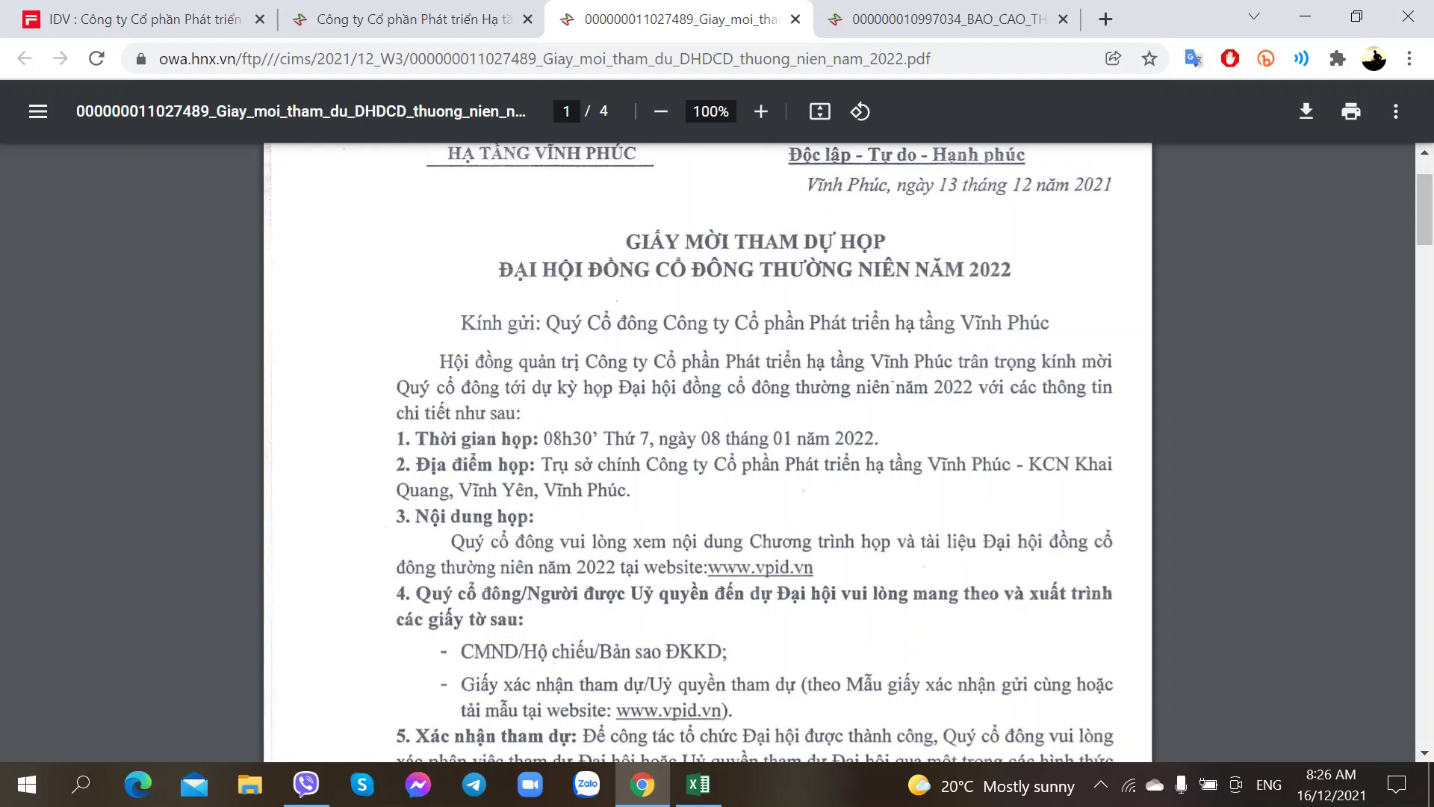
mouse_move(1300, 804)
scroll(658, 497, down, 3)
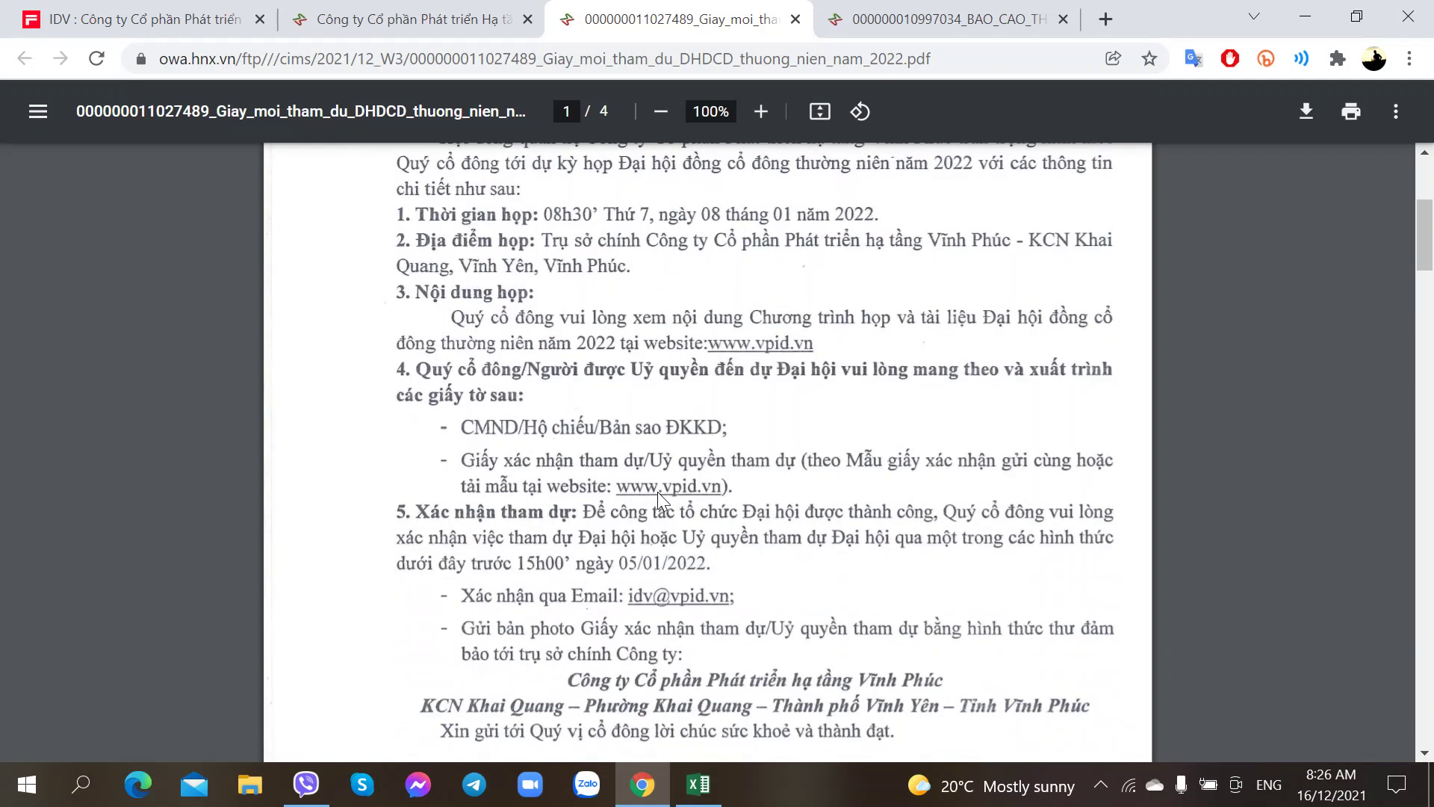
scroll(657, 491, down, 3)
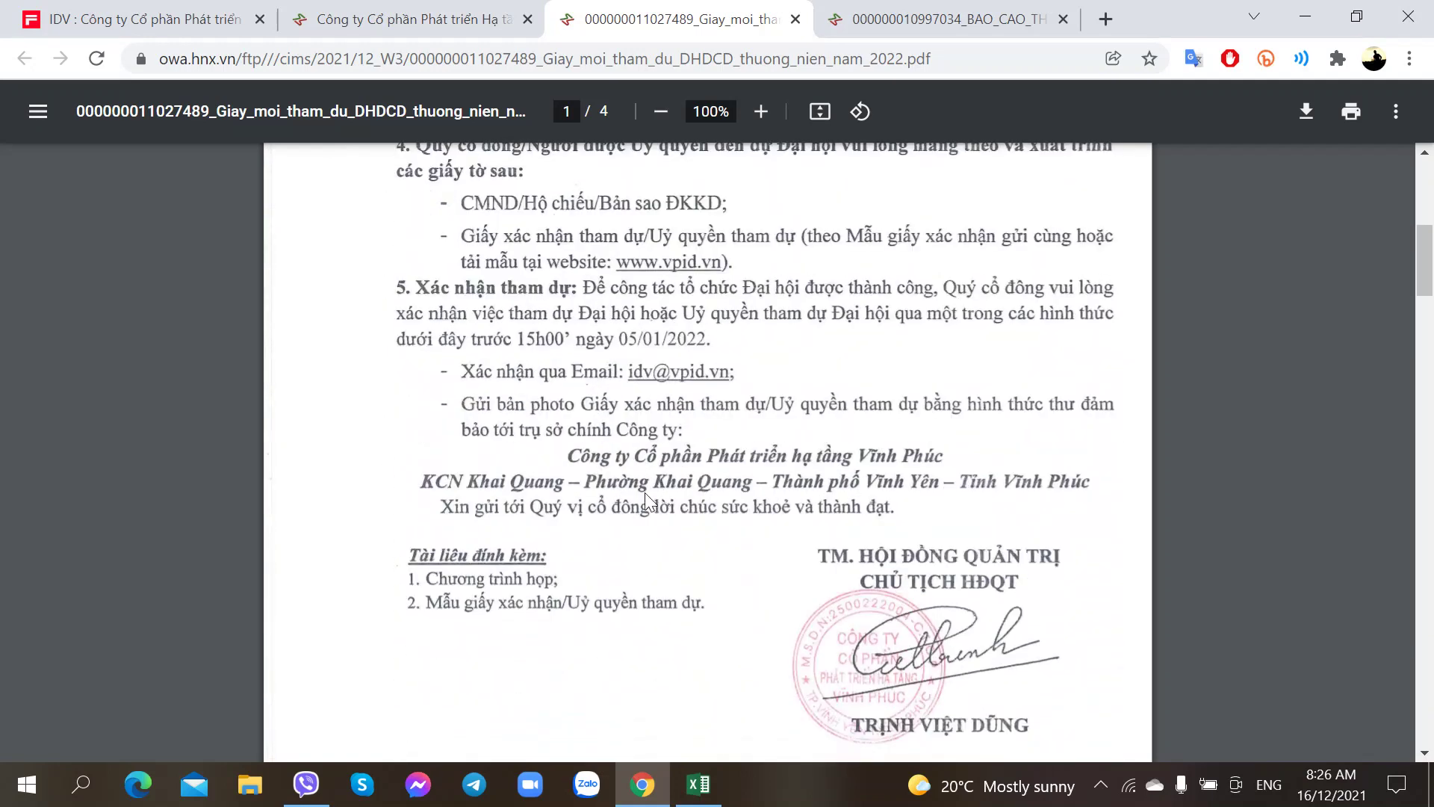
Step: Close the invitation tab and switch to the IDV Excel workbook
key(ctrl+w)
key(ctrl+Tab)
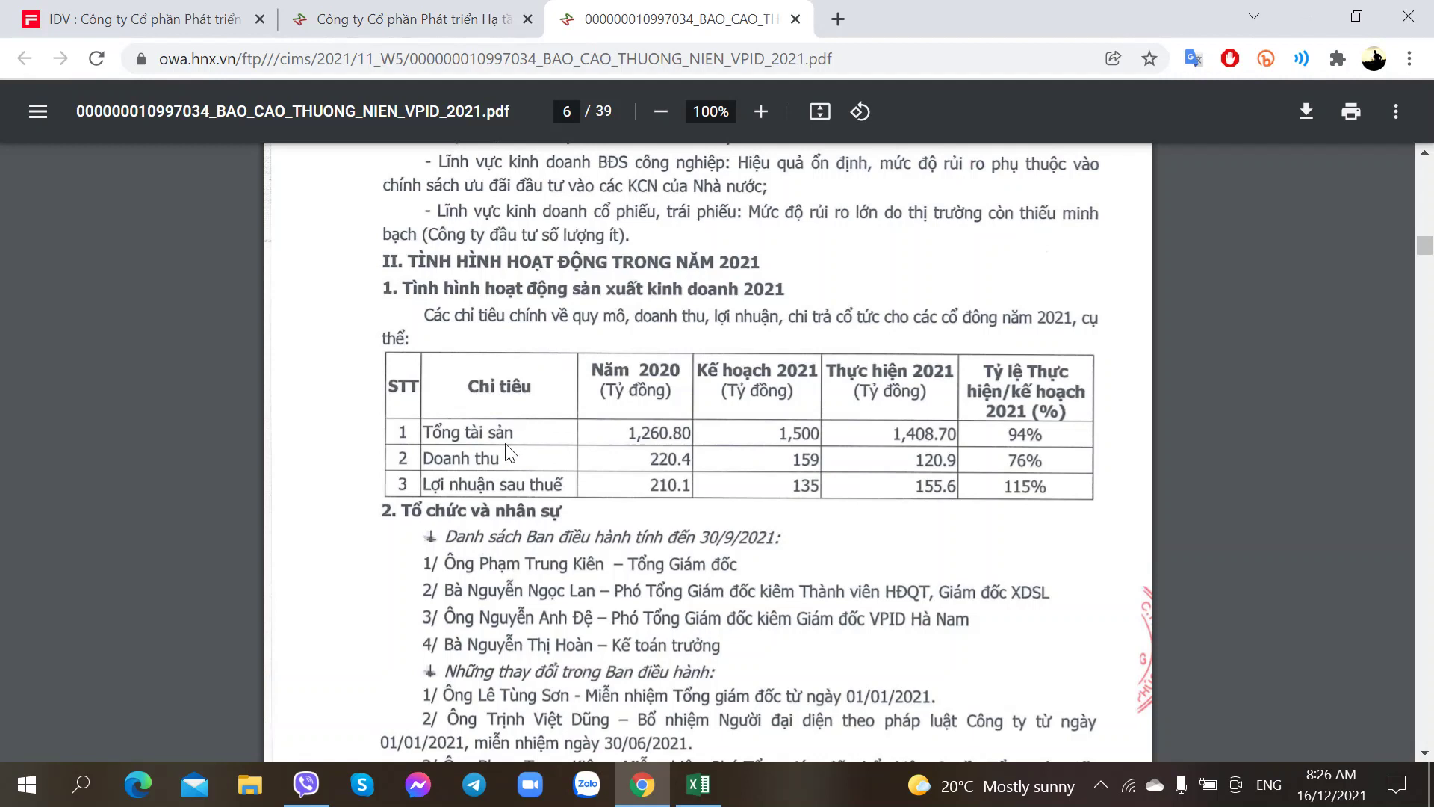
click(698, 784)
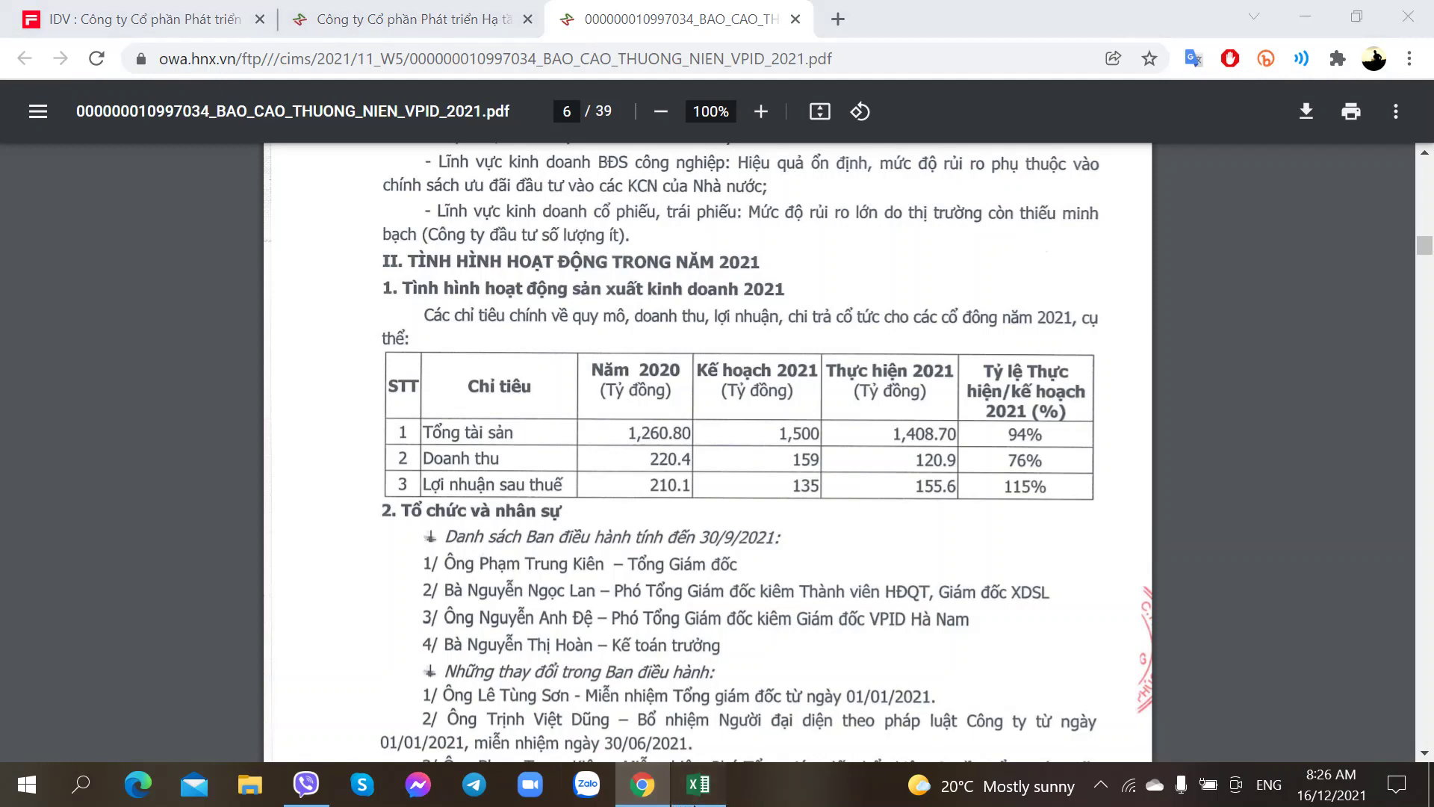
scroll(635, 581, up, 6)
scroll(631, 581, down, 5)
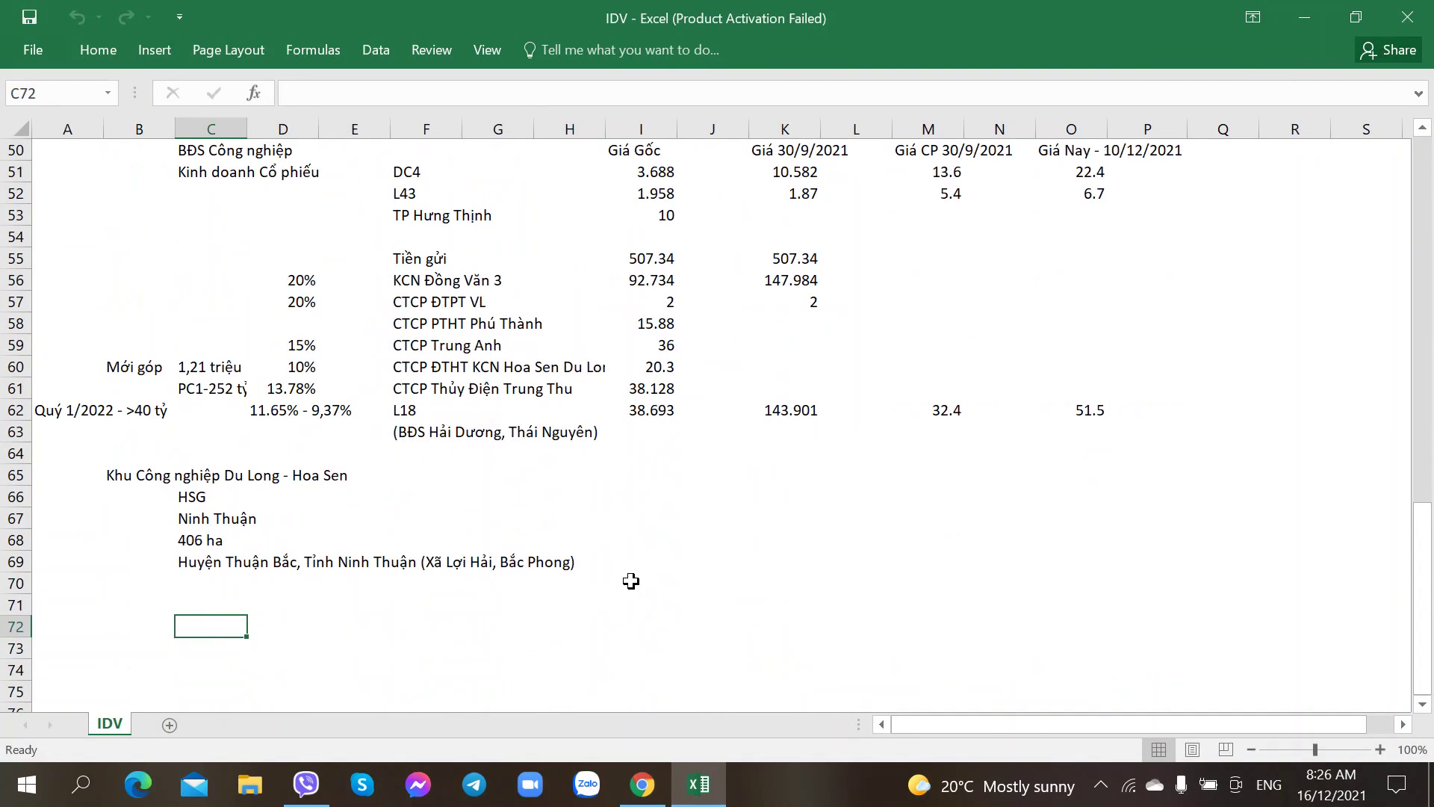
scroll(429, 480, up, 8)
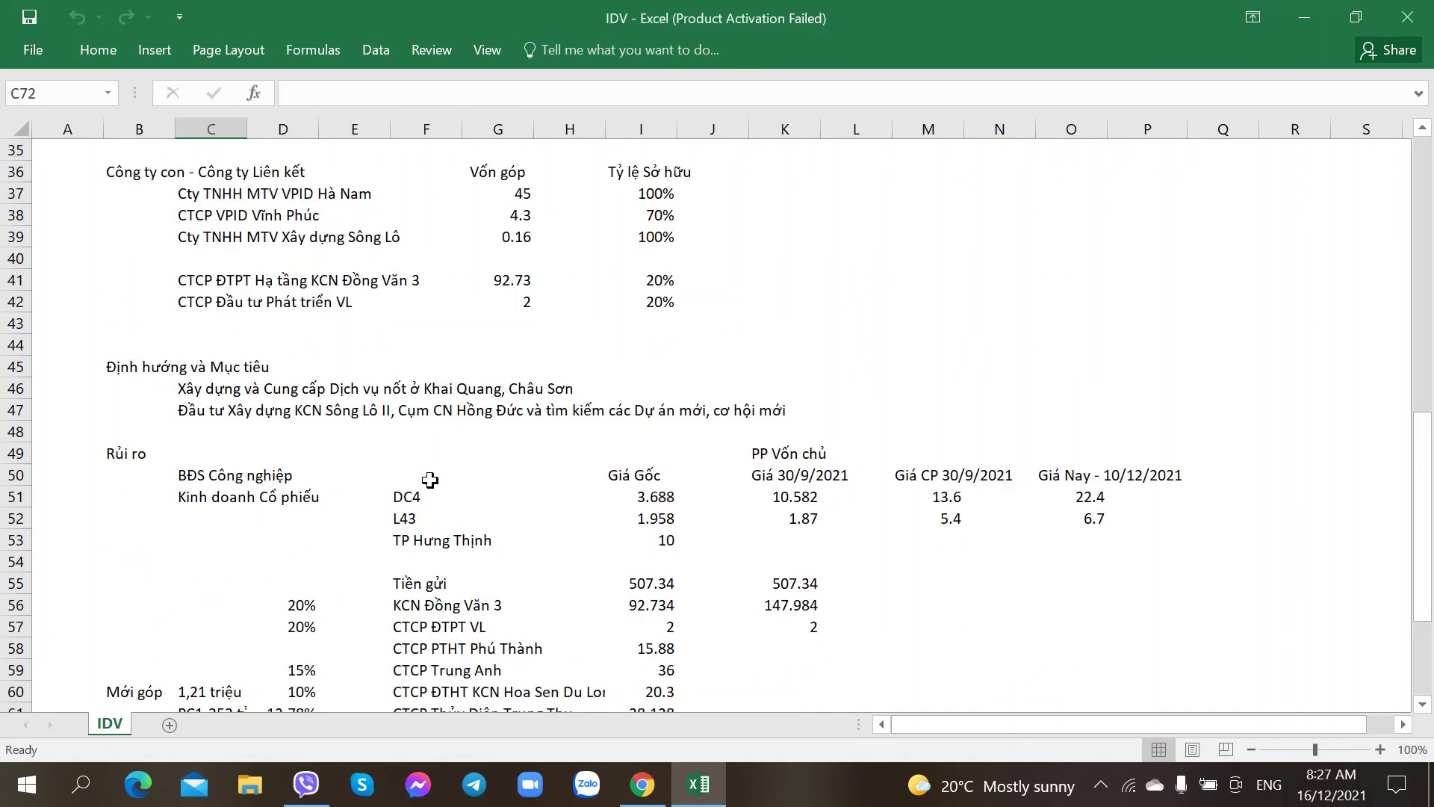
scroll(430, 480, down, 6)
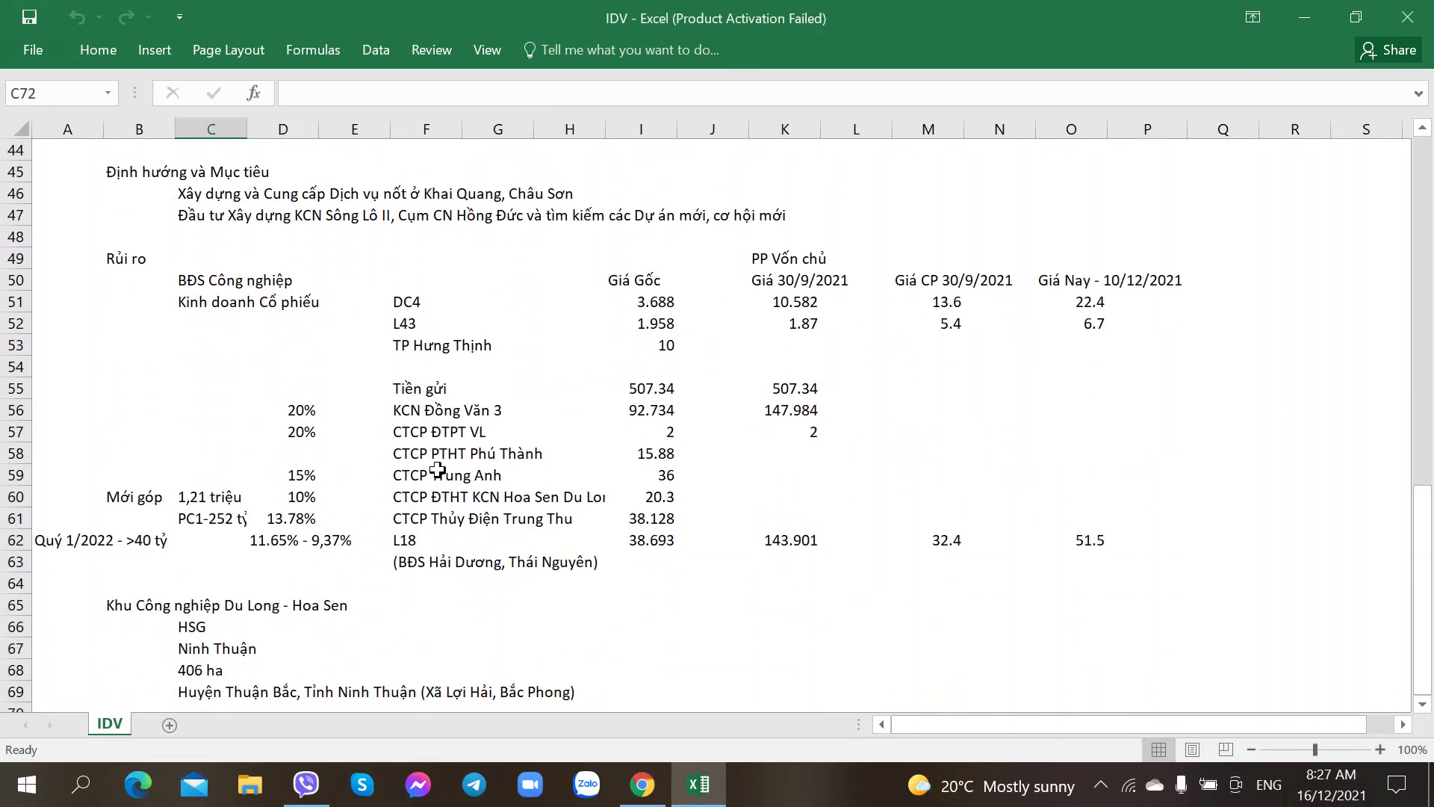
scroll(437, 469, down, 2)
scroll(456, 342, up, 1)
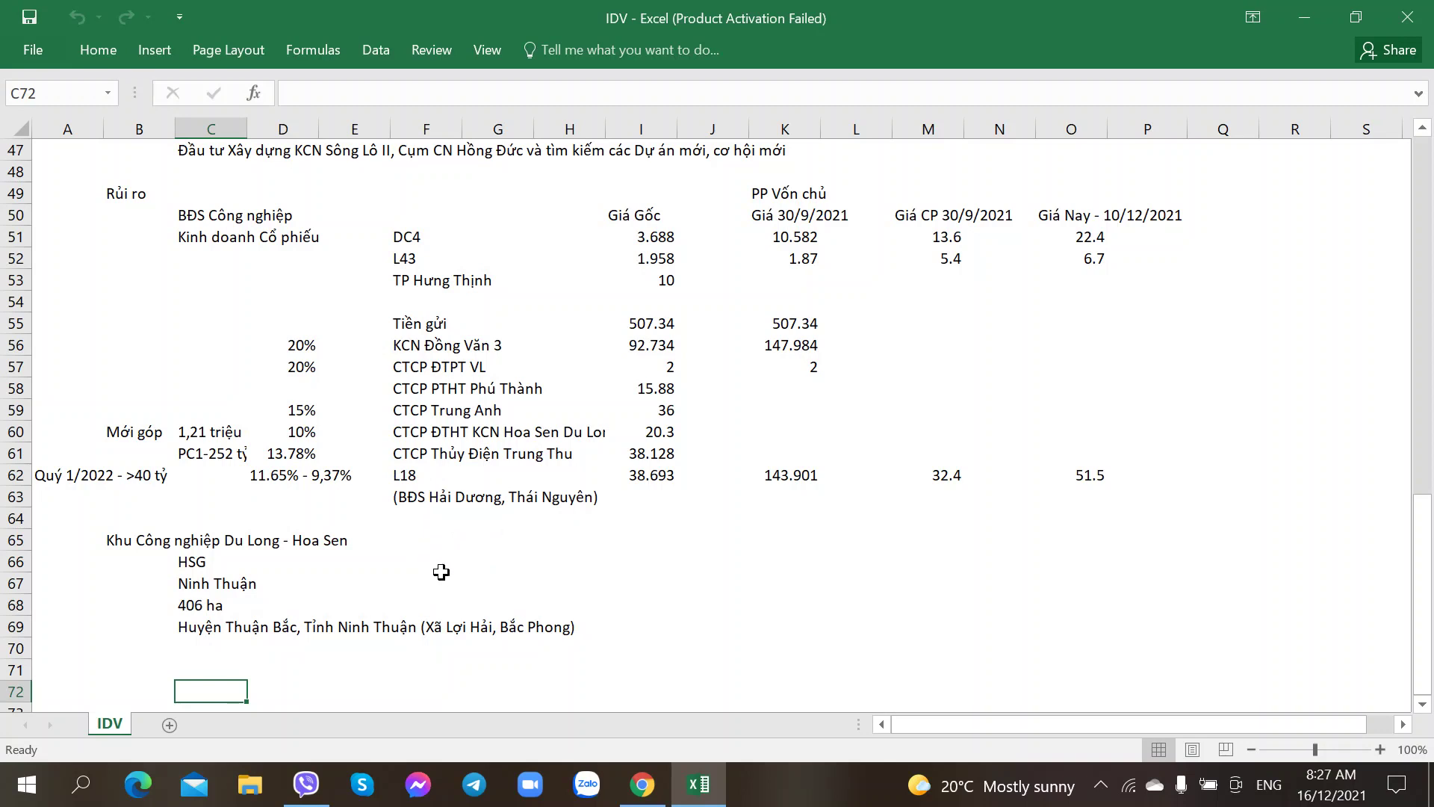
click(451, 559)
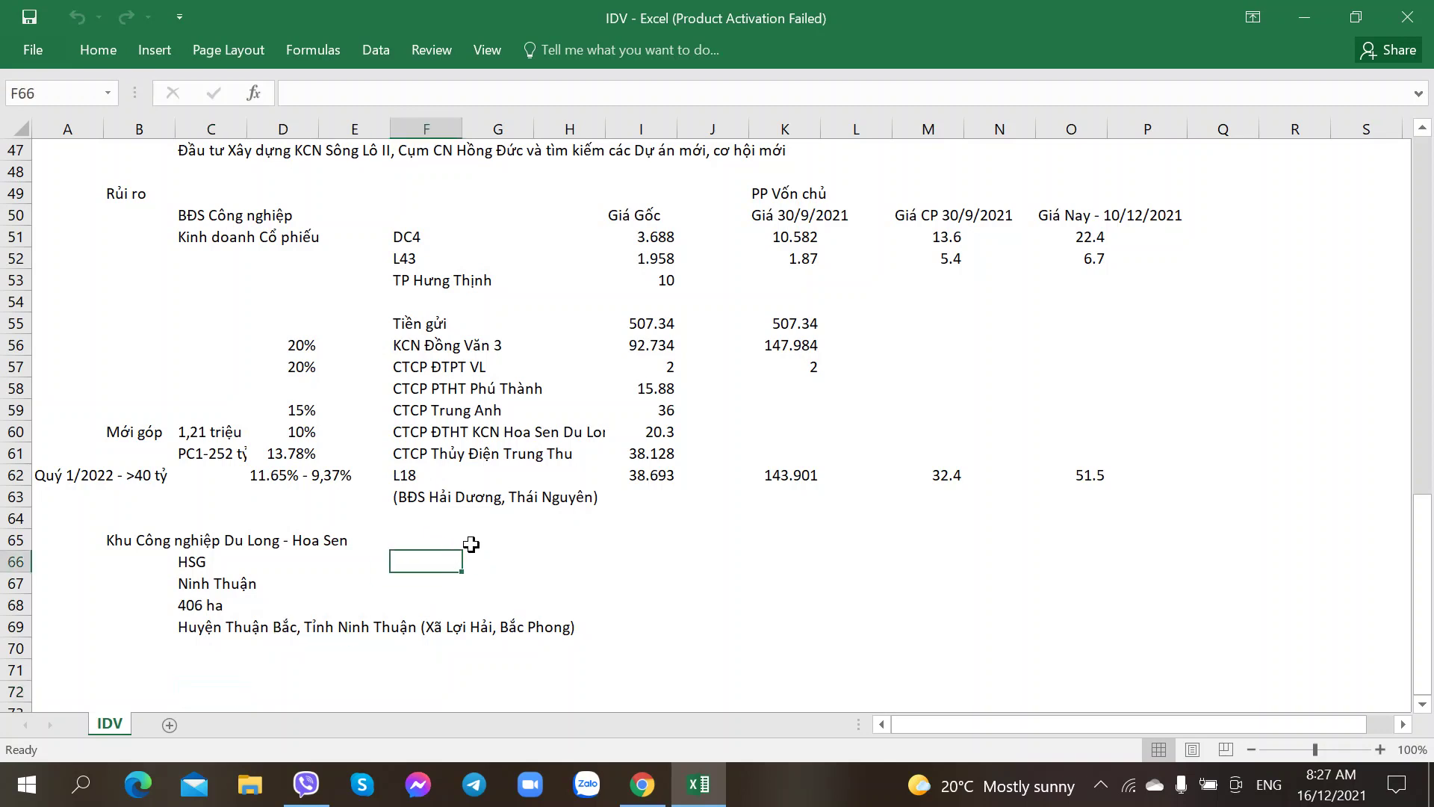
click(404, 582)
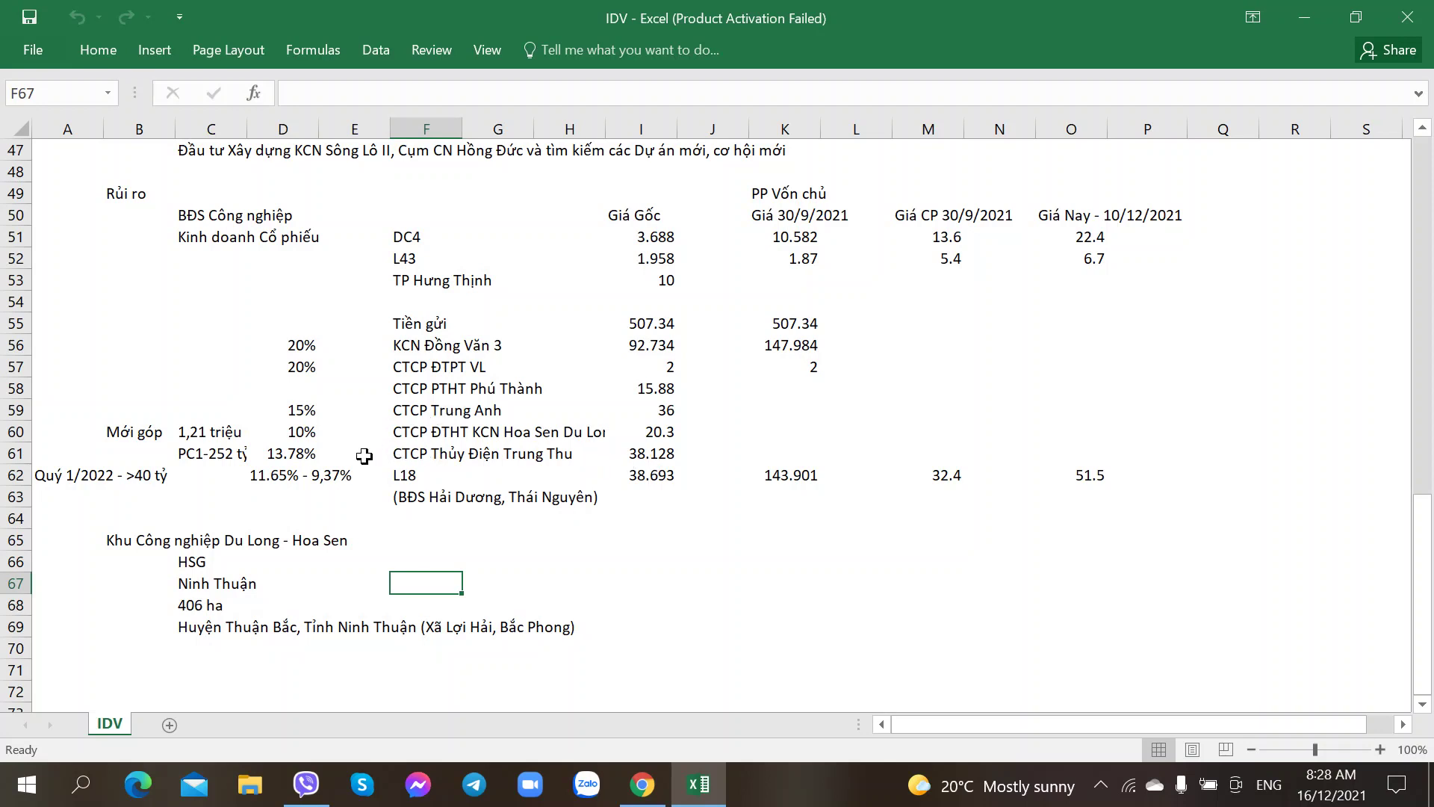
click(422, 475)
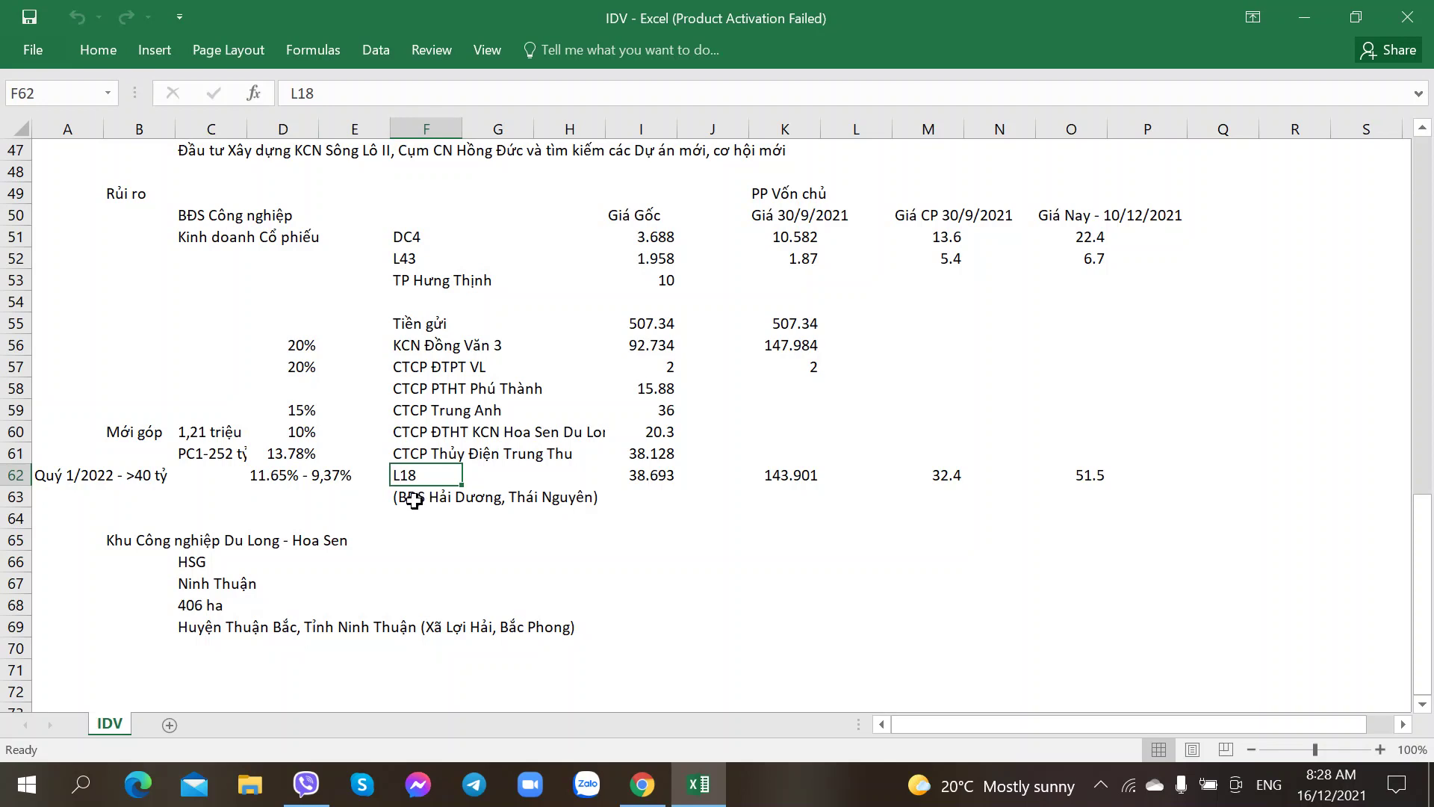
Step: Review the notes: PC1 252 tỷ, 13.78% stake, Hoa Sen Du Long, Ninh Thuận 406 ha
click(412, 499)
click(446, 533)
click(427, 501)
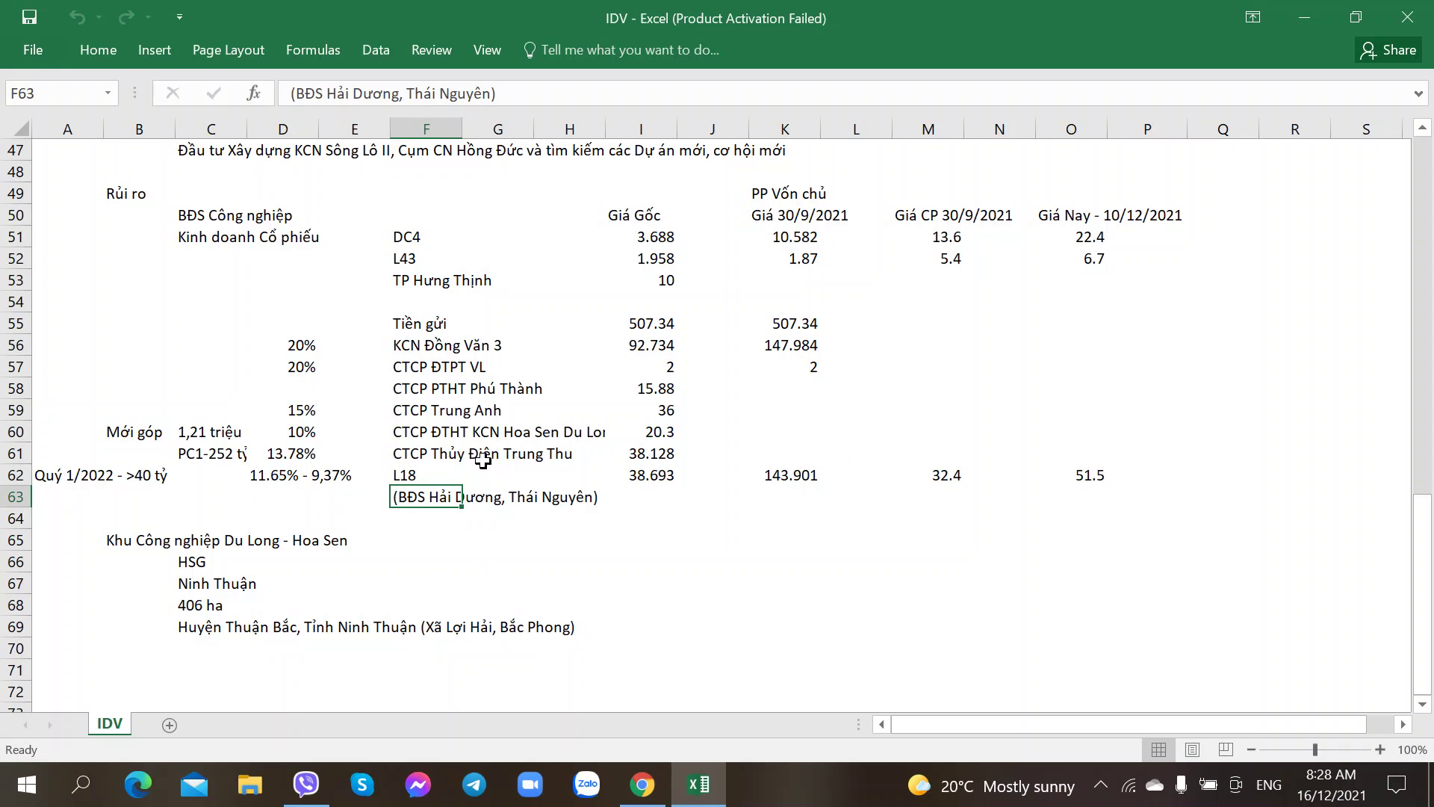
click(451, 458)
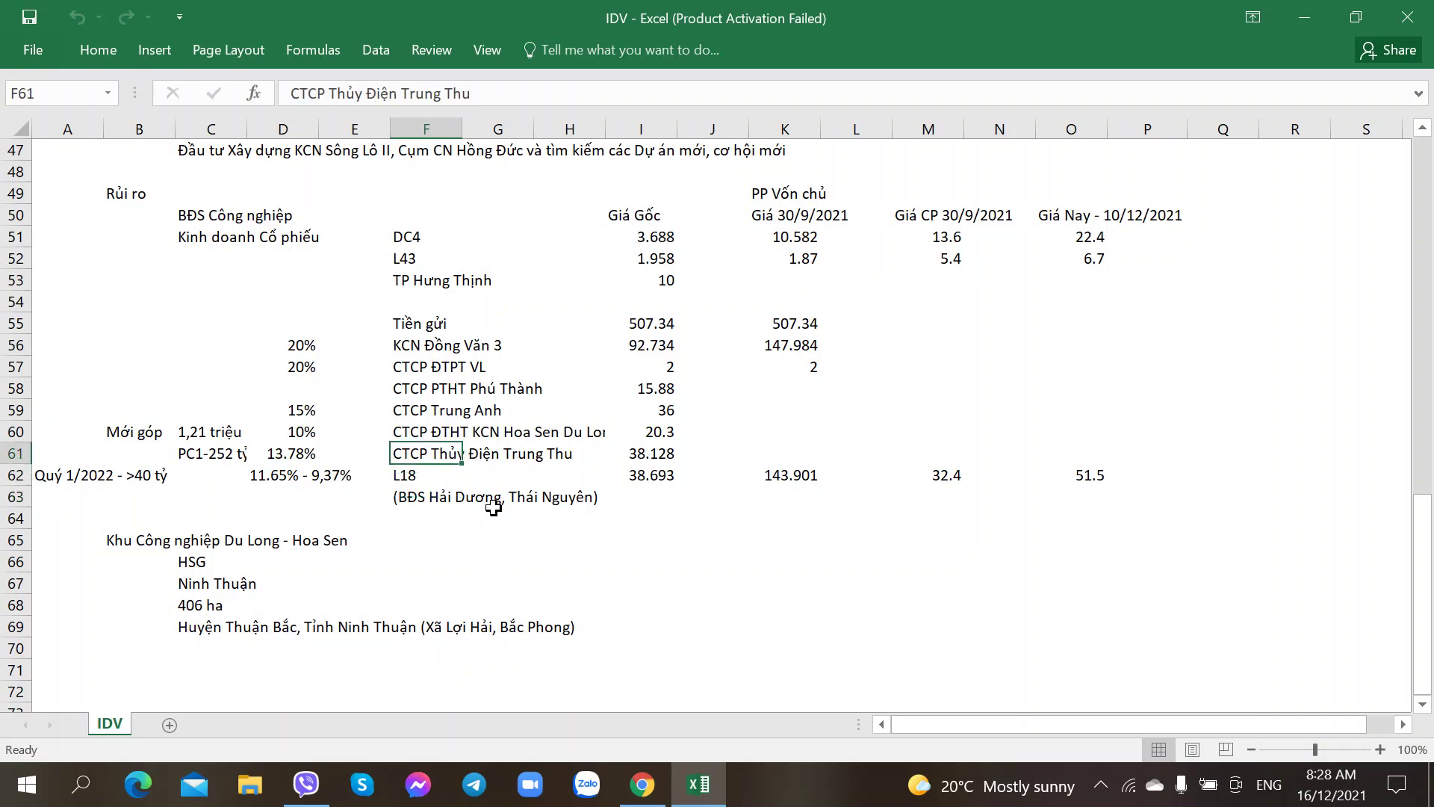
click(197, 474)
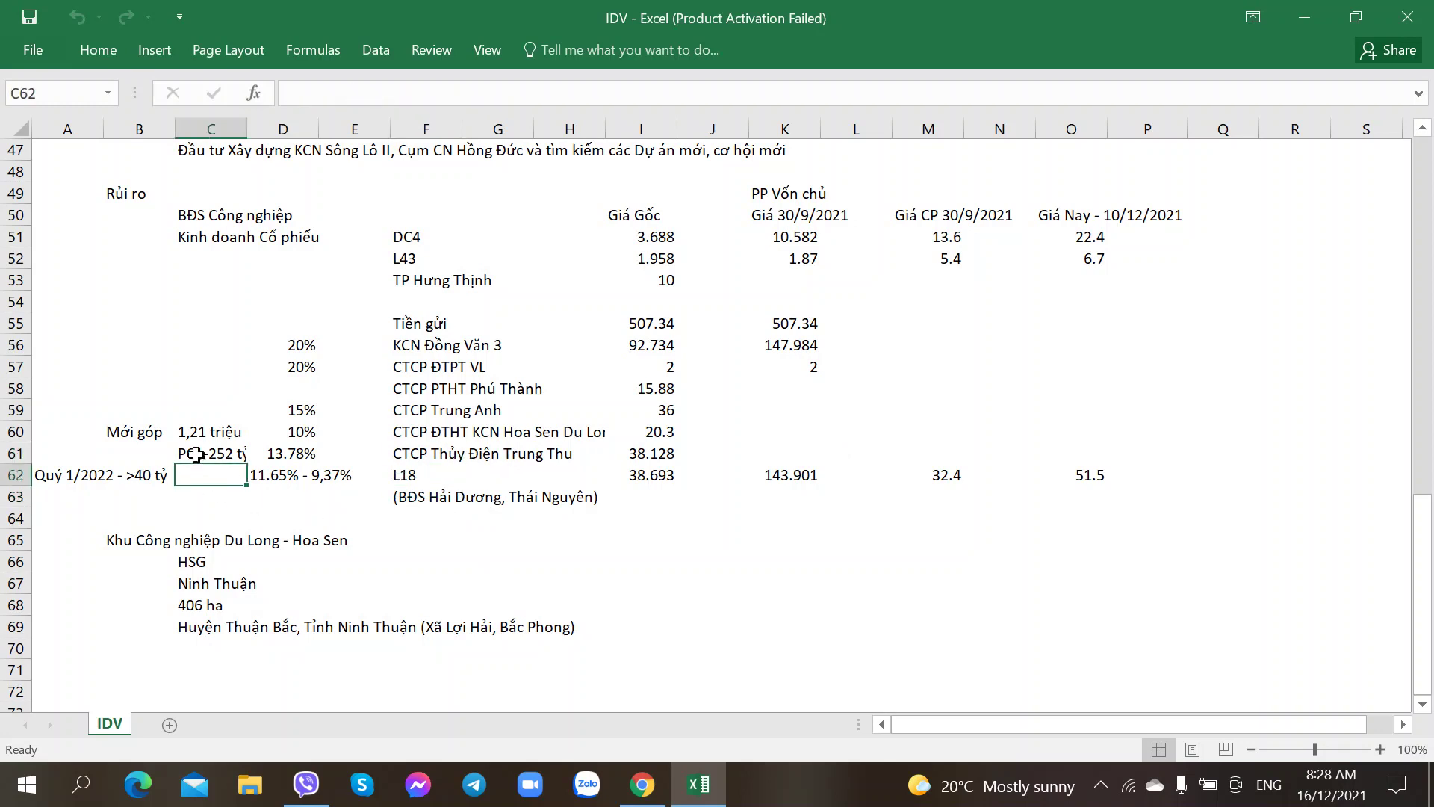
click(196, 454)
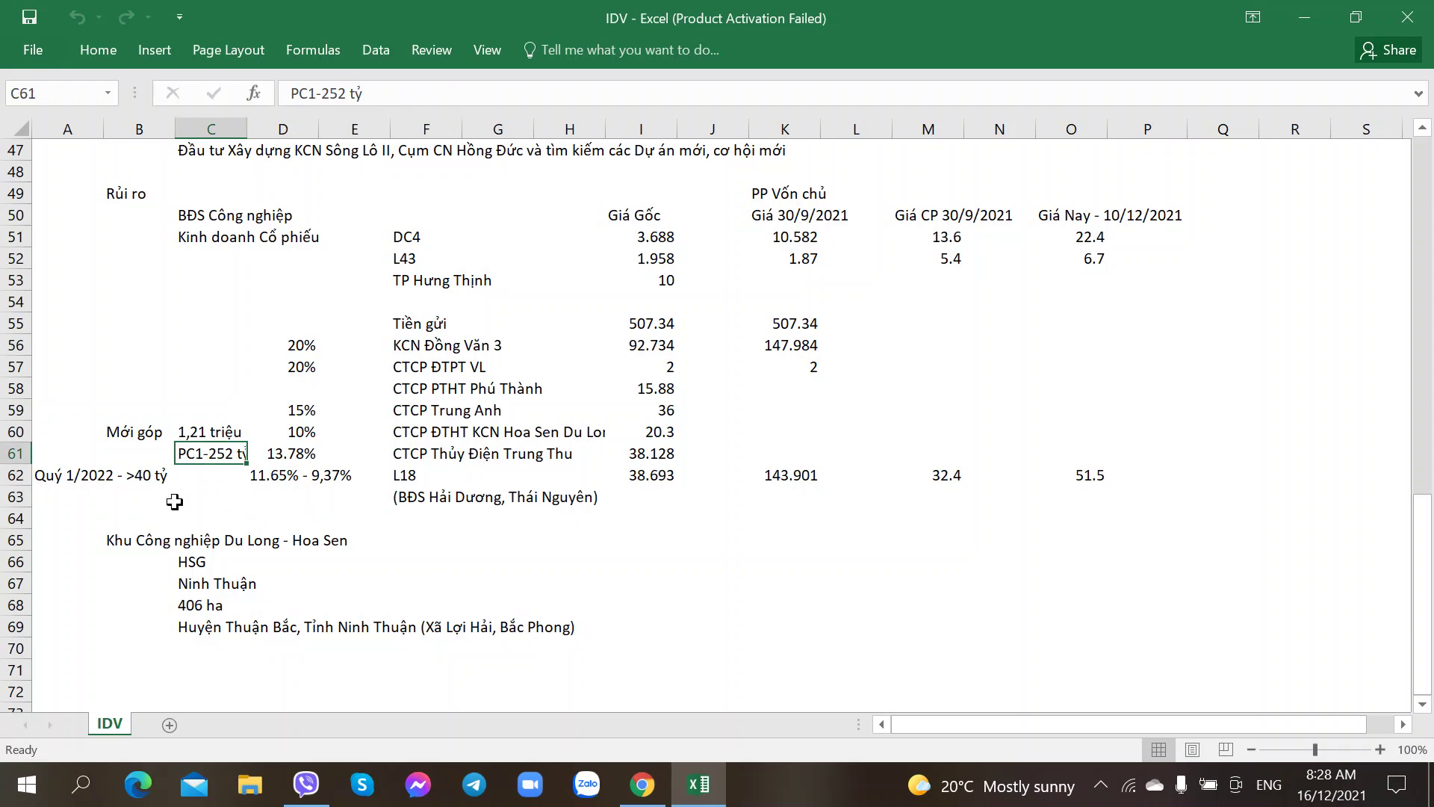
click(297, 456)
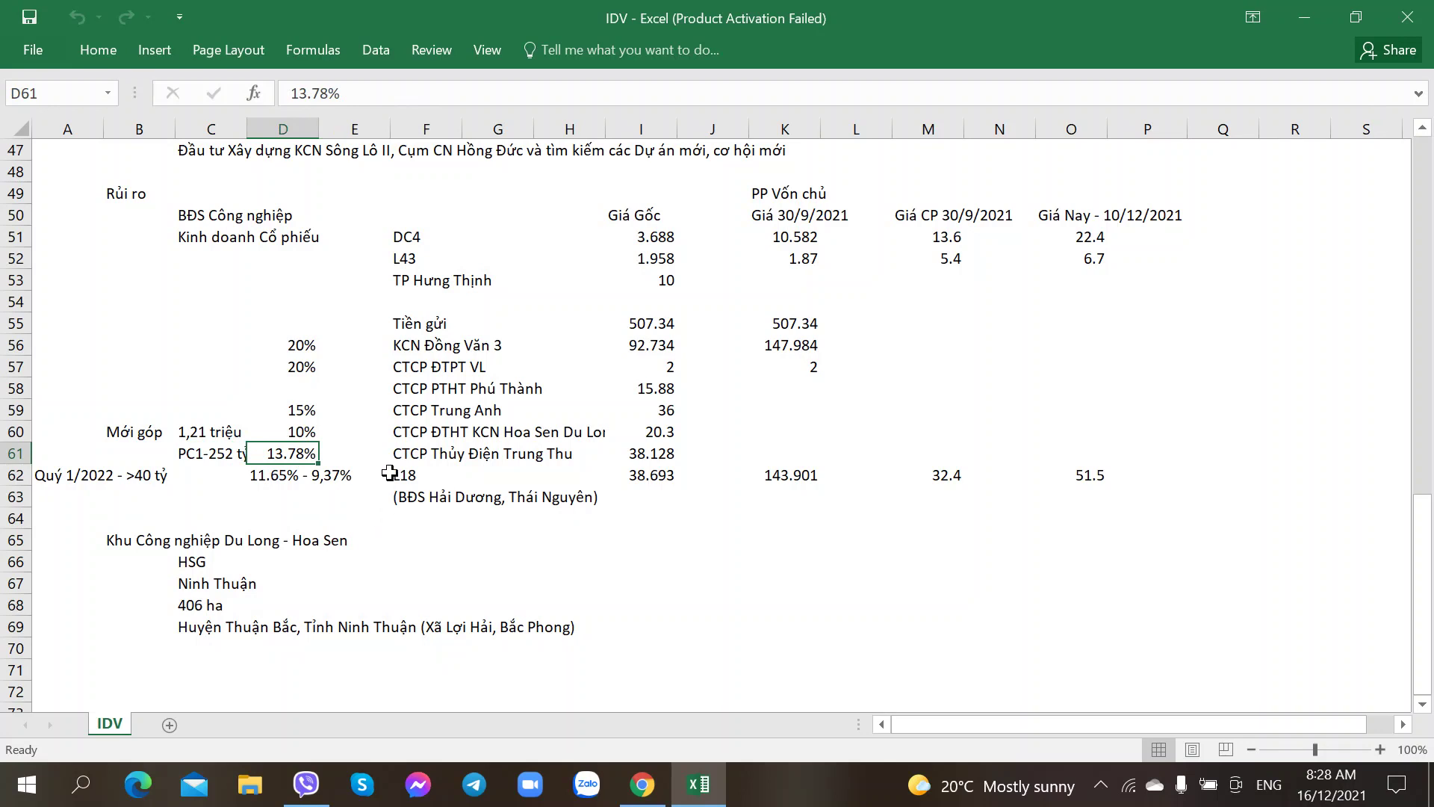
click(183, 545)
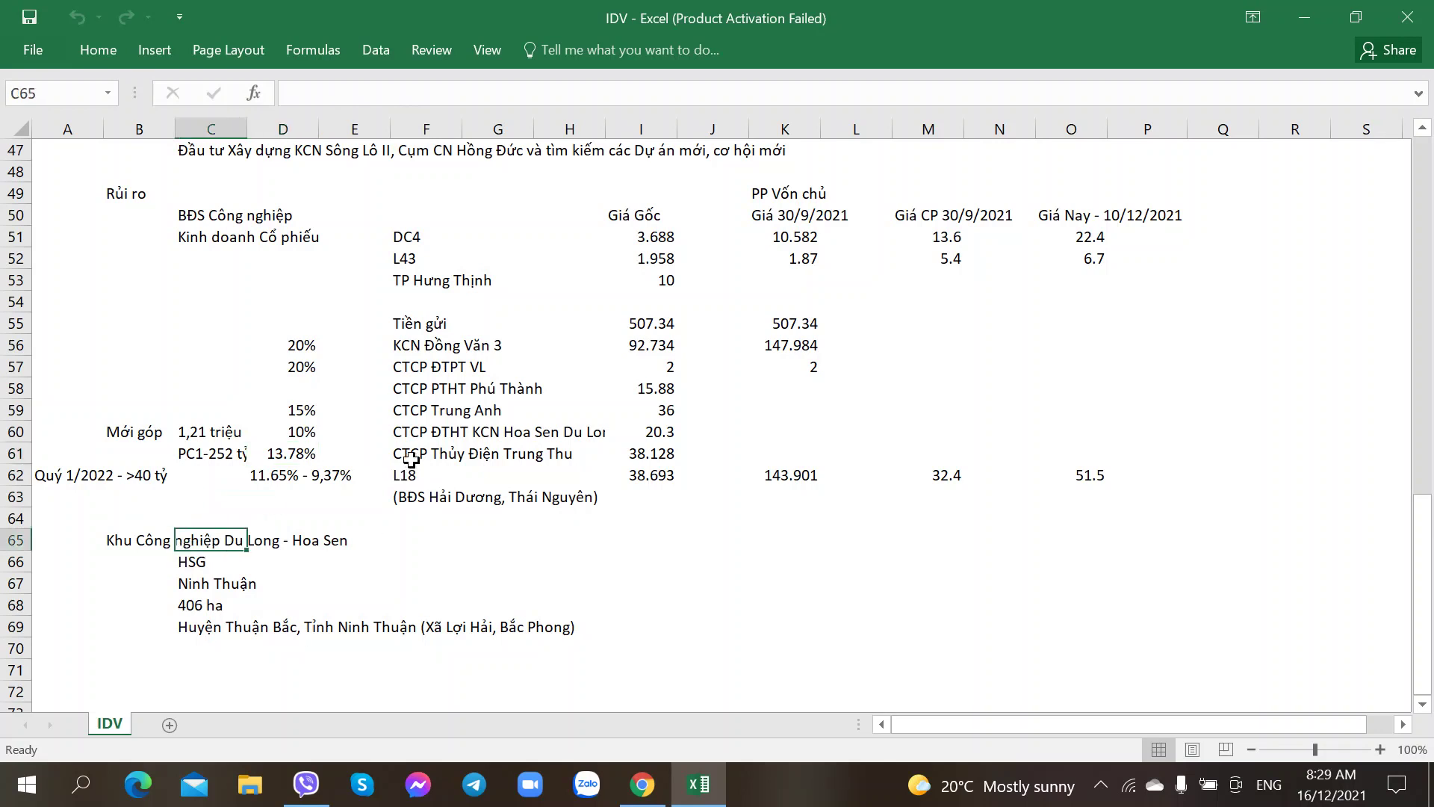
click(407, 431)
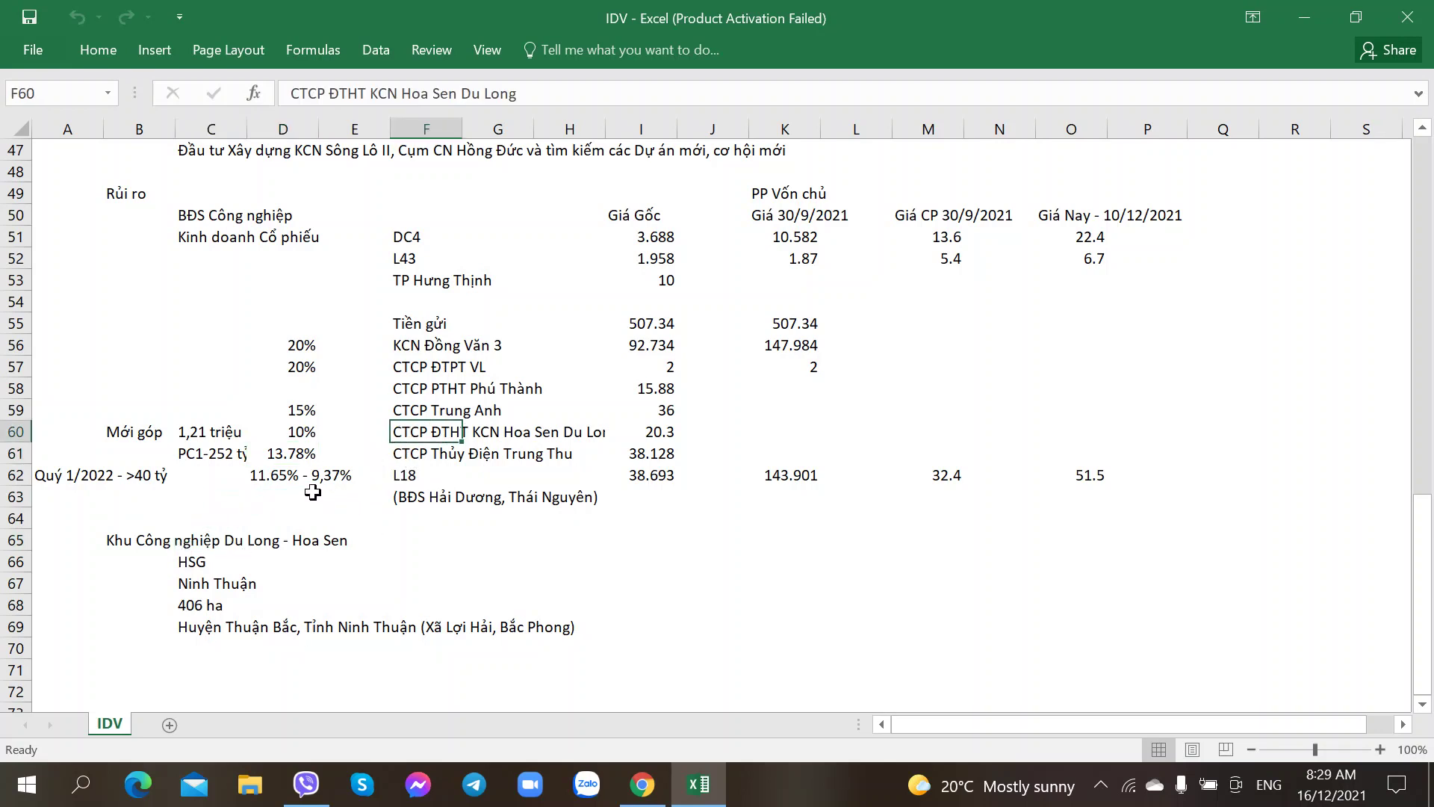
click(200, 602)
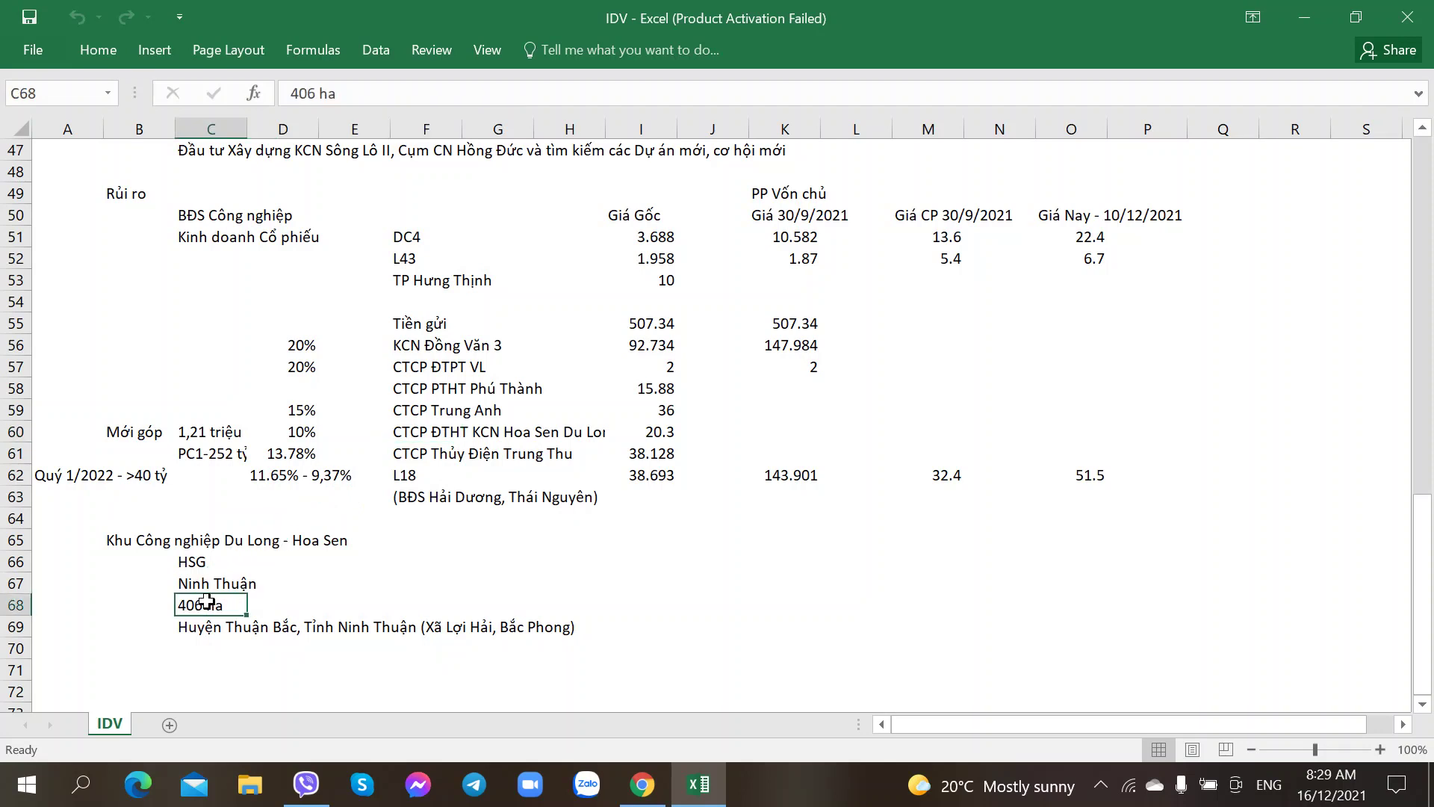
click(181, 585)
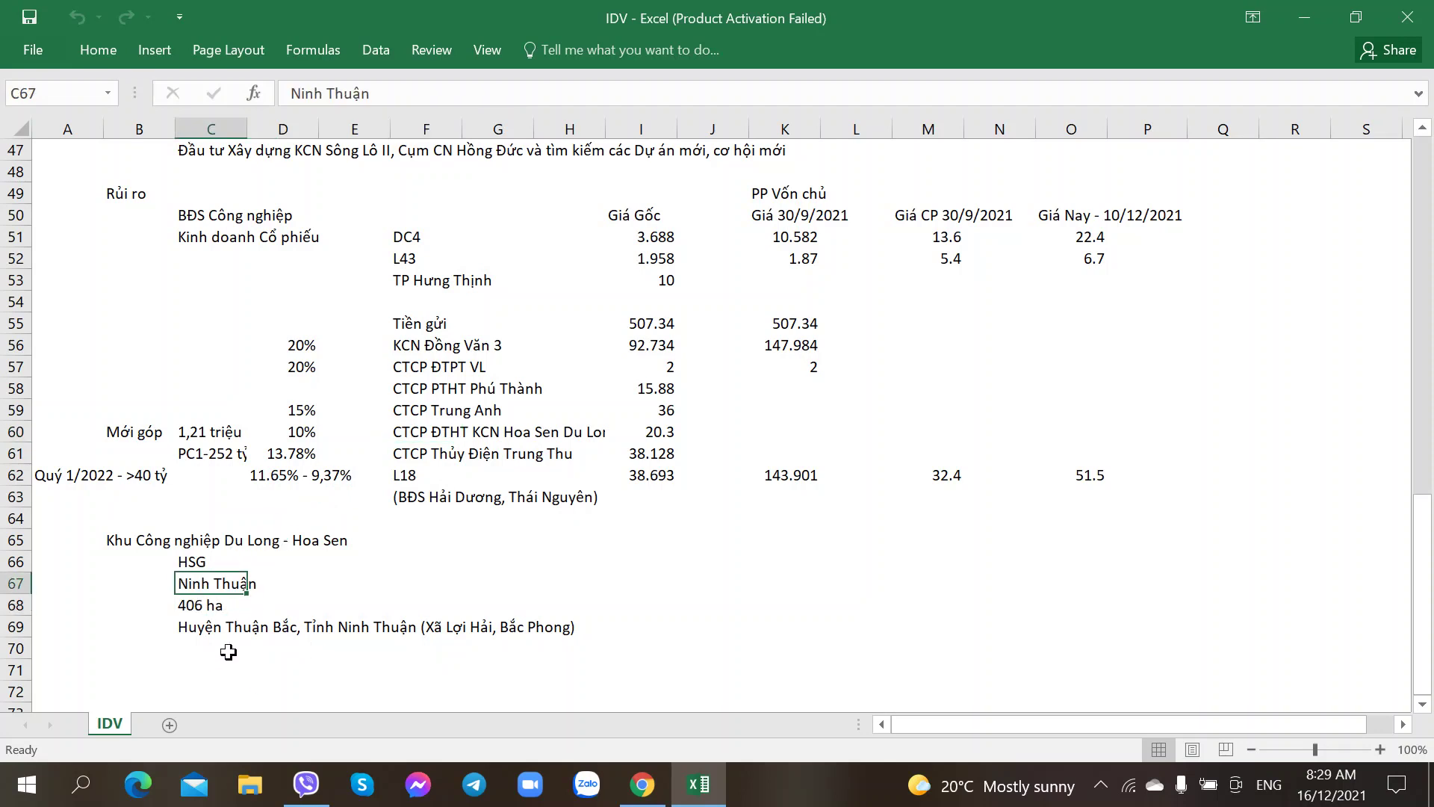
click(195, 629)
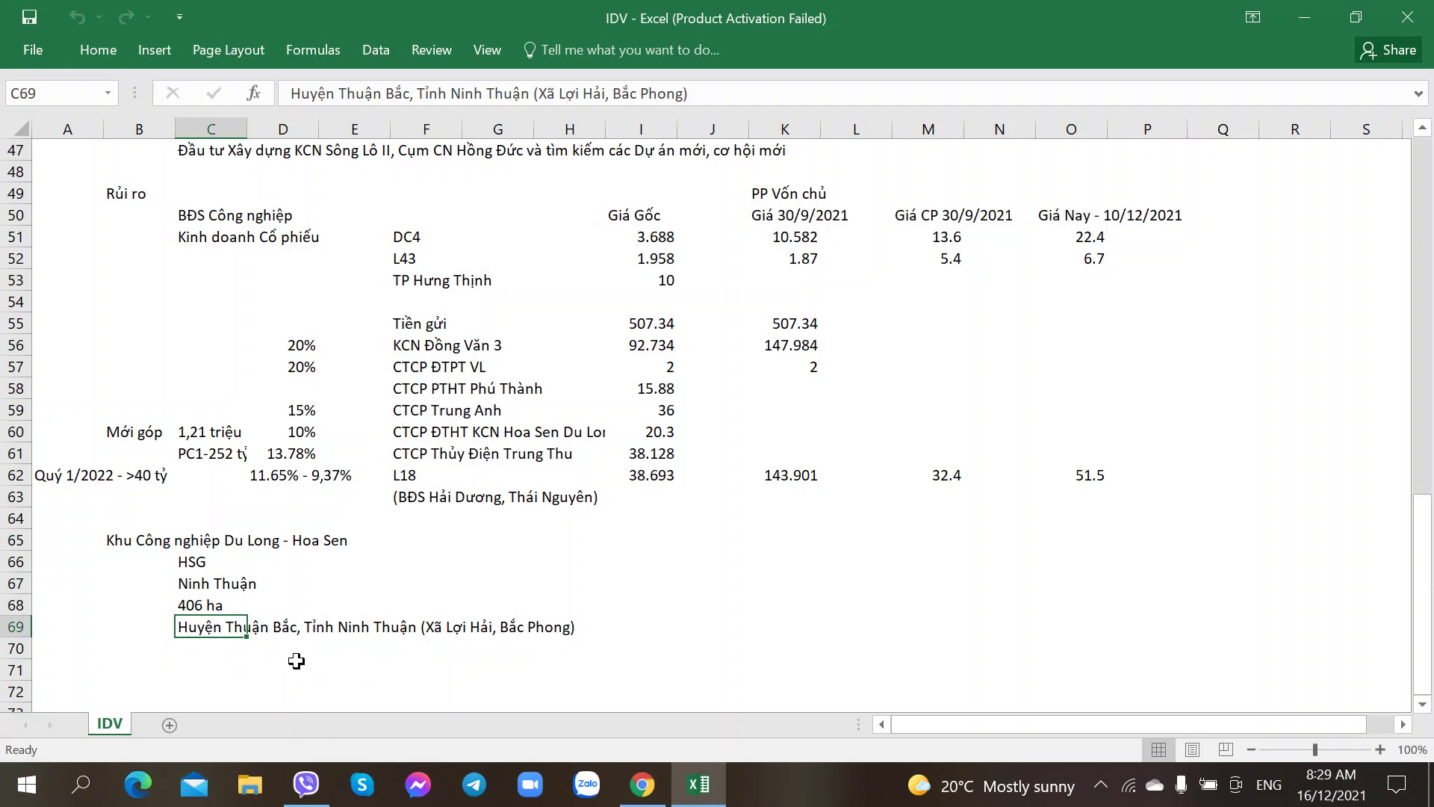
click(290, 663)
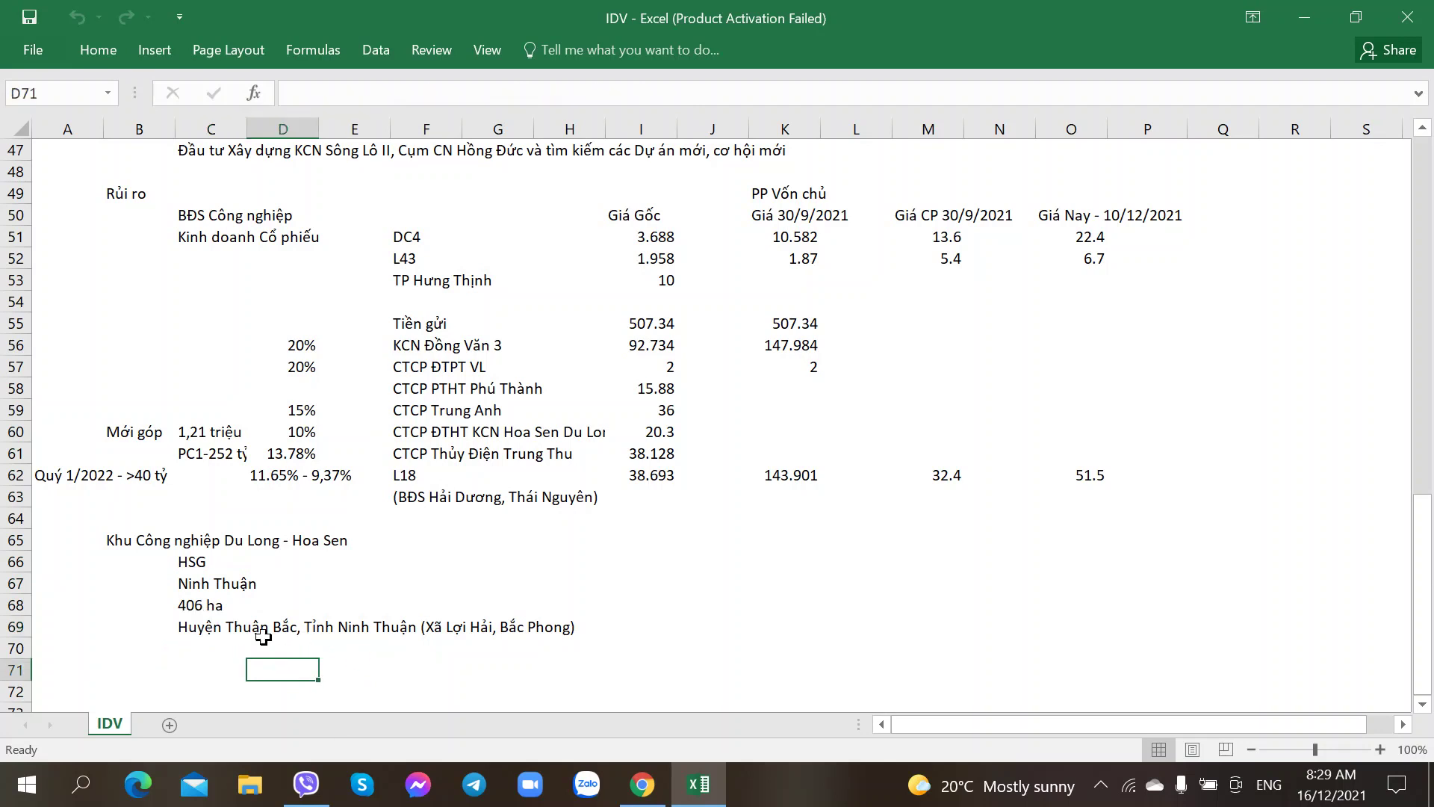
click(697, 563)
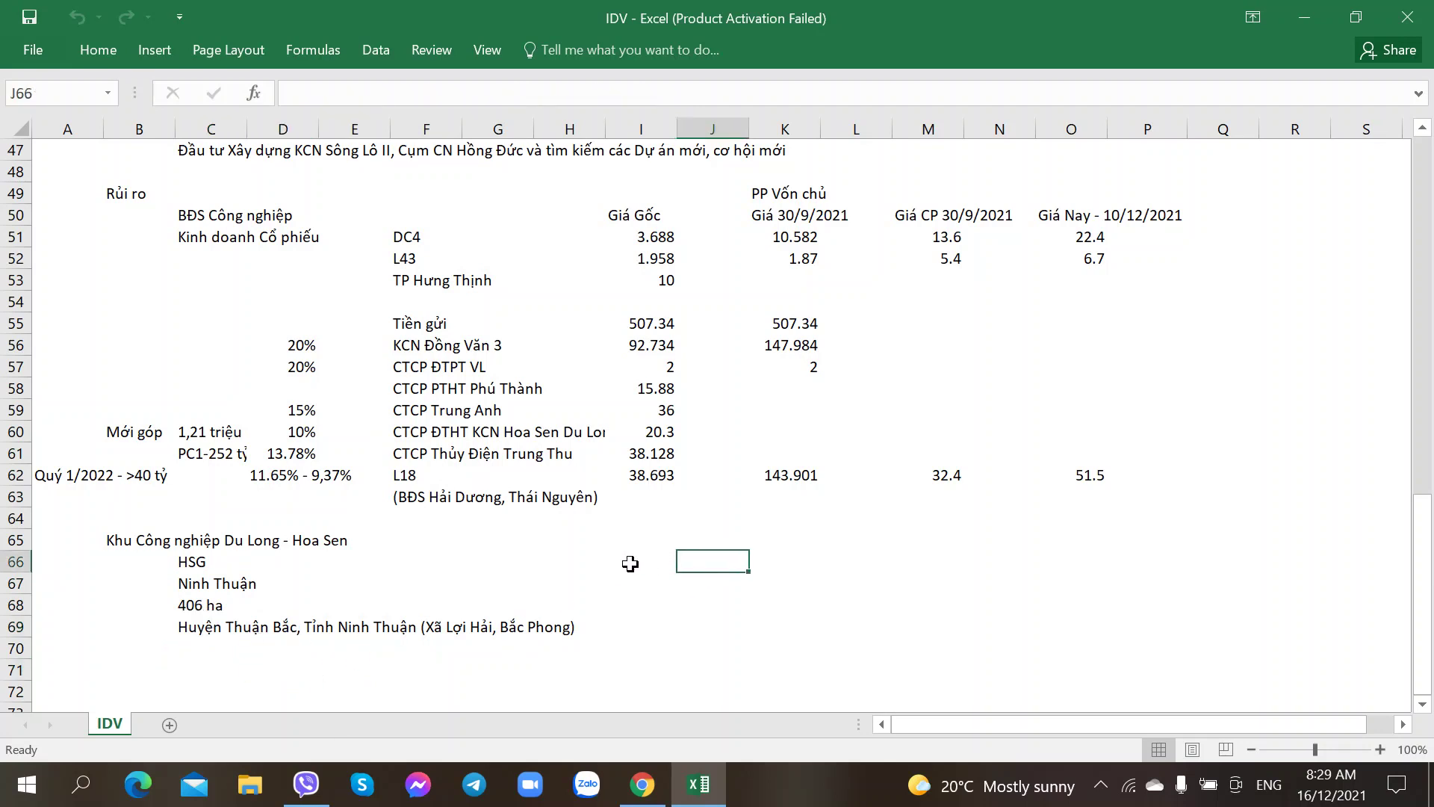
click(187, 566)
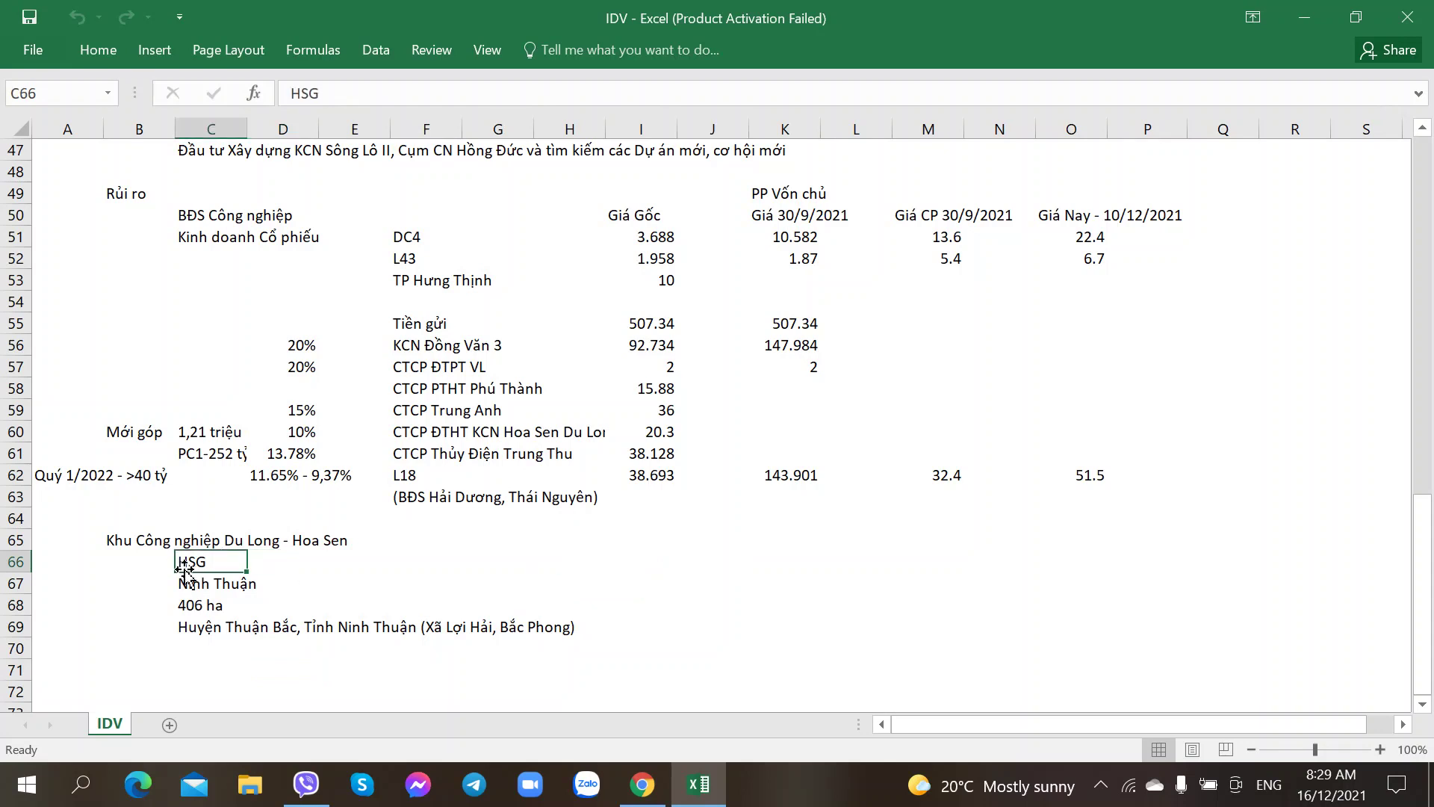
click(297, 433)
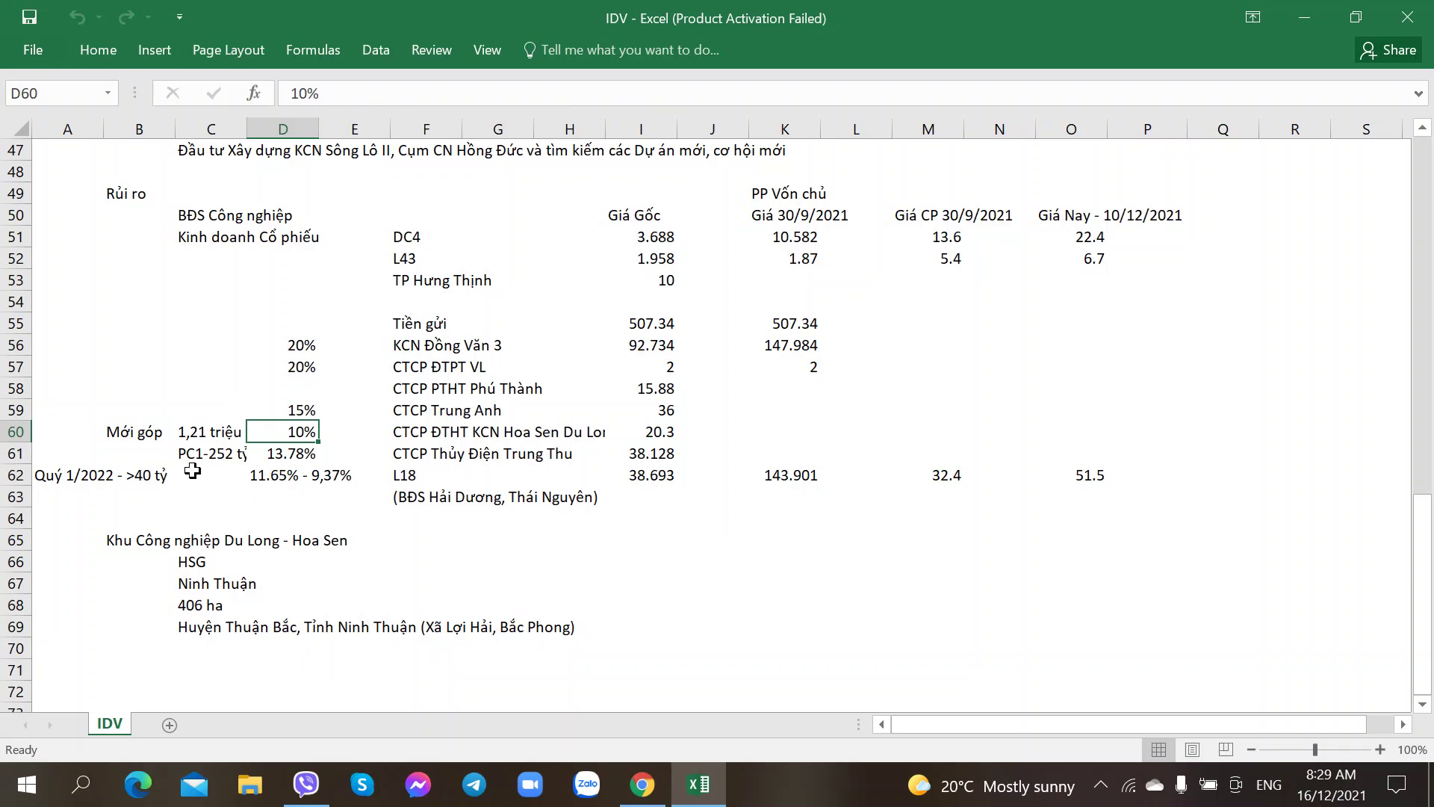
Step: Check the DC4 and L43 holding entries, then bring up the VPID annual report PDF
scroll(192, 471, down, 1)
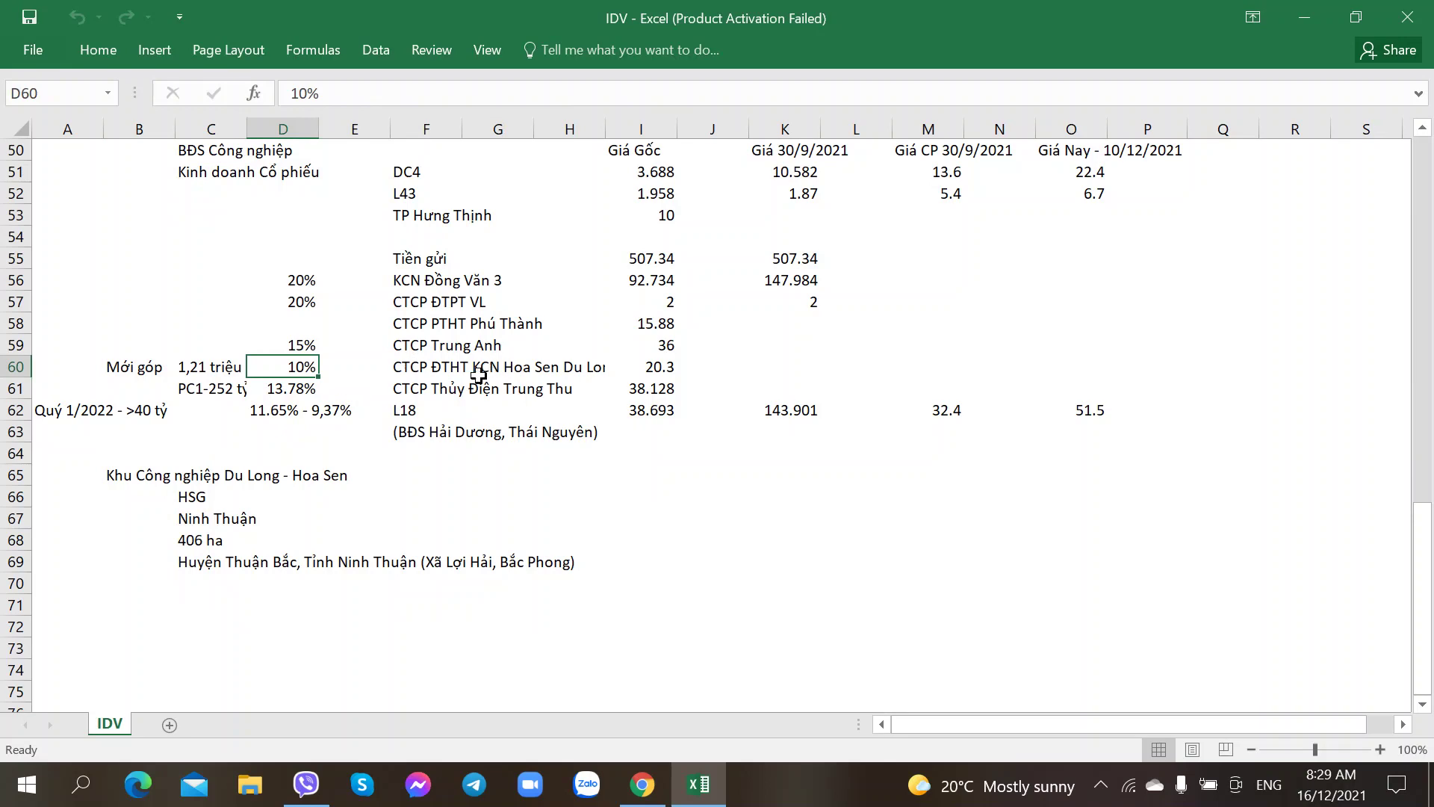
click(428, 369)
scroll(397, 392, up, 2)
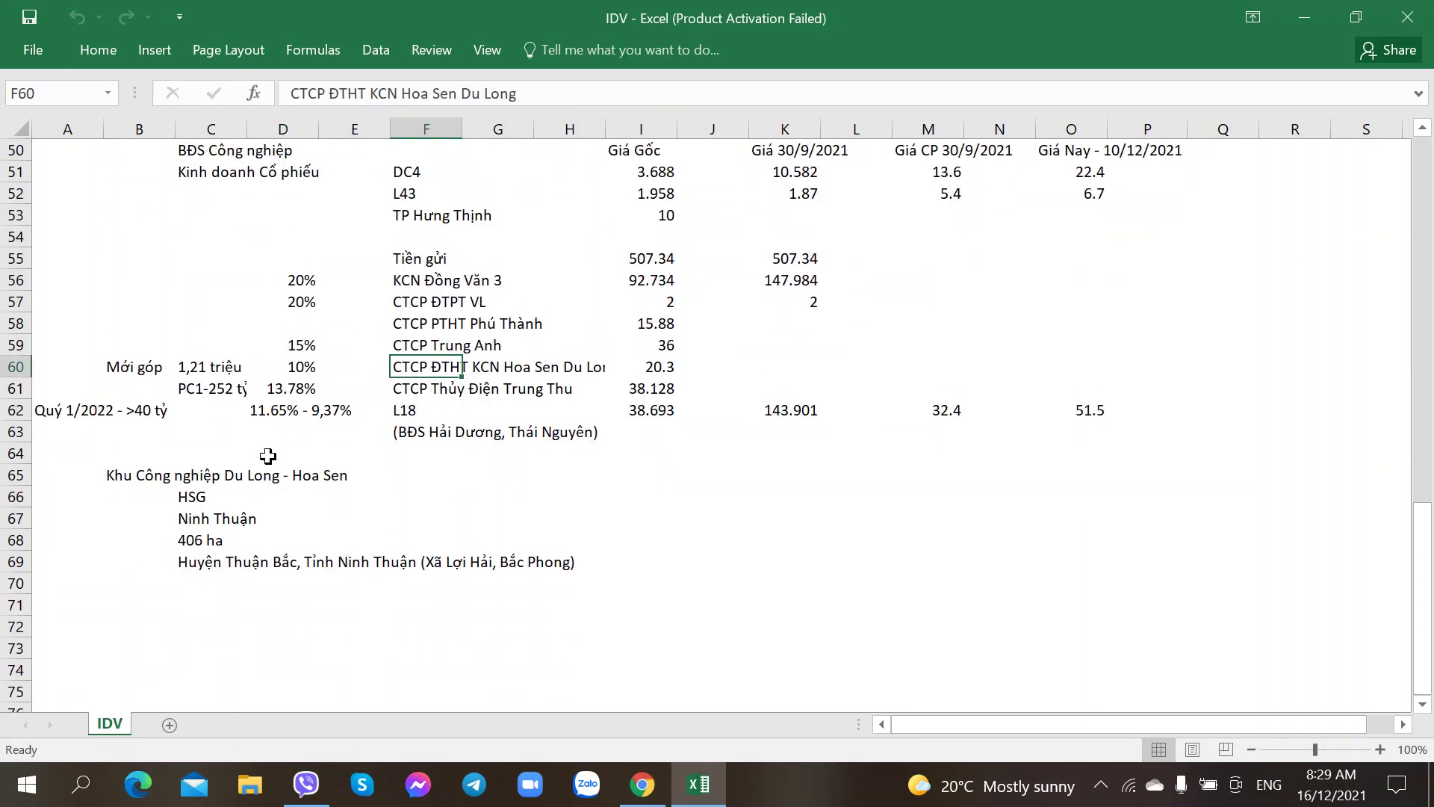
scroll(220, 514, down, 2)
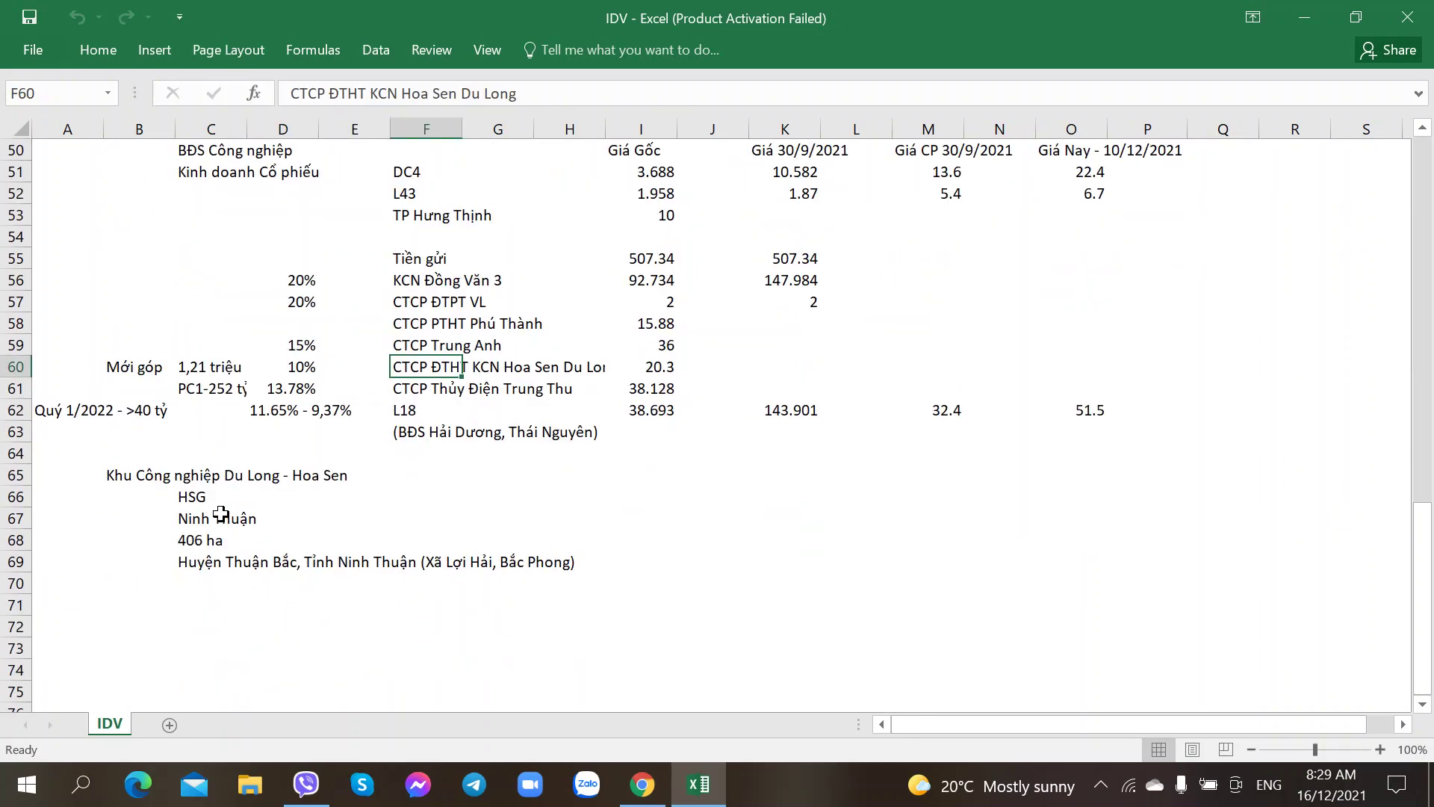
click(130, 605)
scroll(127, 601, up, 1)
scroll(127, 602, up, 1)
scroll(127, 601, down, 2)
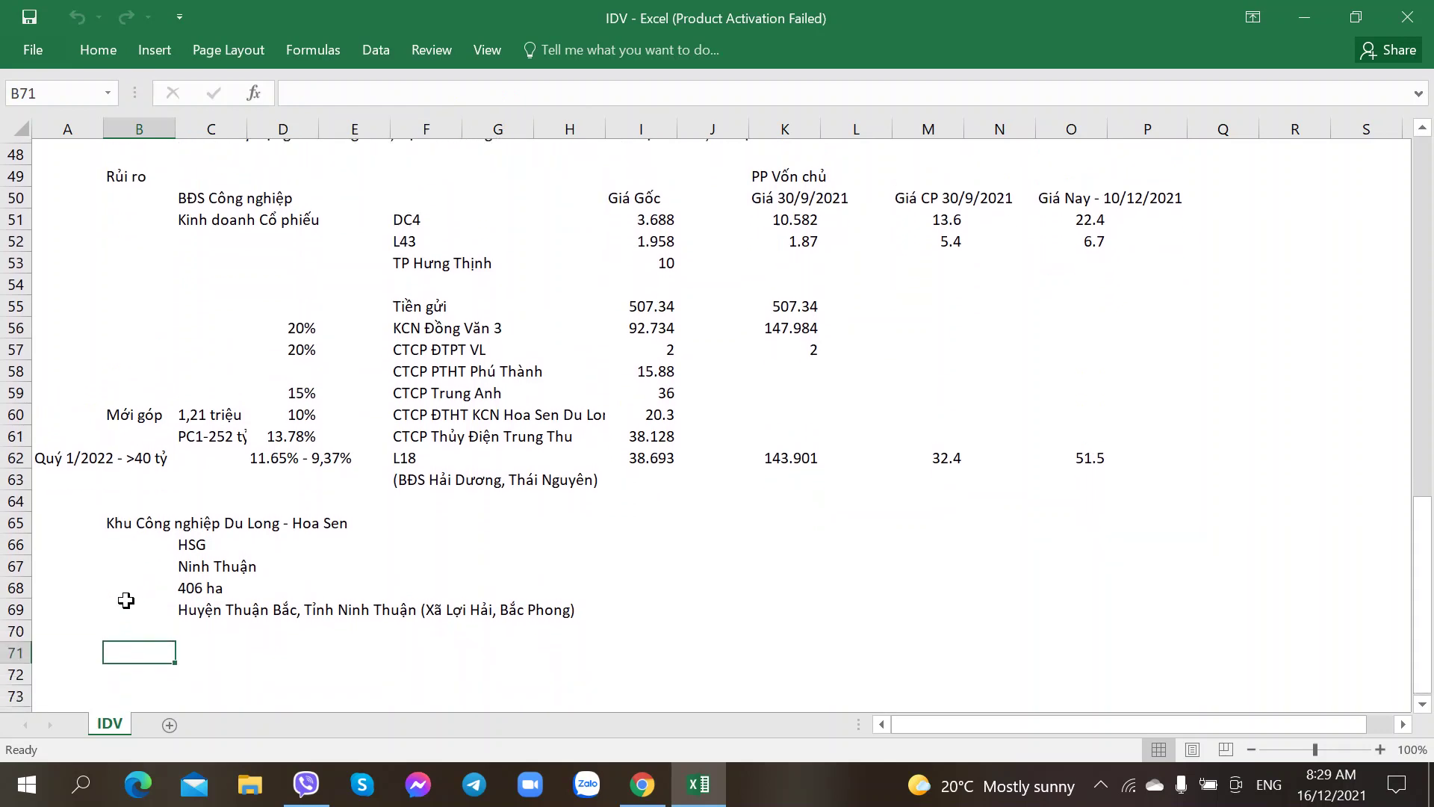
scroll(125, 600, up, 1)
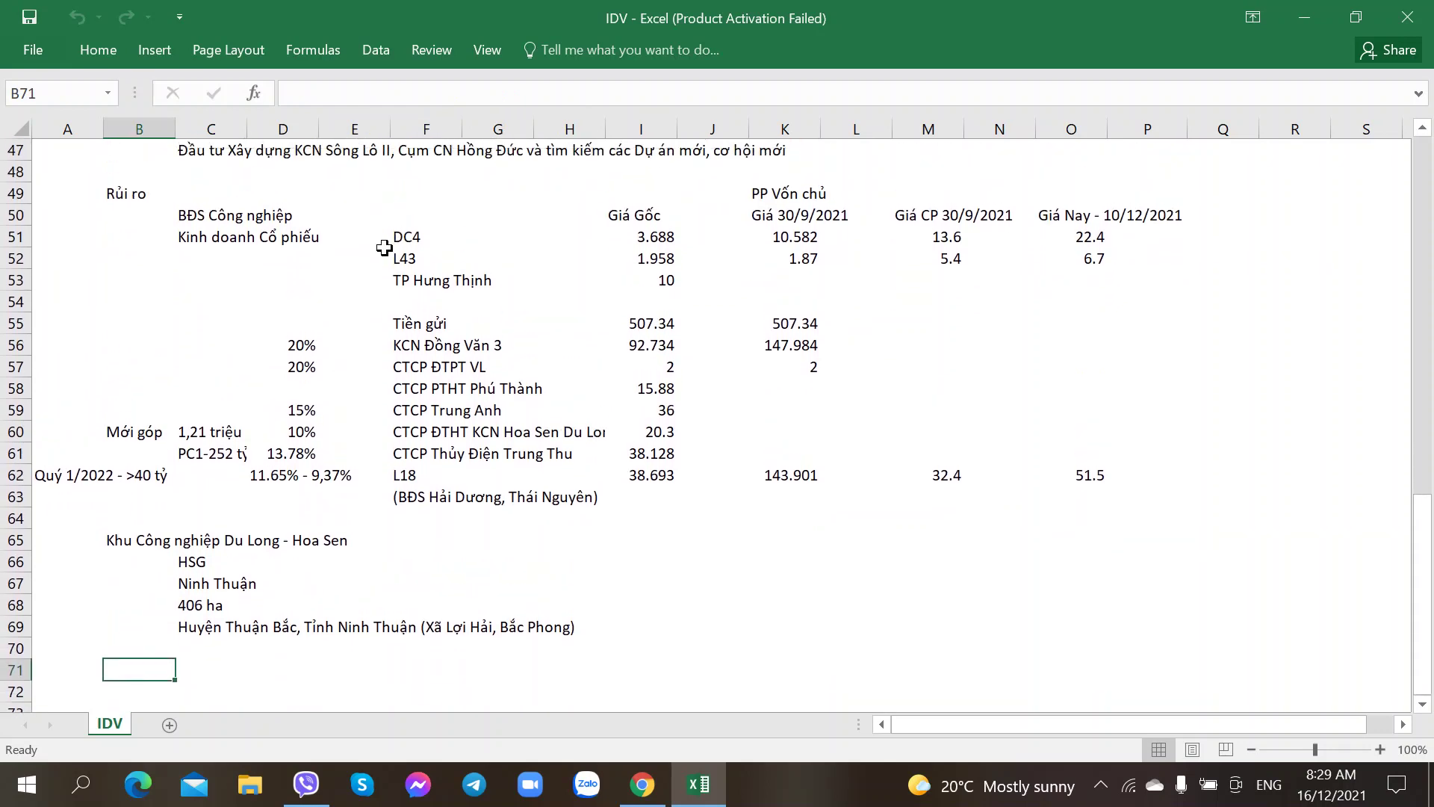
click(408, 239)
click(405, 258)
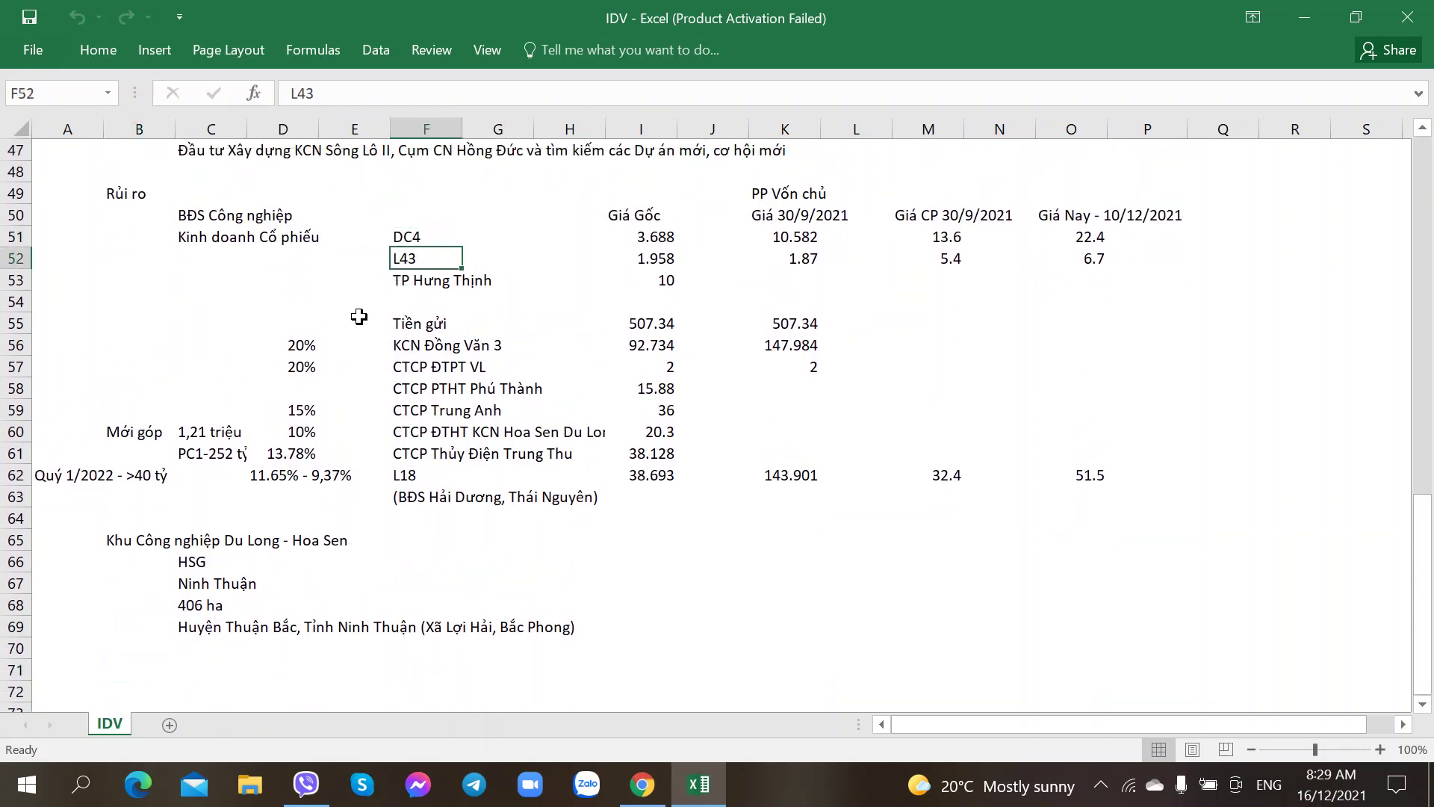
scroll(241, 475, down, 1)
scroll(240, 475, down, 2)
click(147, 473)
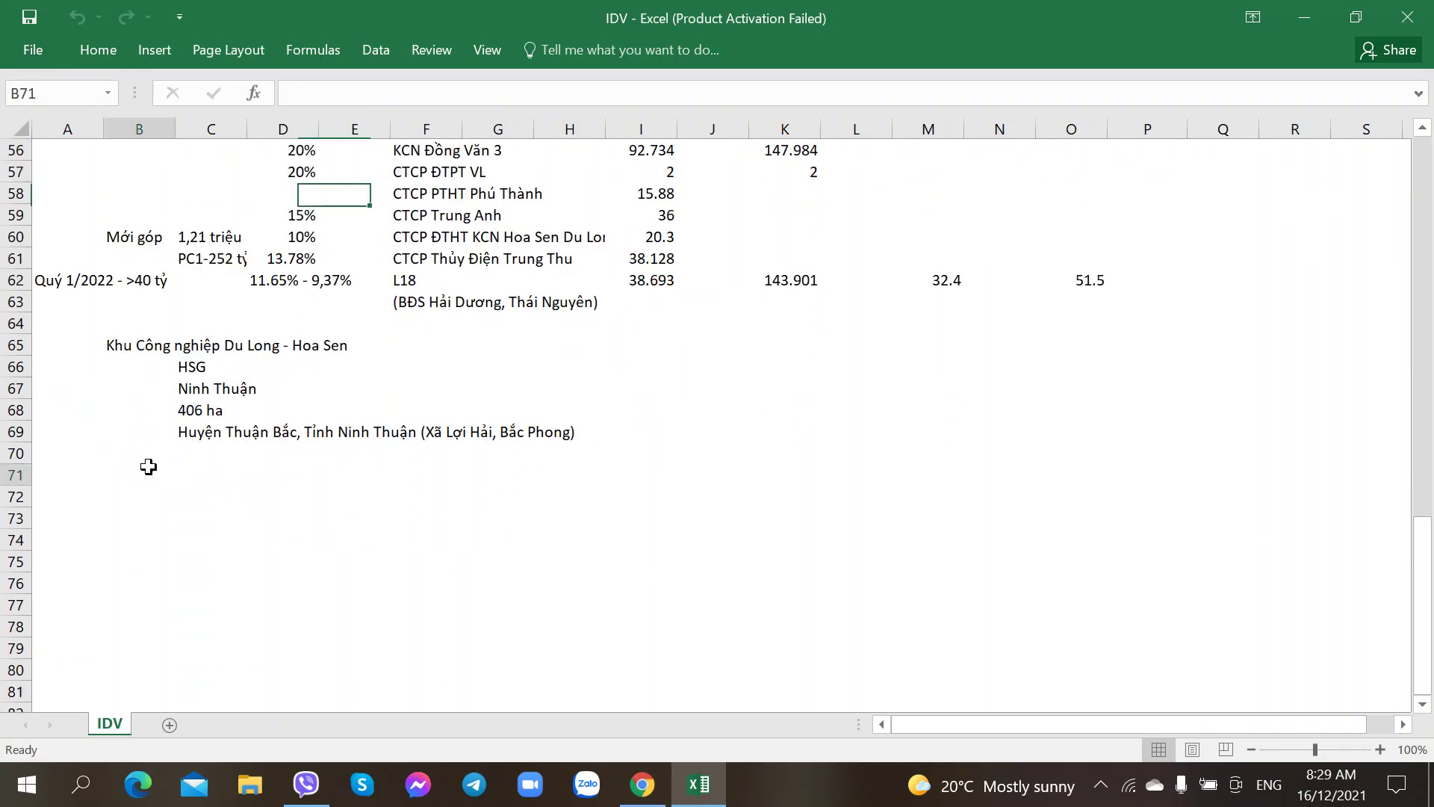
click(643, 784)
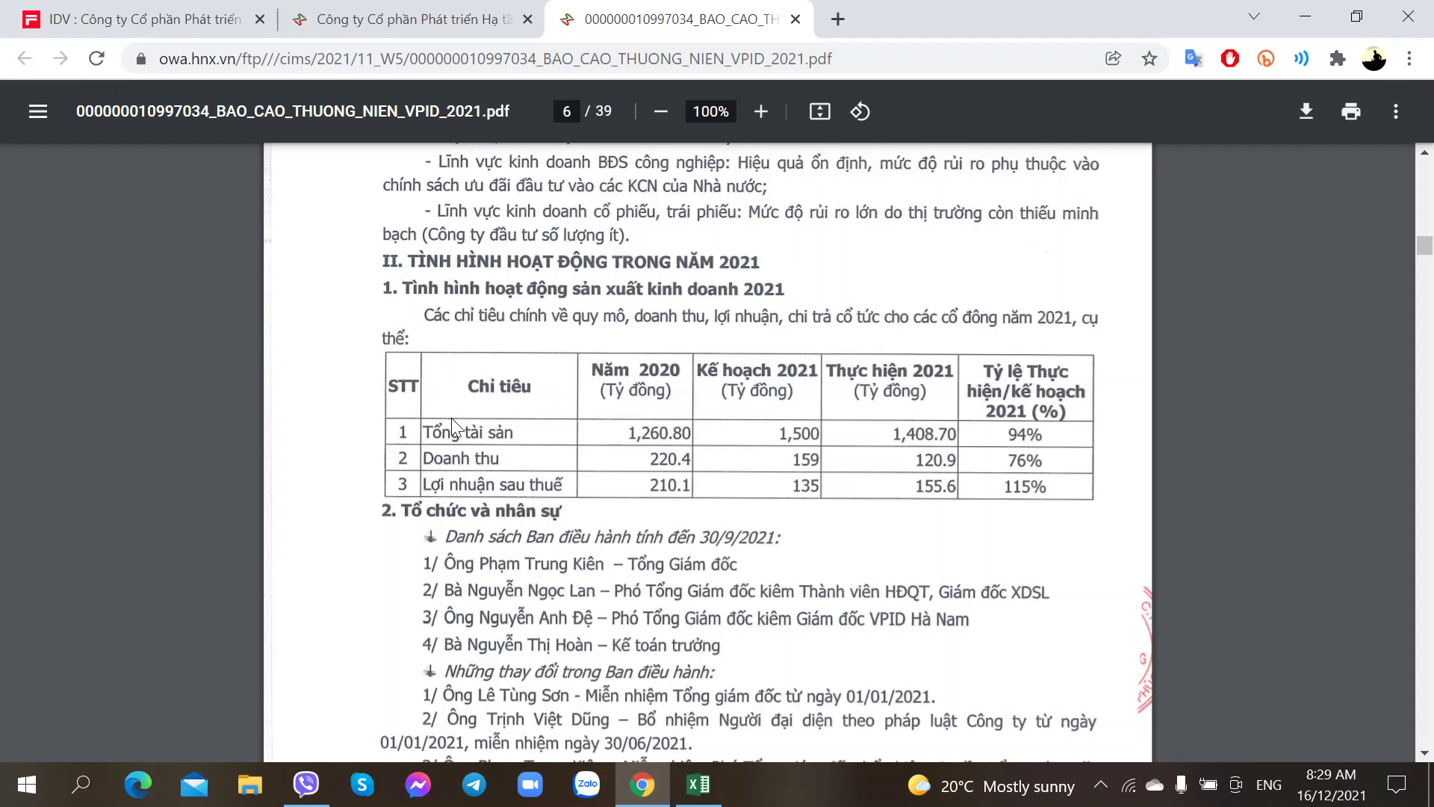
Step: Zoom to 125% and read page 6's table: revenue 120.9 billion, total assets 1,408.70
ctrl+scroll(451, 419, up, 2)
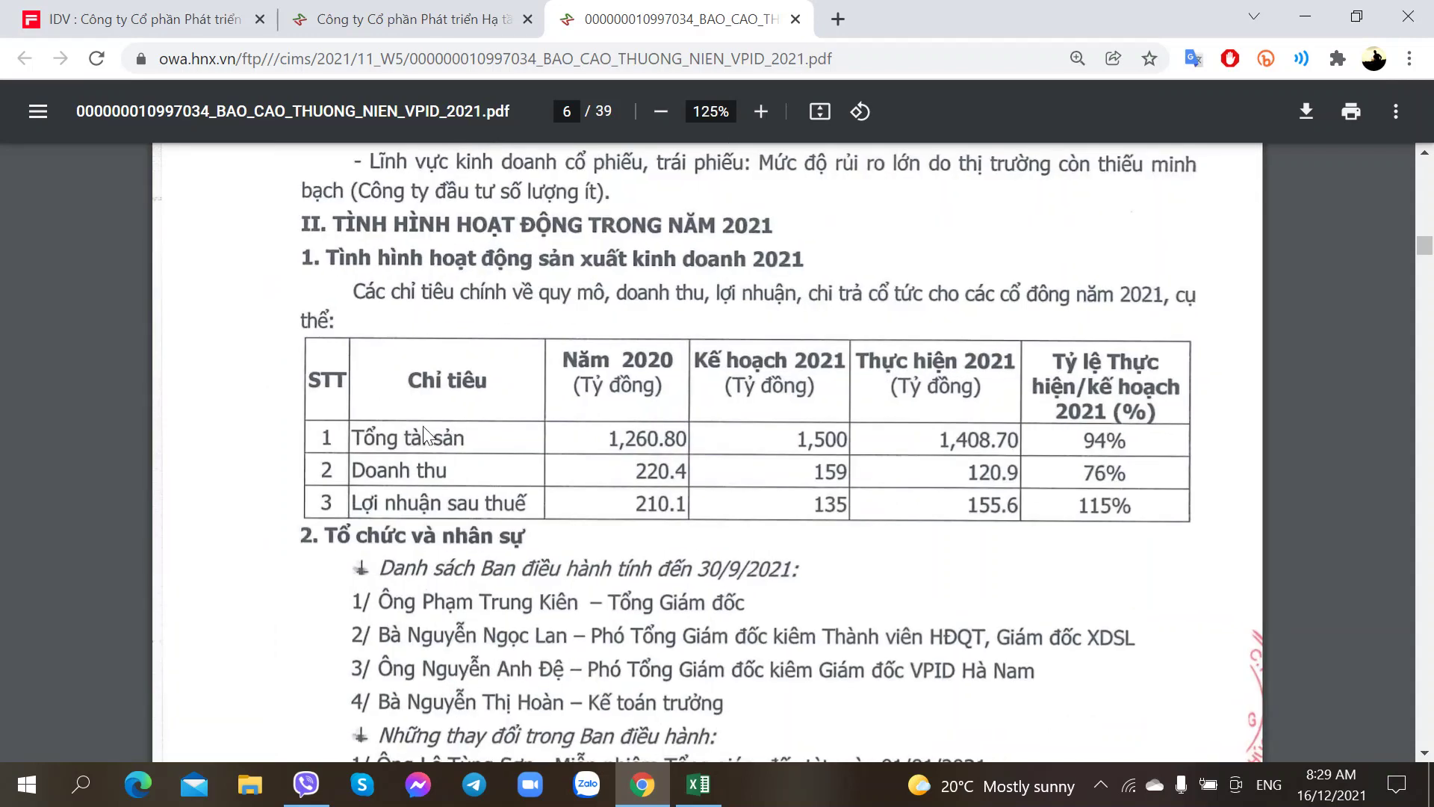
scroll(340, 343, up, 1)
scroll(296, 389, down, 1)
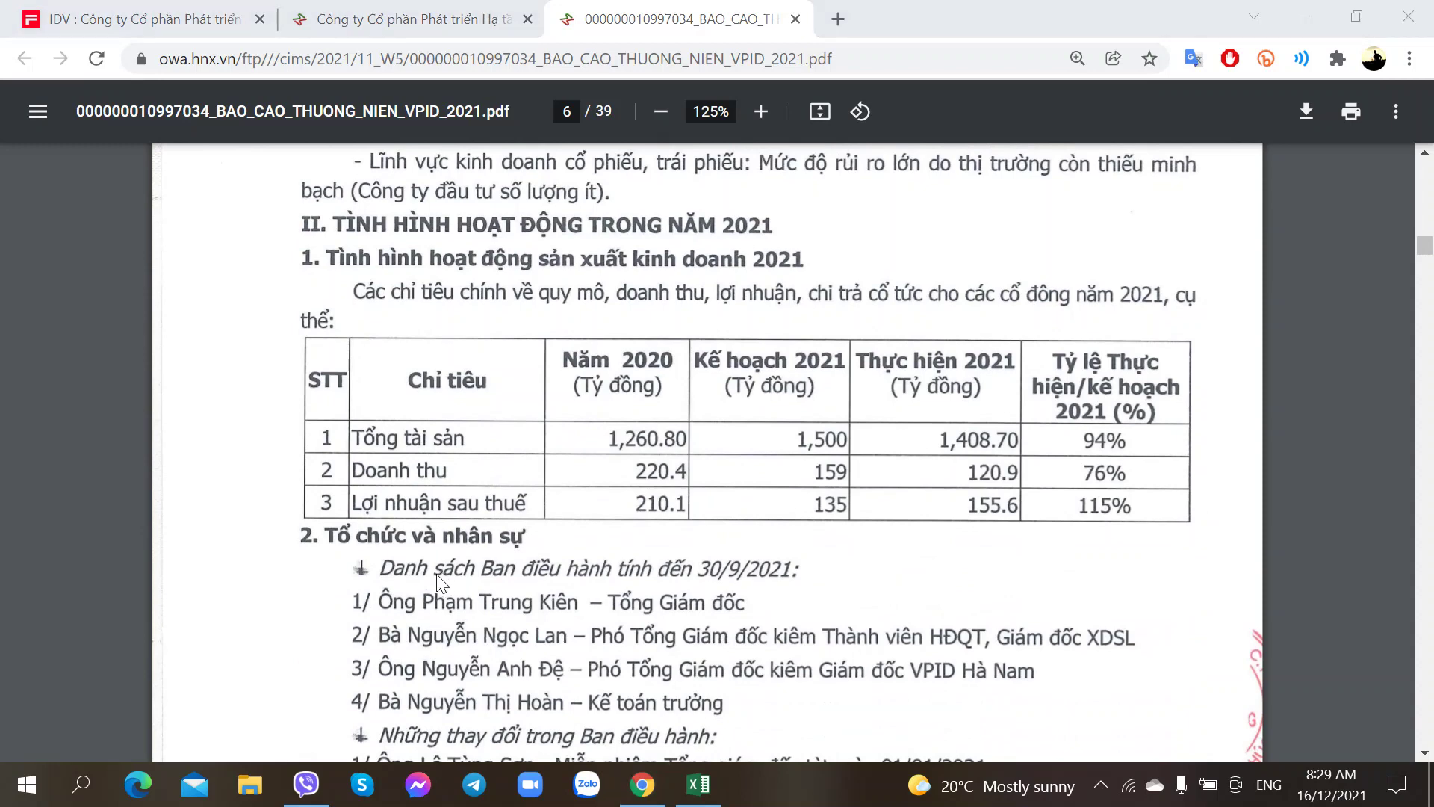
scroll(436, 545, up, 3)
scroll(450, 531, down, 3)
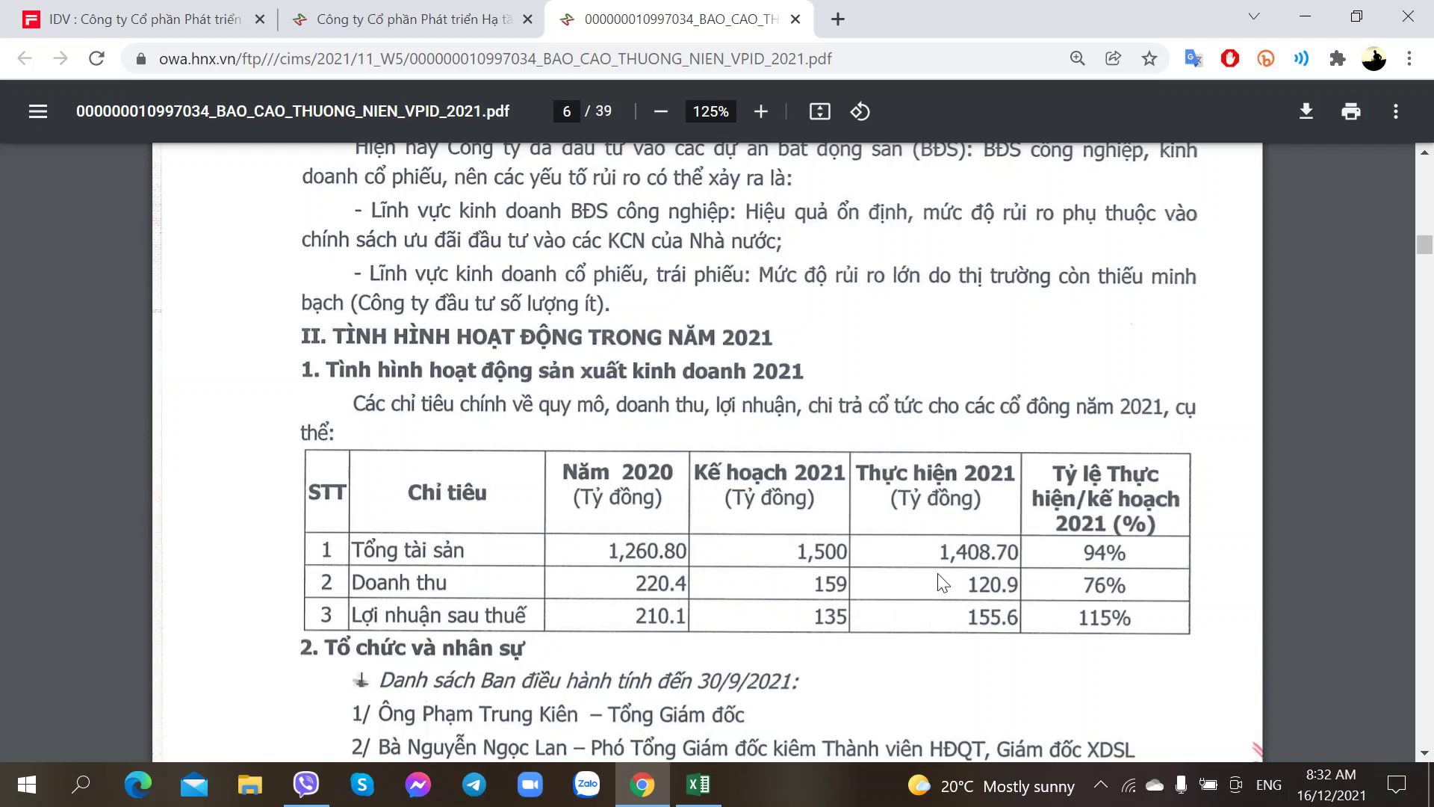
scroll(958, 591, down, 3)
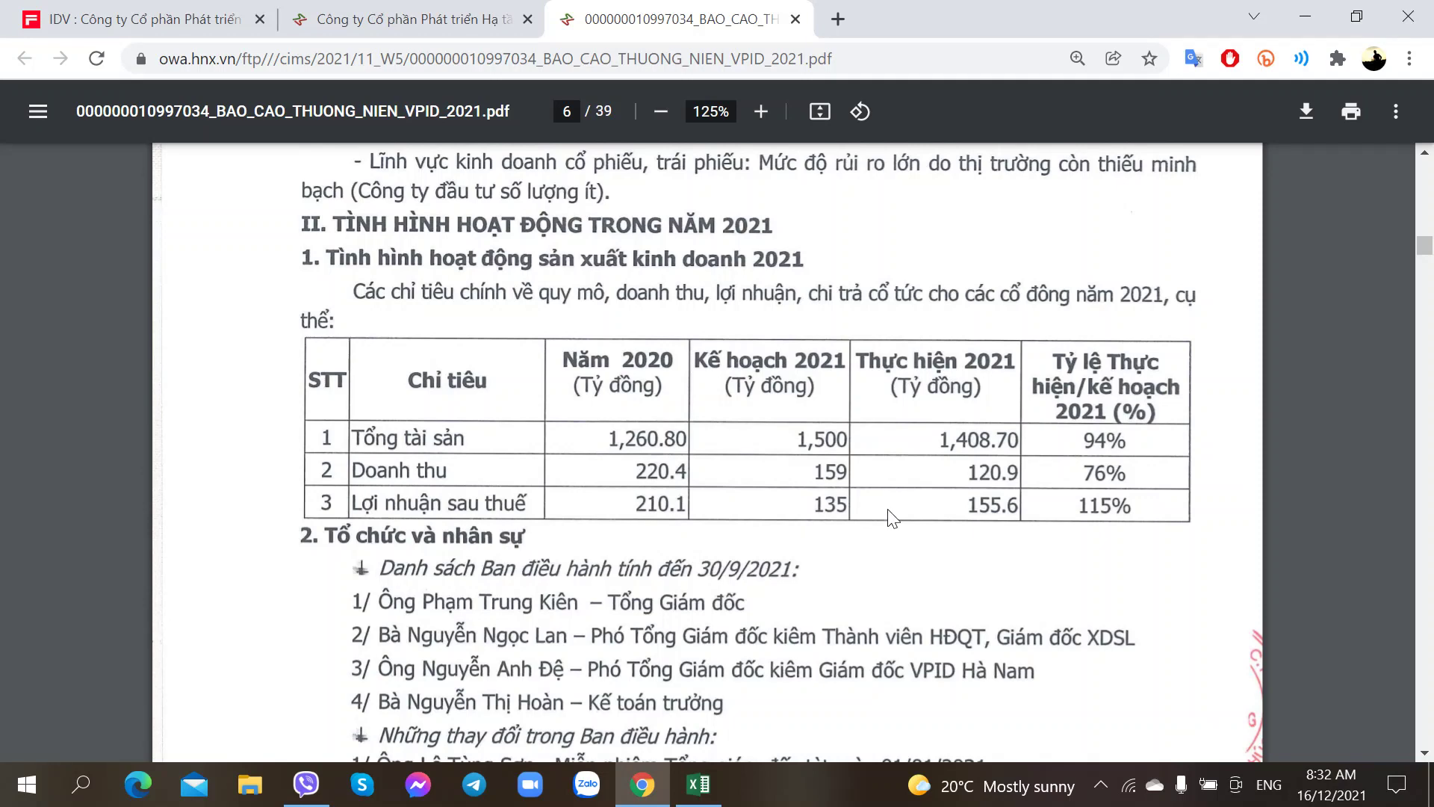
scroll(866, 486, down, 2)
scroll(841, 476, up, 2)
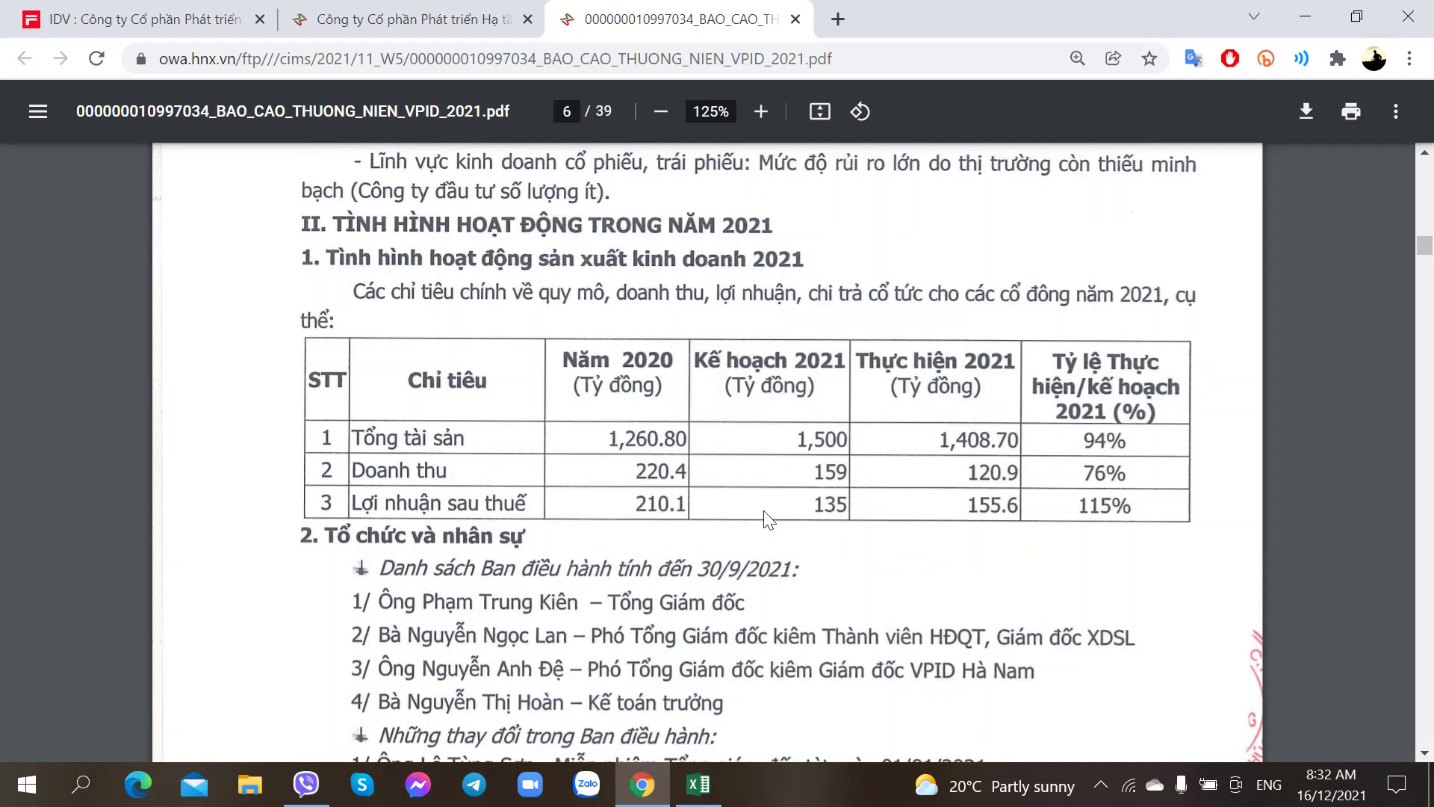
Step: Enter the heading 'Kết quả Kinh doanh' in cell B72
click(698, 784)
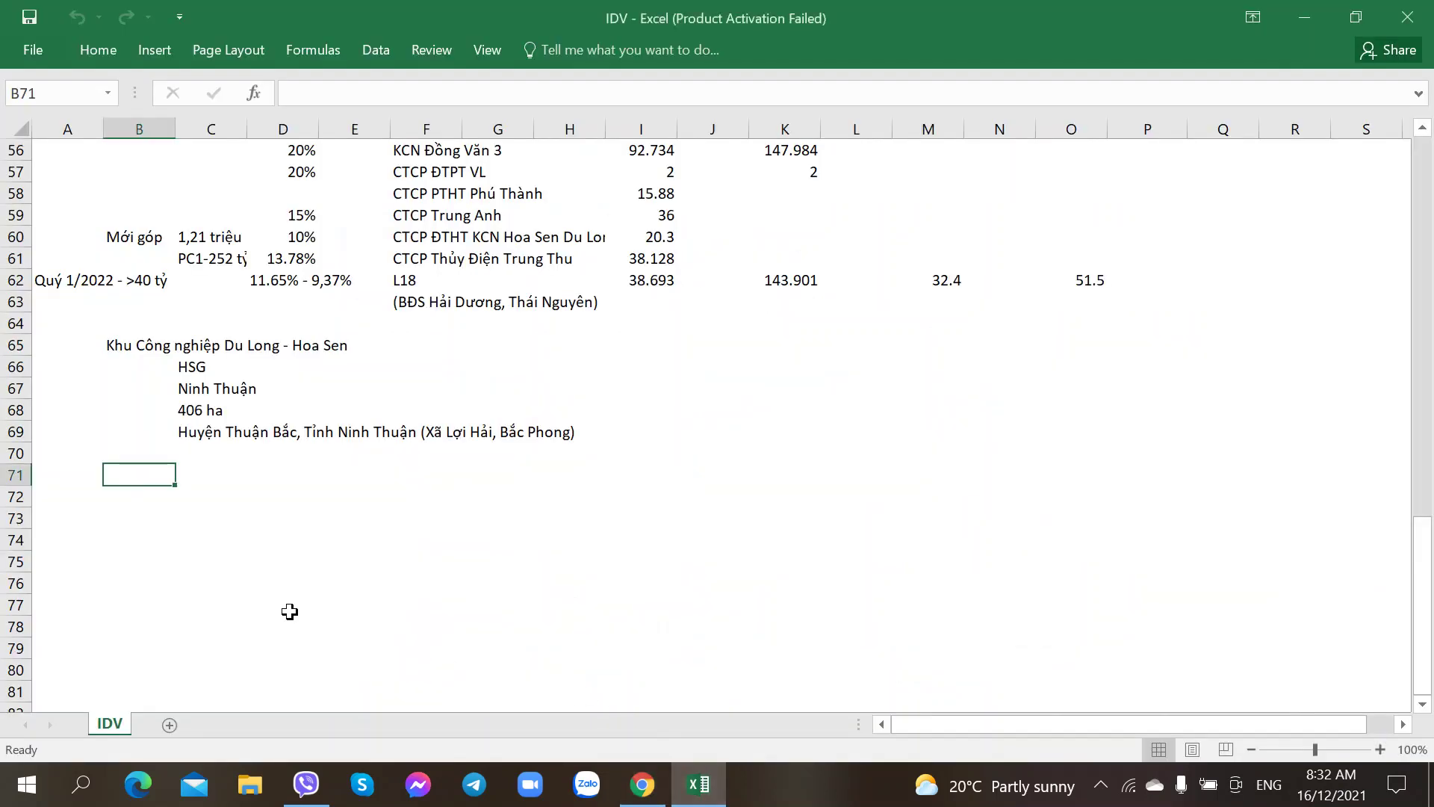
click(154, 499)
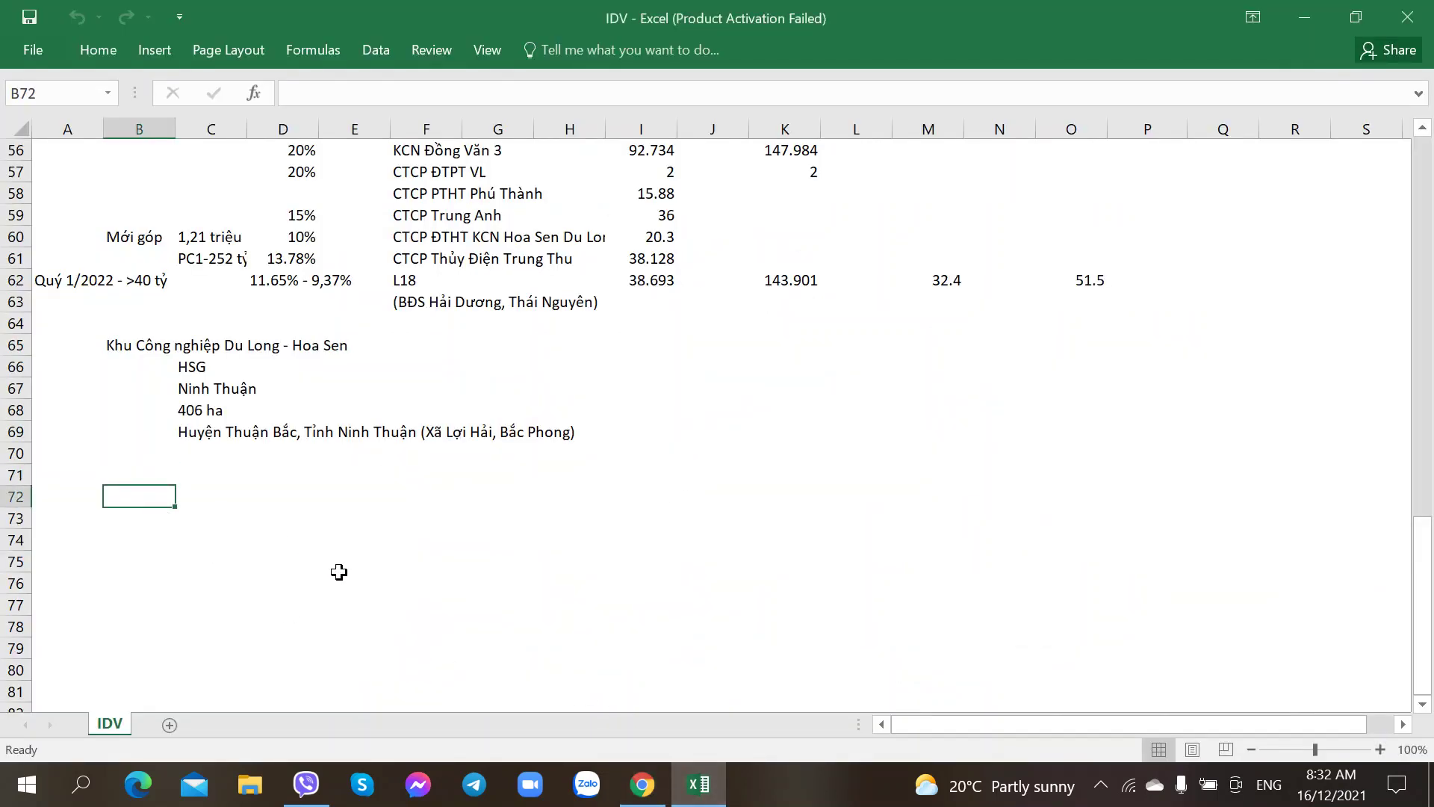
key(alt+Tab)
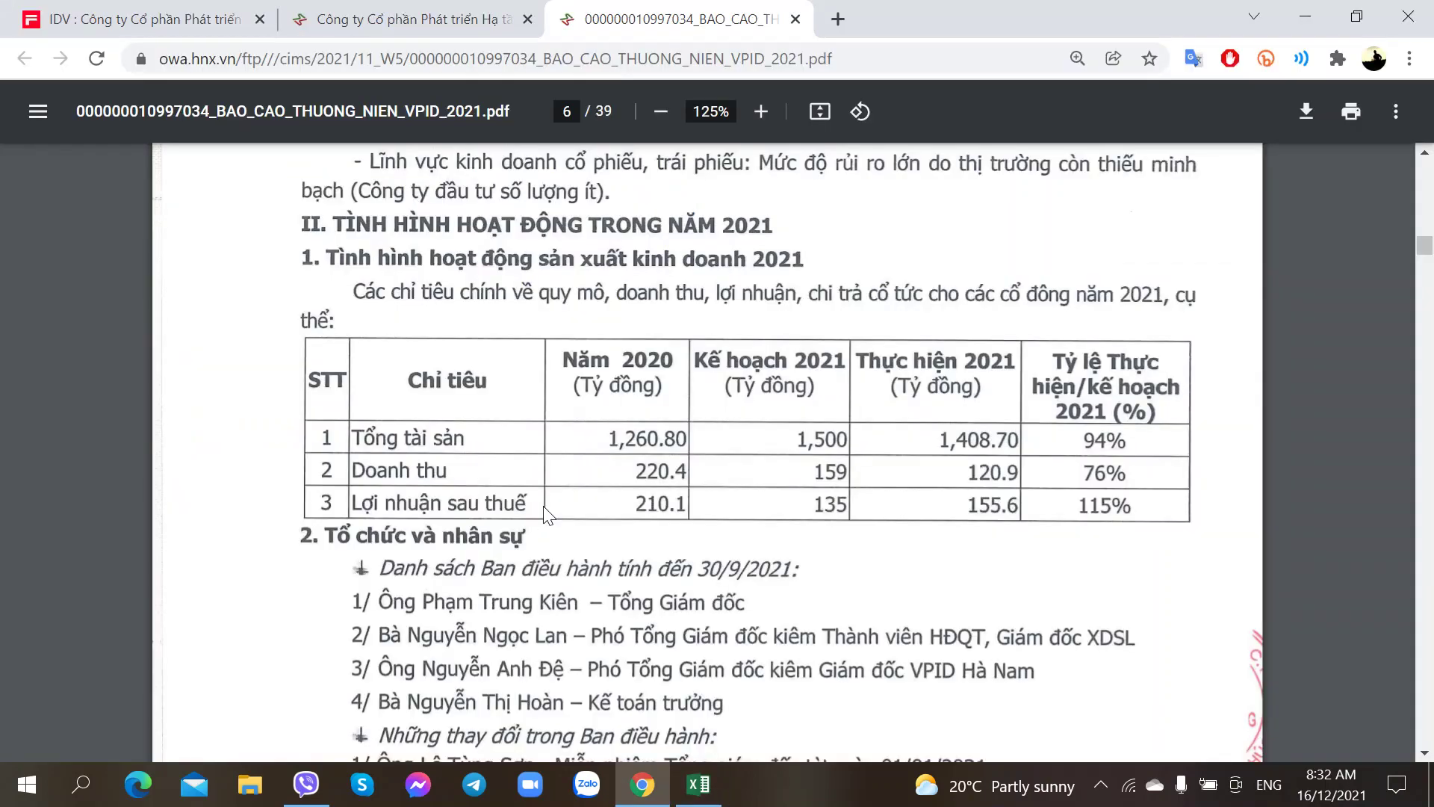
key(alt+Tab)
text(Kinh doanh)
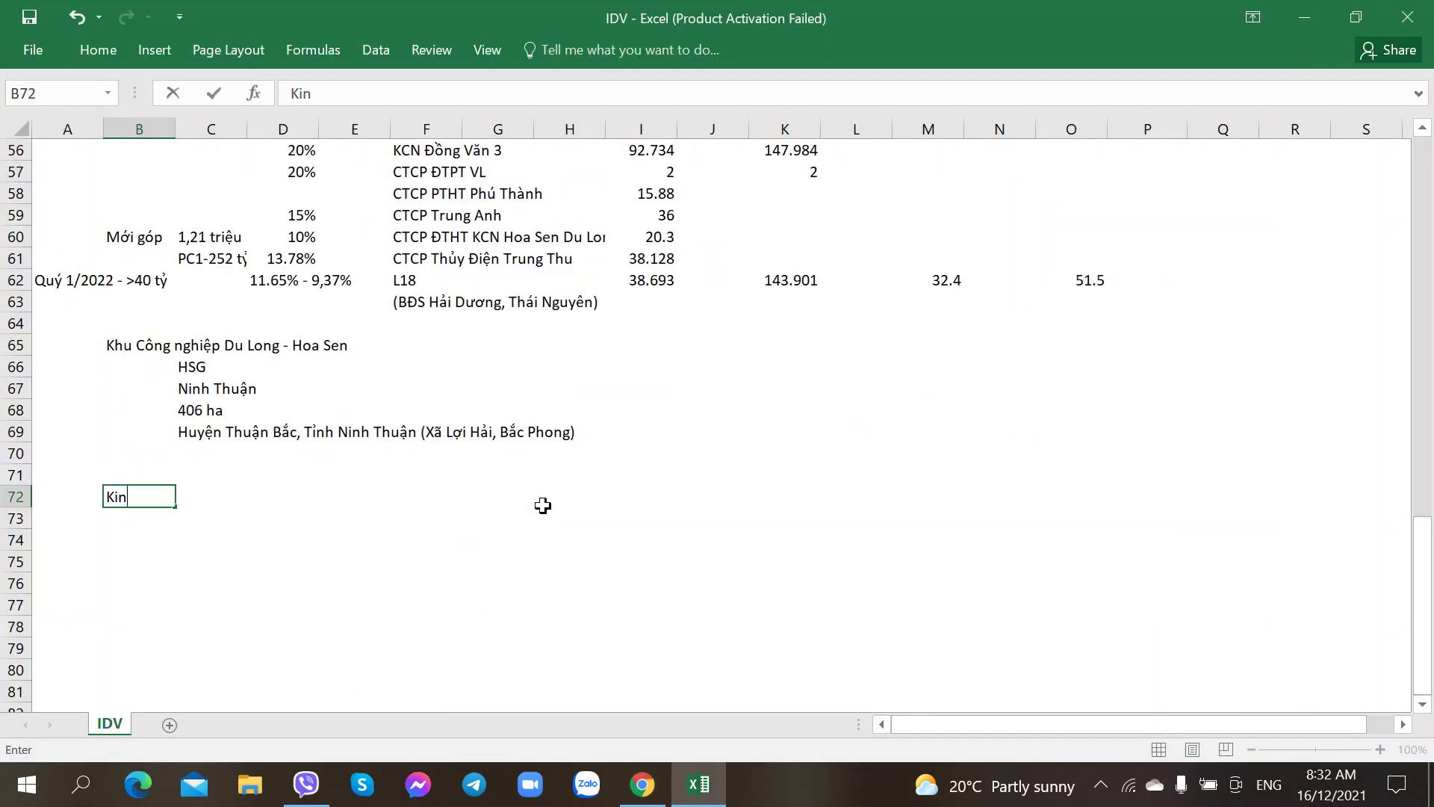
key(BackSpace)
key(BackSpace)
key(BackSpace)
key(BackSpace)
key(BackSpace)
key(BackSpace)
key(BackSpace)
key(BackSpace)
key(BackSpace)
text(Kết quả Kinh )
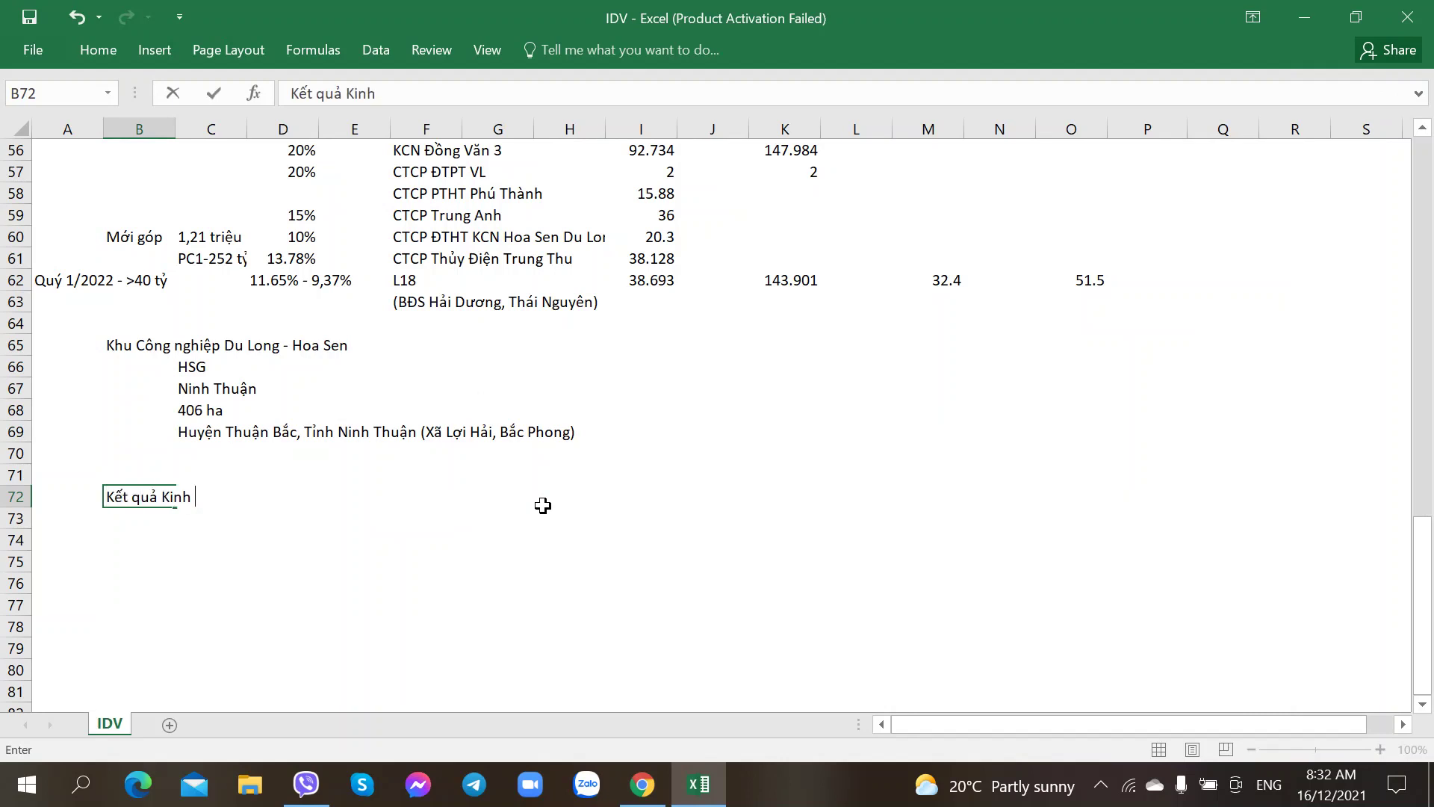
text(doanh)
key(Return)
Step: Enter column headers TH 2020, KH 2021 and TH 2021 in row 73, starting at E73
key(Right)
key(Right)
key(Right)
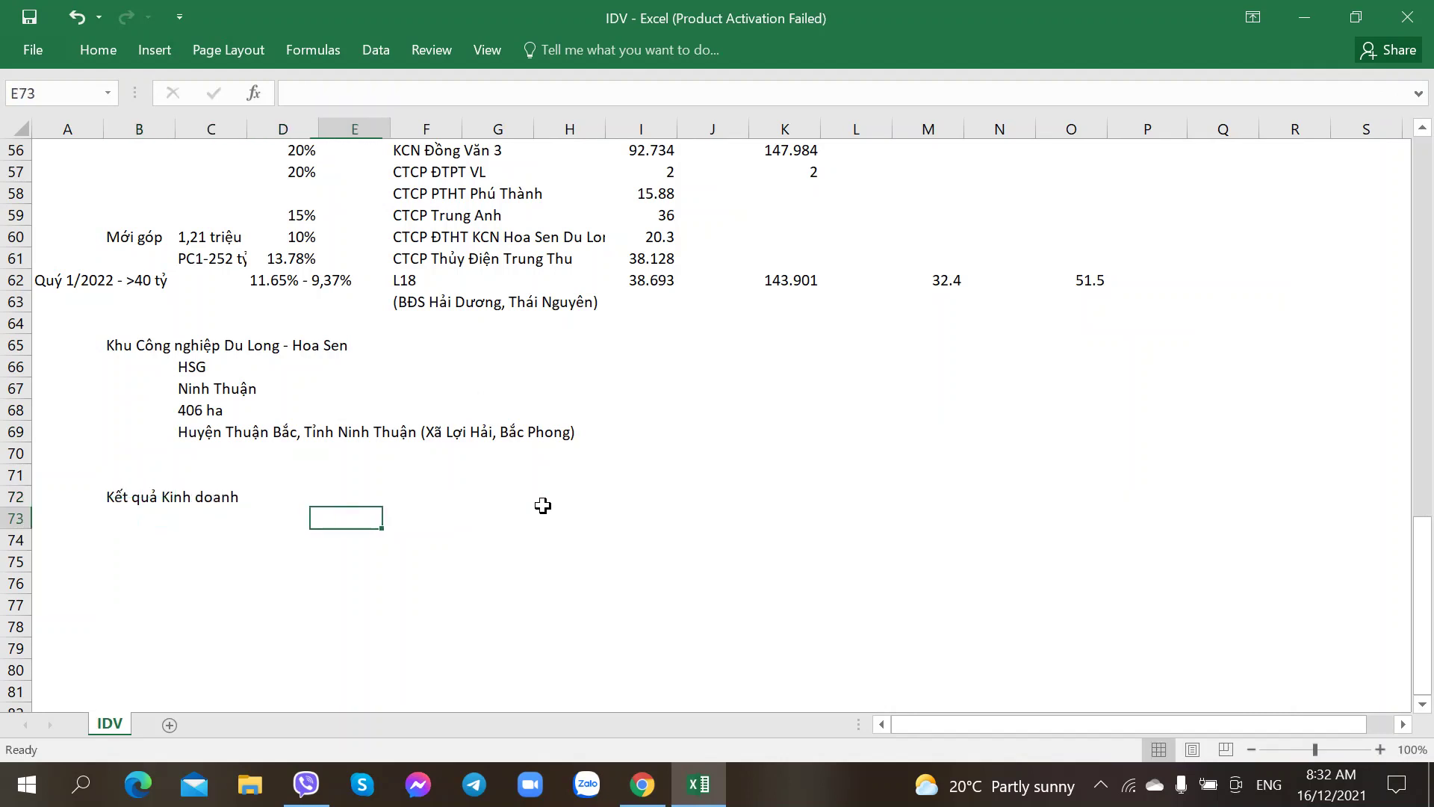
key(Up)
key(alt+Tab)
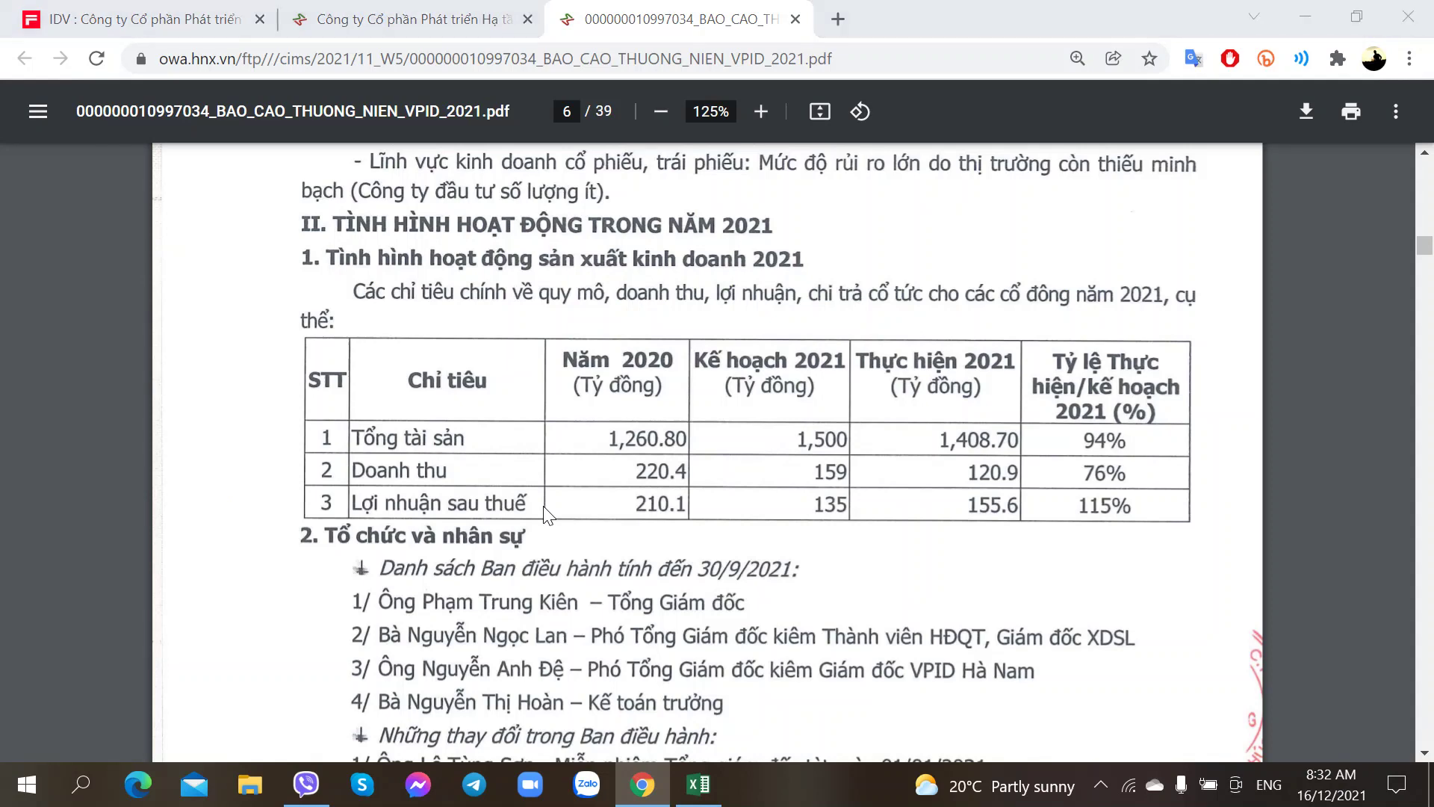
key(alt+Tab)
key(Down)
key(Right)
key(Right)
key(Left)
key(Left)
key(Left)
key(alt+Tab)
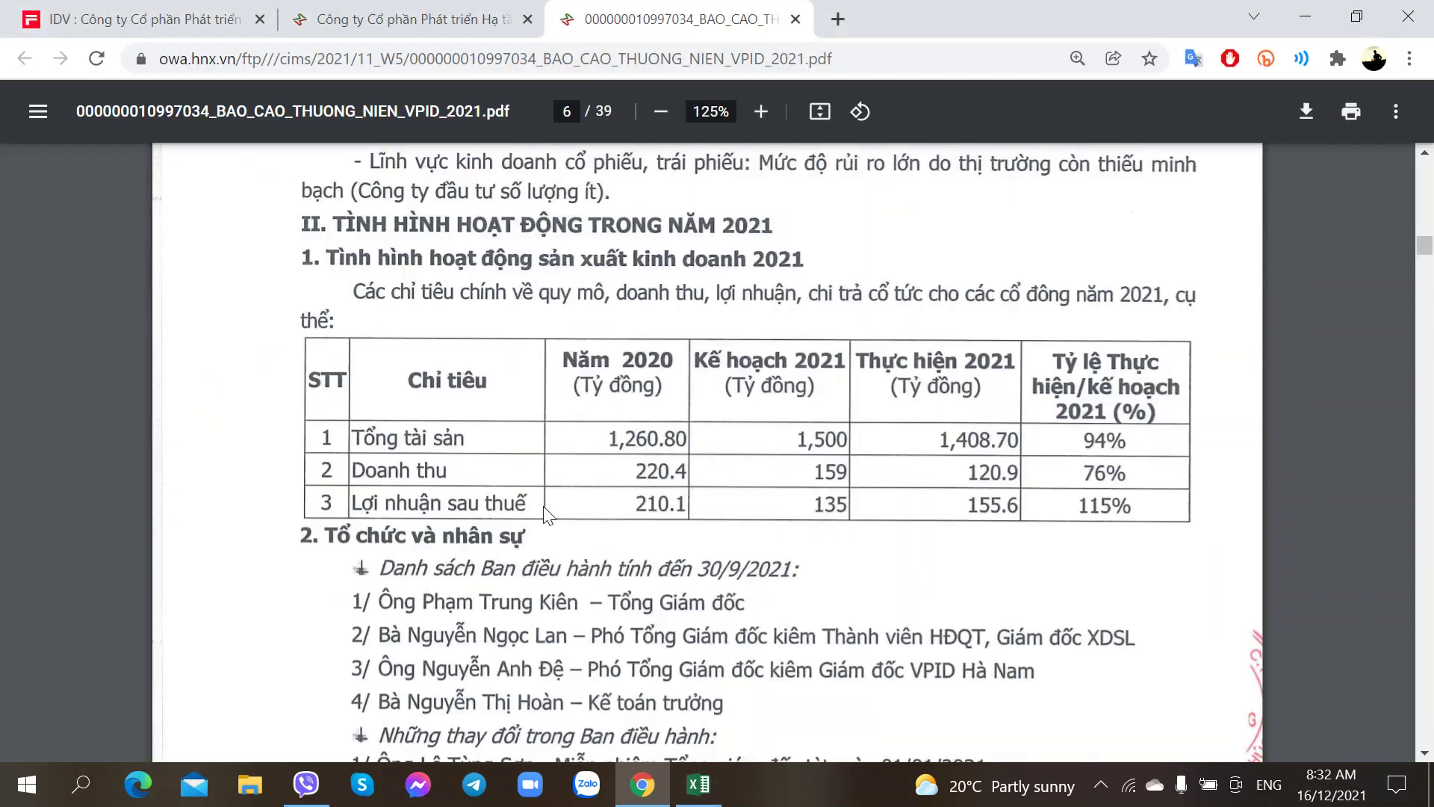
key(alt+Tab)
key(Right)
text(K)
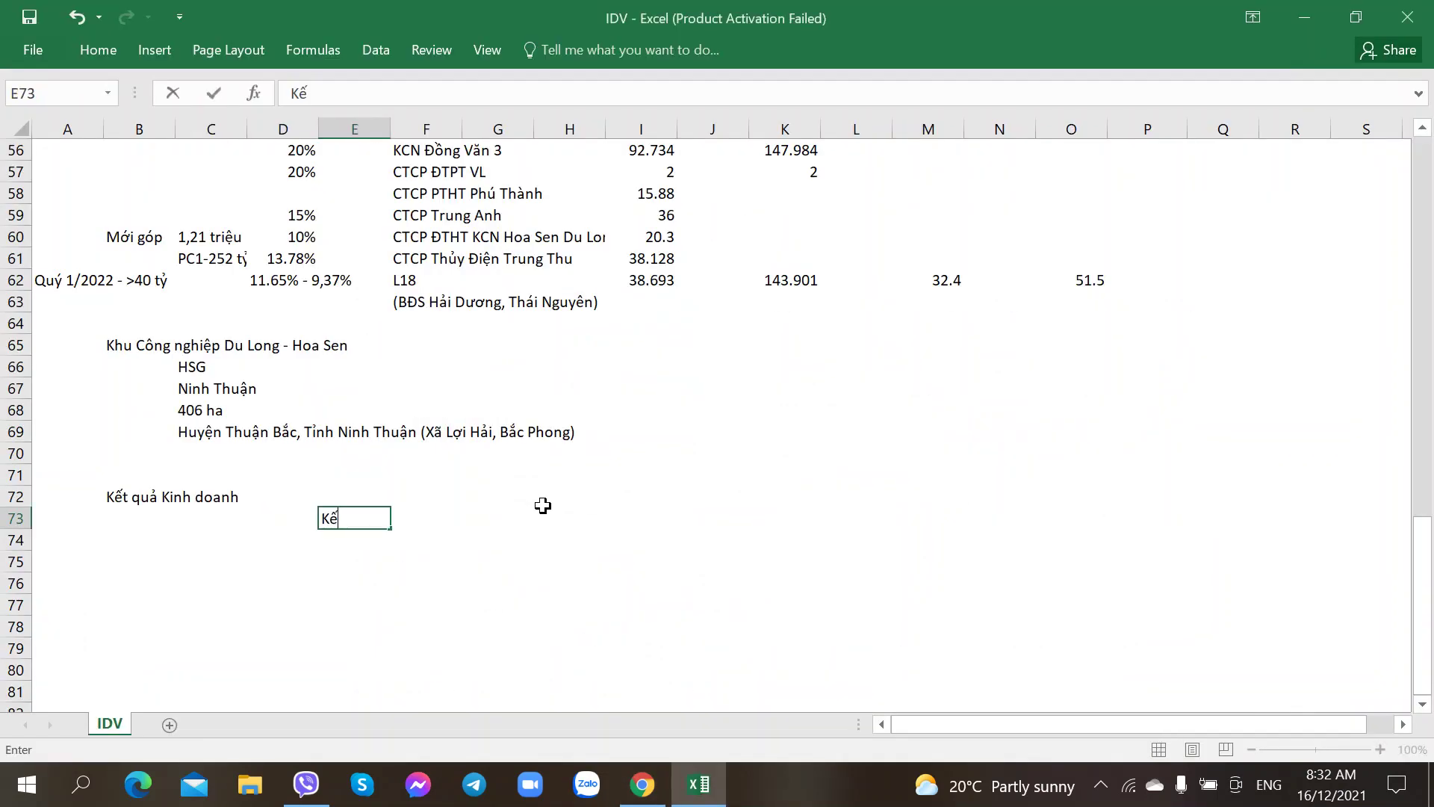
text(H 202)
key(BackSpace)
key(BackSpace)
key(BackSpace)
key(BackSpace)
text(H 2020)
key(Tab)
key(Tab)
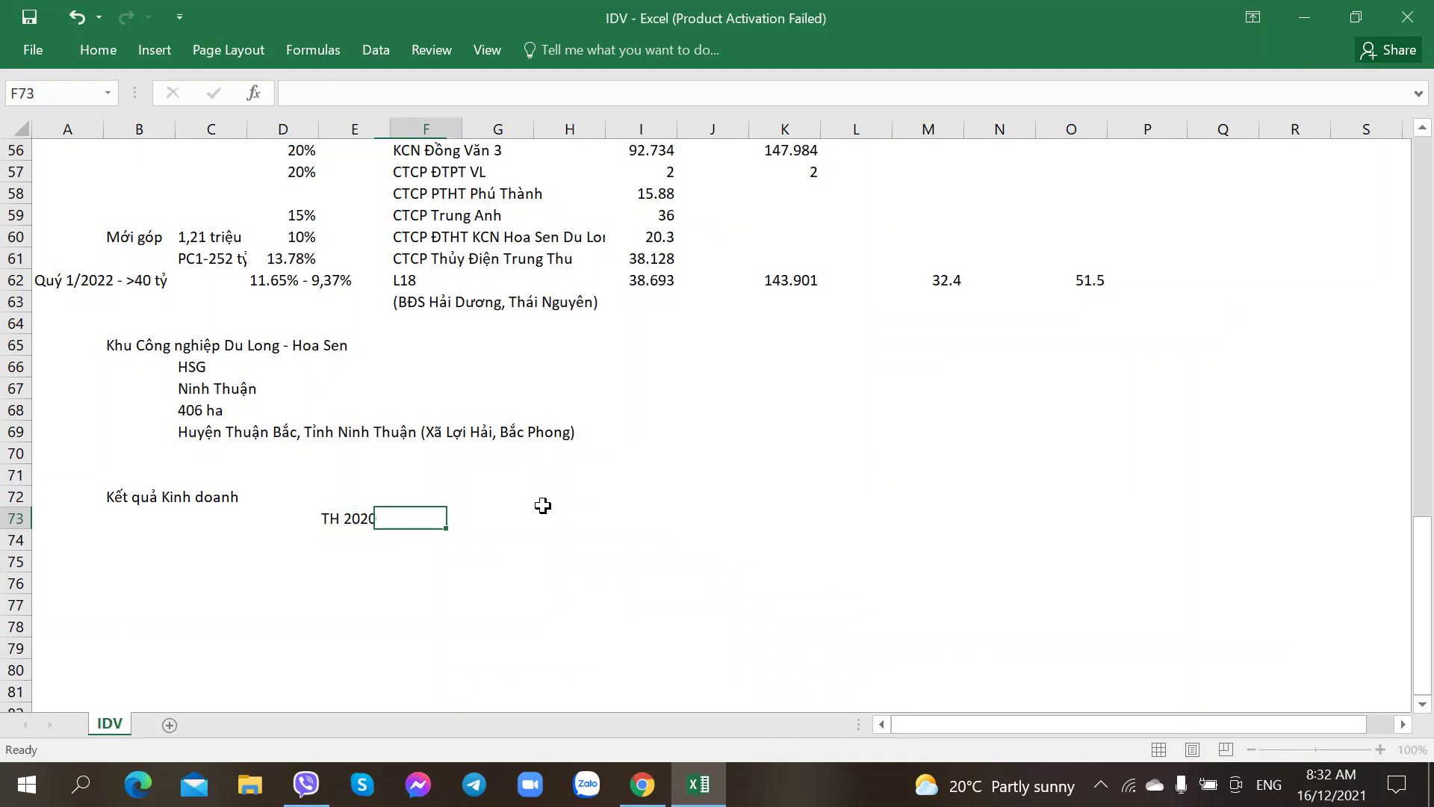
text(KH)
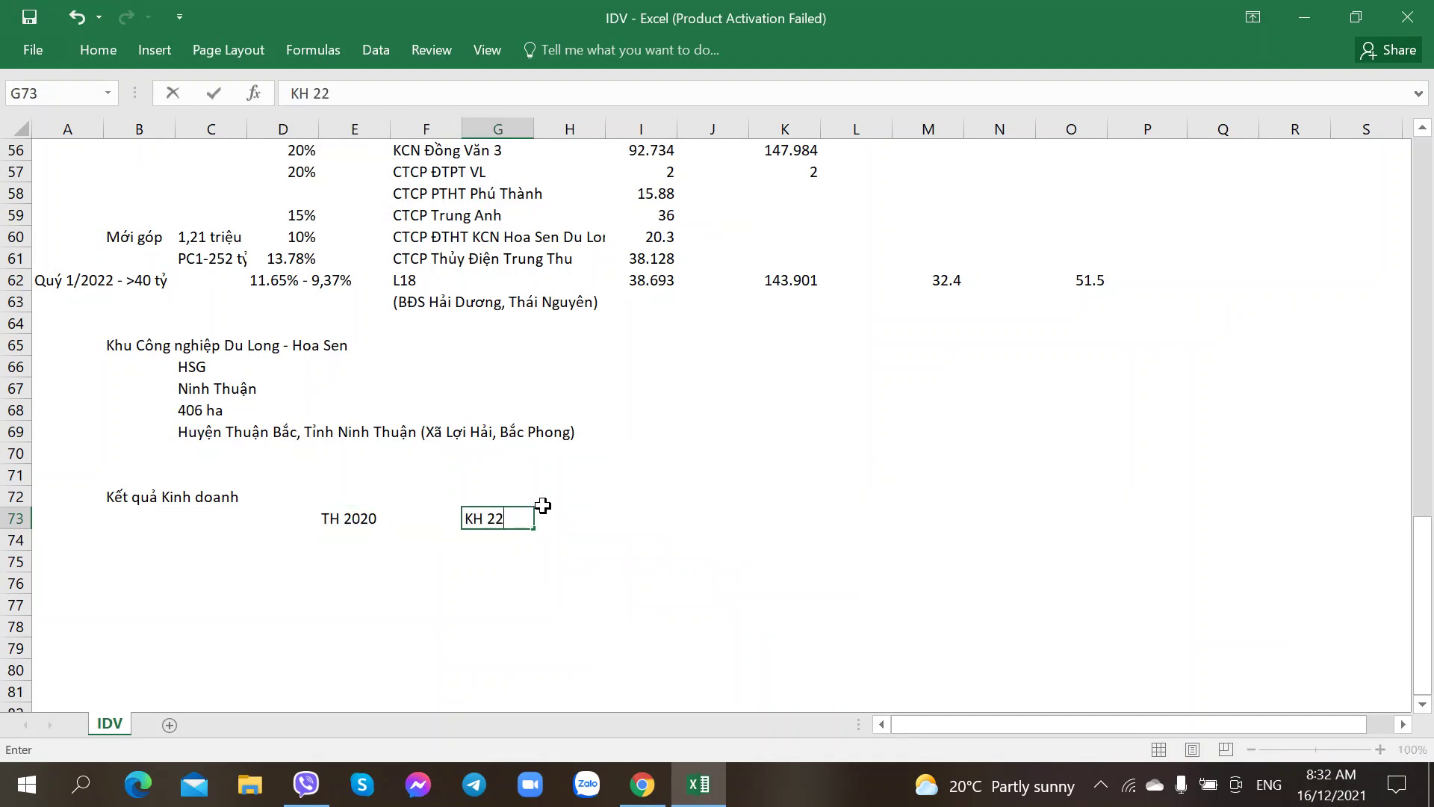
text( 2021)
key(Tab)
key(Tab)
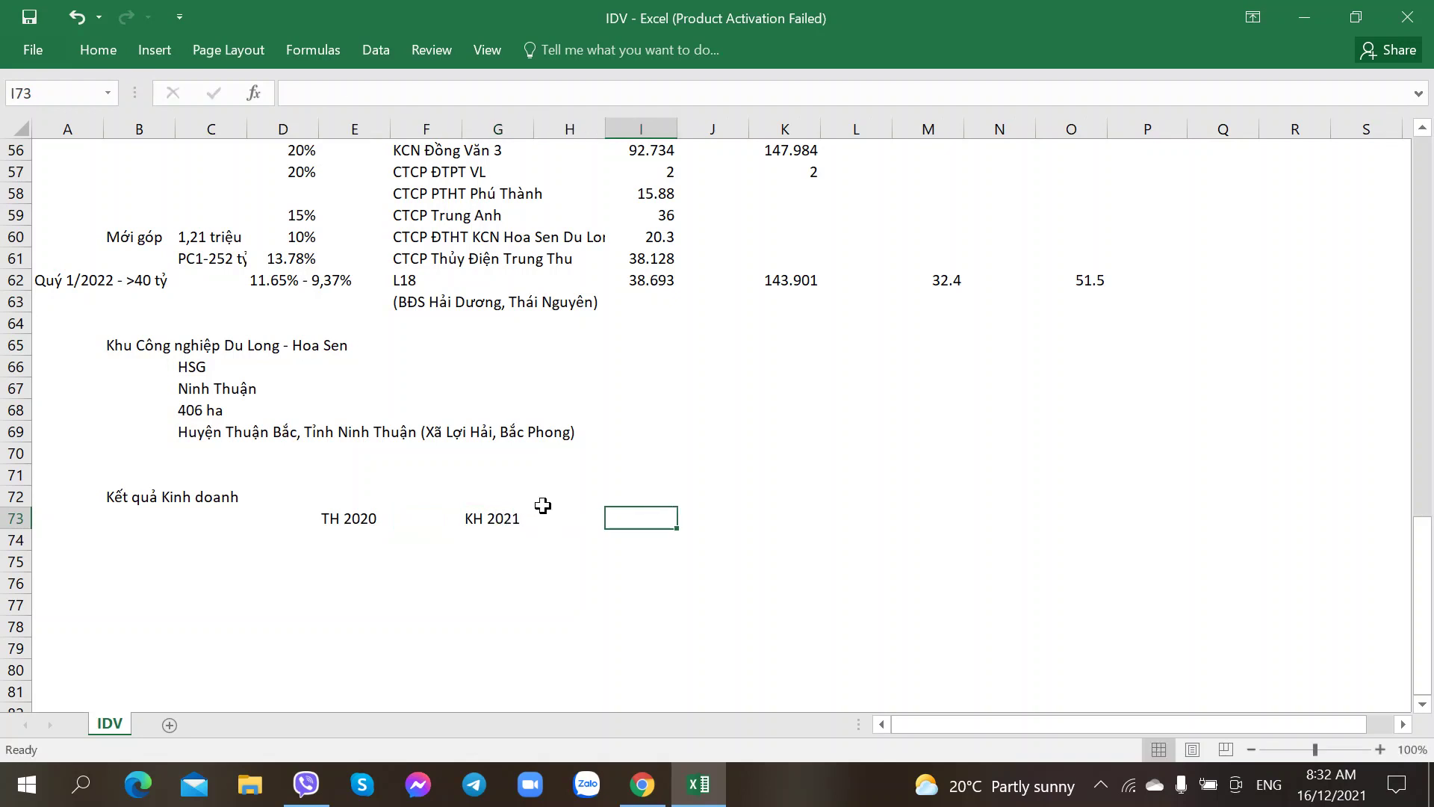
text(T)
text(TH)
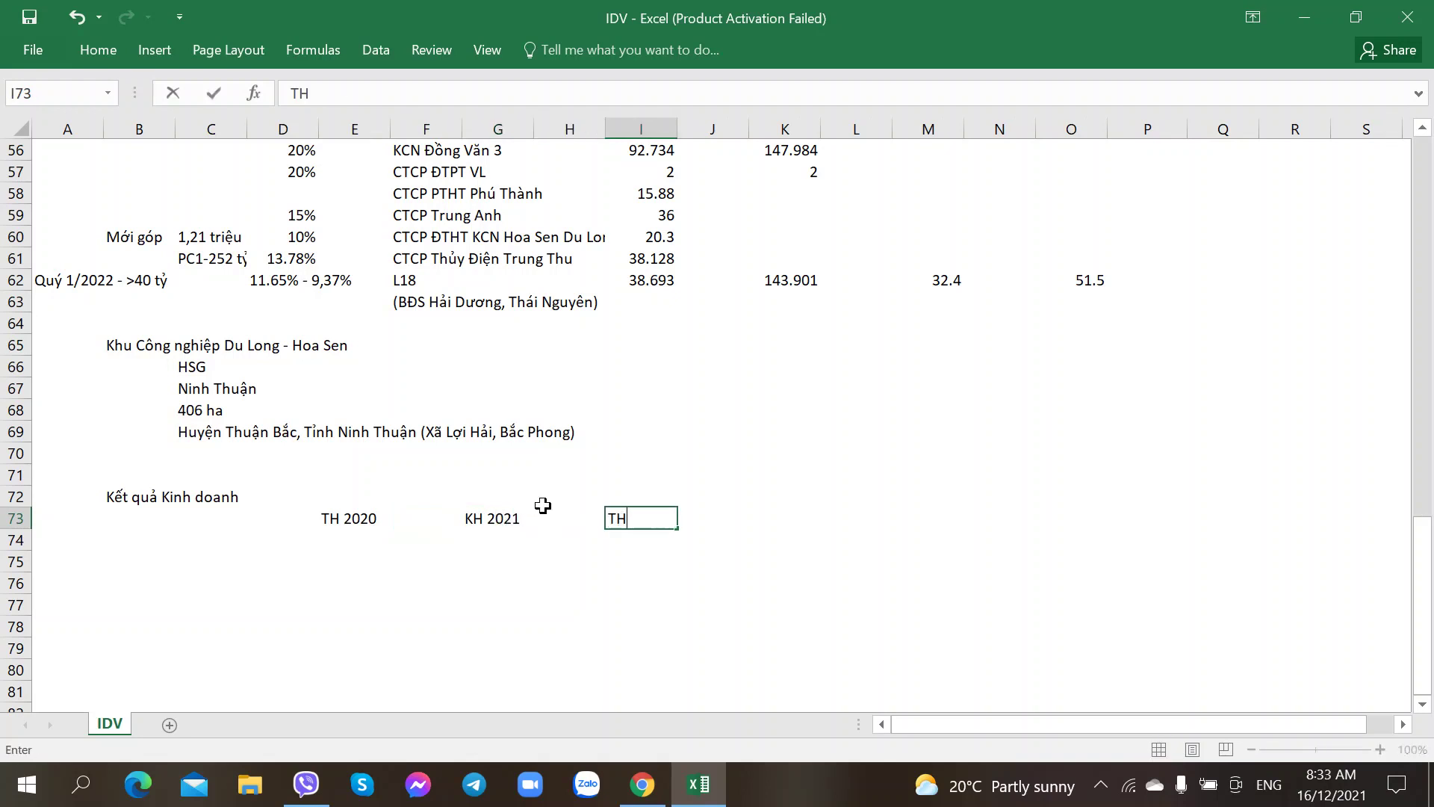
text( 2021)
key(Tab)
key(Tab)
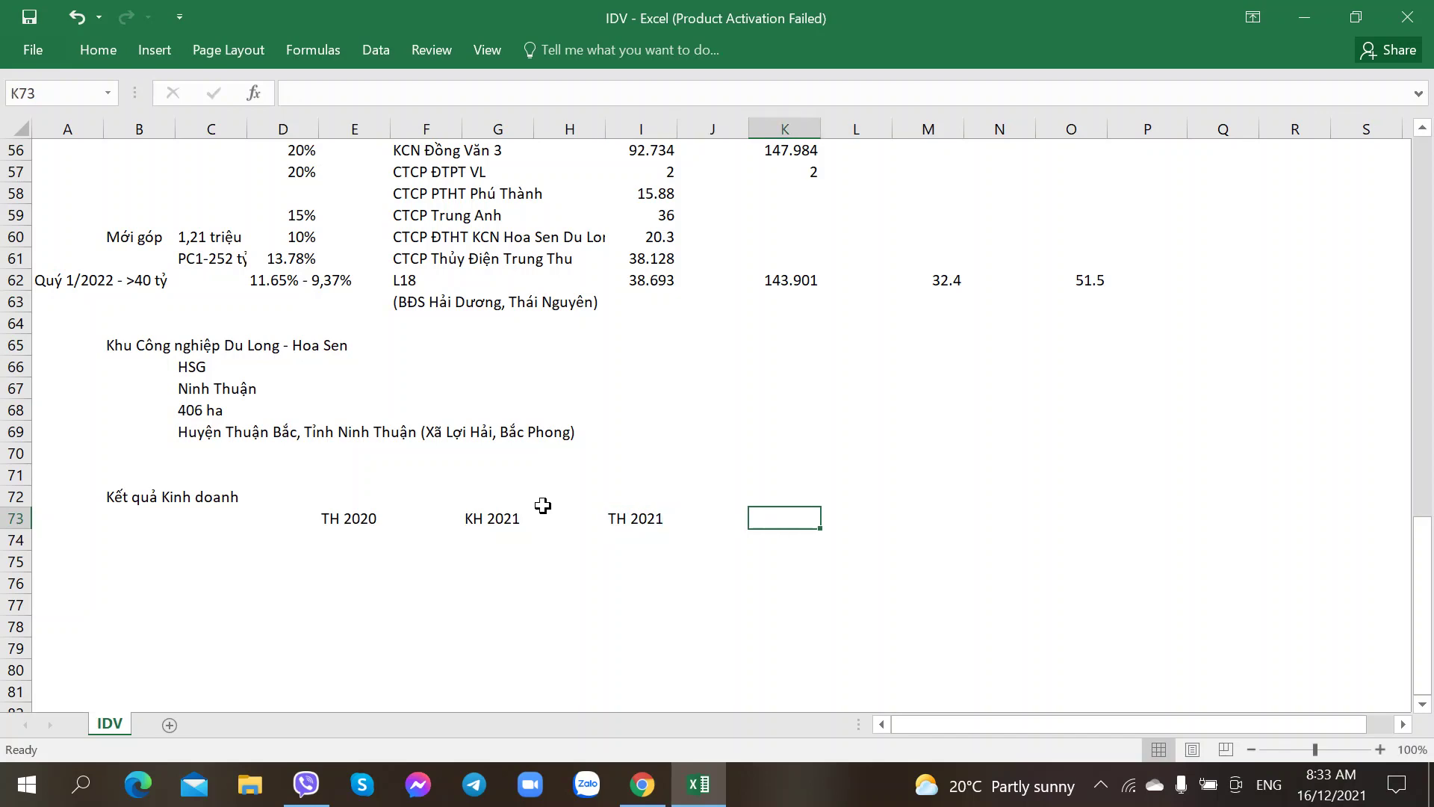
Step: Add the 'Tỷ lệ TH/KH 2021' header, checking its title against the PDF report
key(alt+Tab)
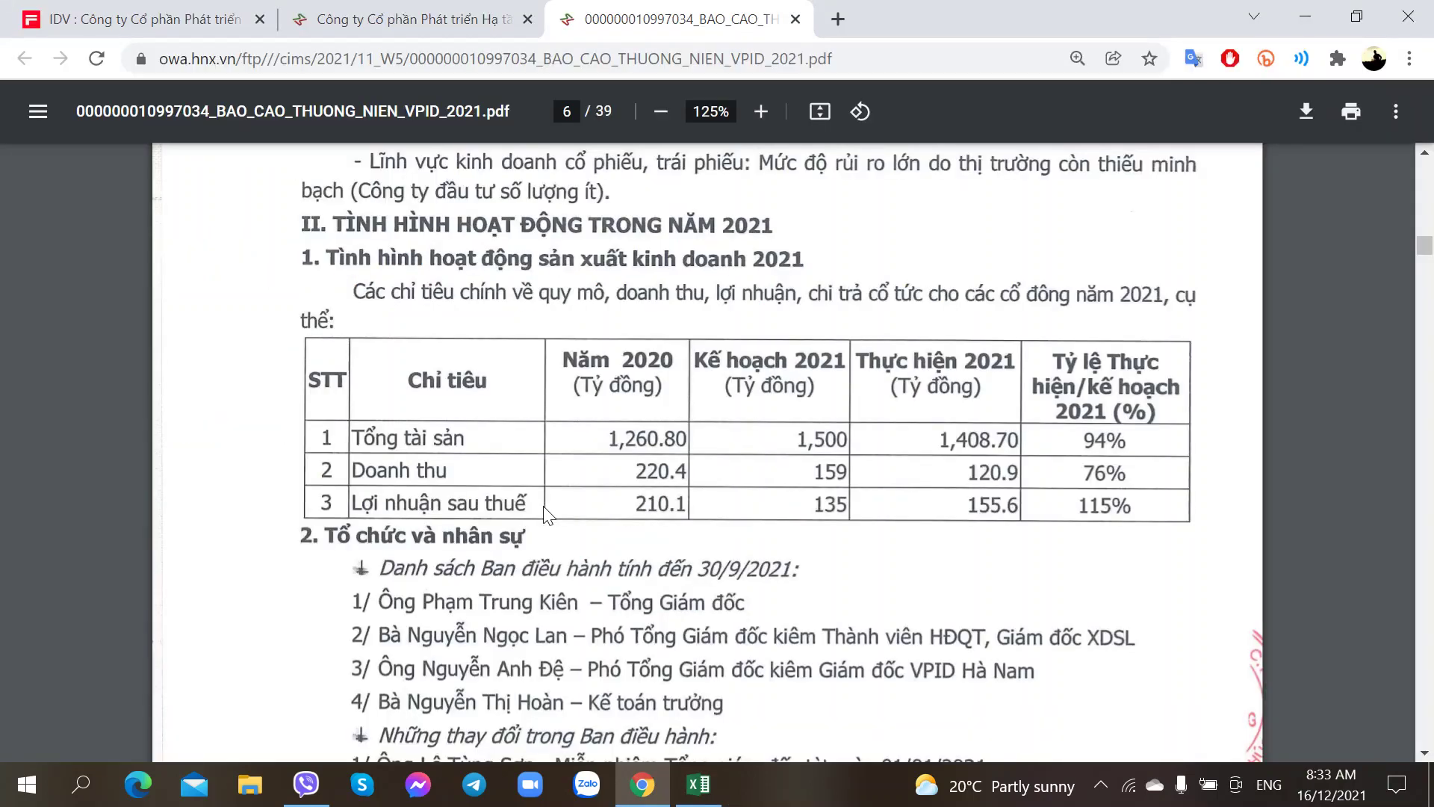
key(alt+Tab)
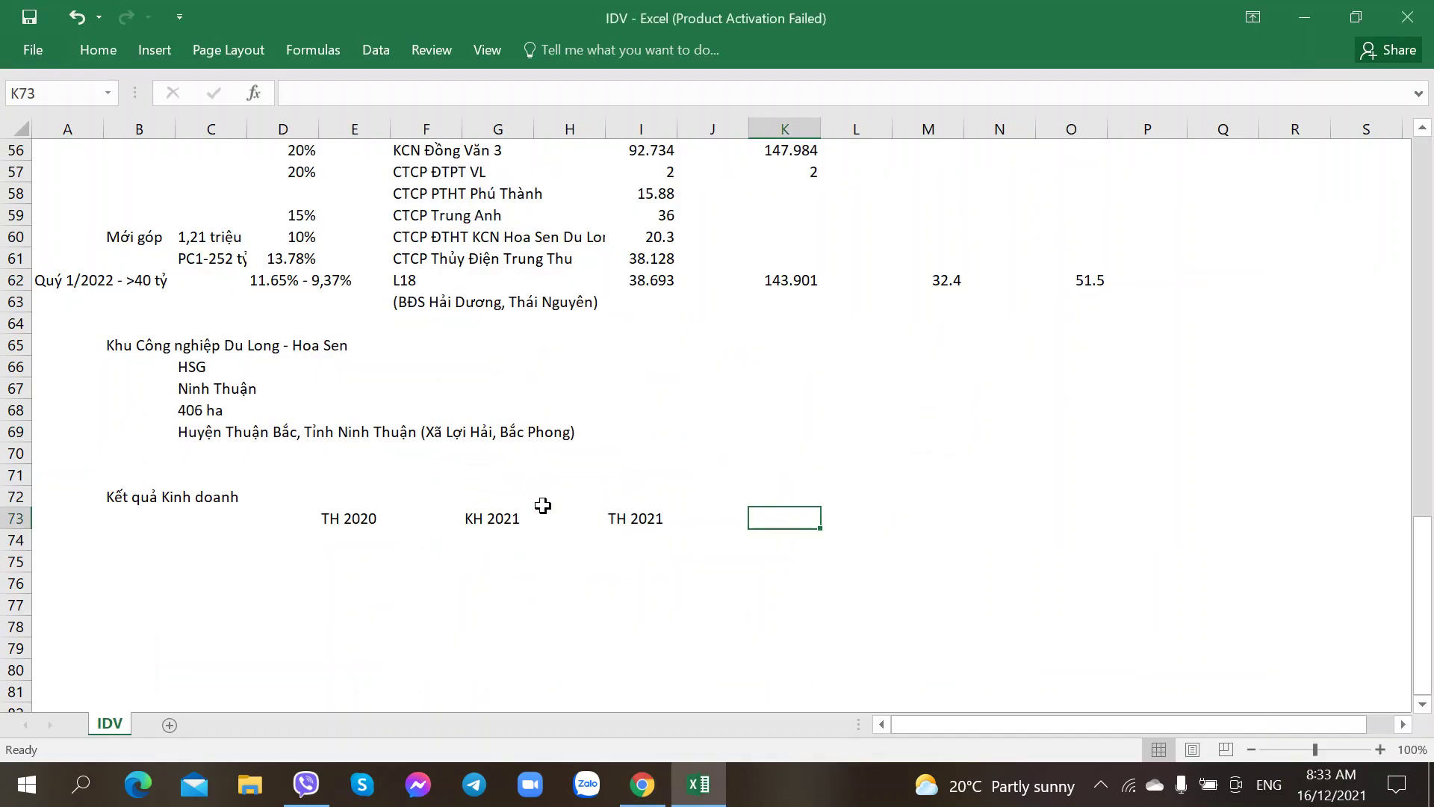
text(Tỷ lệ TH)
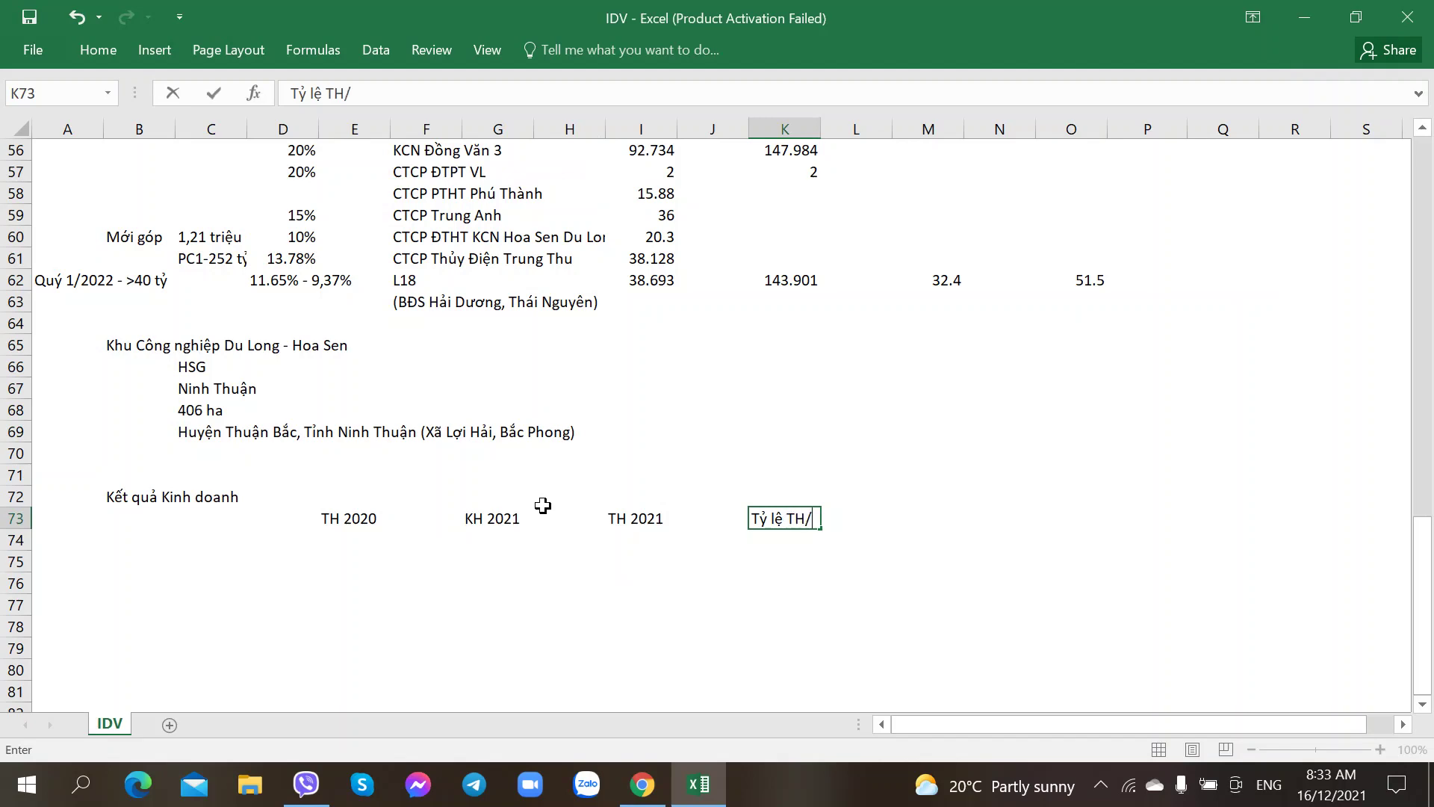
text(/KH)
key(alt+Tab)
key(alt+Tab)
text(2021)
key(ctrl+Return)
key(Return)
key(alt+Tab)
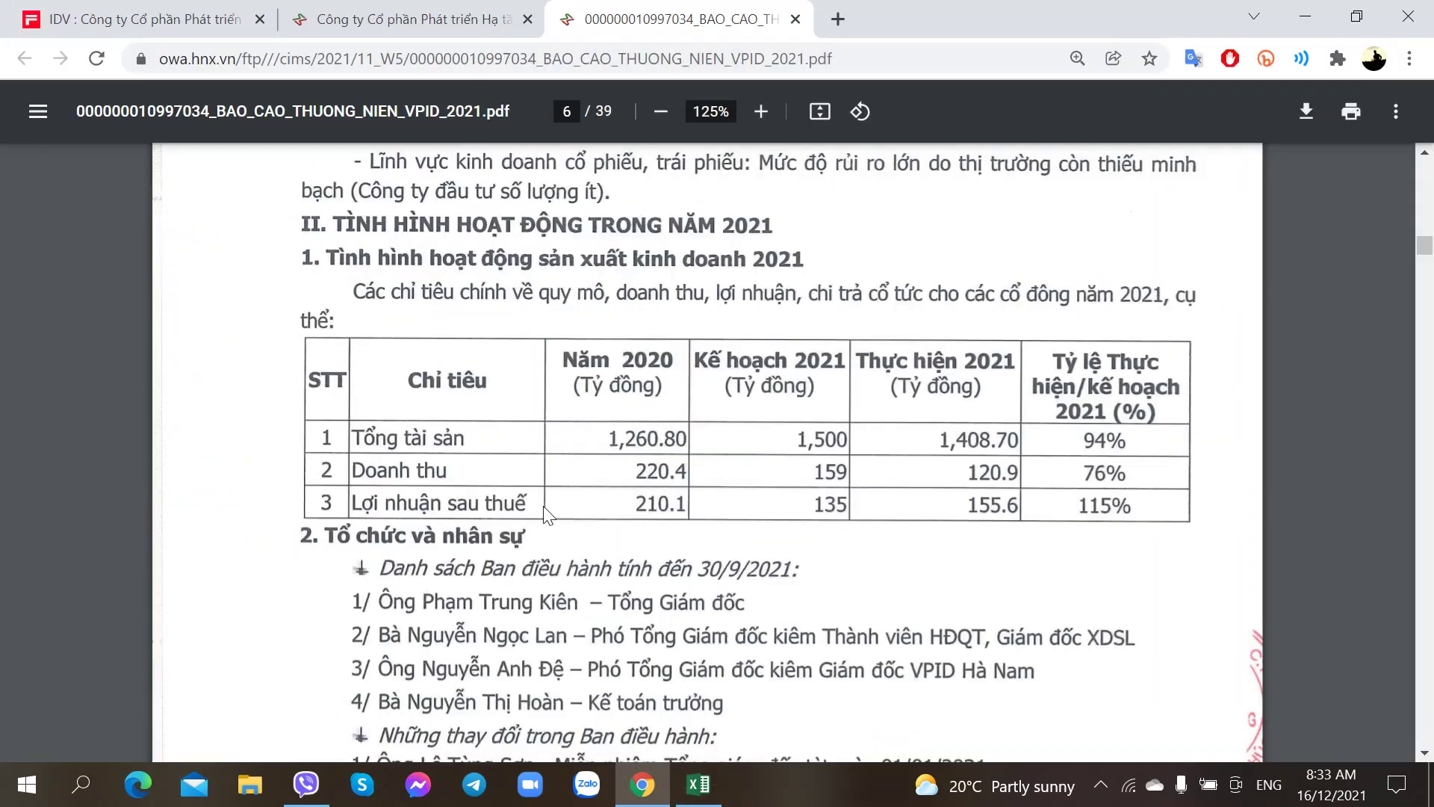
key(alt+Tab)
key(Left)
key(Left)
key(alt+Tab)
key(alt+Tab)
Step: Fill the Tổng Tài sản row: 1260 for 2020, 1500 plan, 1408 for 2021, 94% completion
text(T)
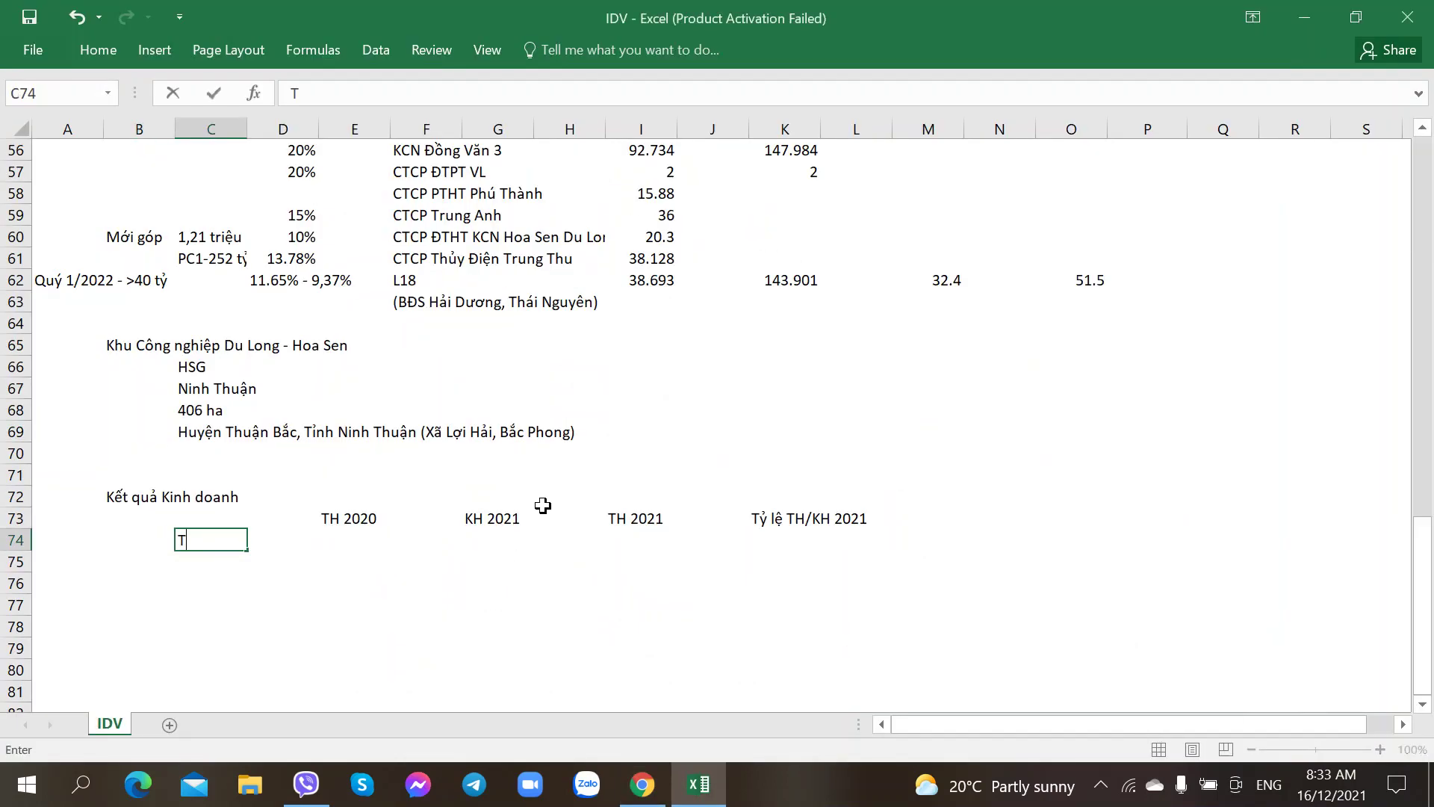
text(ổng Tài sản)
key(Tab)
key(Tab)
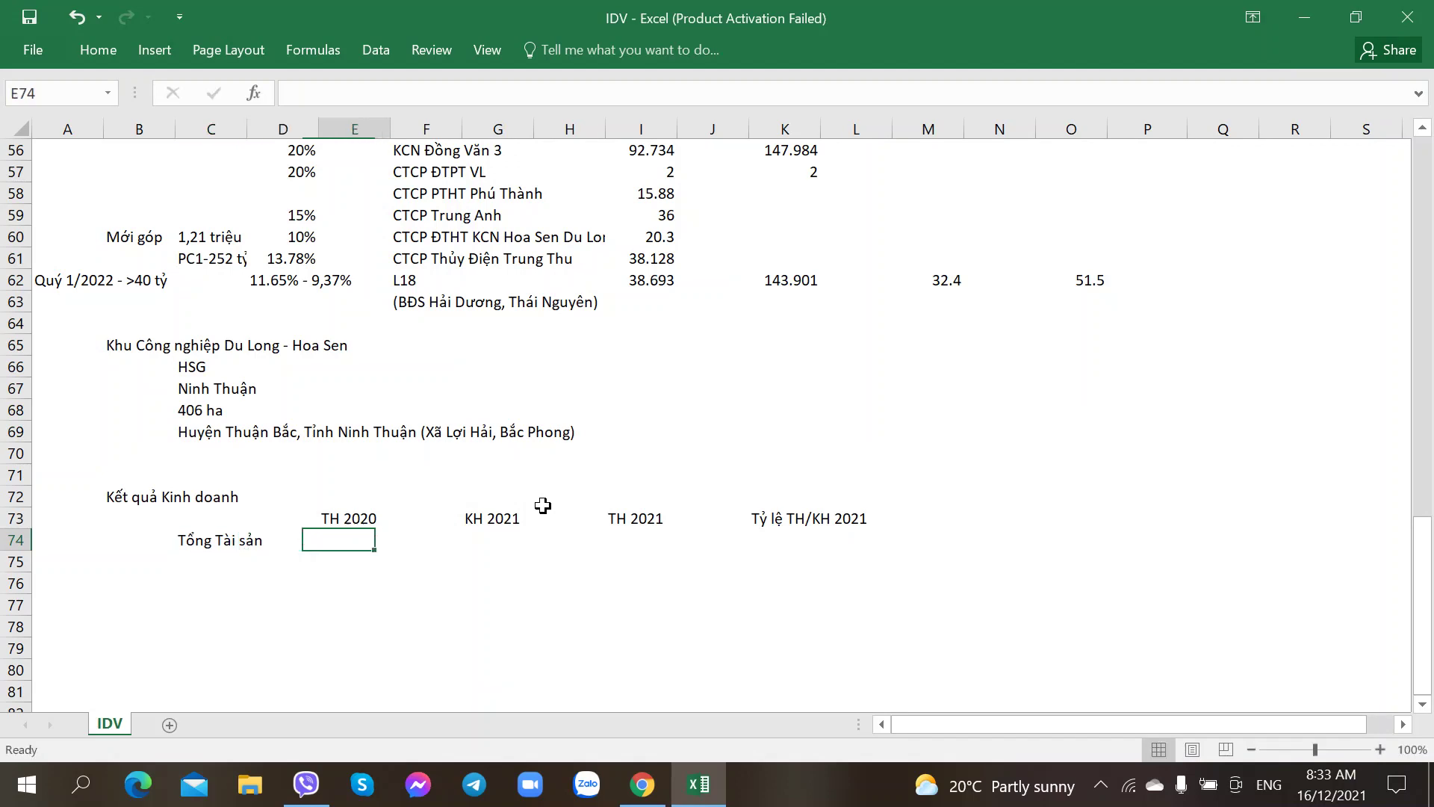
key(alt+Tab)
key(alt+Tab)
text(1260)
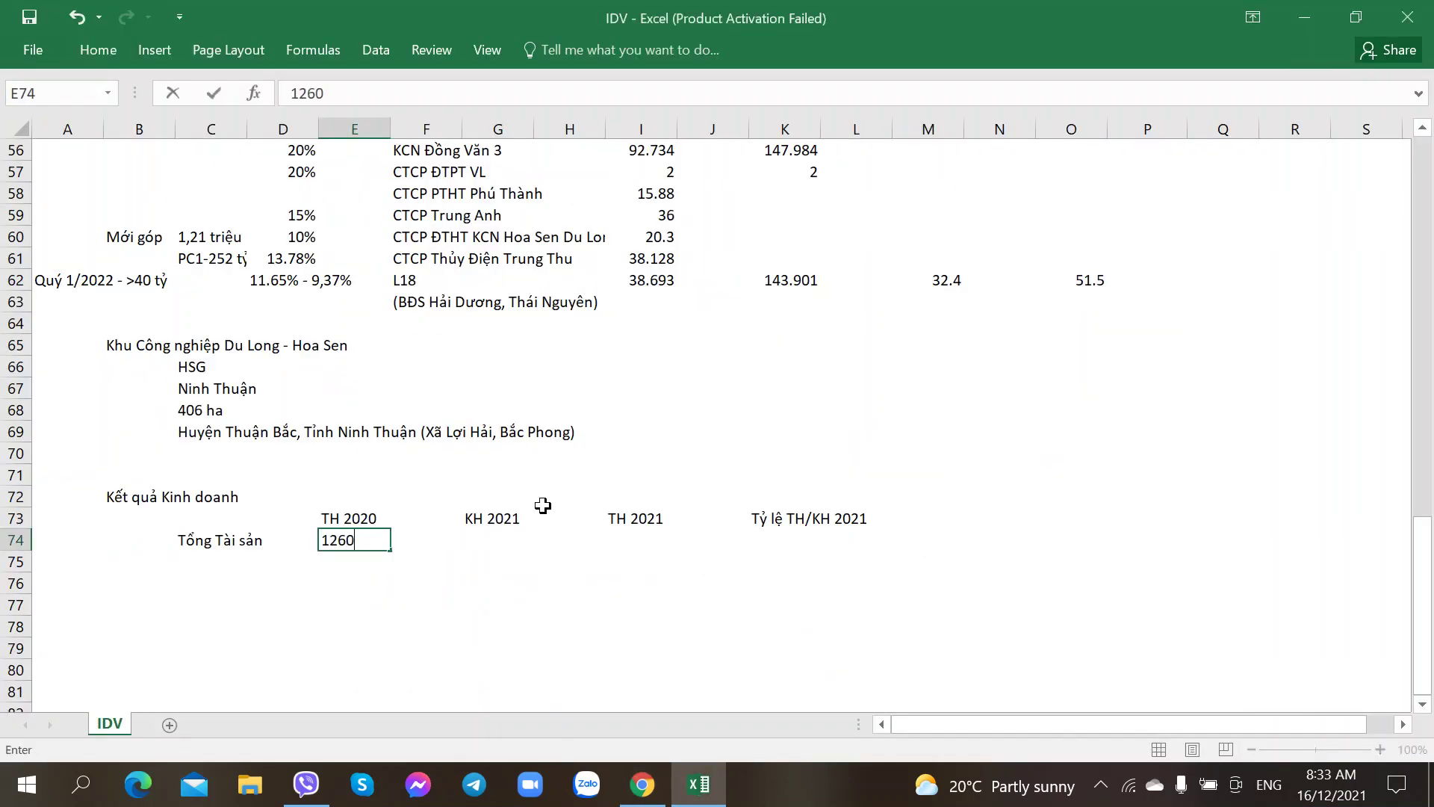
key(alt+Tab)
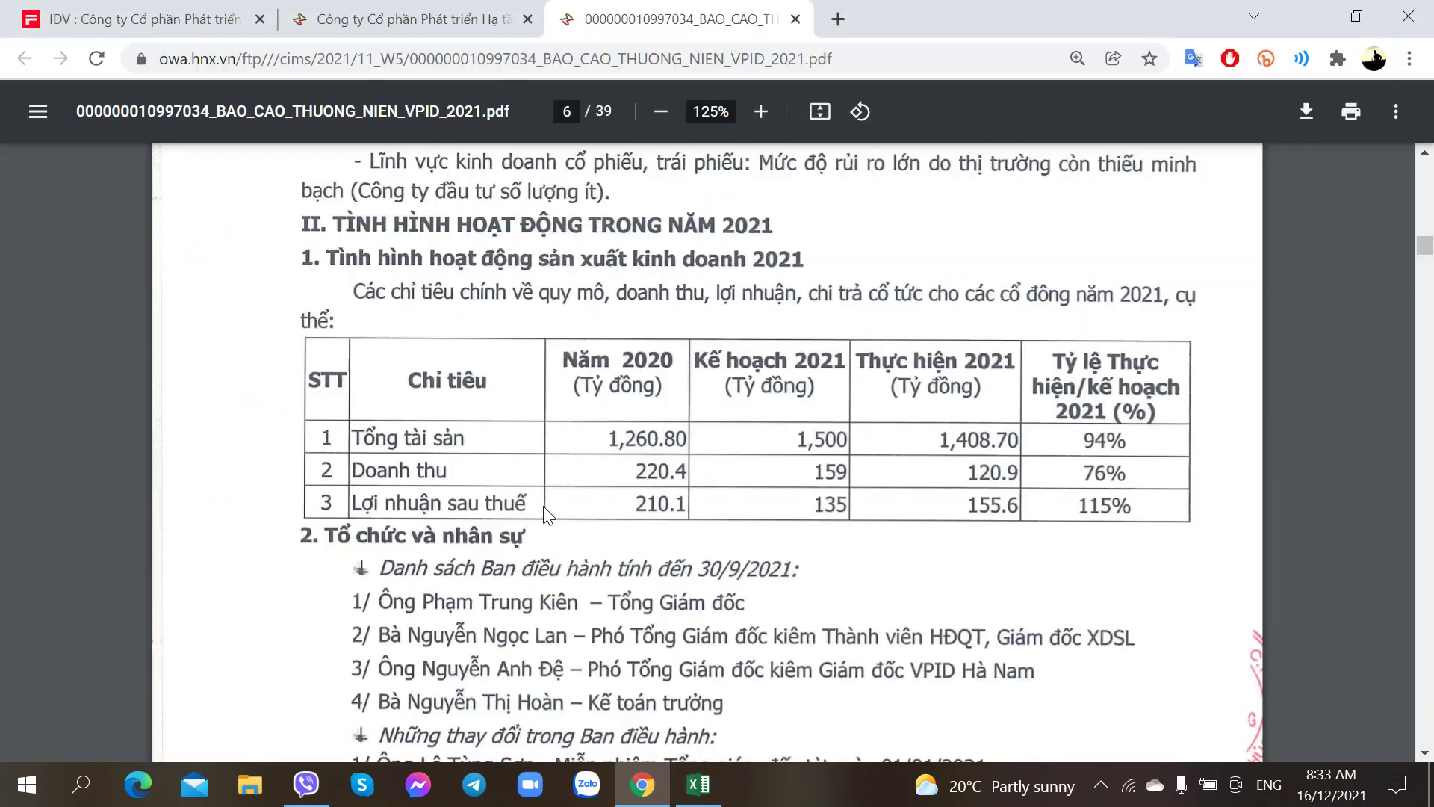
key(alt+Tab)
key(Tab)
key(Tab)
text(1500)
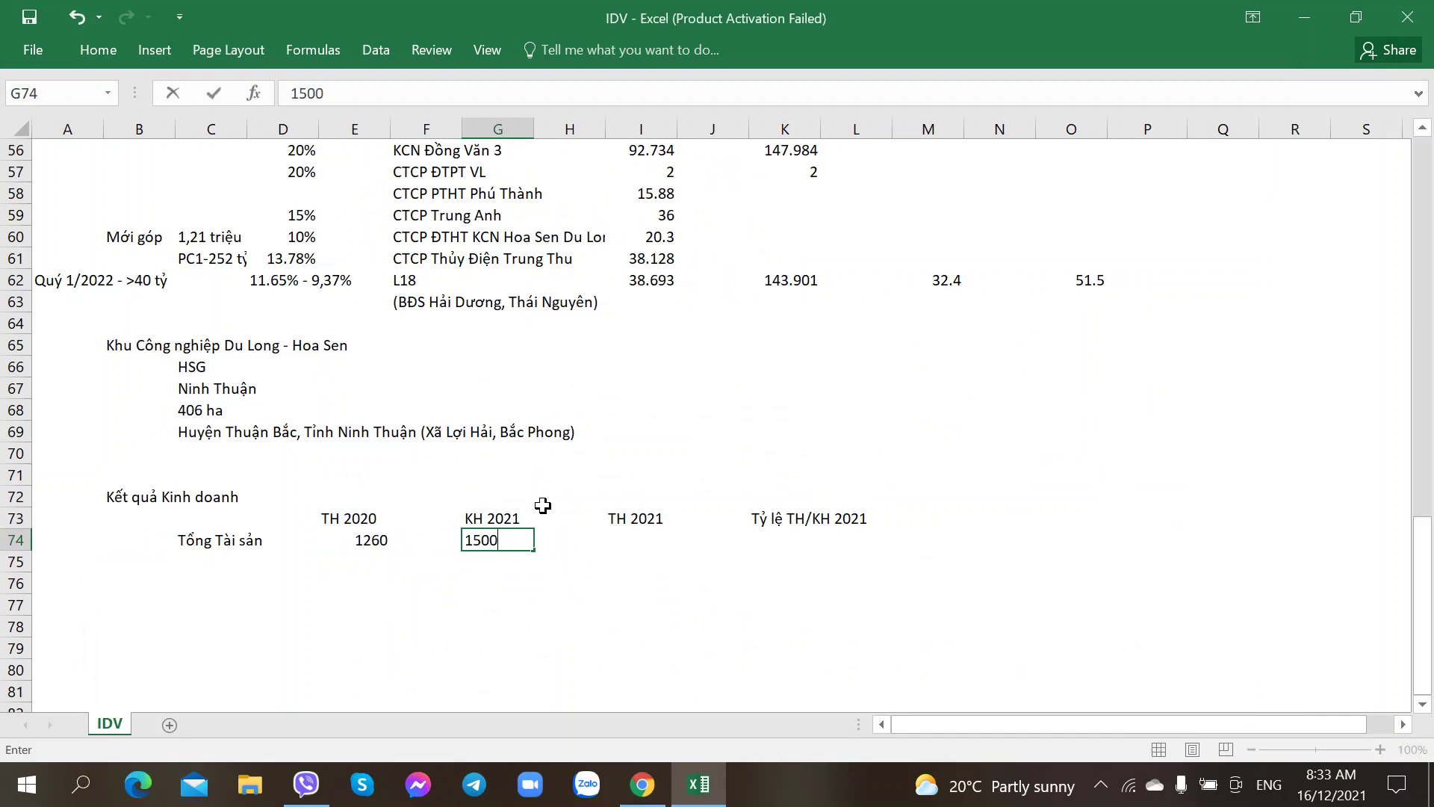
key(Tab)
key(Tab)
key(alt+Tab)
key(alt+Tab)
text(1408)
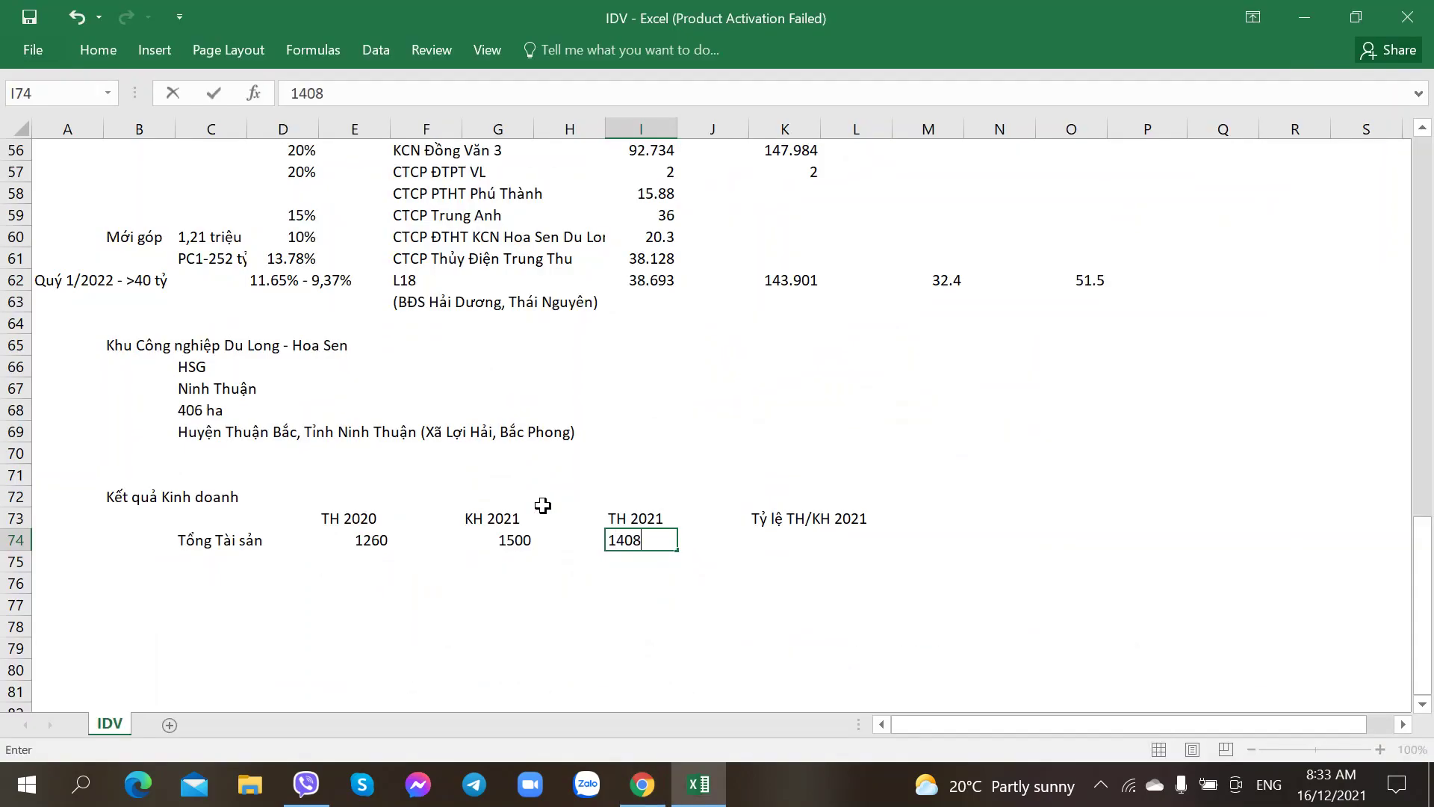
key(Tab)
key(Tab)
key(alt+Tab)
key(alt+Tab)
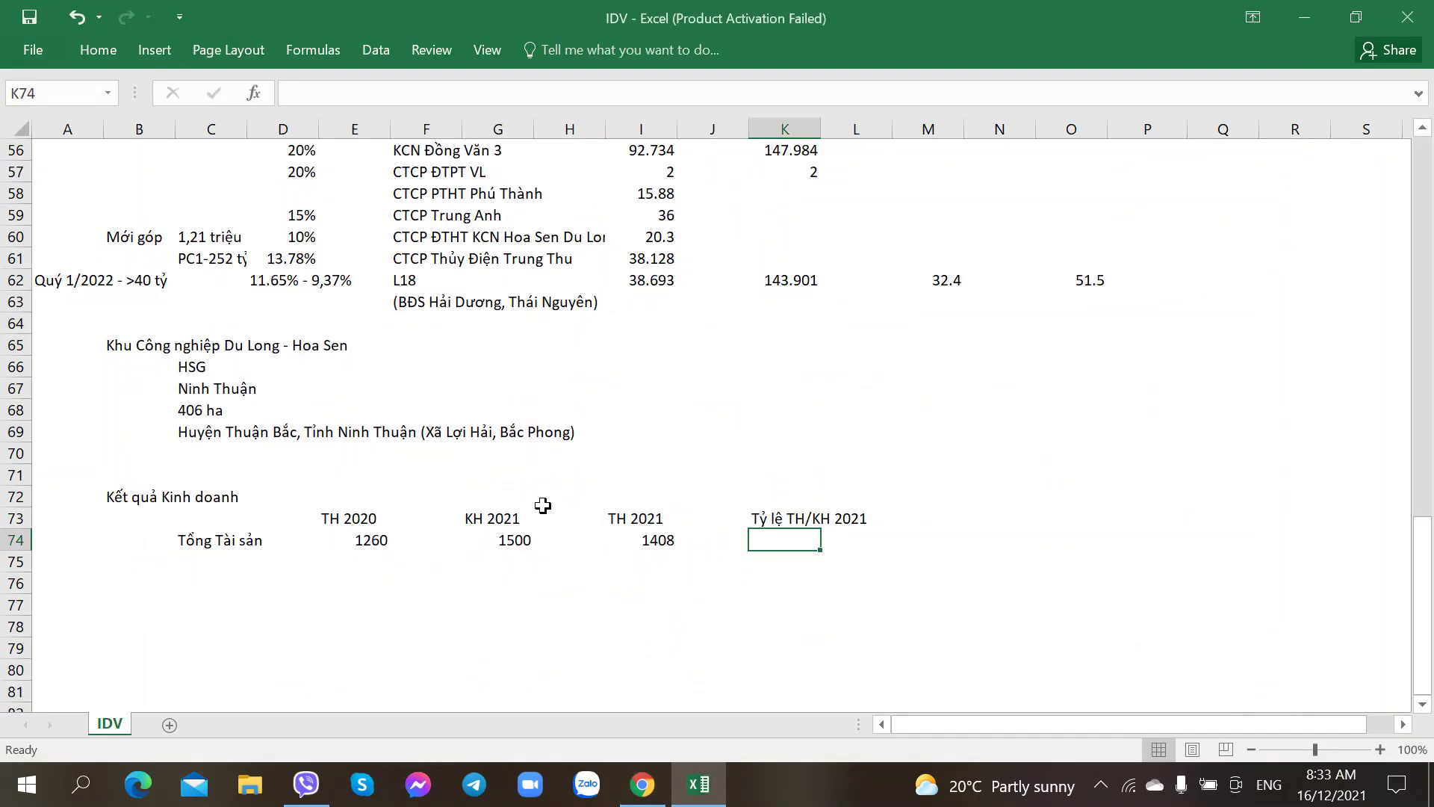
text(94%)
key(Return)
key(Left)
key(Left)
key(Left)
key(Left)
key(Left)
key(Left)
key(Left)
key(Left)
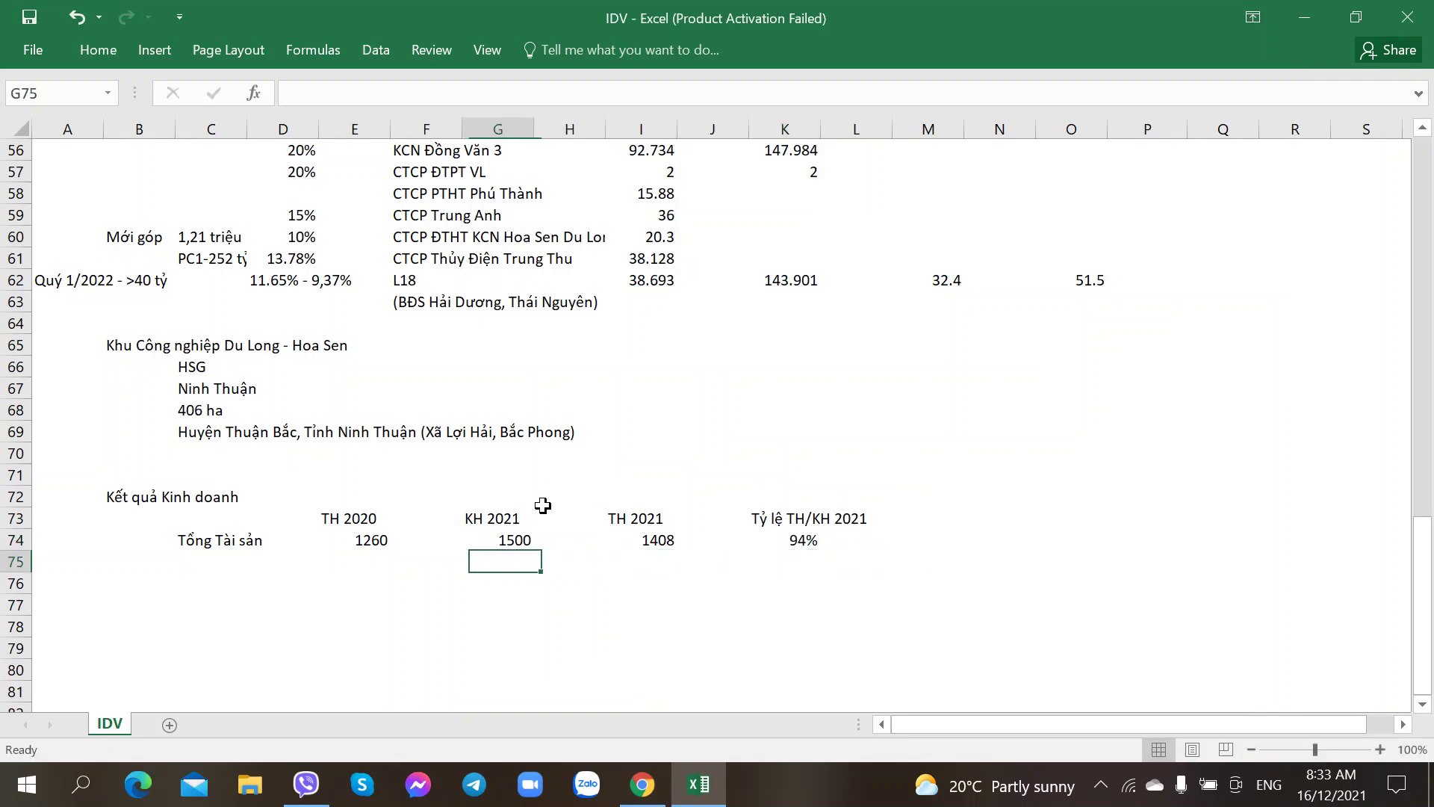
Step: Add the row labels Doanh thu and Lãi sau thuế below Tổng Tài sản
key(alt+Tab)
key(alt+Tab)
text(Doanh thu)
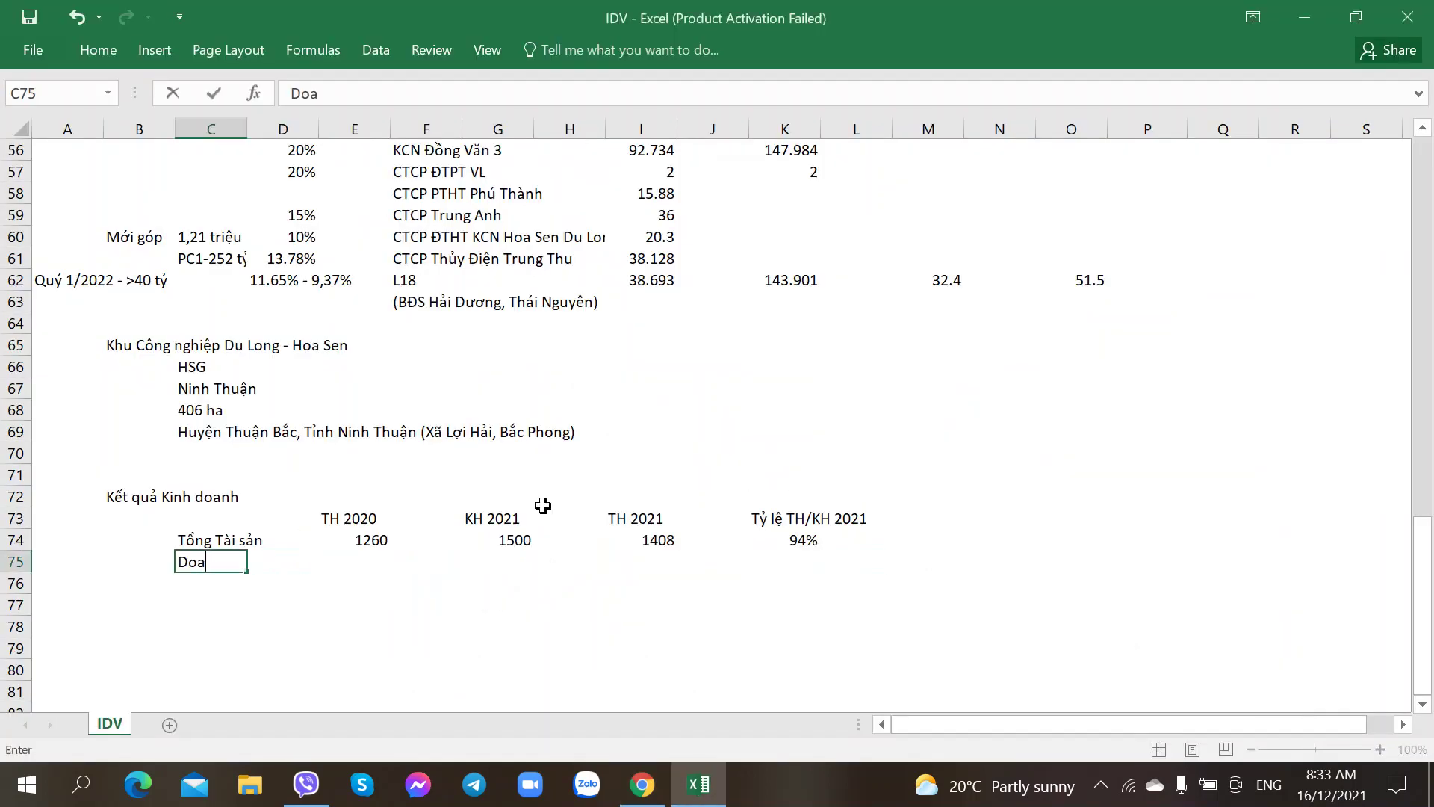
key(Return)
text(Lãi)
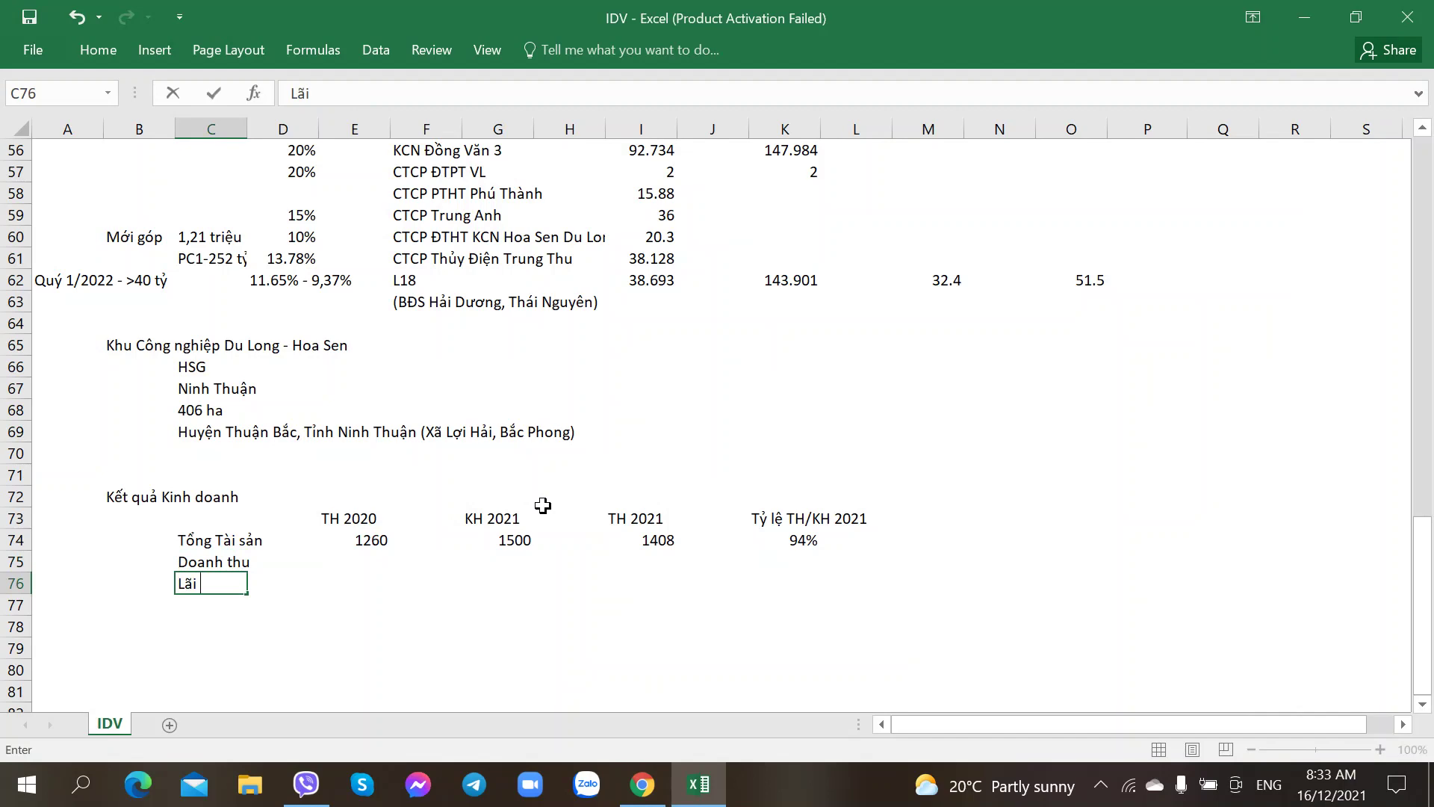
text( sau thuế)
key(Right)
key(Right)
Step: Fill the Doanh thu row: 220.4 for 2020, 159 plan, 120.9 for 2021, 76% completion
key(Up)
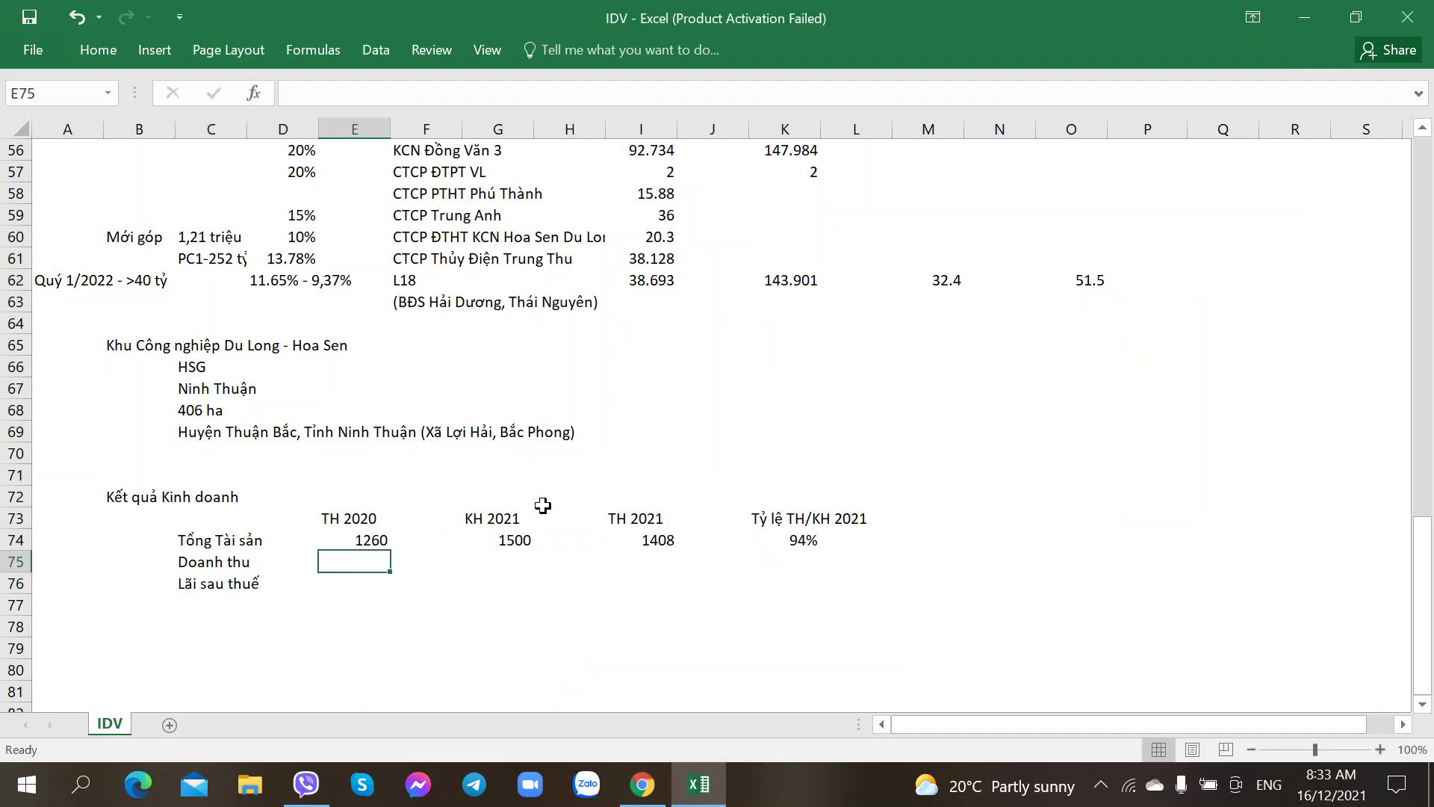
key(alt+Tab)
key(alt+Tab)
text(220)
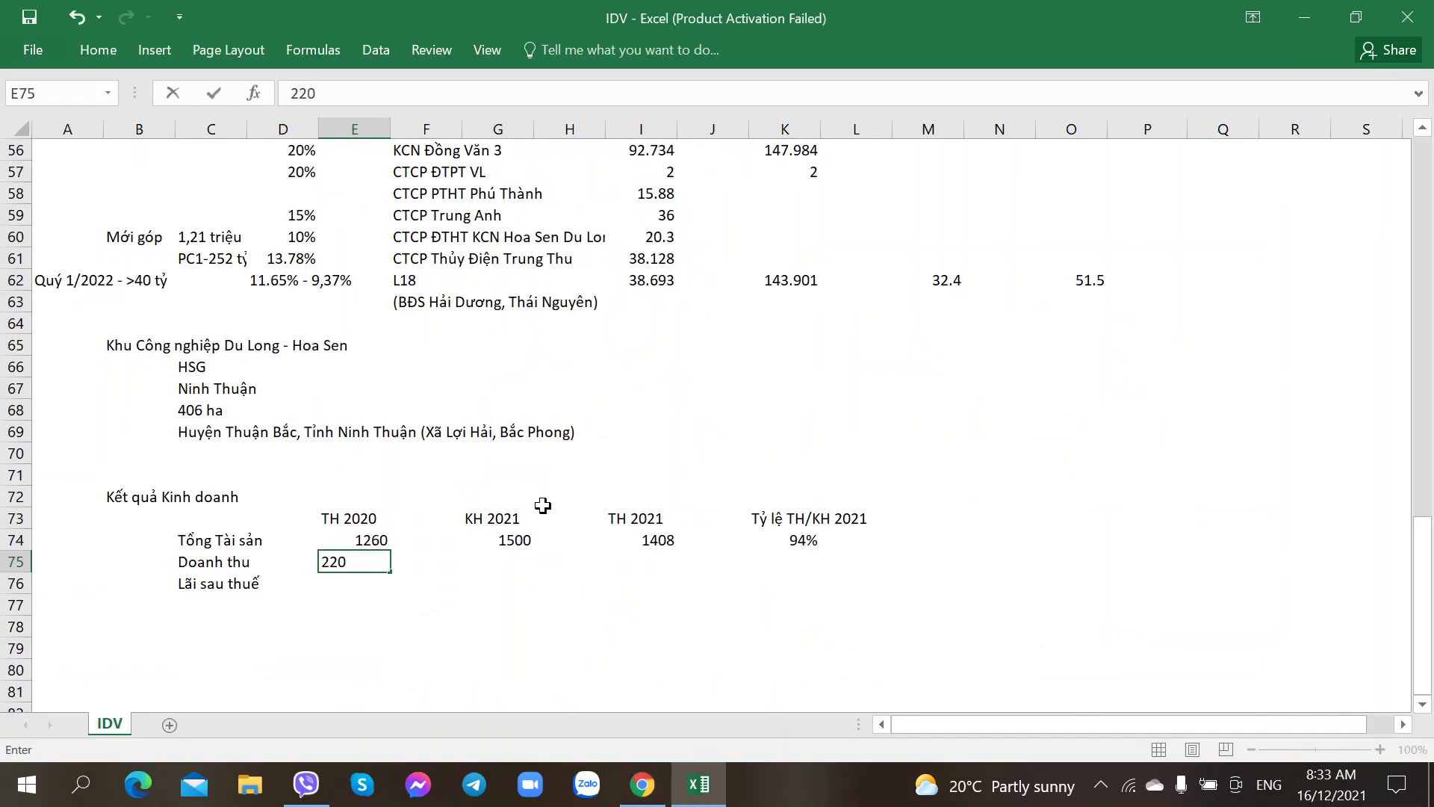
text(.4)
key(Right)
key(alt+Tab)
key(alt+Tab)
key(Right)
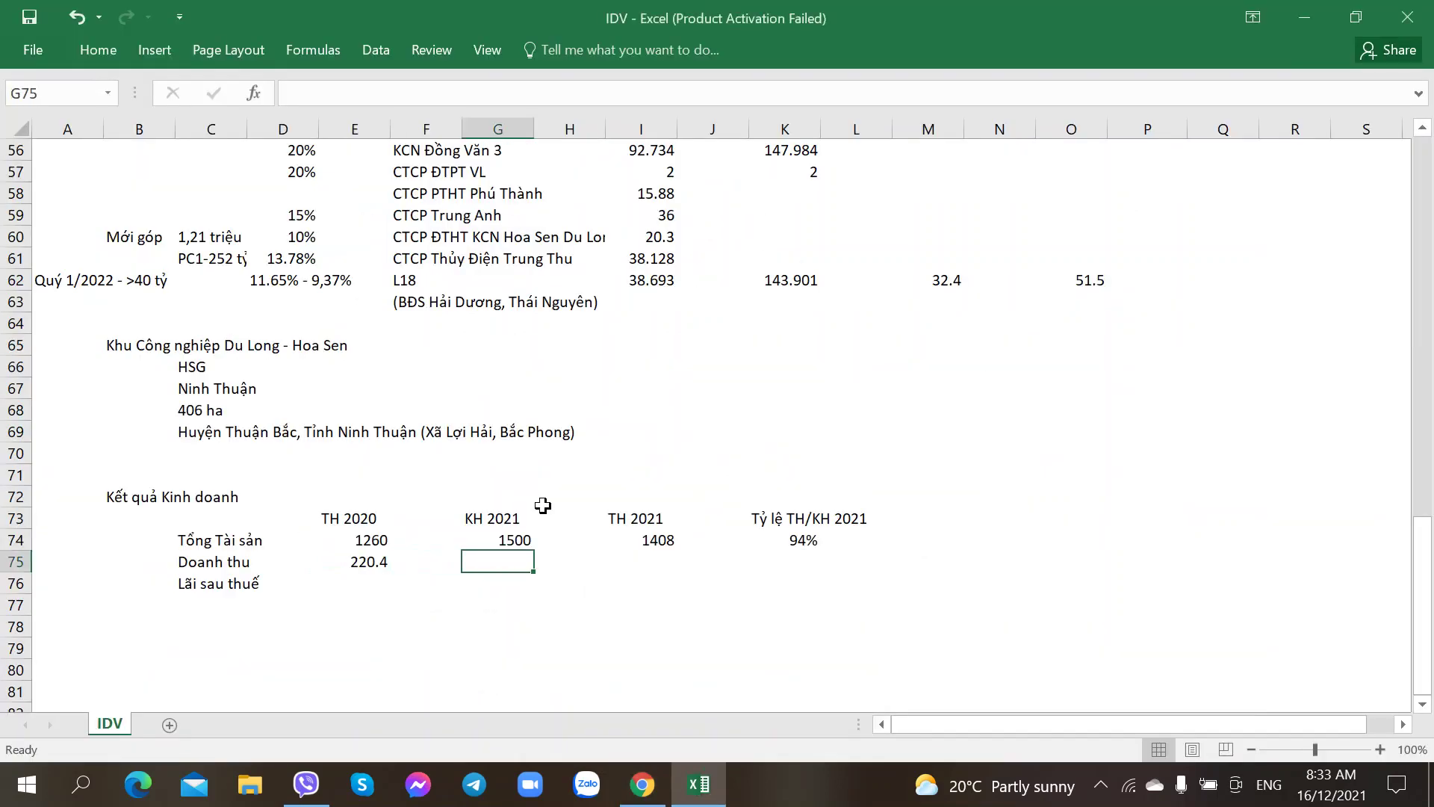
text(159)
key(Right)
key(Right)
key(alt+Tab)
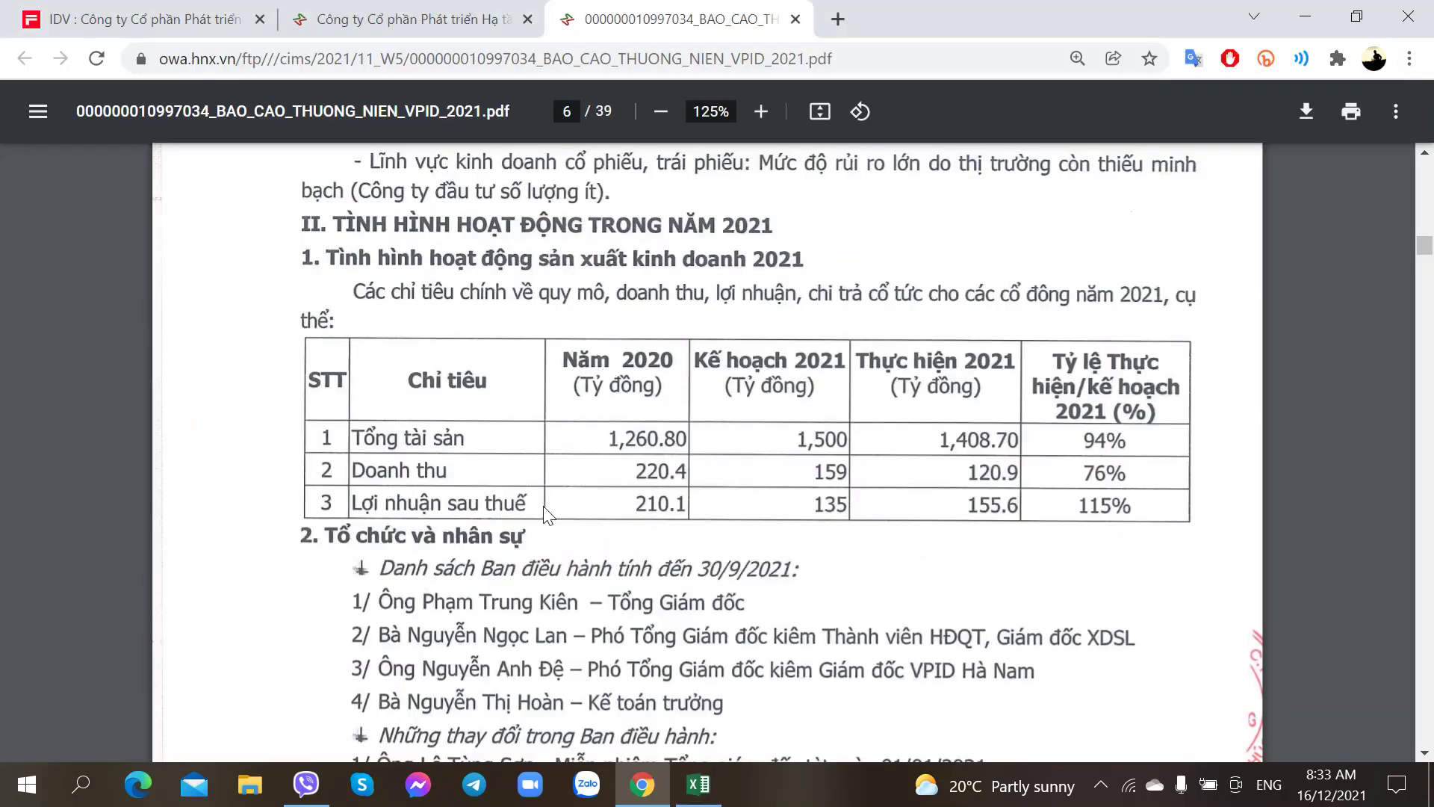
key(alt+Tab)
text(120.9)
key(Right)
key(Right)
key(alt+Tab)
key(alt+Tab)
text(76%)
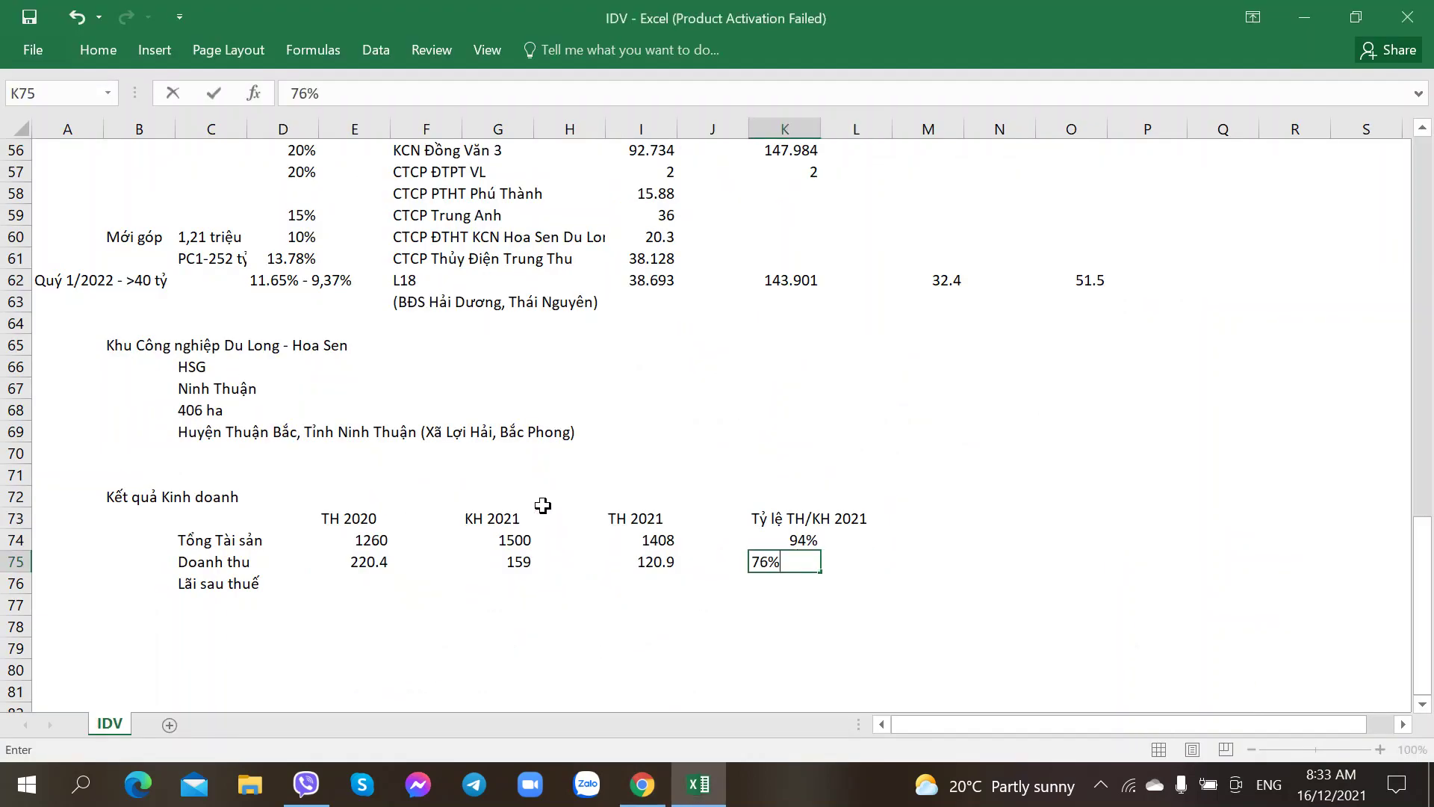
key(Return)
Step: Fill the Lãi sau thuế row: 210.1 for 2020, 135 plan, 155.6 for 2021, 115% completion
key(Left)
key(Left)
key(Left)
key(Left)
key(Left)
key(Left)
key(alt+Tab)
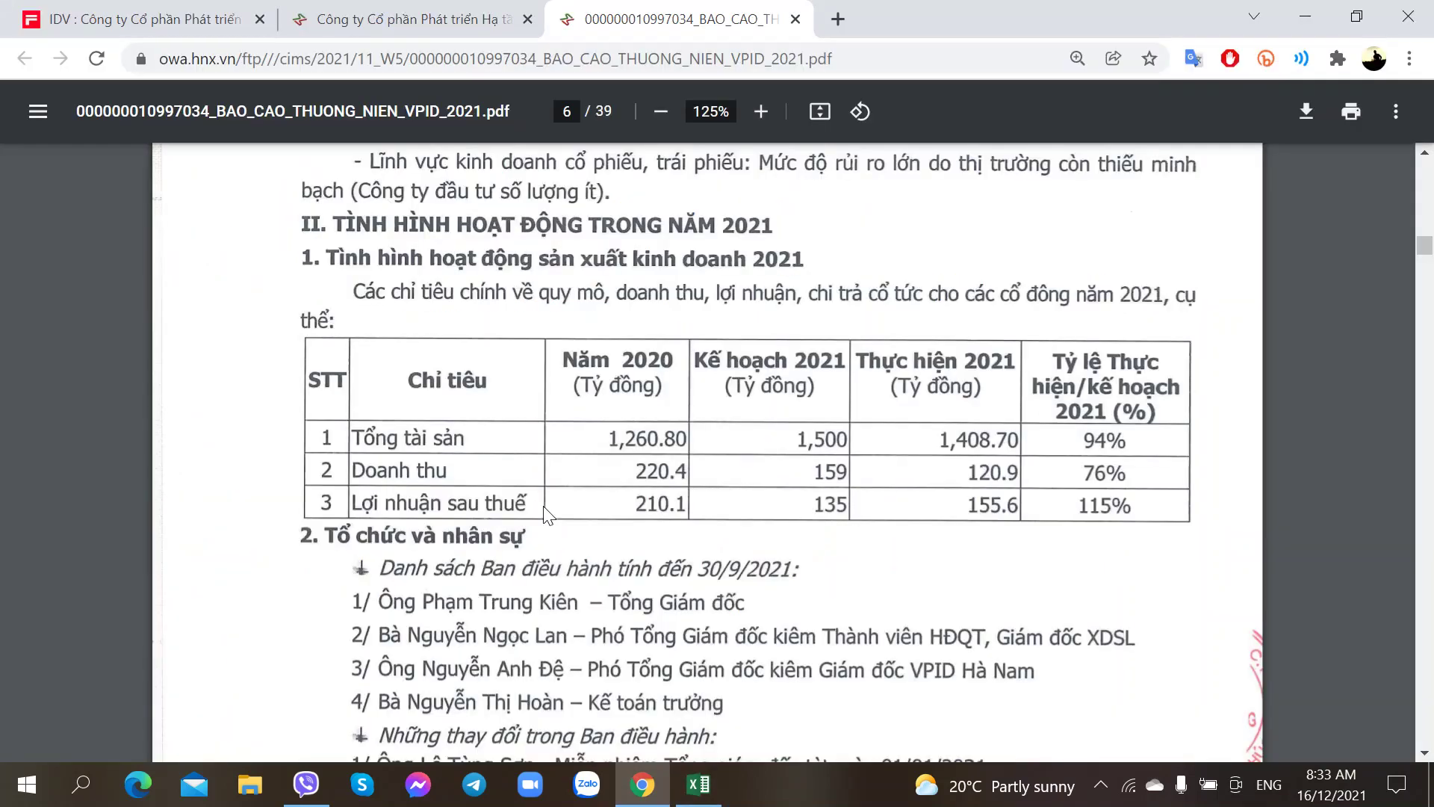
key(alt+Tab)
text(210.1)
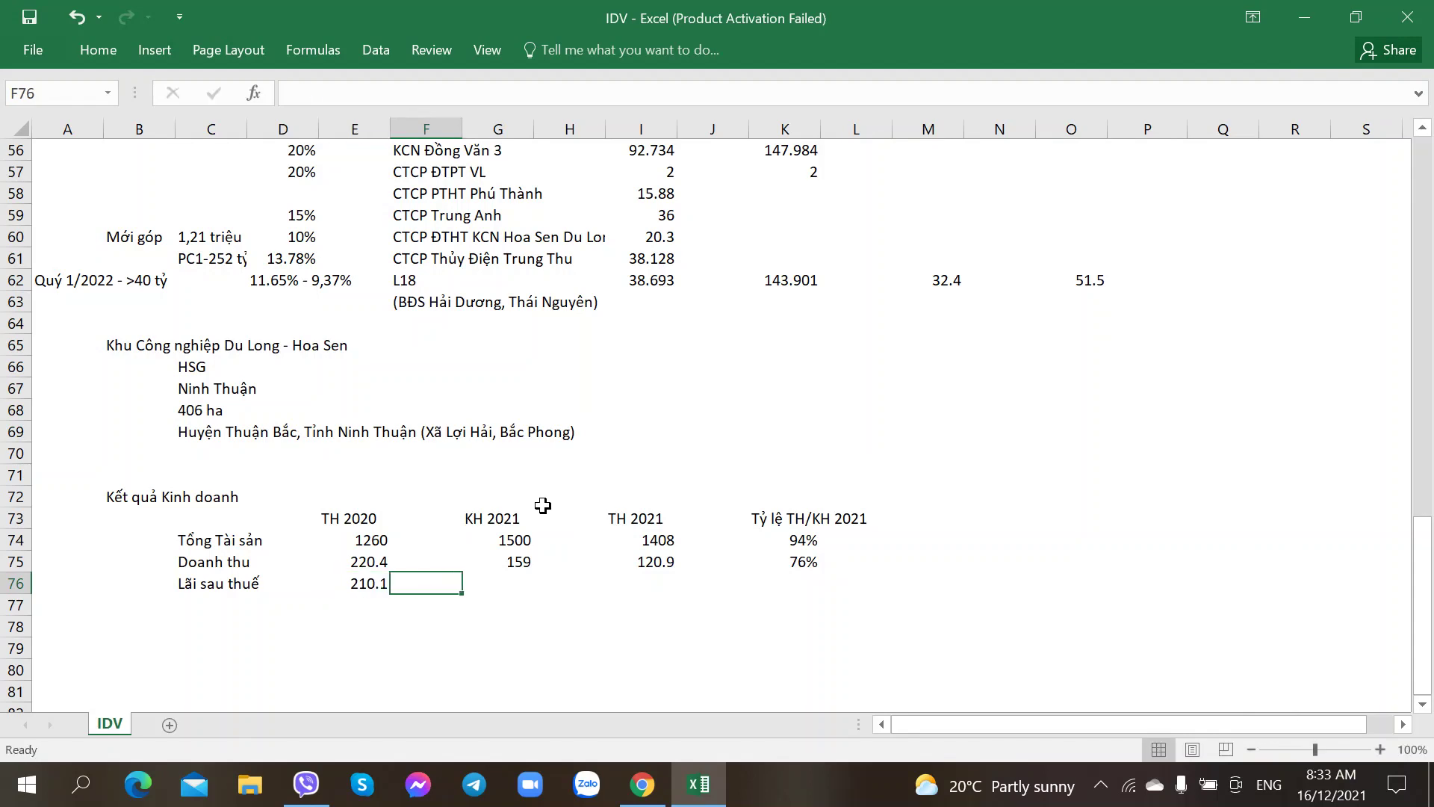
key(Right)
key(Right)
key(alt+Tab)
key(alt+Tab)
text(13)
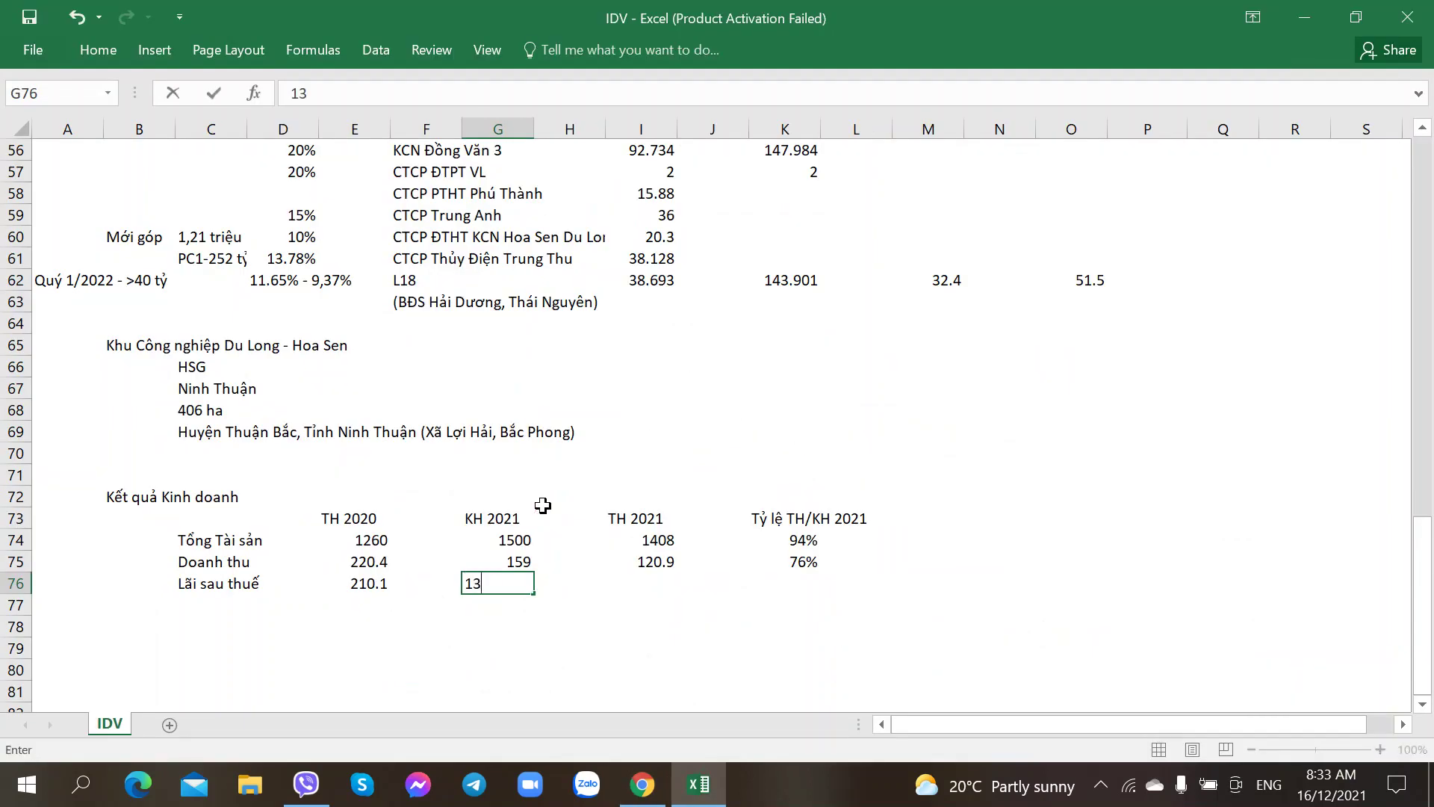
key(Right)
key(Right)
key(alt+Tab)
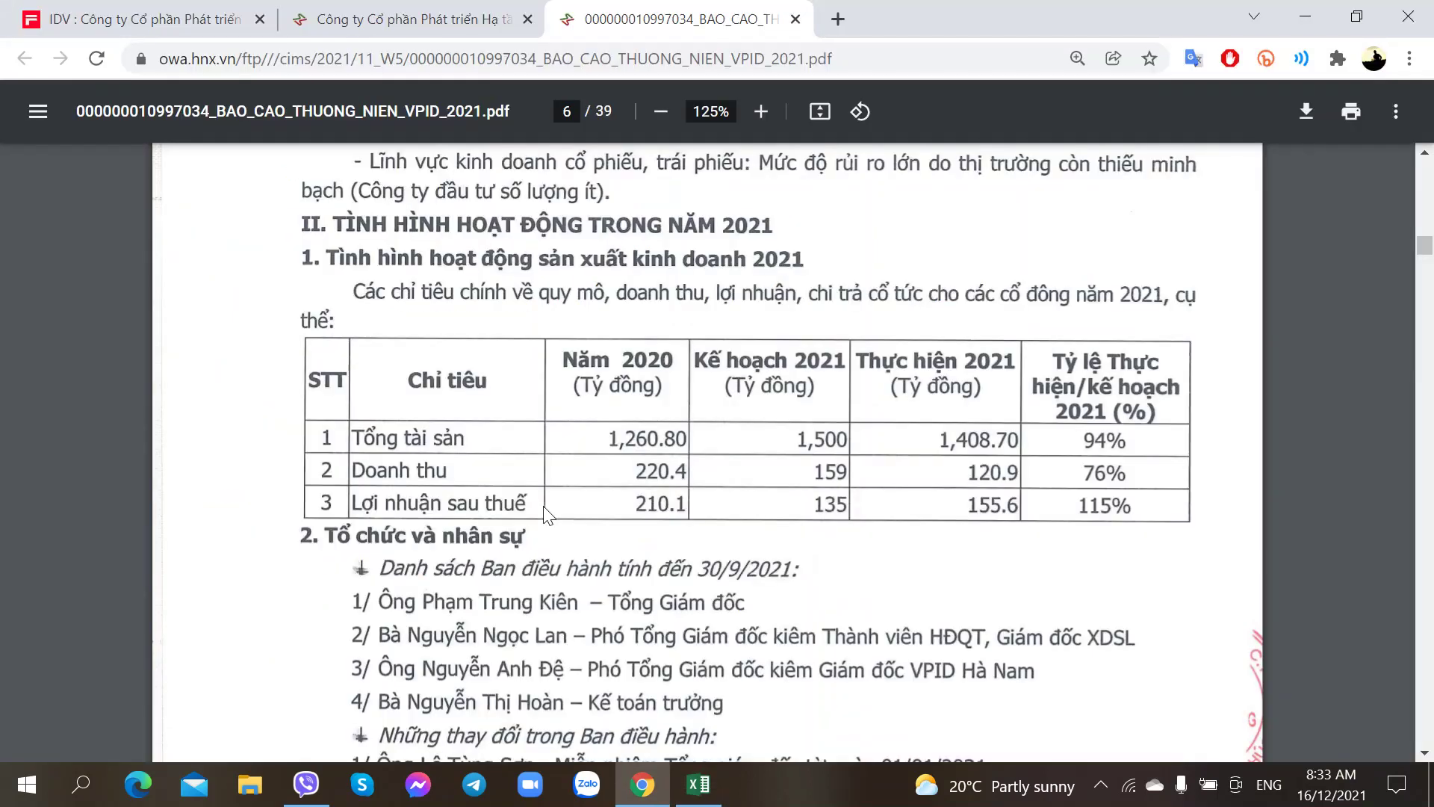
key(alt+Tab)
text(155.)
key(alt+Tab)
key(alt+Tab)
text(66)
key(BackSpace)
key(Right)
key(Right)
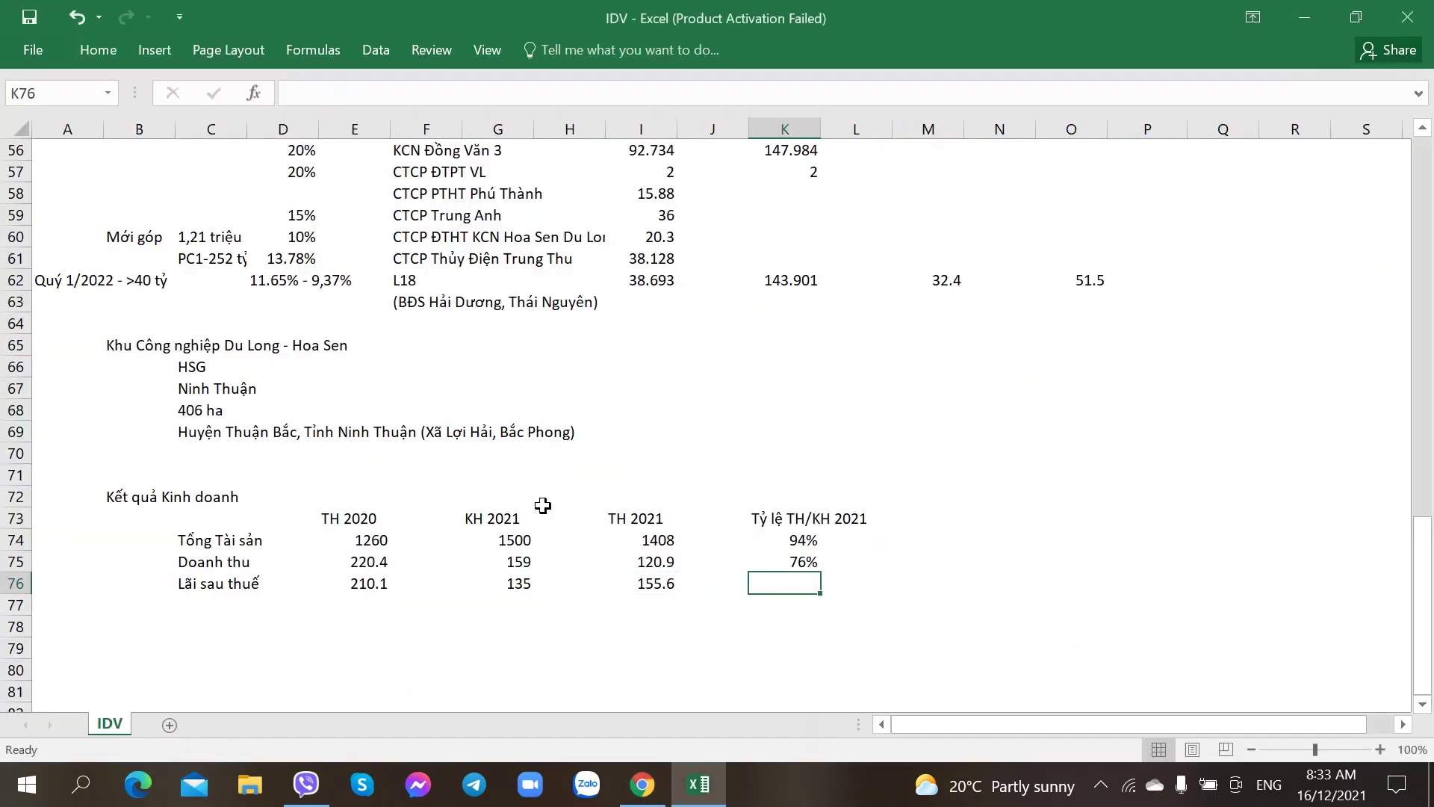
key(alt+Tab)
key(alt+Tab)
text(115%)
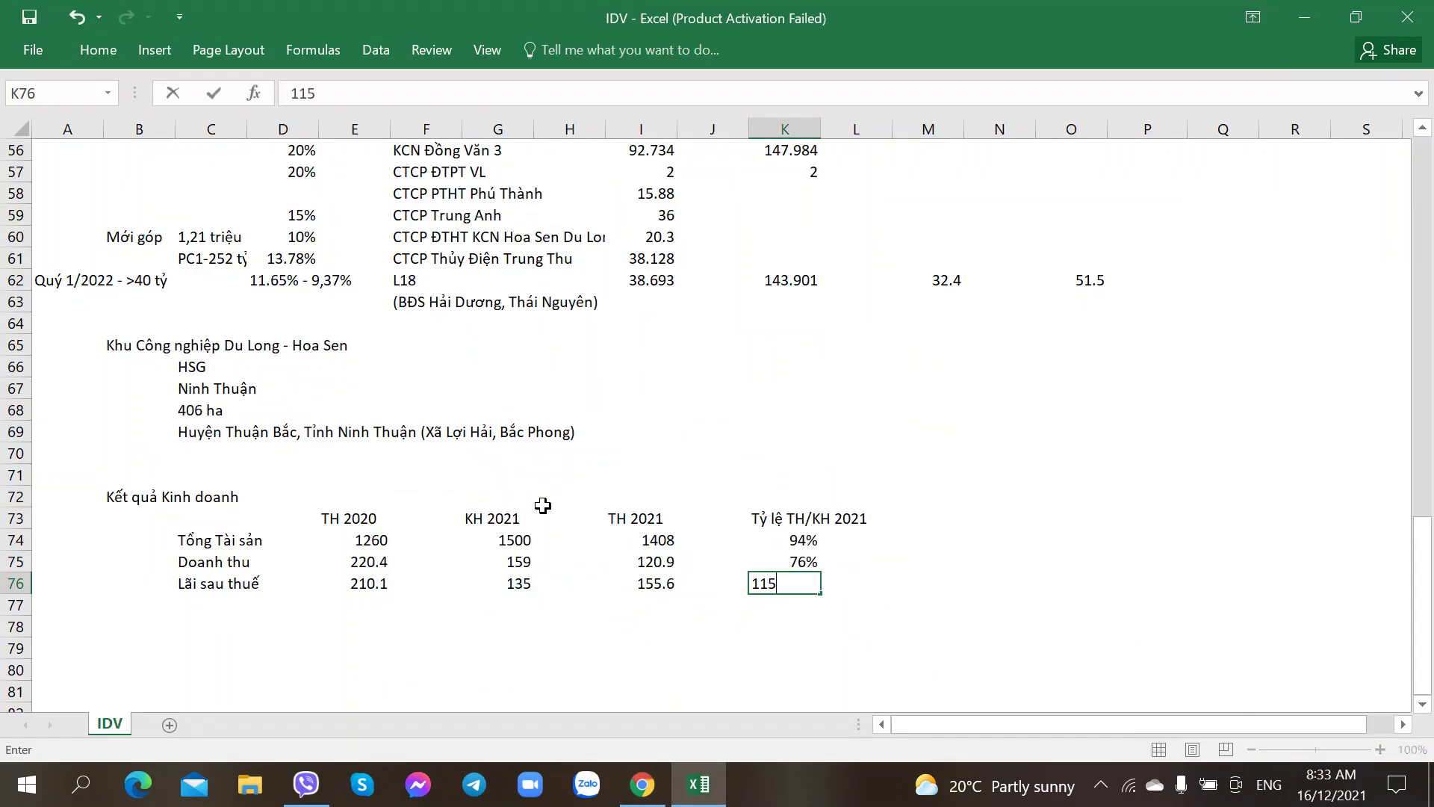
key(Return)
key(Left)
key(Left)
key(Left)
key(Left)
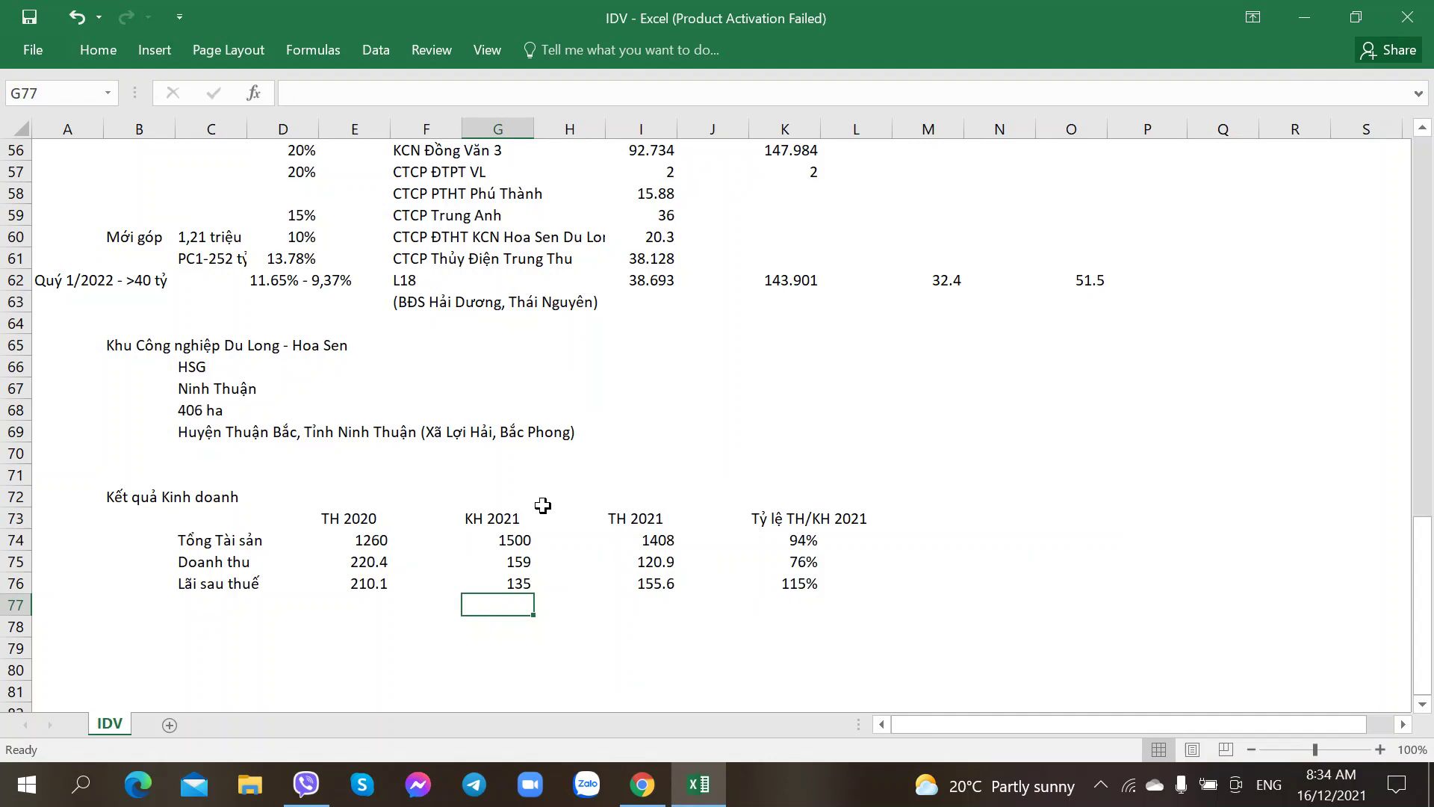
Step: Scroll the PDF report down to page 6's '2. Tổ chức và nhân sự' executive list
scroll(543, 506, down, 2)
click(337, 501)
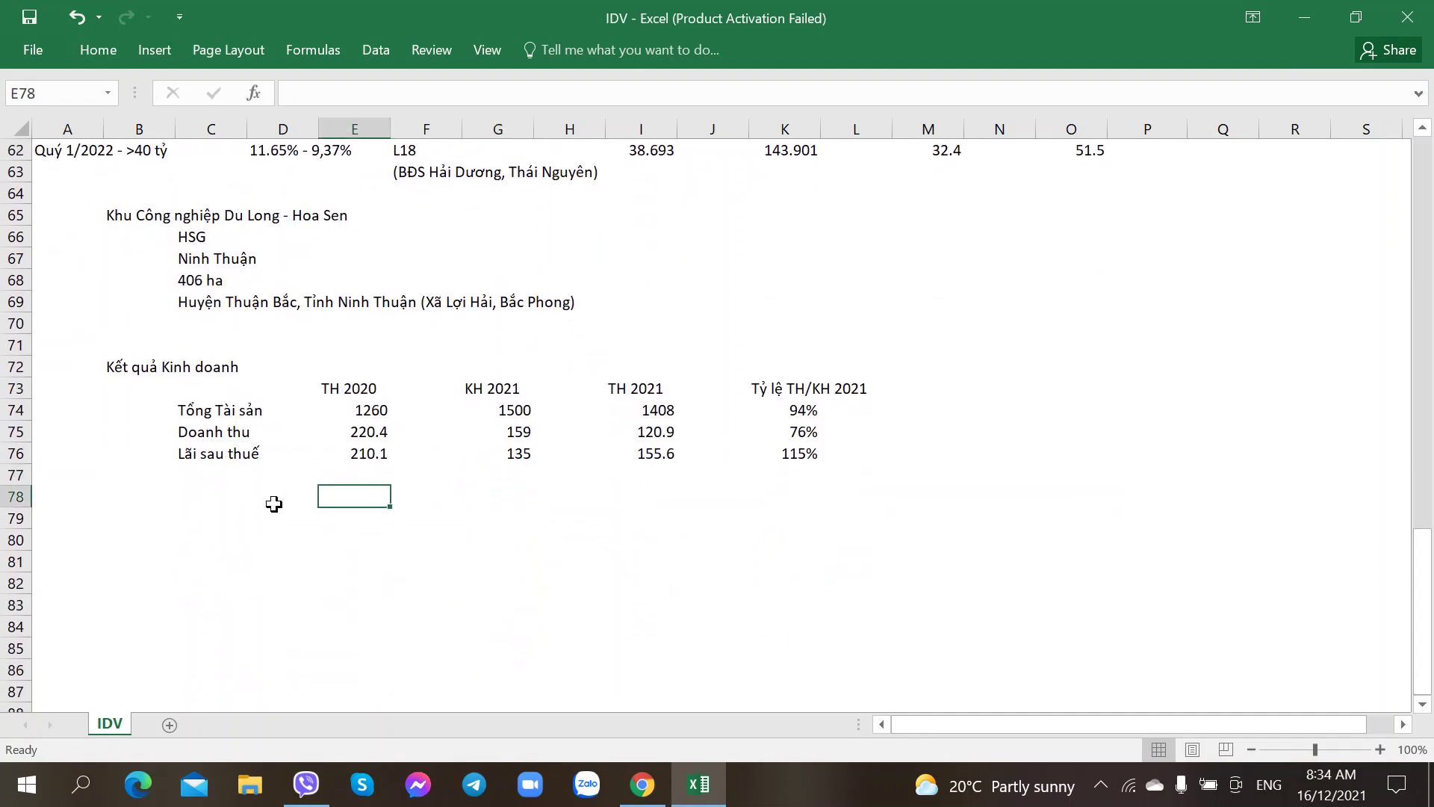
click(803, 452)
click(138, 517)
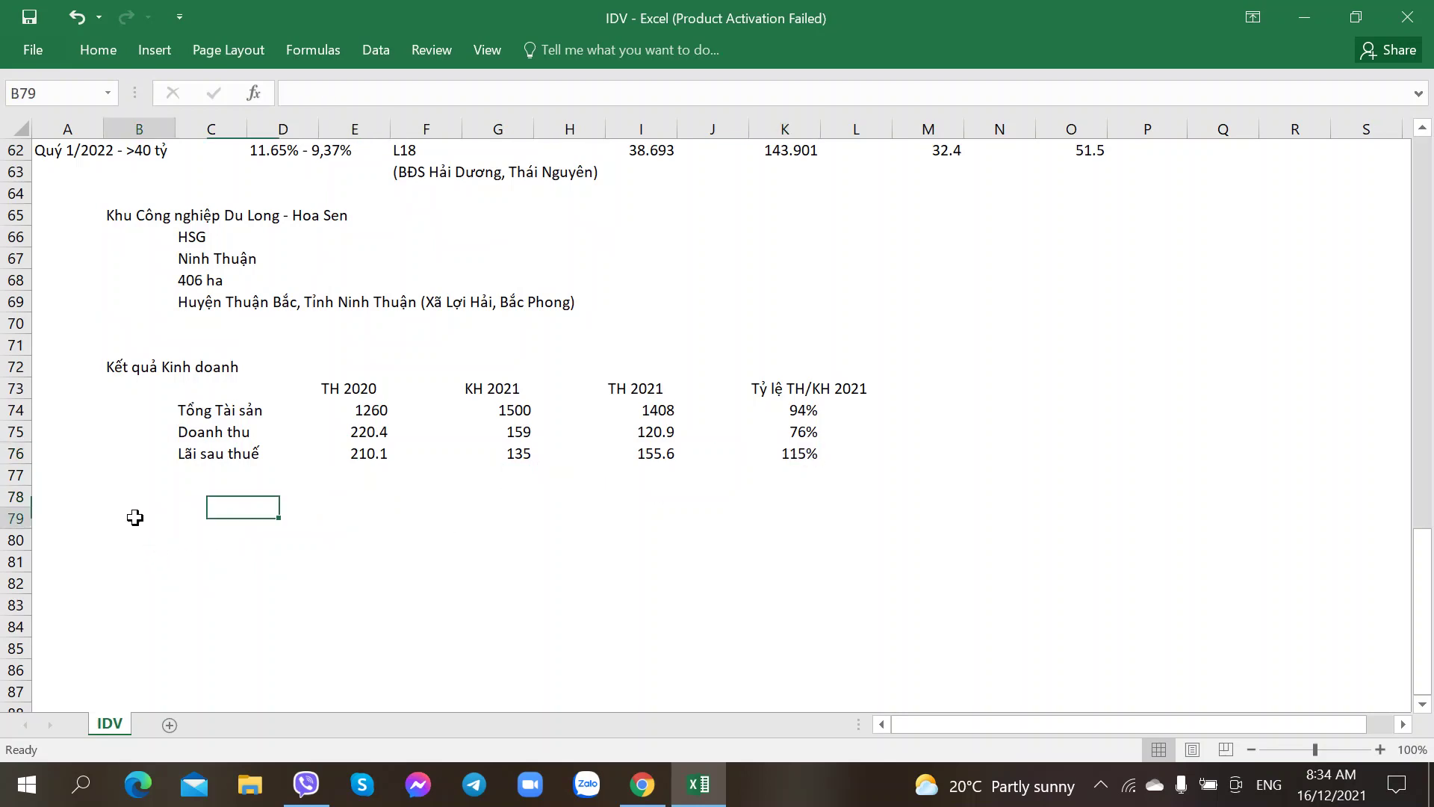
key(alt+Tab)
scroll(222, 521, down, 1)
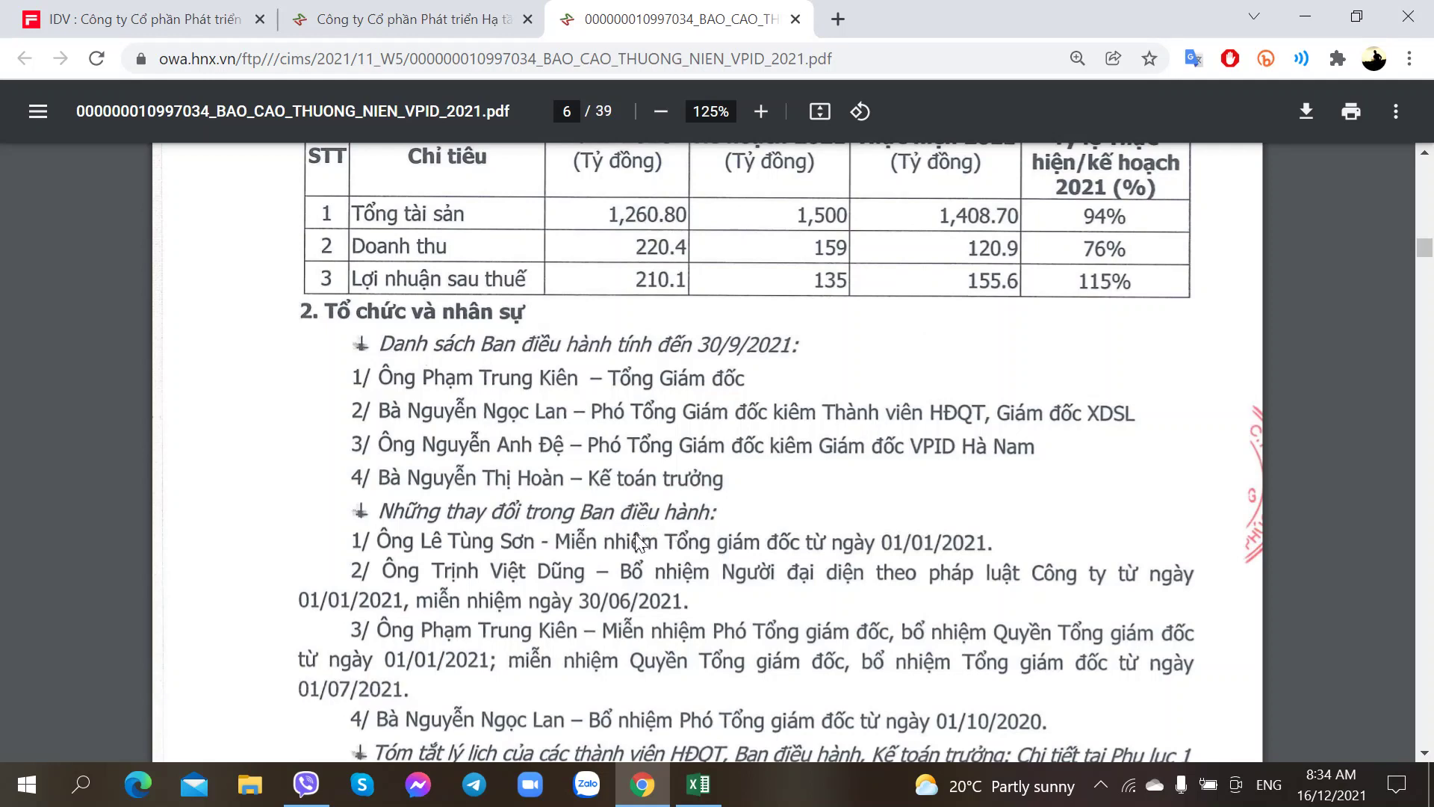
scroll(637, 541, down, 2)
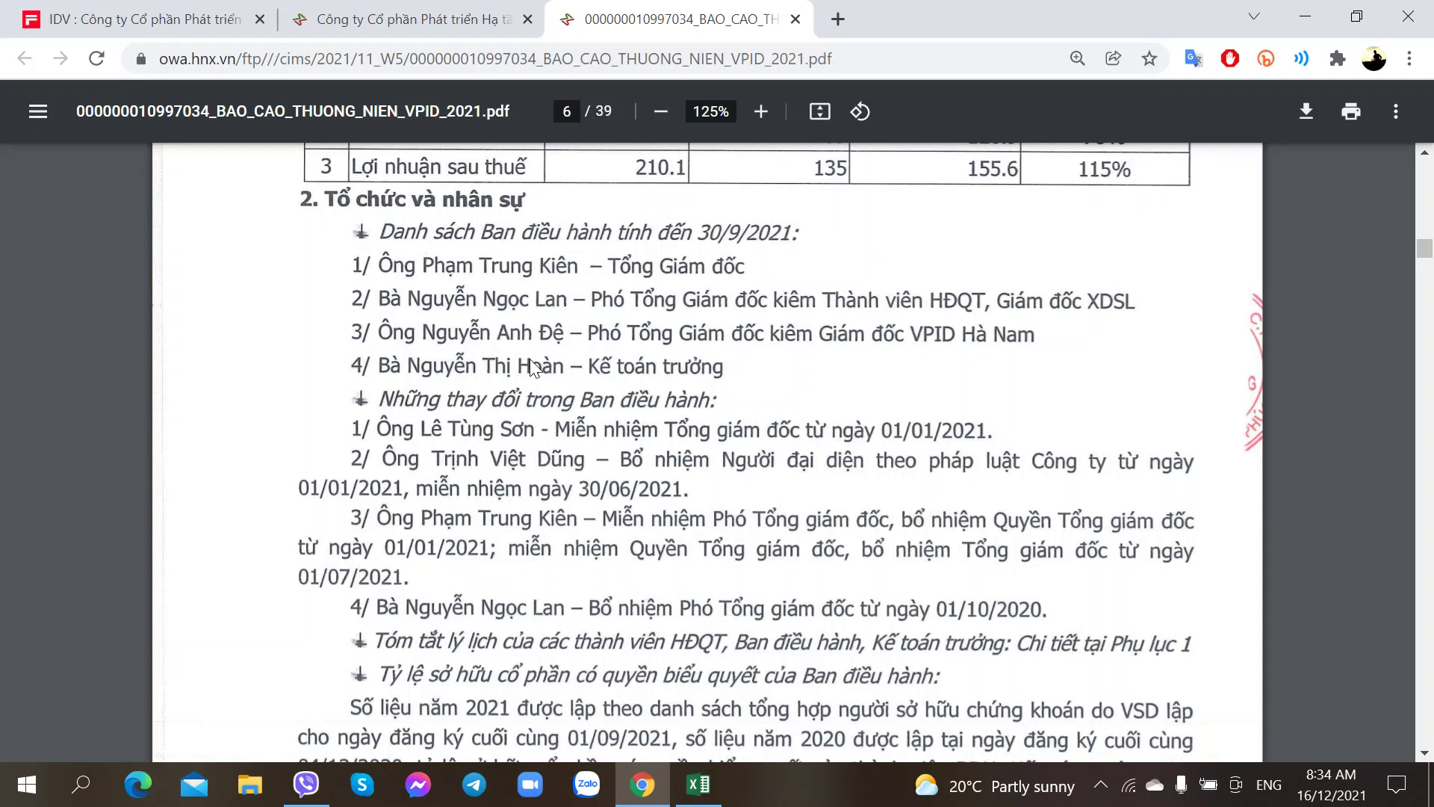
Step: Add the Nhân sự heading and the first executive's name with the title Tổng giám đốc
key(alt+Tab)
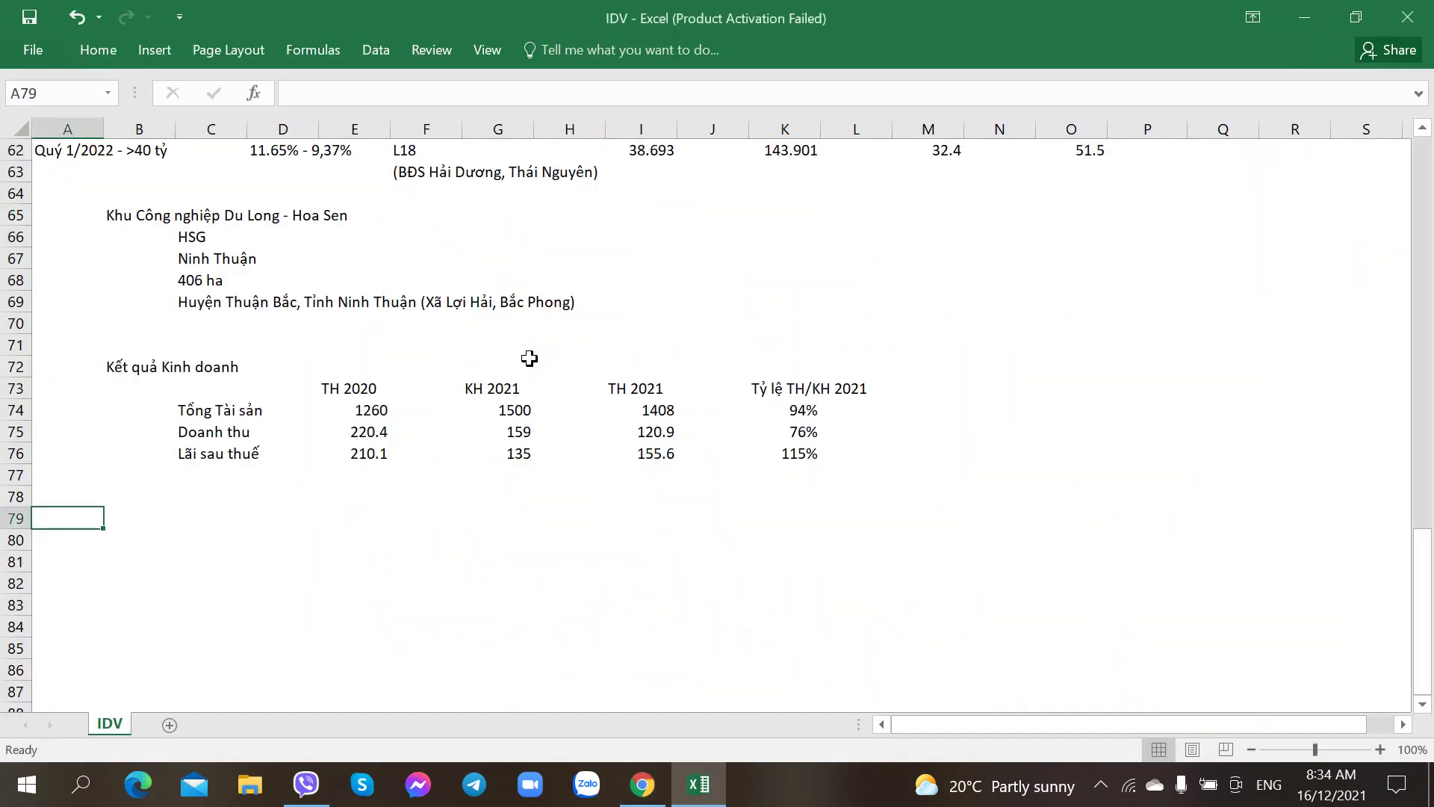
key(alt+Tab)
key(alt+Tab)
key(Right)
key(Up)
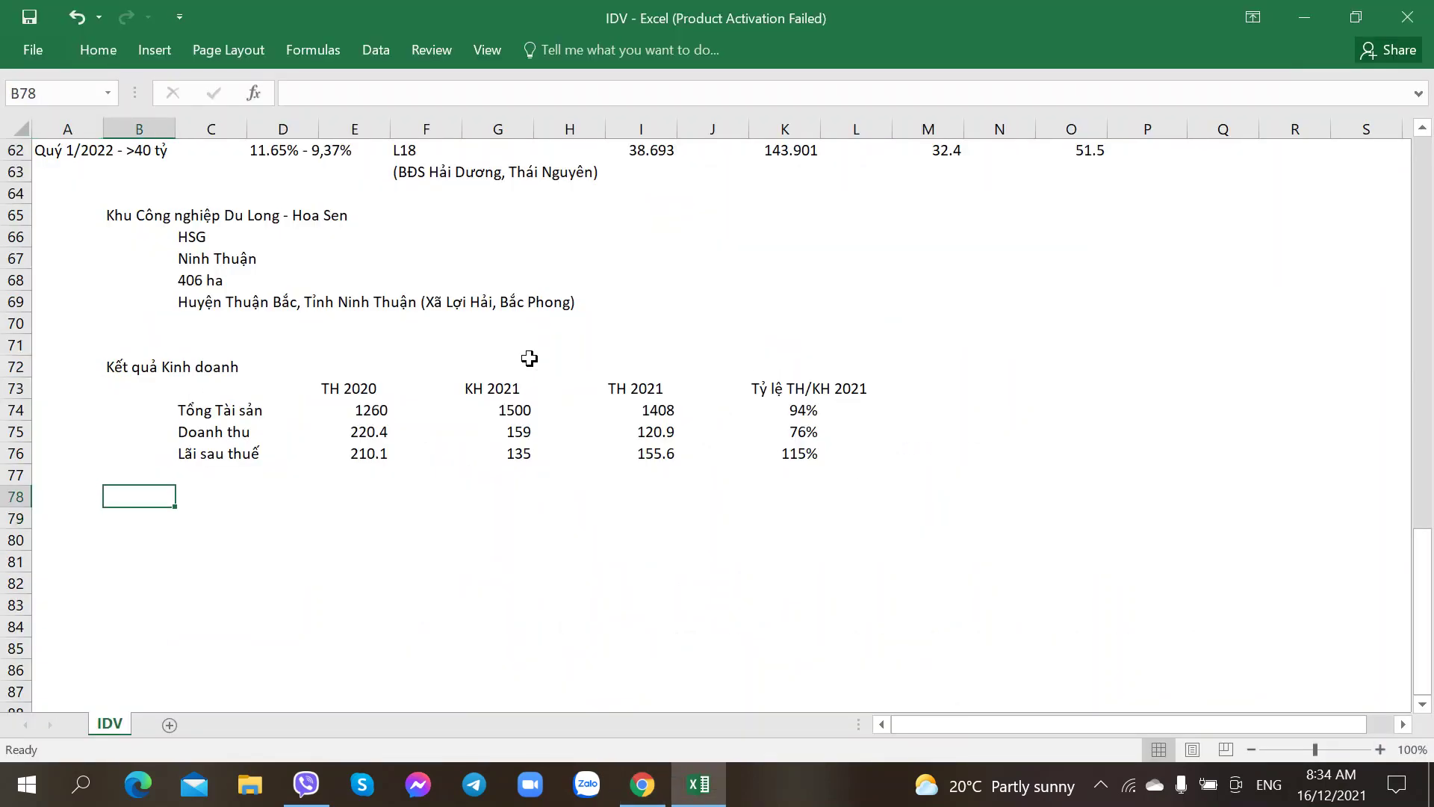
key(Down)
text(Nhân sự)
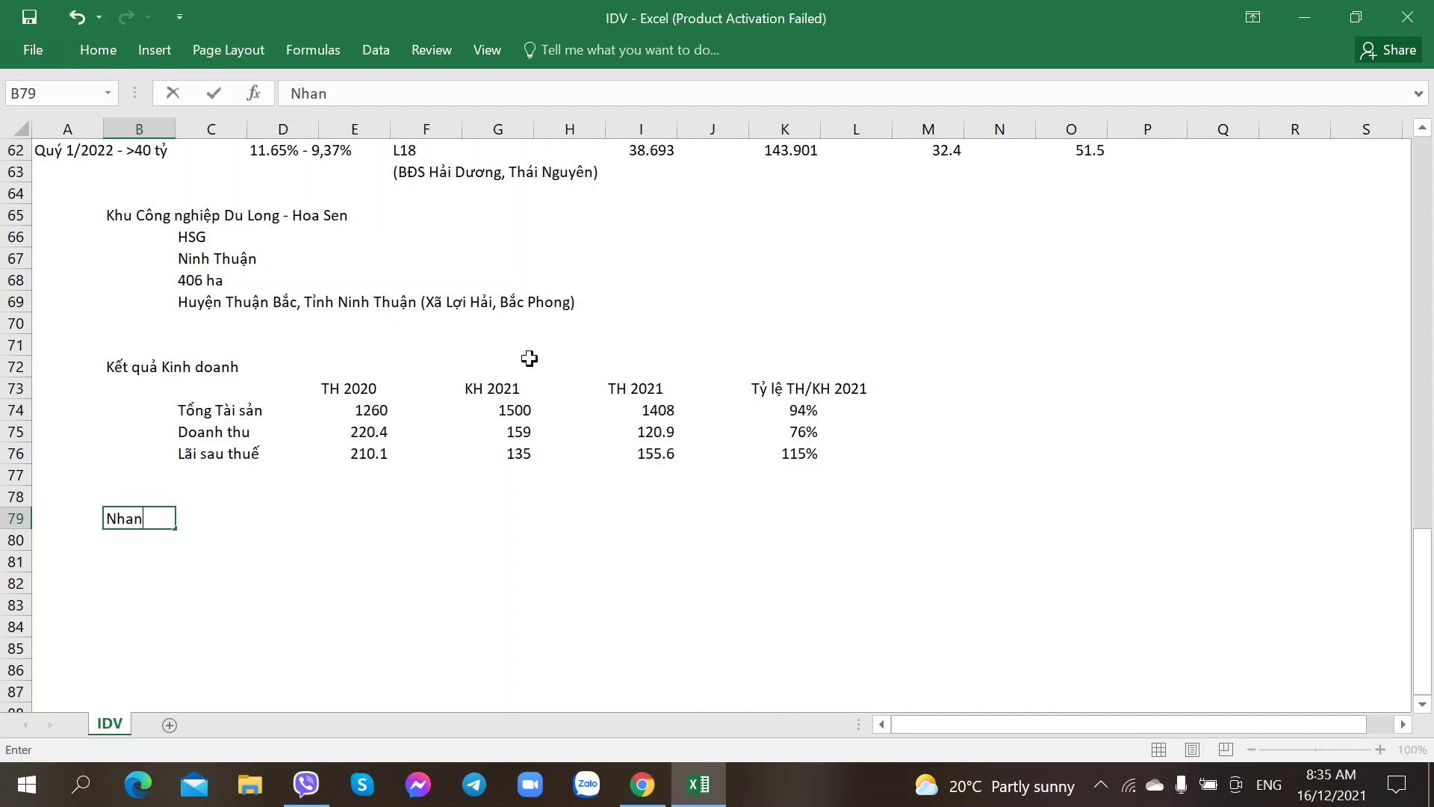
key(Return)
key(alt+Tab)
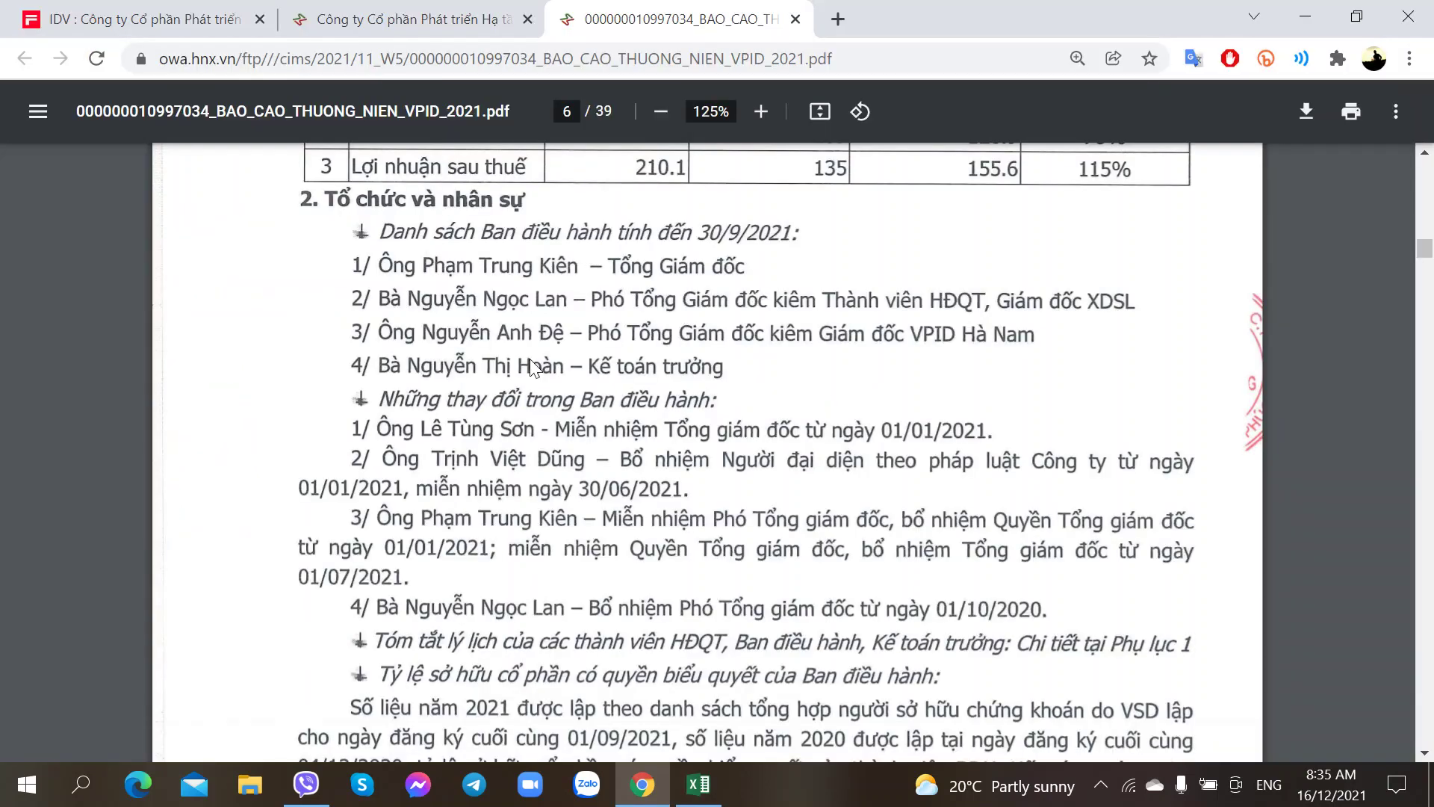
key(alt+Tab)
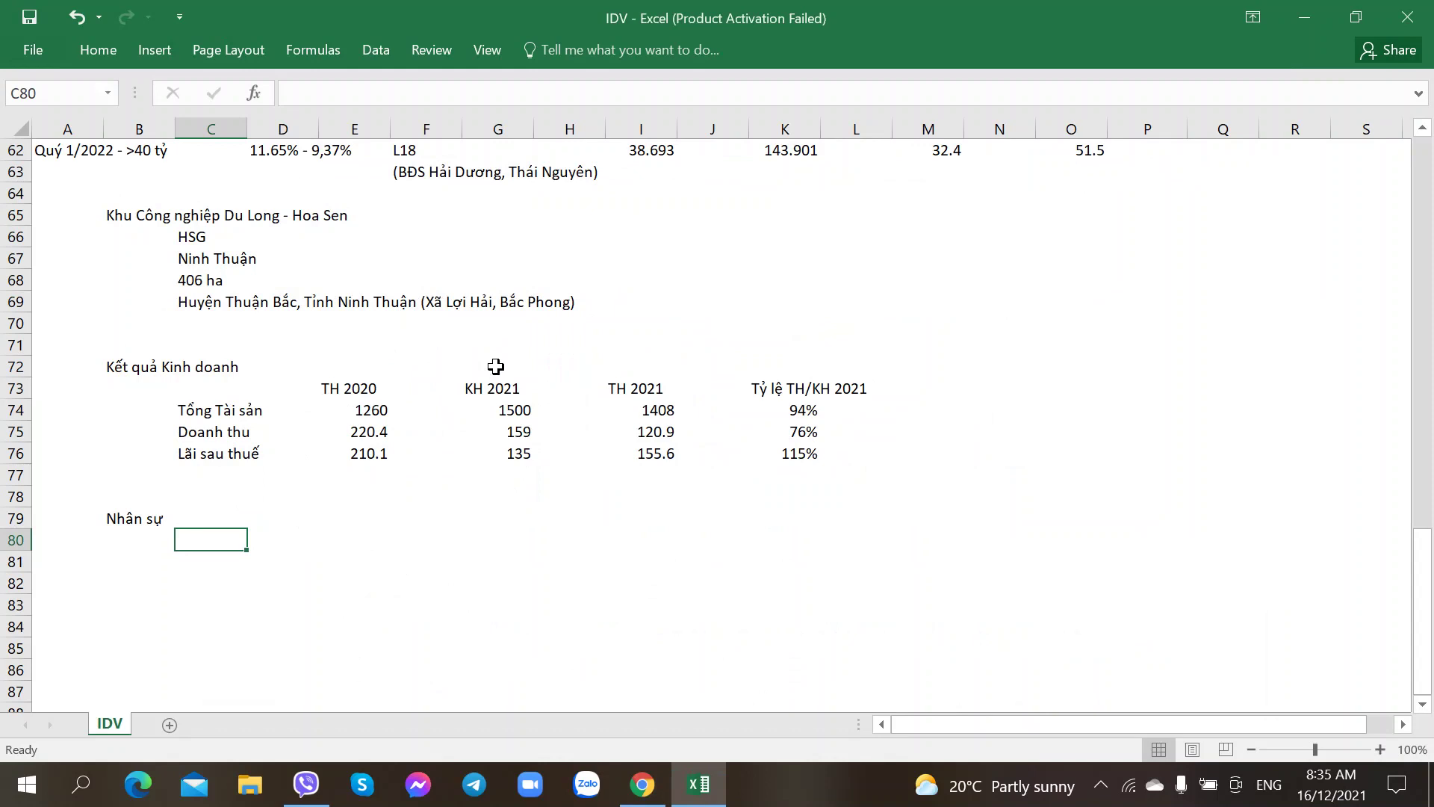
text(pho)
key(BackSpace)
key(BackSpace)
key(BackSpace)
text(Ôn)
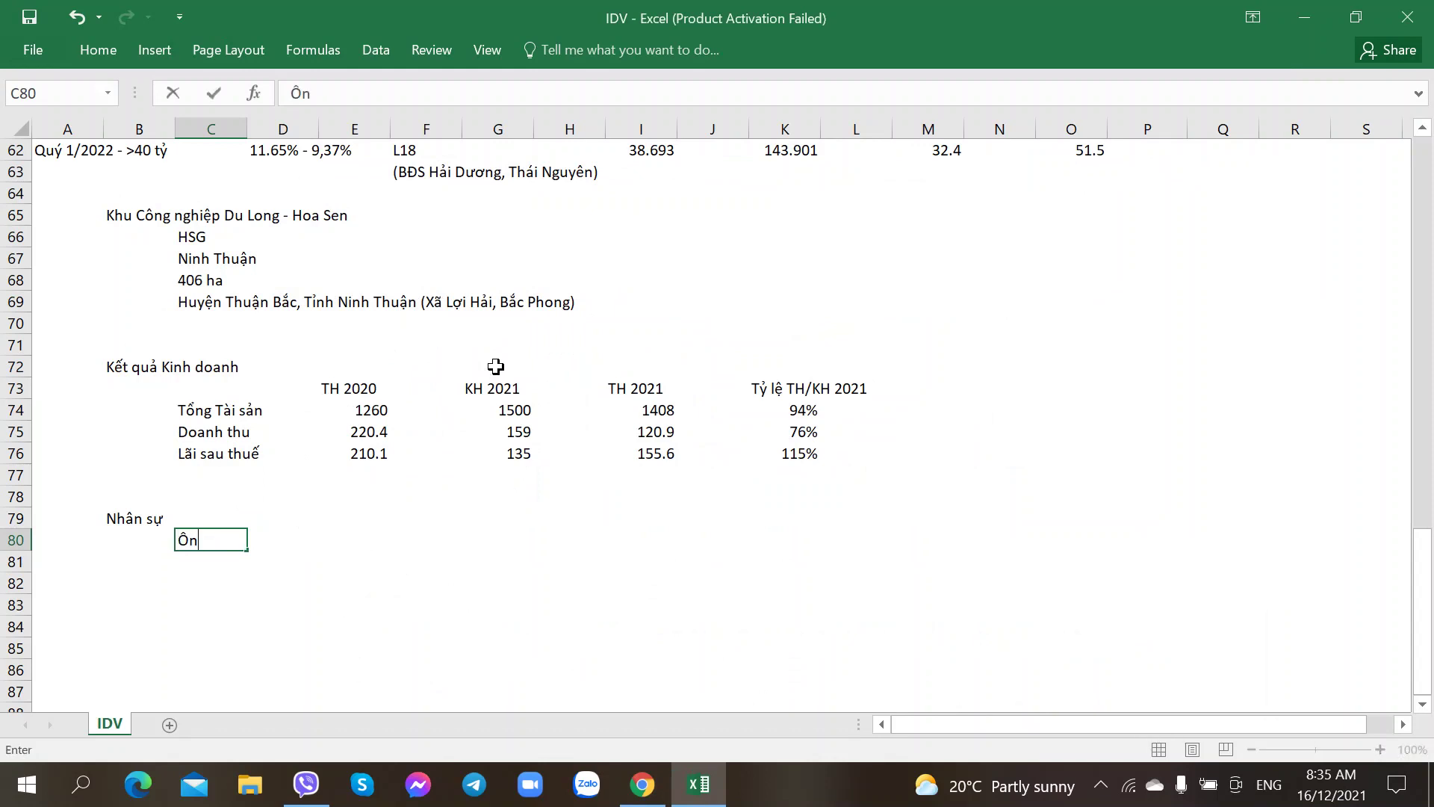
key(Tab)
key(Tab)
key(Tab)
key(Tab)
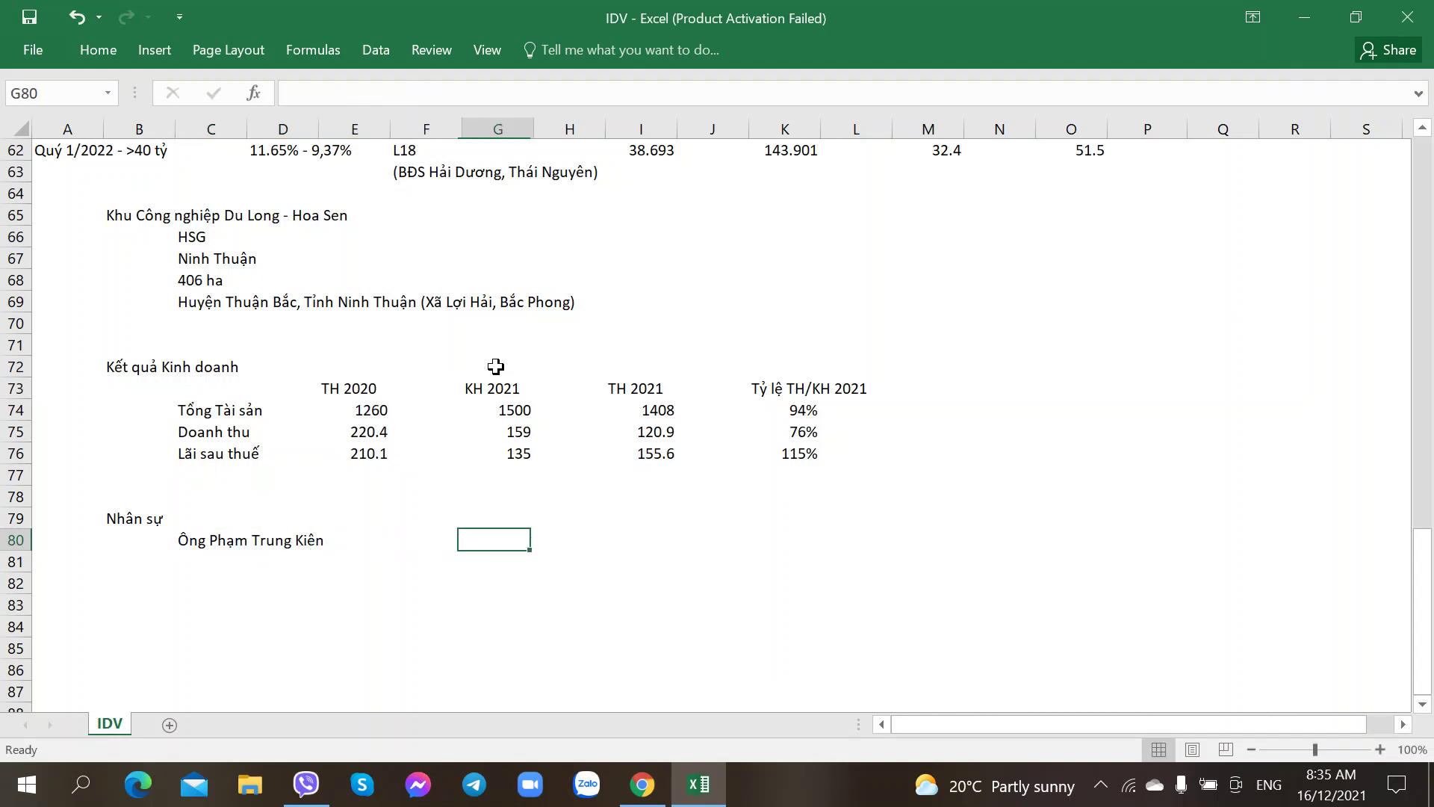
key(alt+Tab)
key(alt+Tab)
text(Tổng giám d)
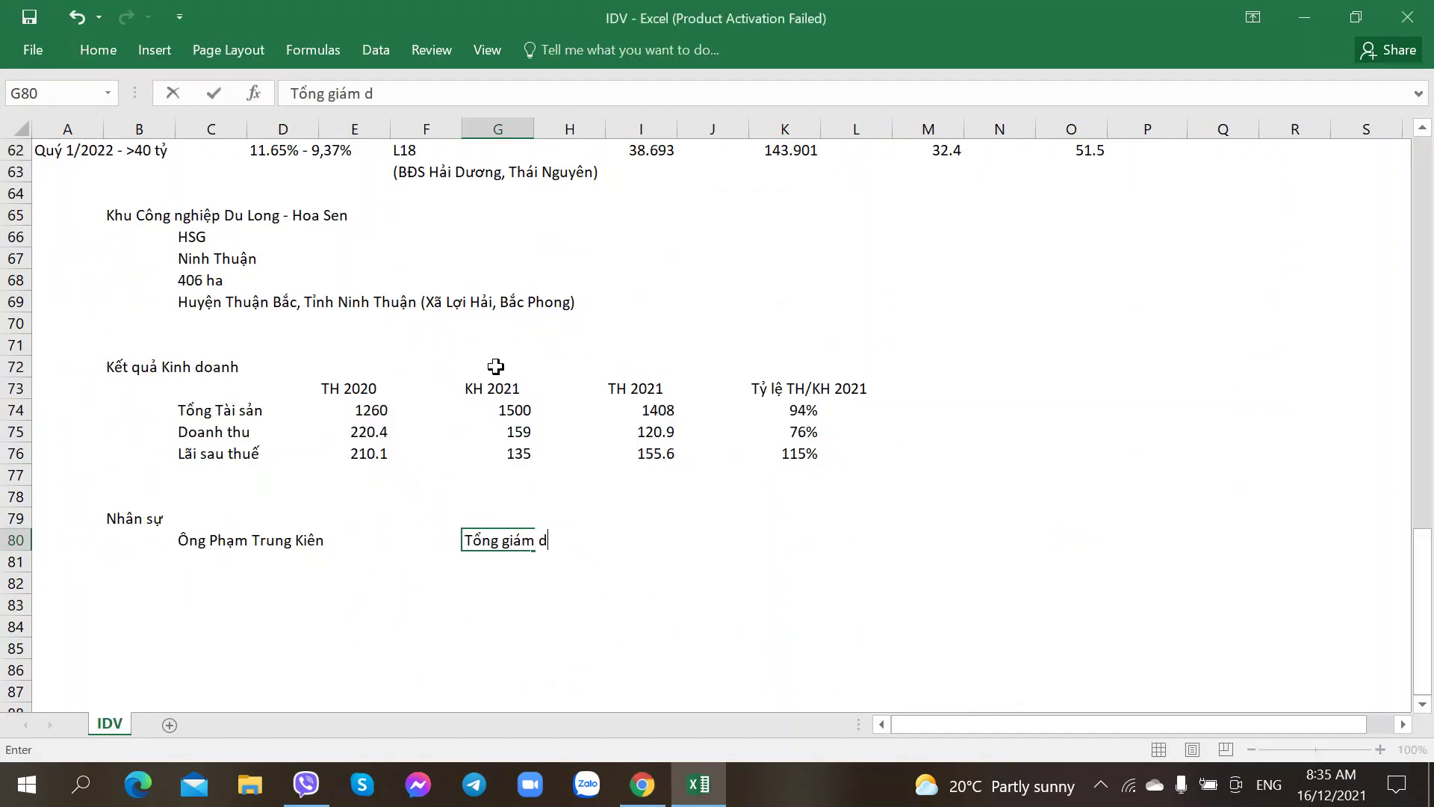
key(BackSpace)
text(đốc)
key(Return)
Step: Add the second executive's name with the title PTGĐ - TV HĐQT, Giám đốc XD Sông Lo
key(alt+Tab)
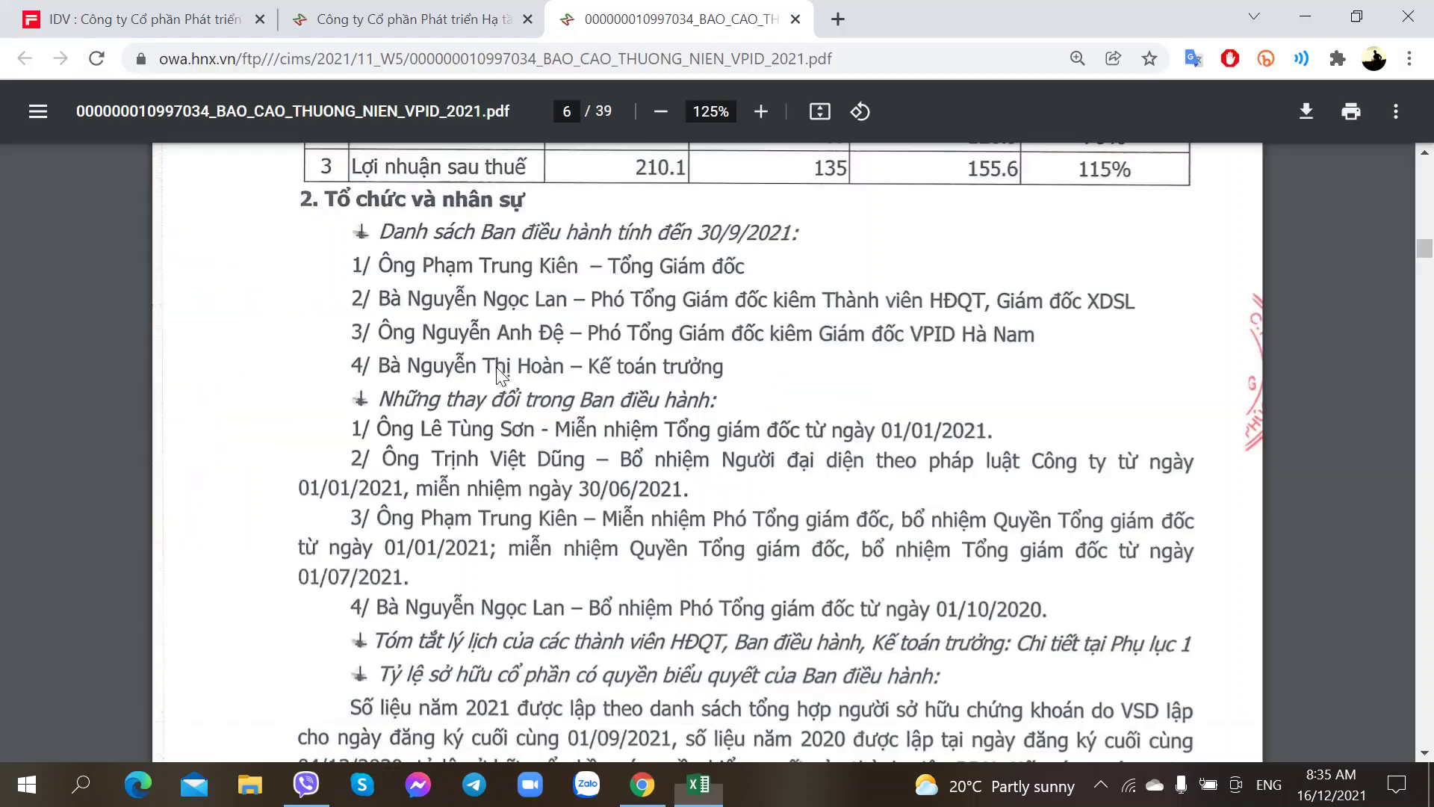
key(alt+Tab)
text(B)
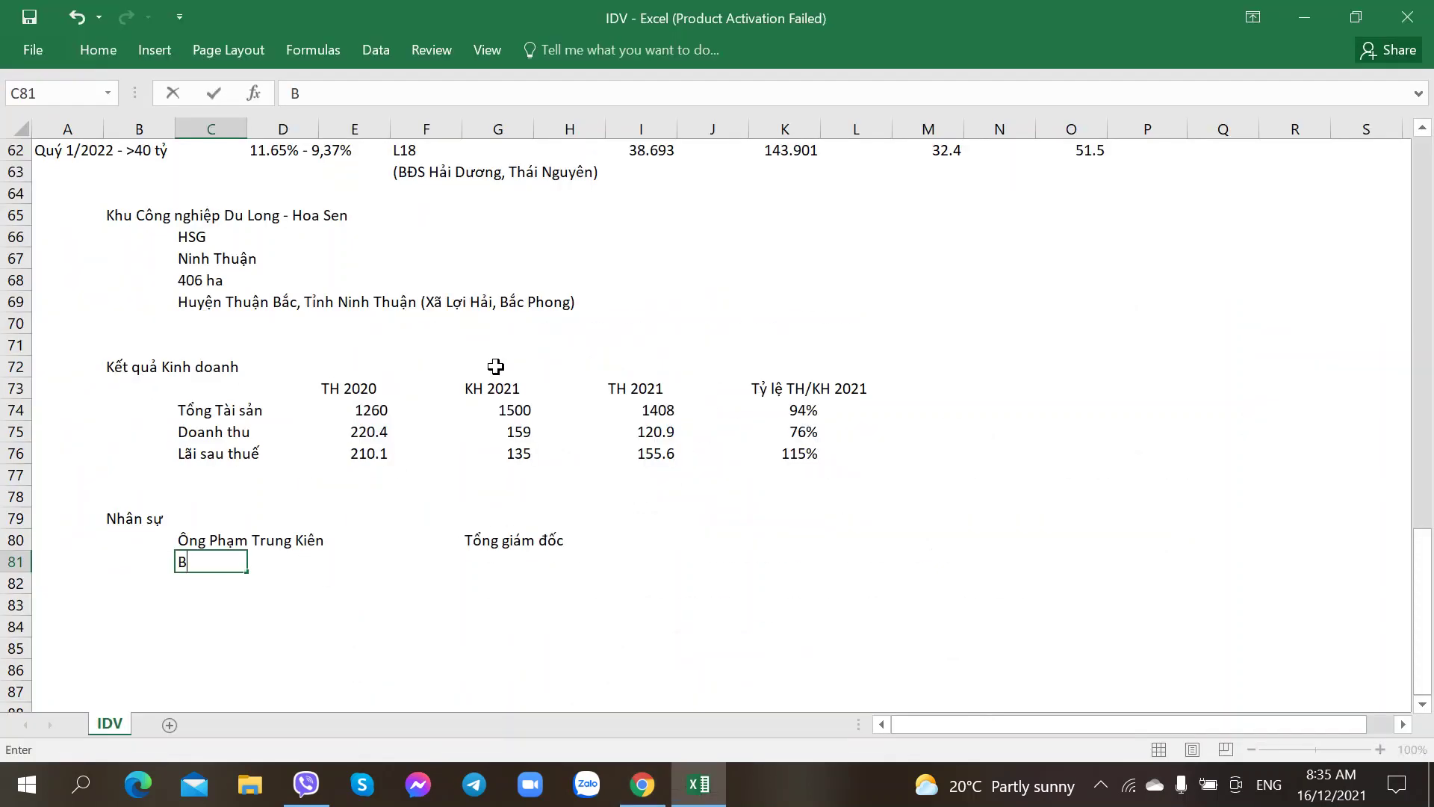
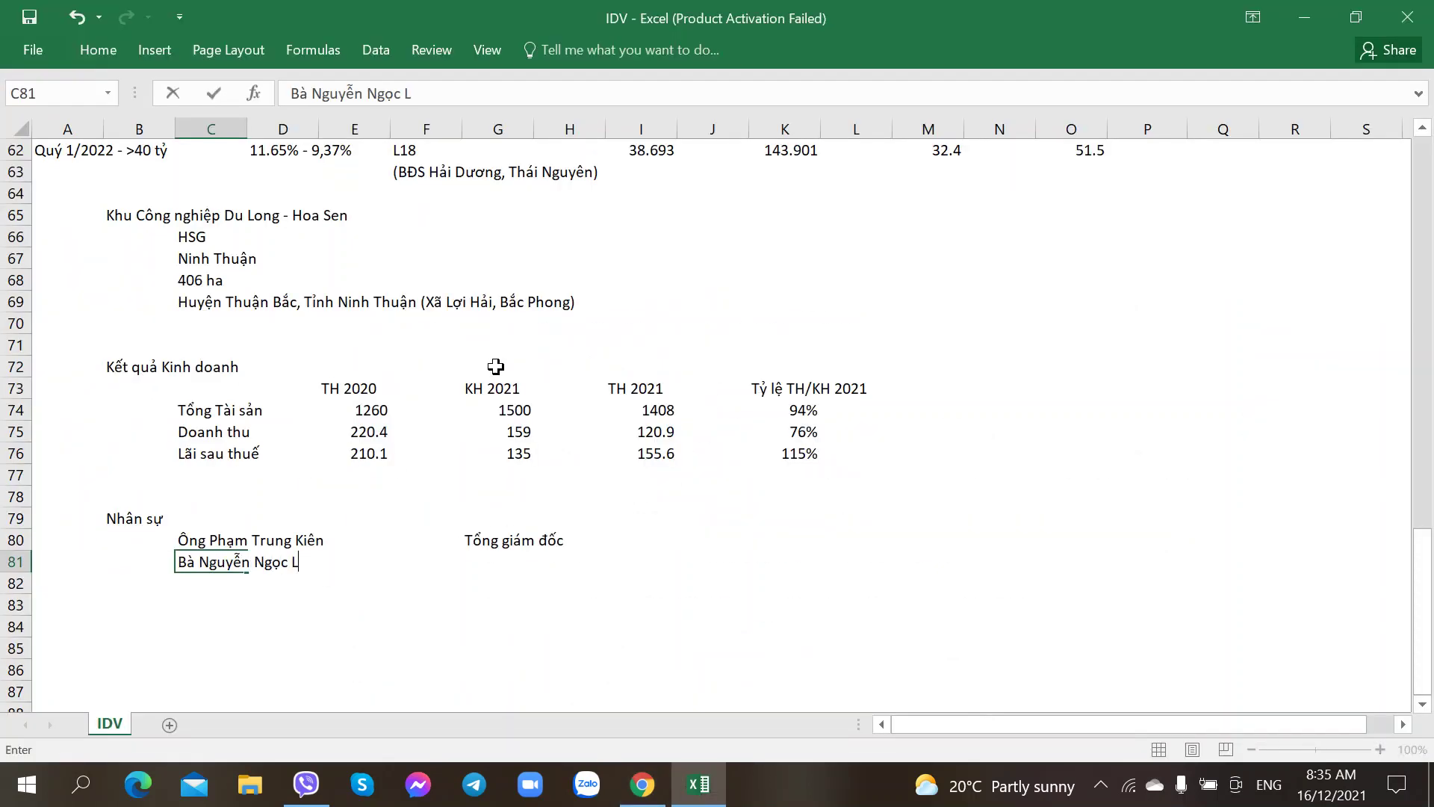
key(ctrl+Return)
key(Right)
key(Right)
key(Right)
key(Right)
key(alt+Tab)
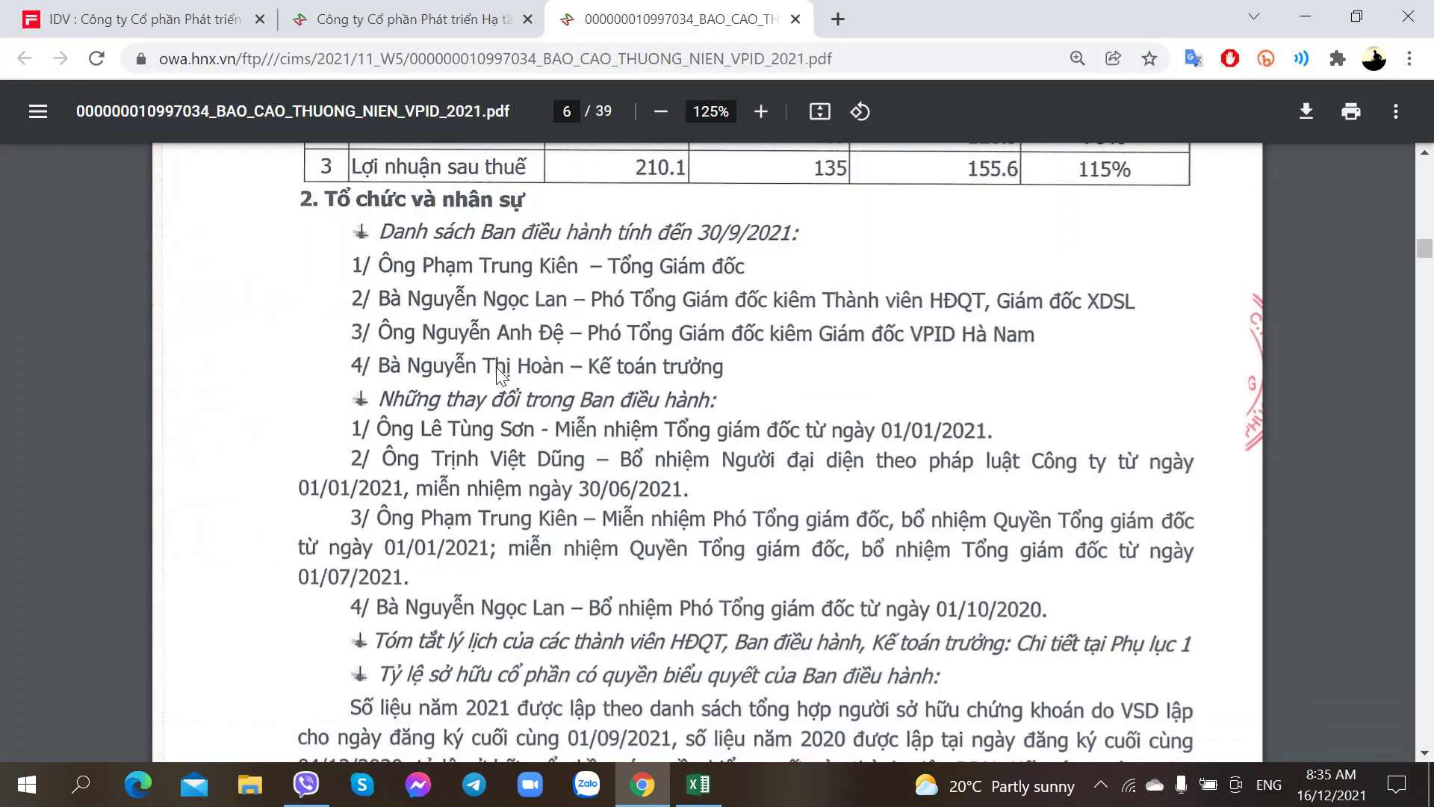
key(alt+Tab)
text(PTG)
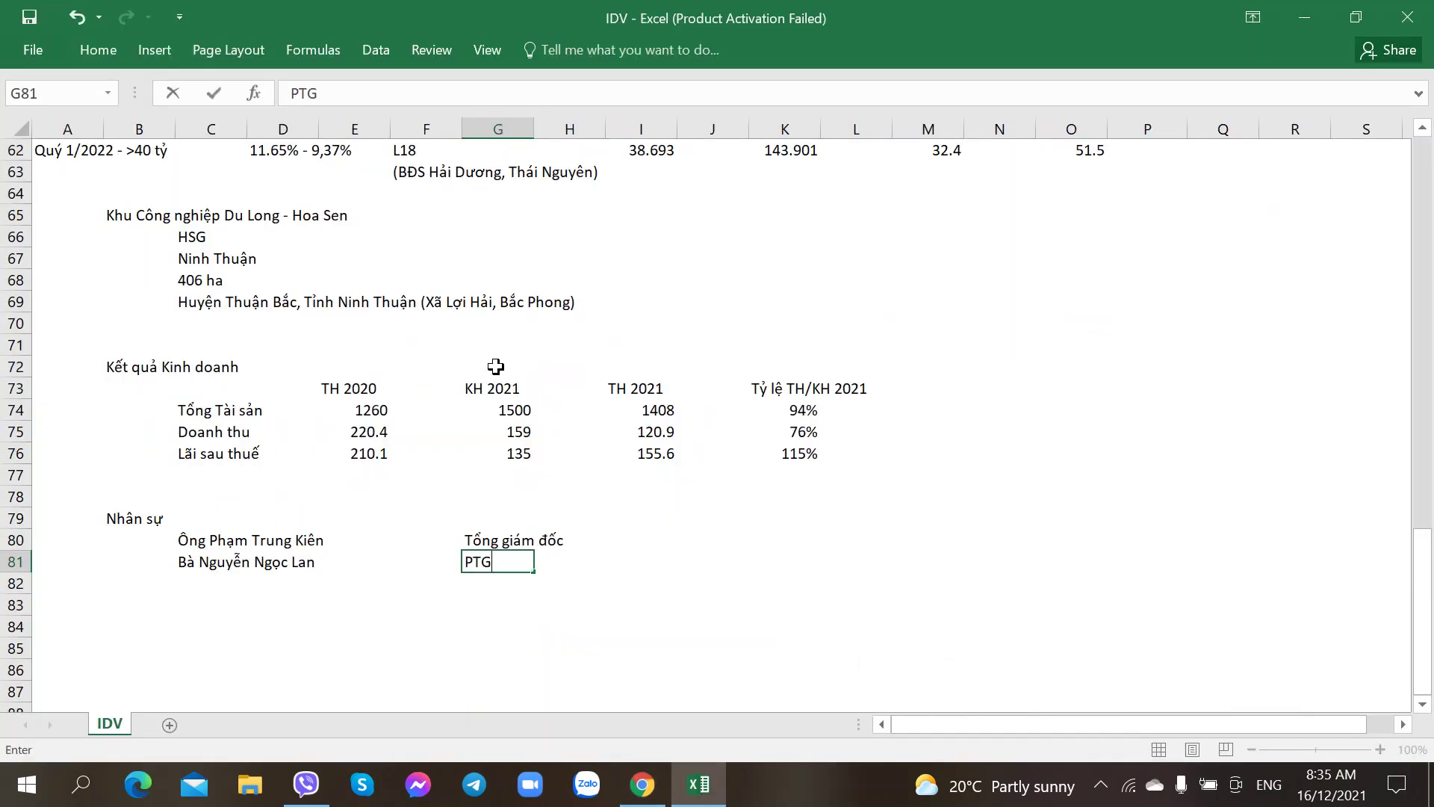
text(Đ -)
key(alt+Tab)
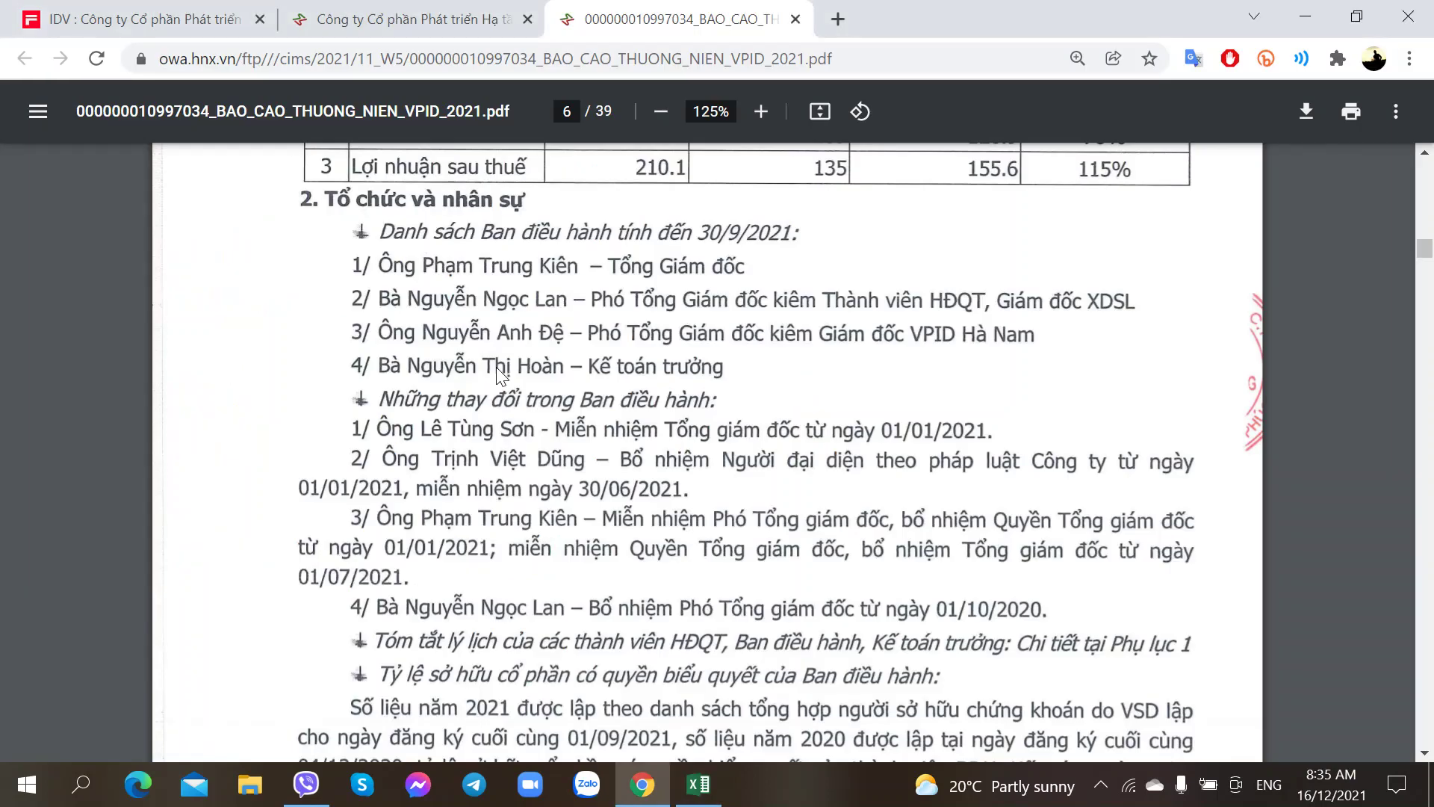
key(alt+Tab)
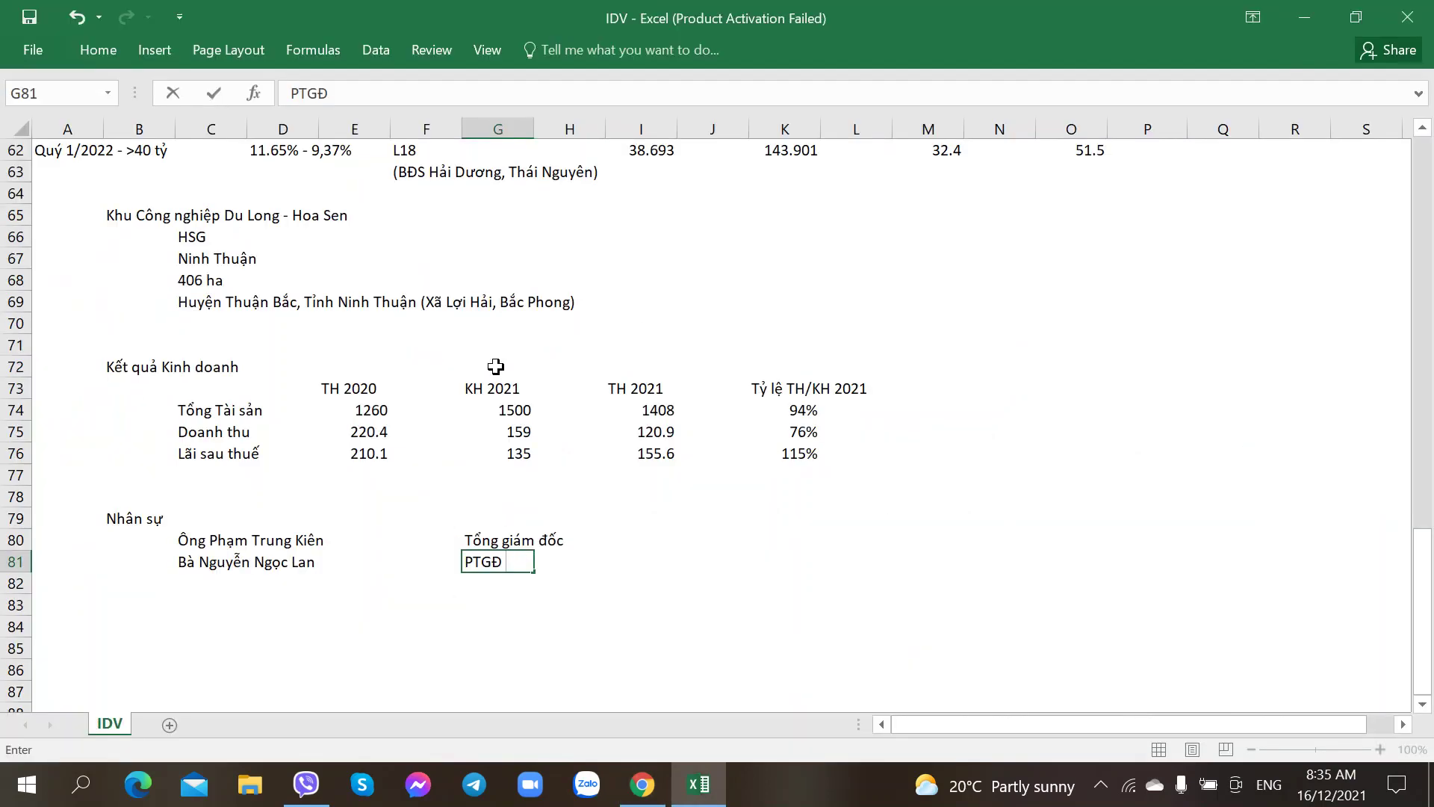
text(- TV HĐQT)
key(alt+Tab)
key(alt+Tab)
text(, Giám đốc)
key(alt+Tab)
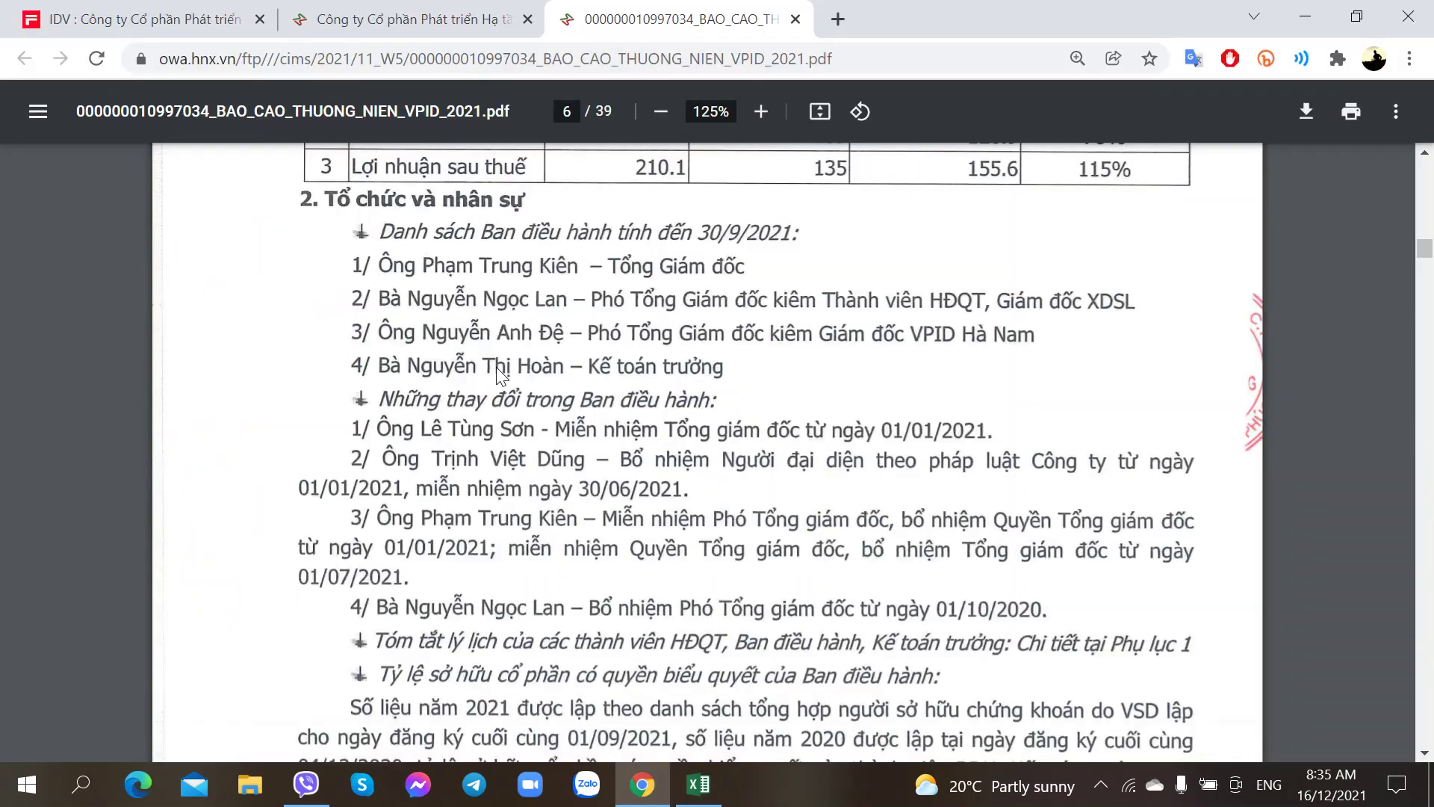
key(alt+Tab)
text(XD S)
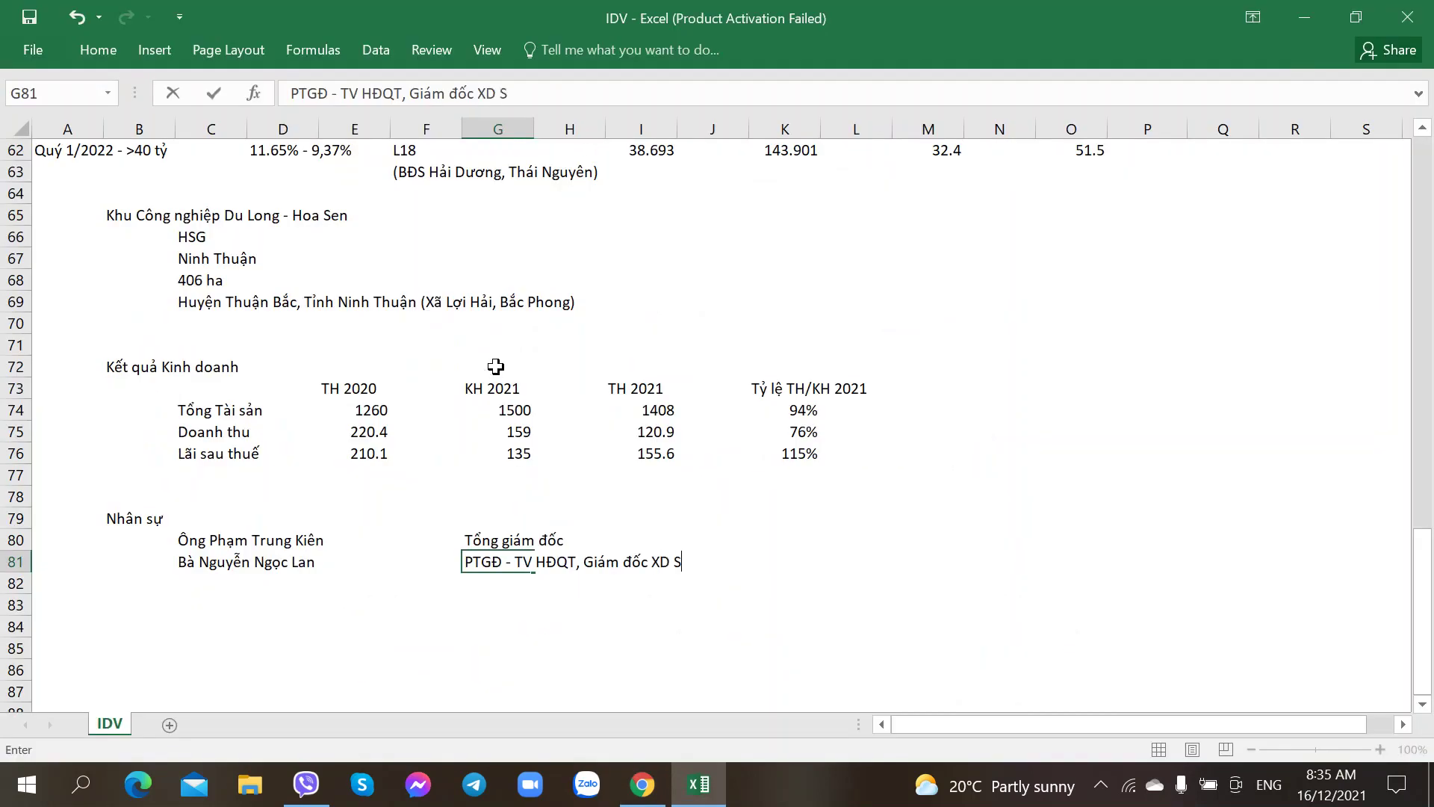
text(ông Lo)
key(Return)
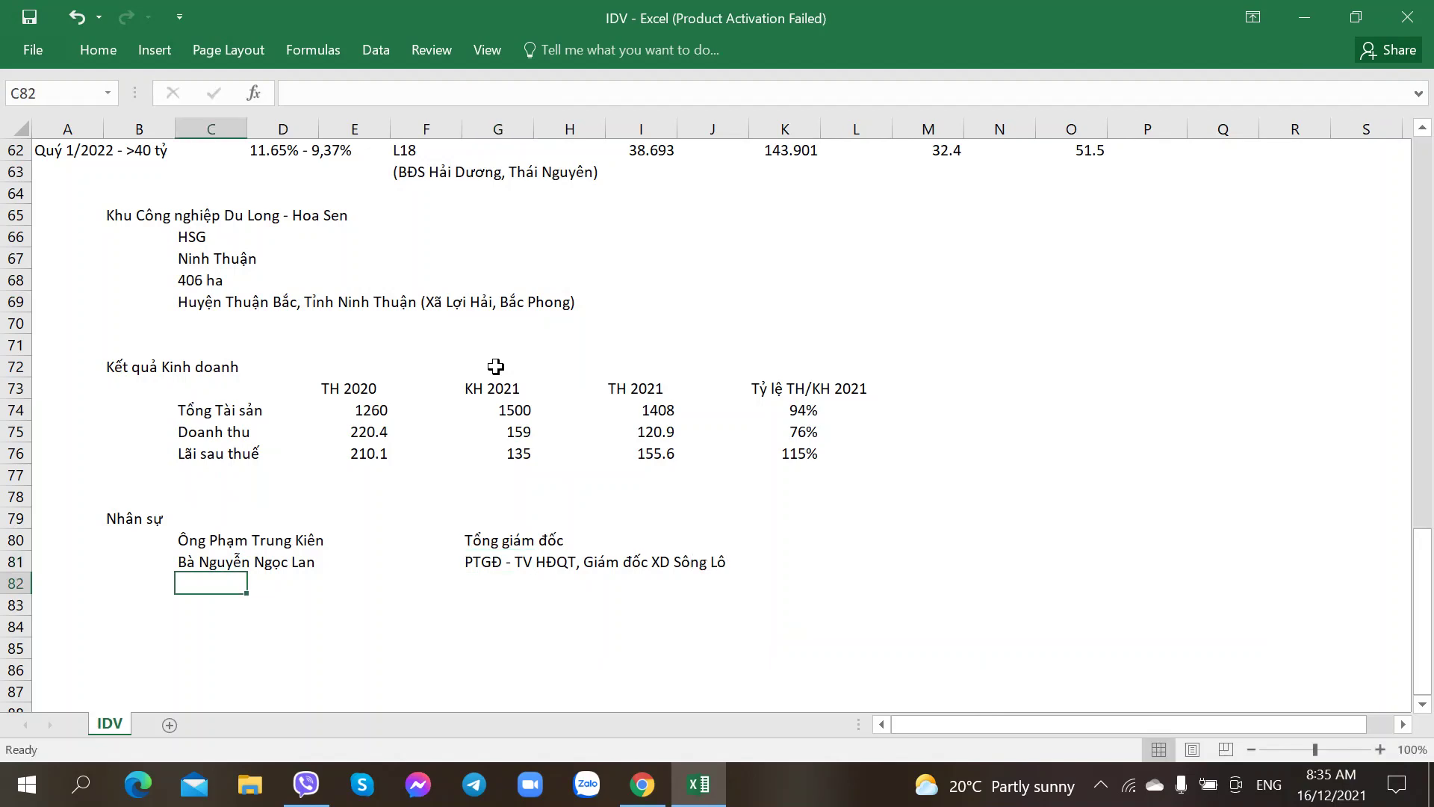
Step: Add the third executive's name, fixing its accent, titled Phó TGĐ - Giám đốc VPID Hà Nam
key(alt+Tab)
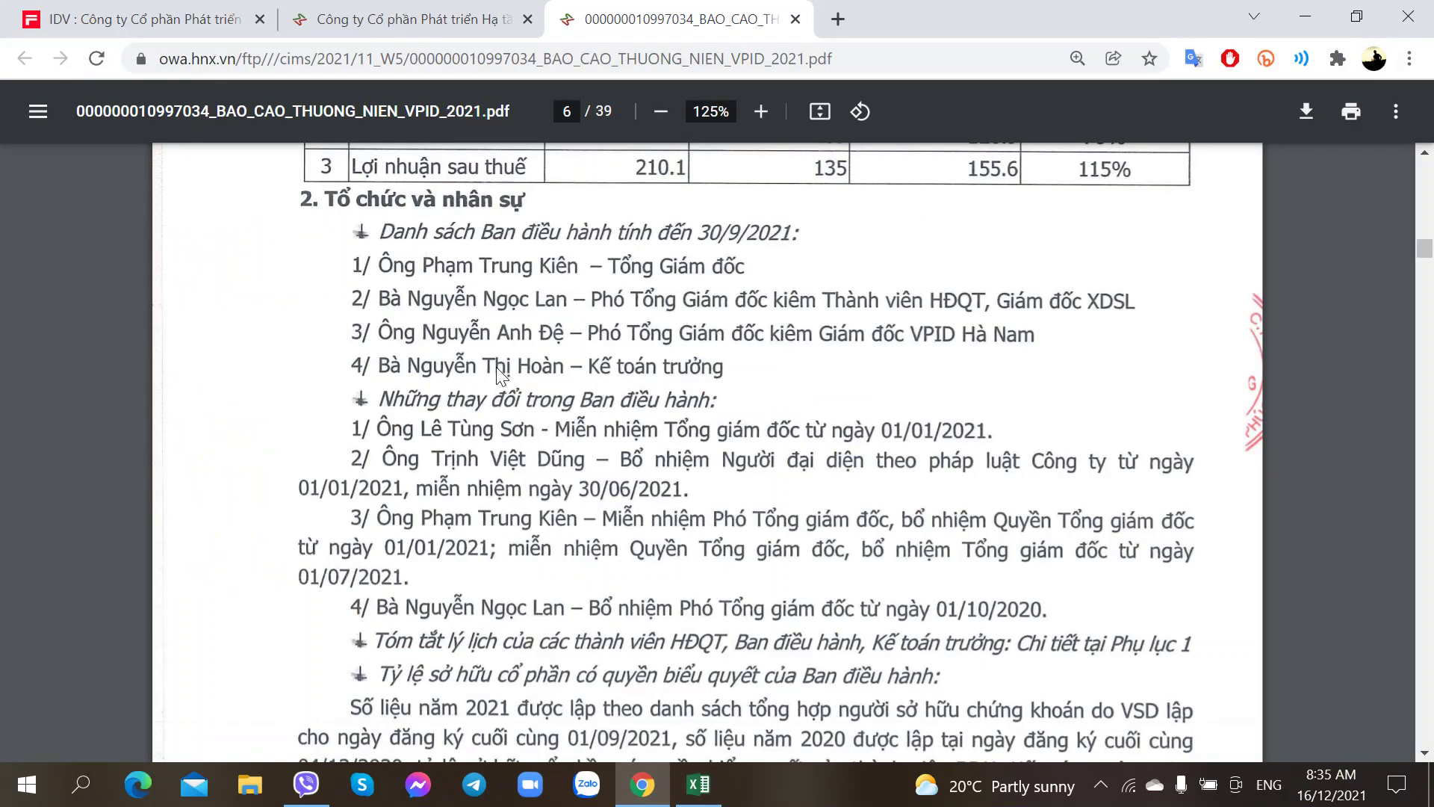
key(alt+Tab)
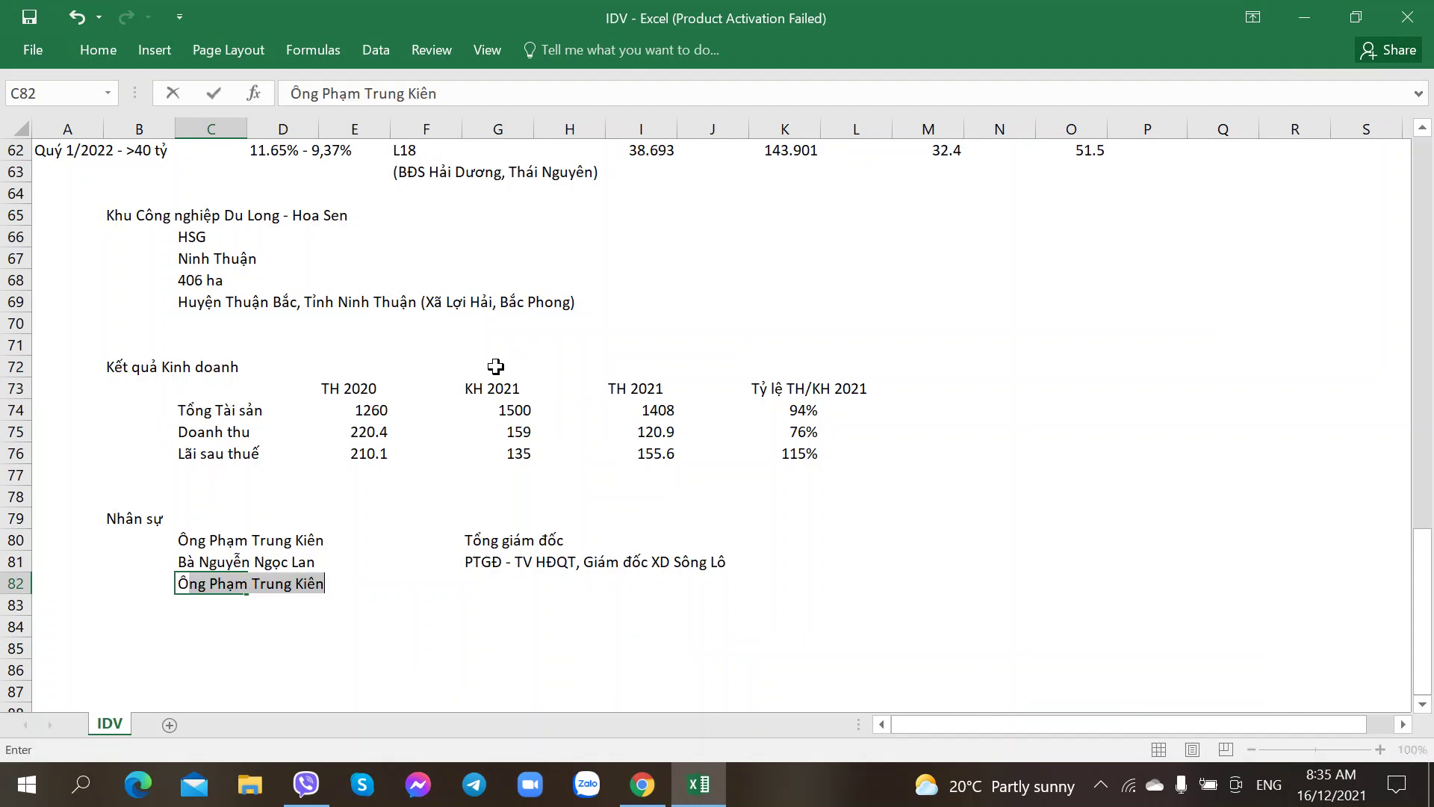
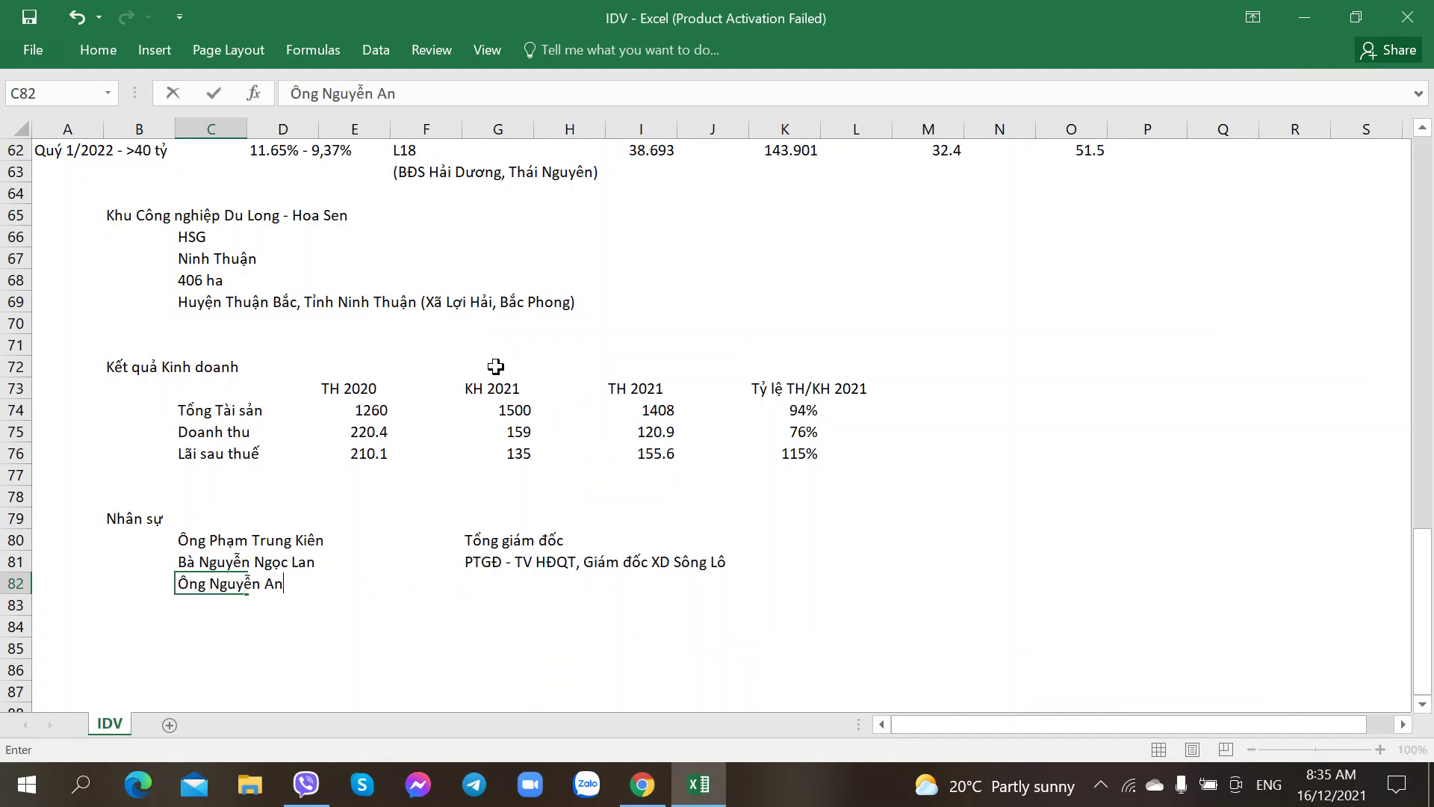
key(Tab)
key(Tab)
key(Left)
key(Left)
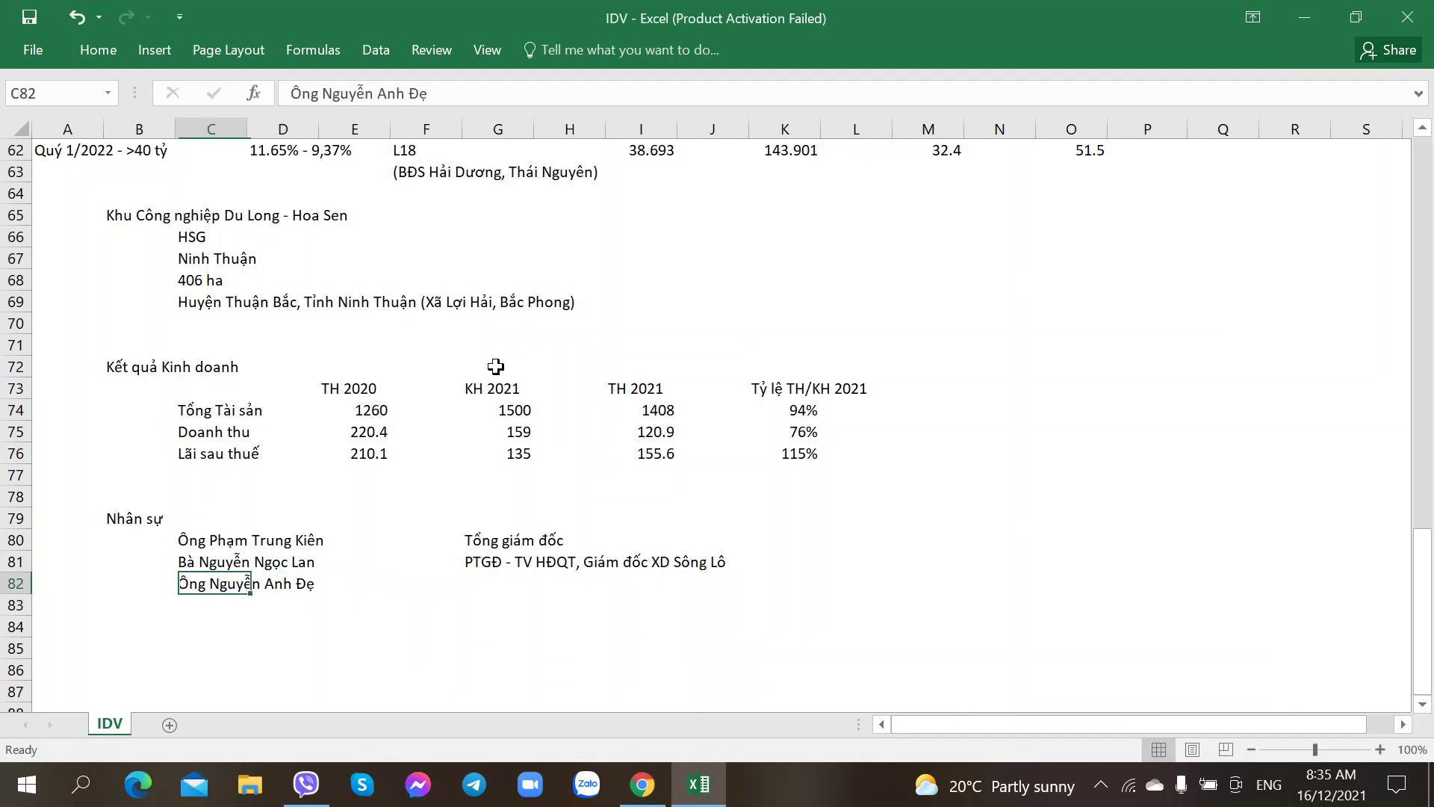
key(F2)
key(BackSpace)
text(ê)
key(Tab)
key(Tab)
key(Tab)
key(Tab)
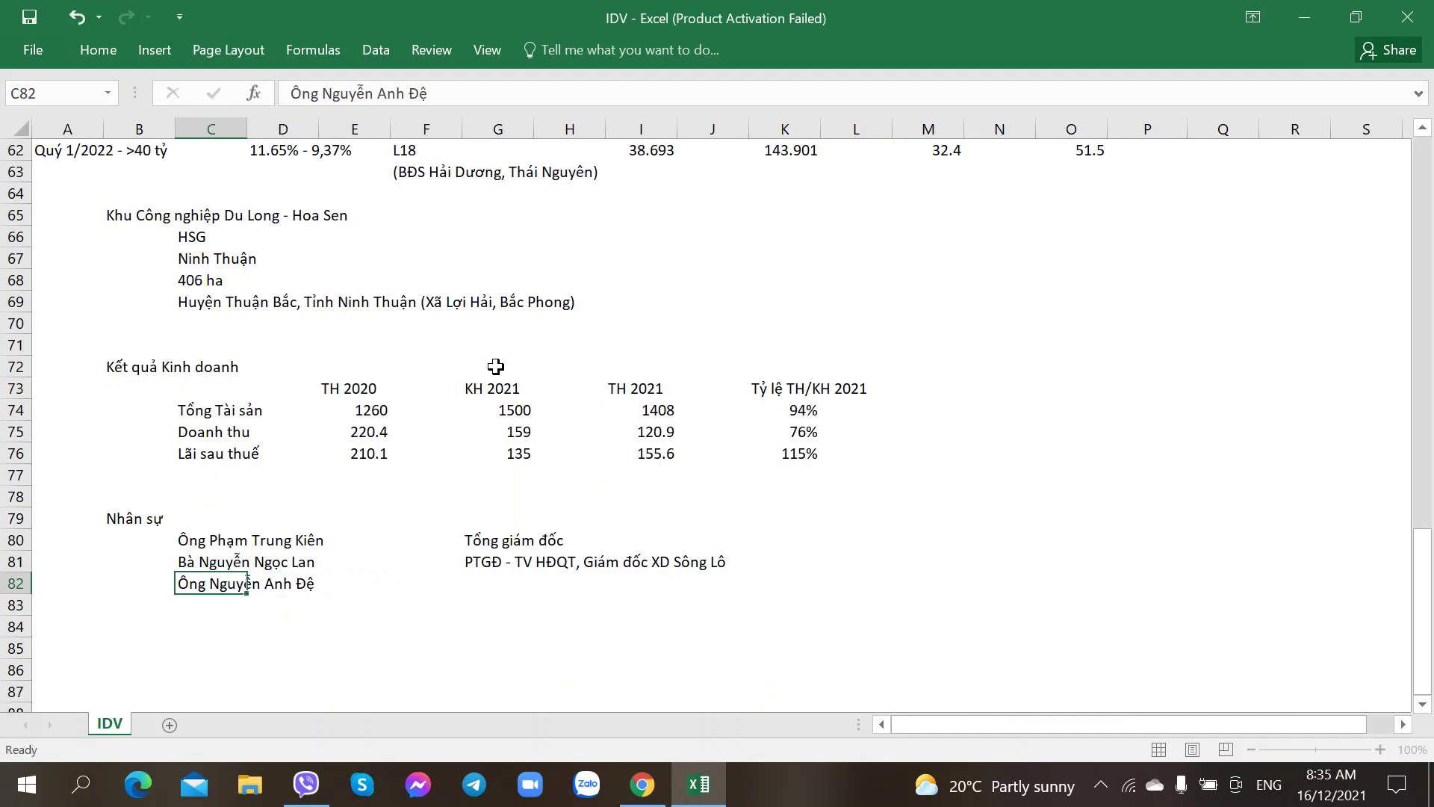
key(alt+Tab)
key(alt+Tab)
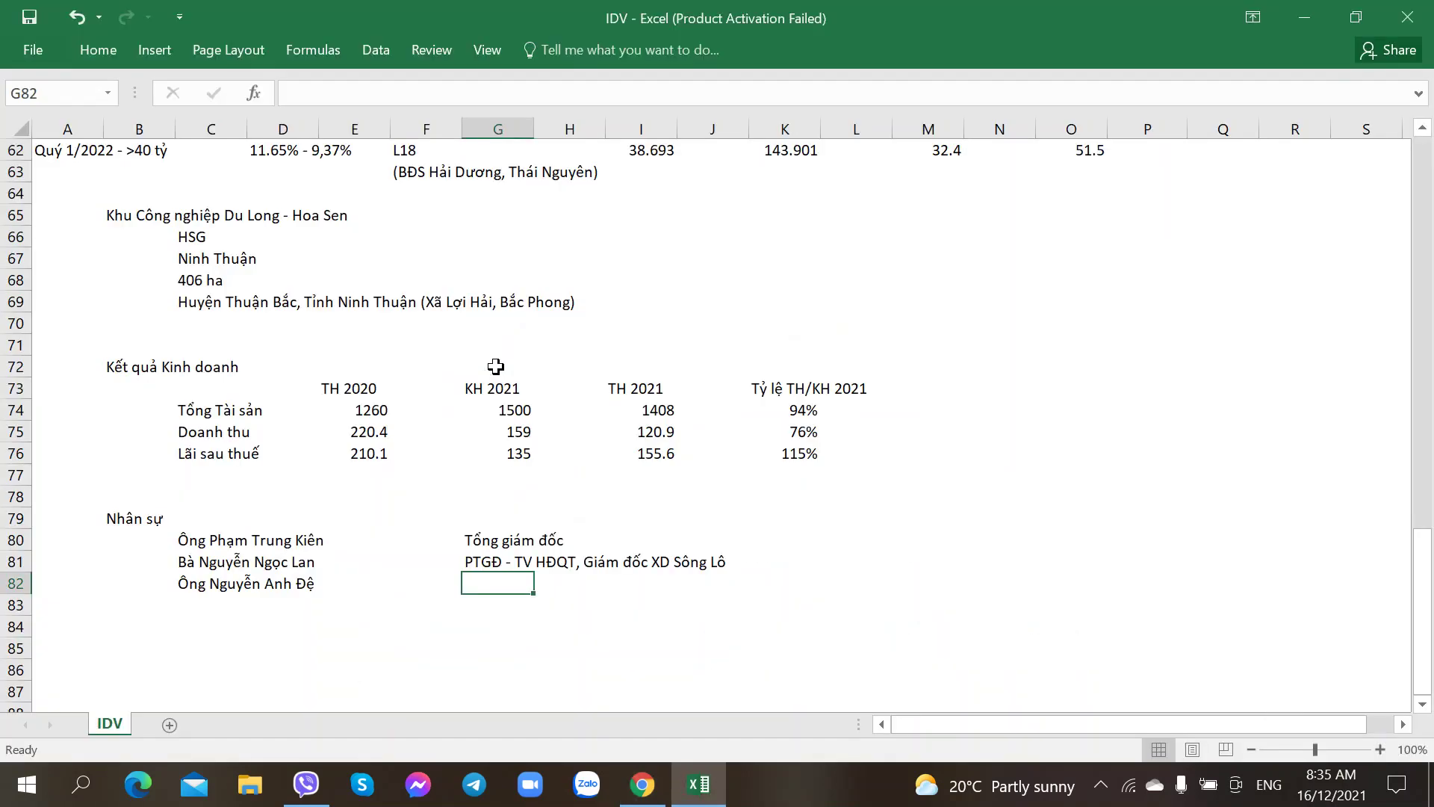
text(Phó)
key(BackSpace)
key(BackSpace)
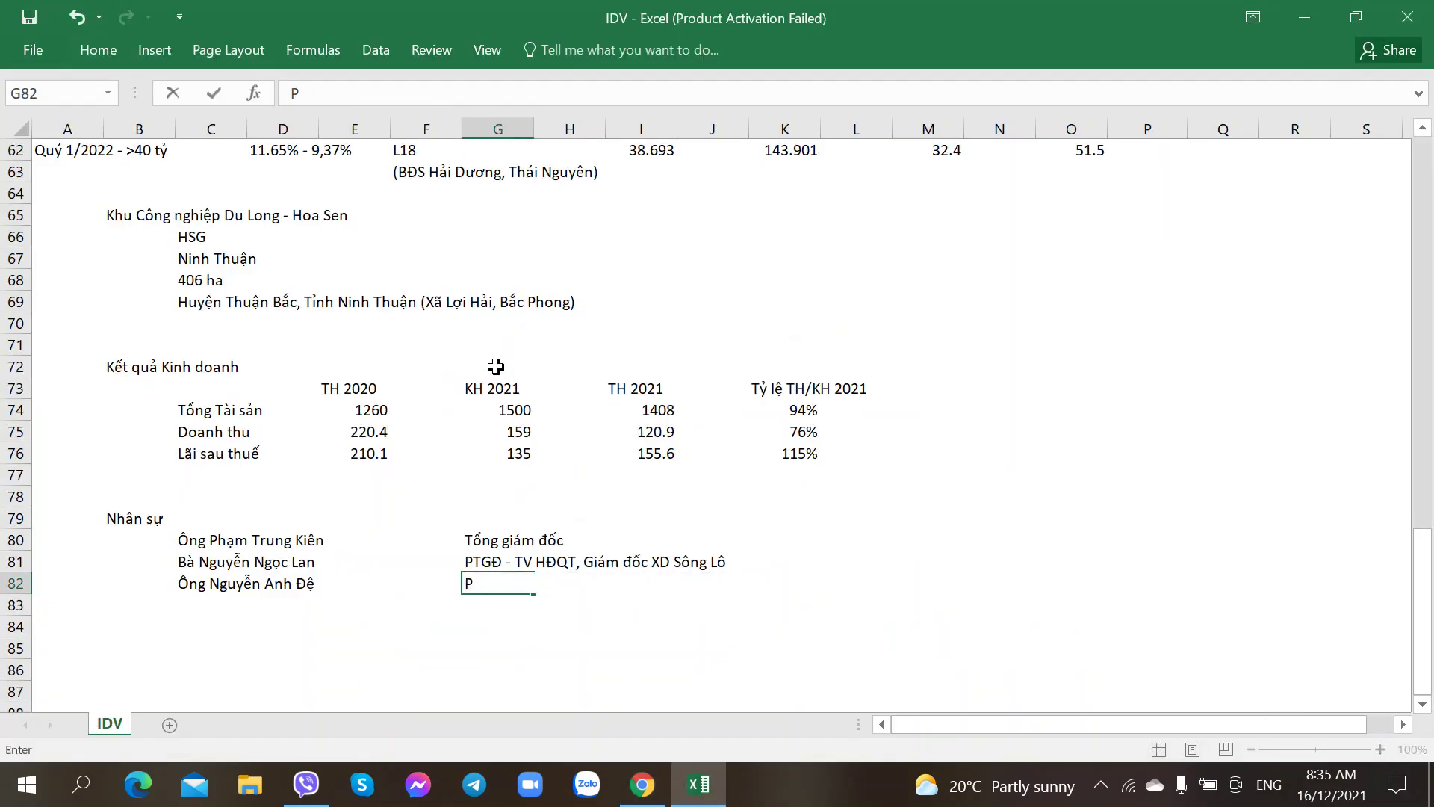
text(TGĐ -)
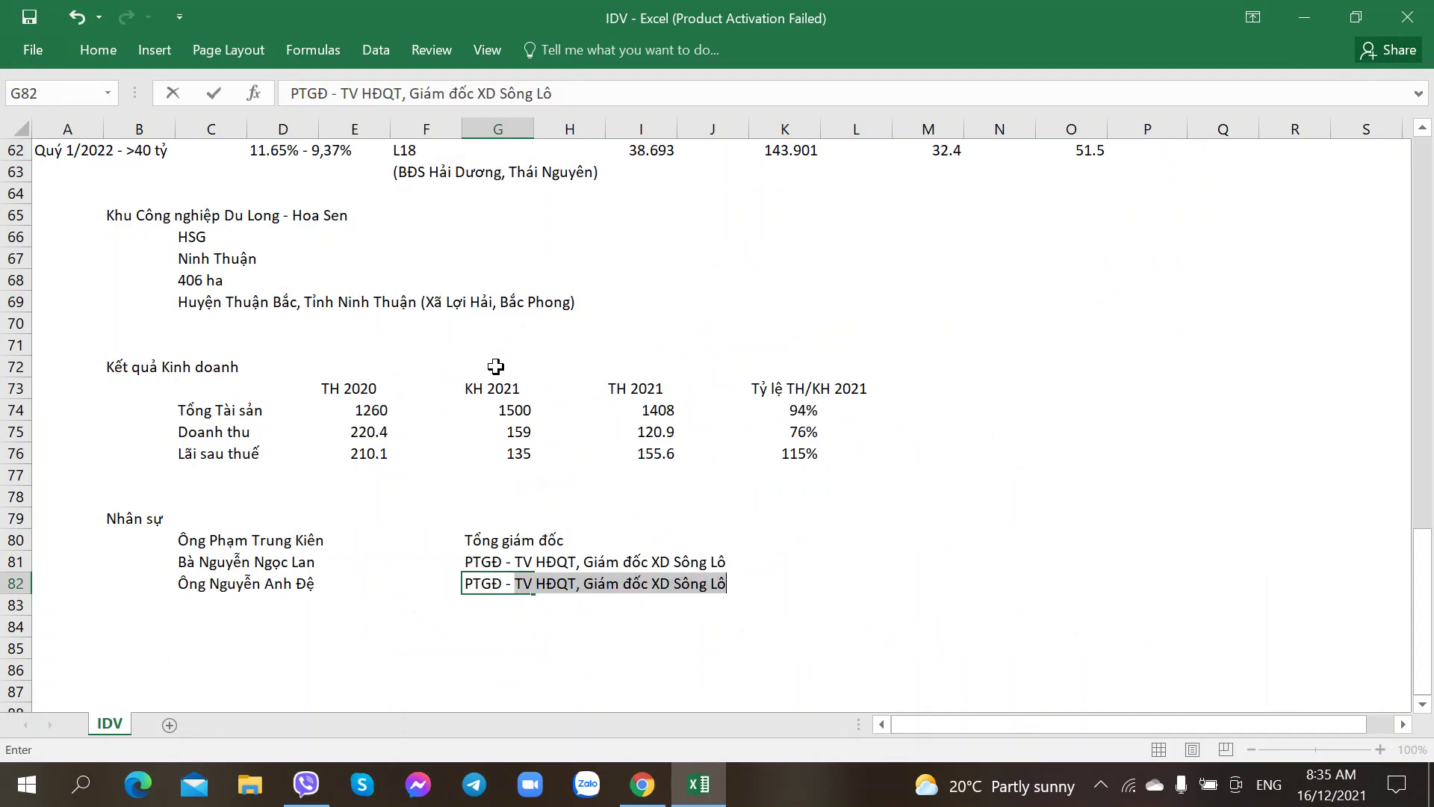
key(alt+Tab)
key(alt+Tab)
text(Giám đốc)
key(alt+Tab)
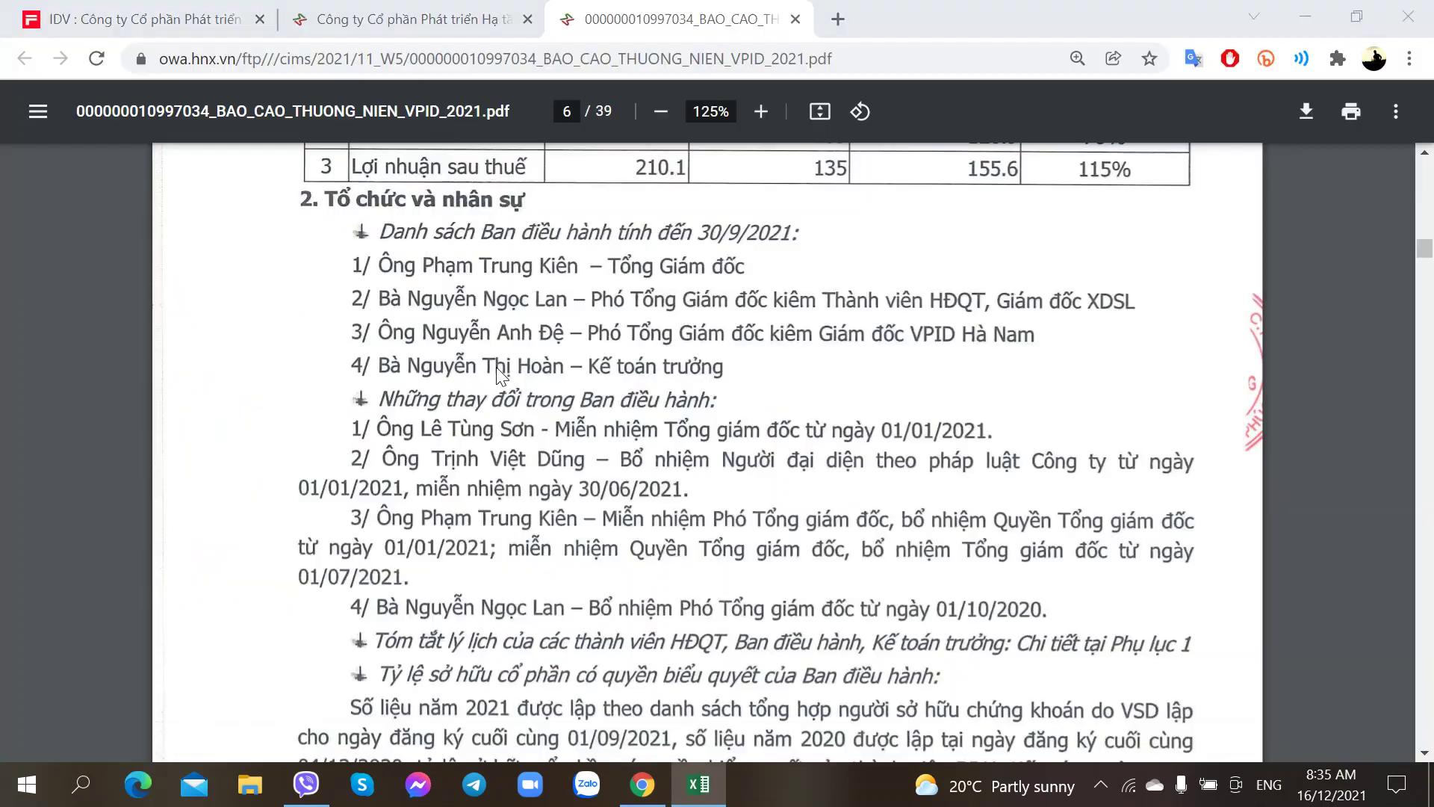
key(alt+Tab)
text(VPID H)
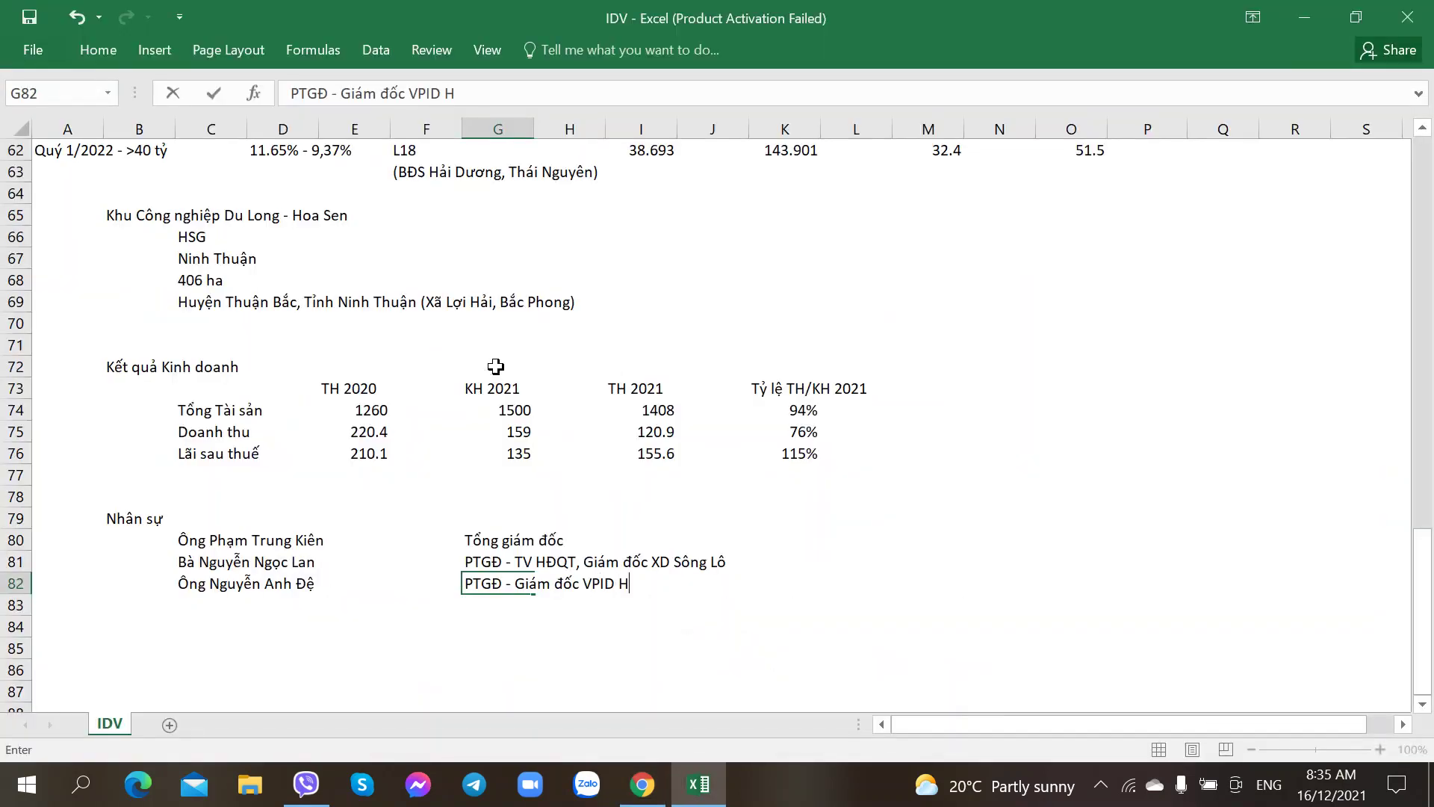
text(à Nam)
key(Return)
key(alt+Tab)
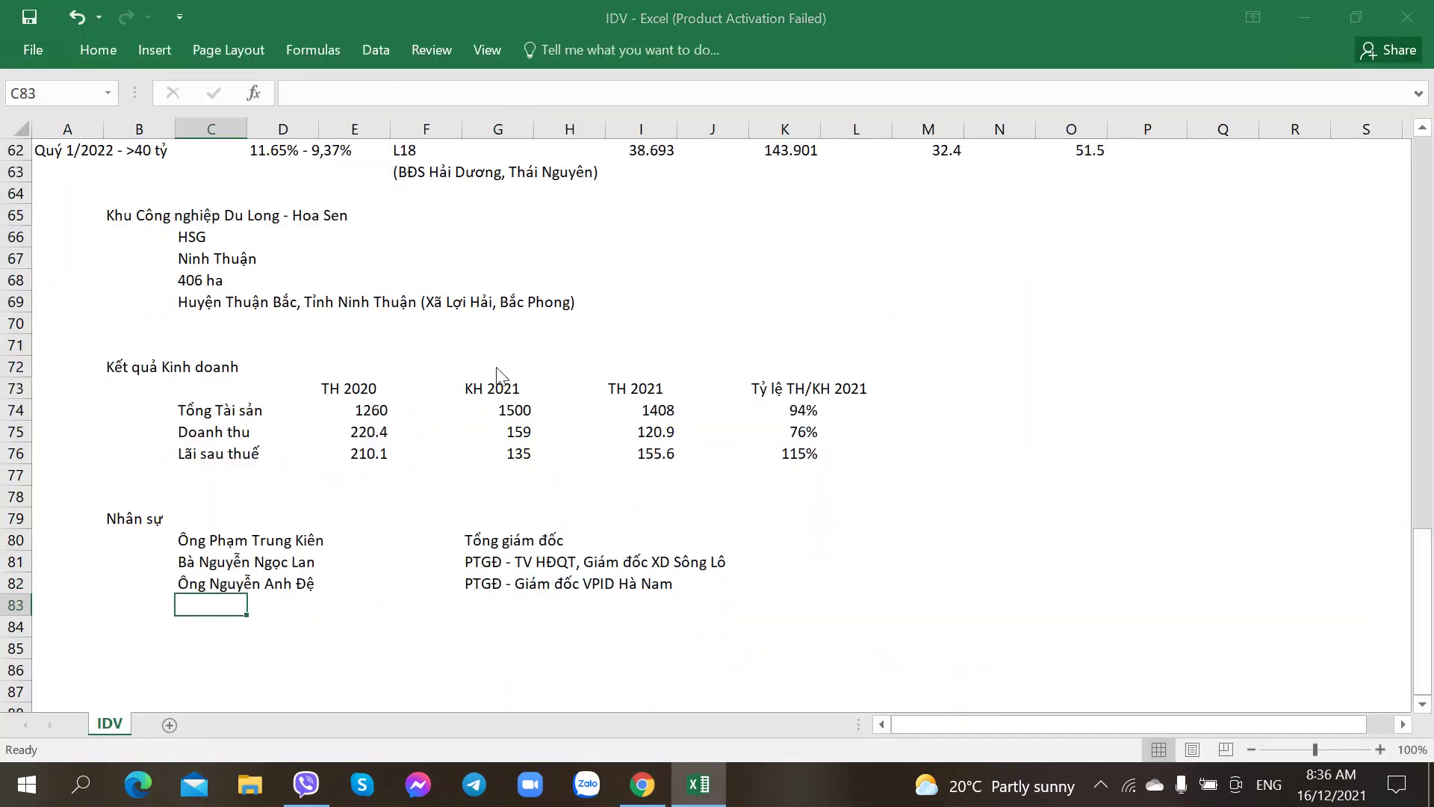
Step: Enter the chief accountant's name in C83 and the position Kế toán Trưởng in G83
scroll(496, 366, down, 1)
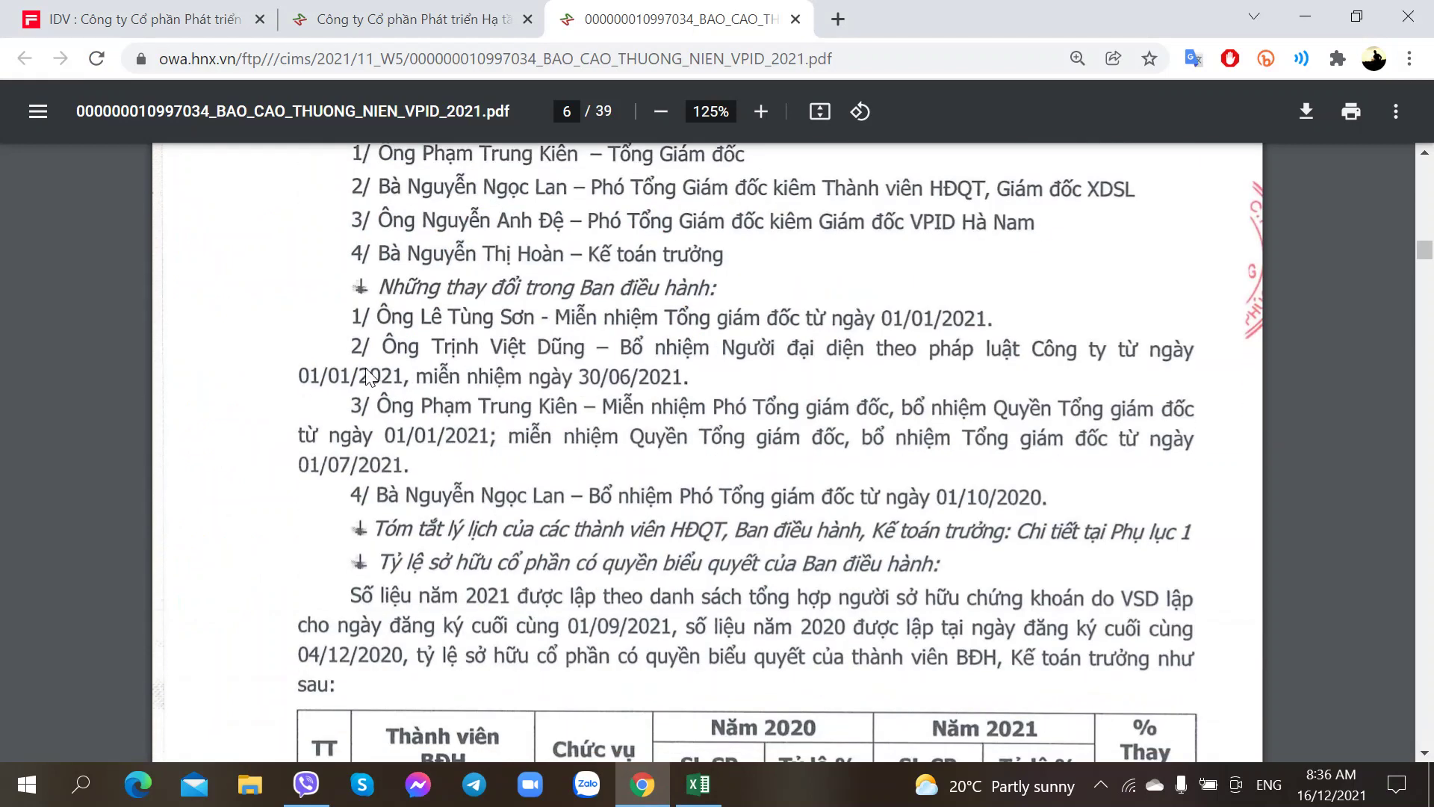
scroll(369, 378, up, 1)
key(alt+Tab)
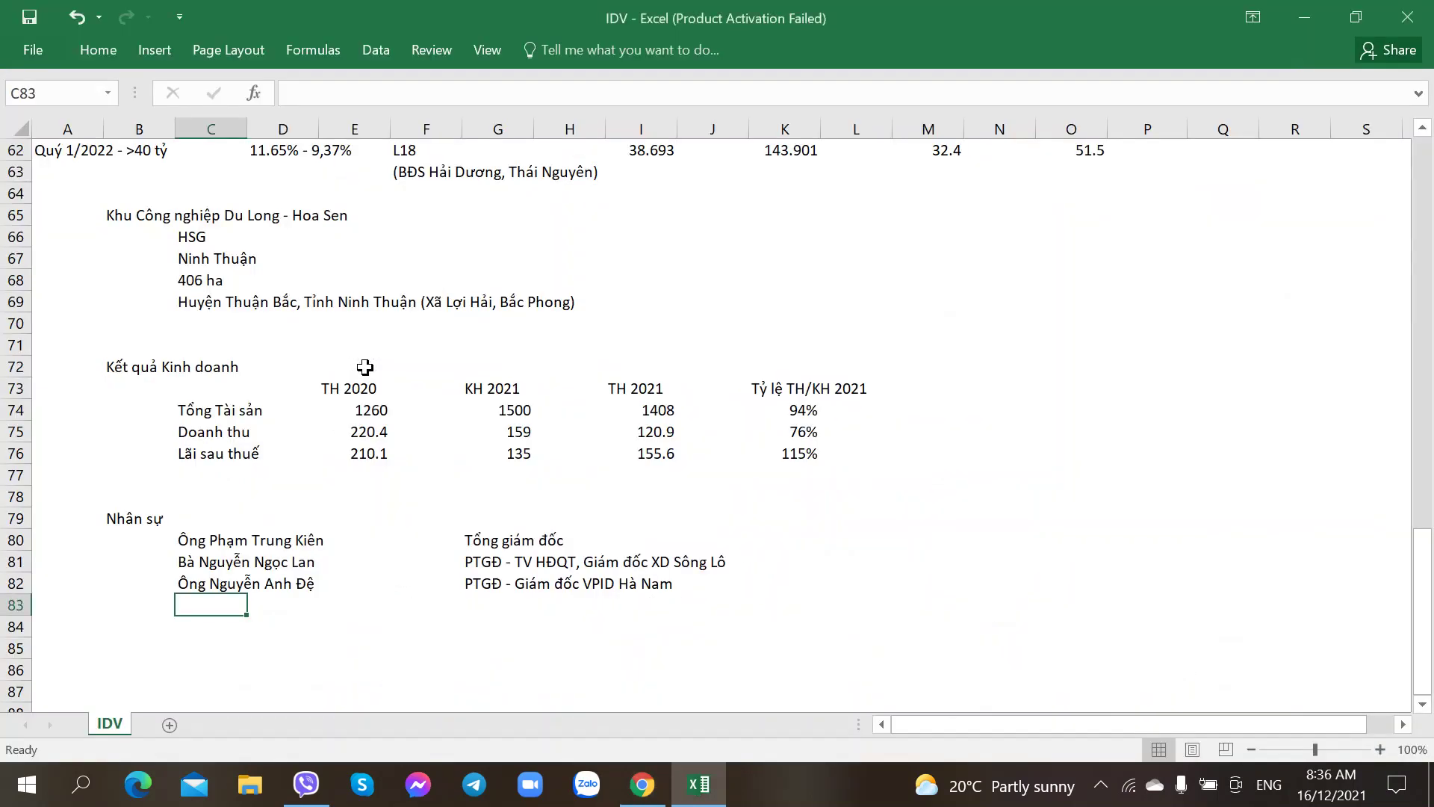
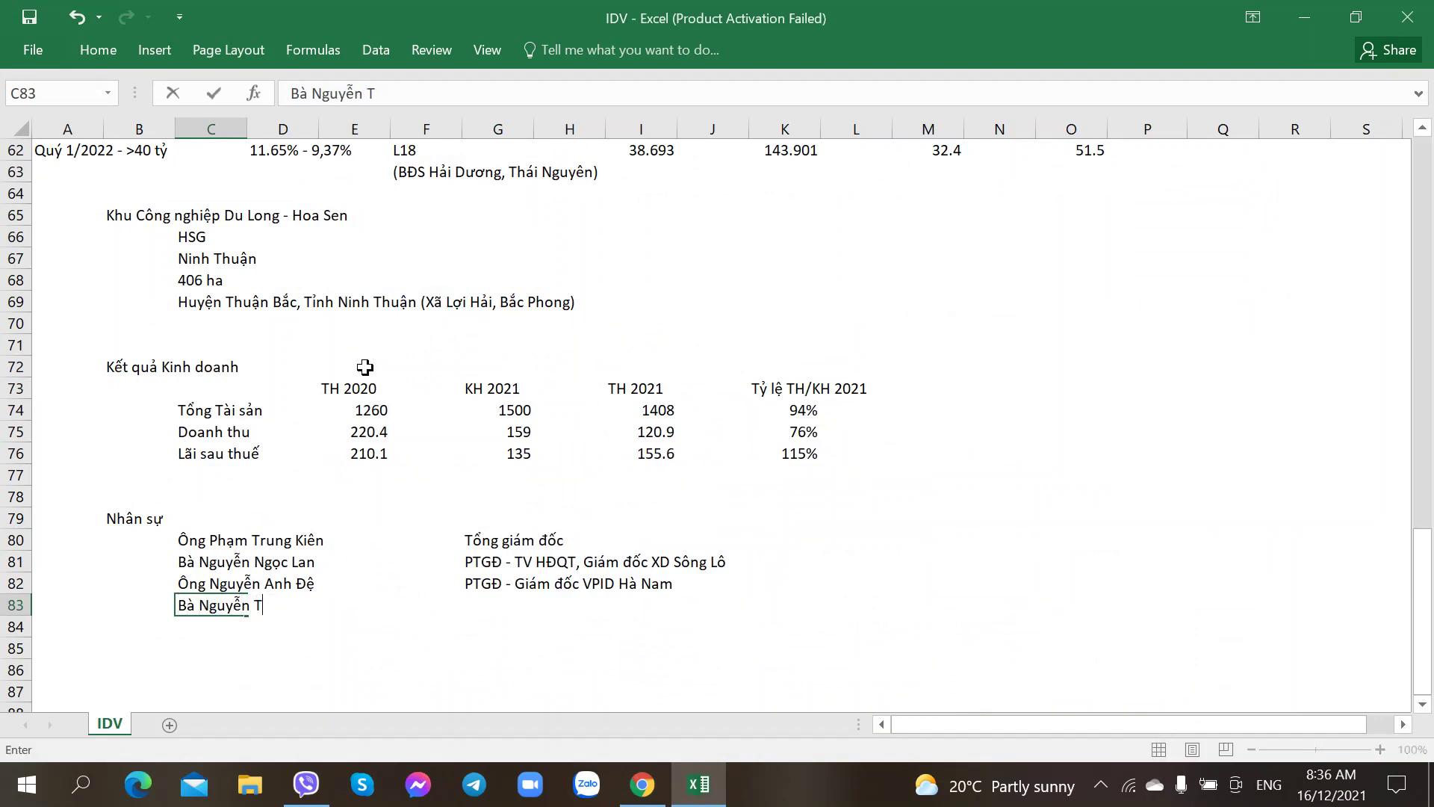
text(oàn)
key(alt+Tab)
key(alt+Tab)
key(Tab)
key(Tab)
key(Tab)
key(Tab)
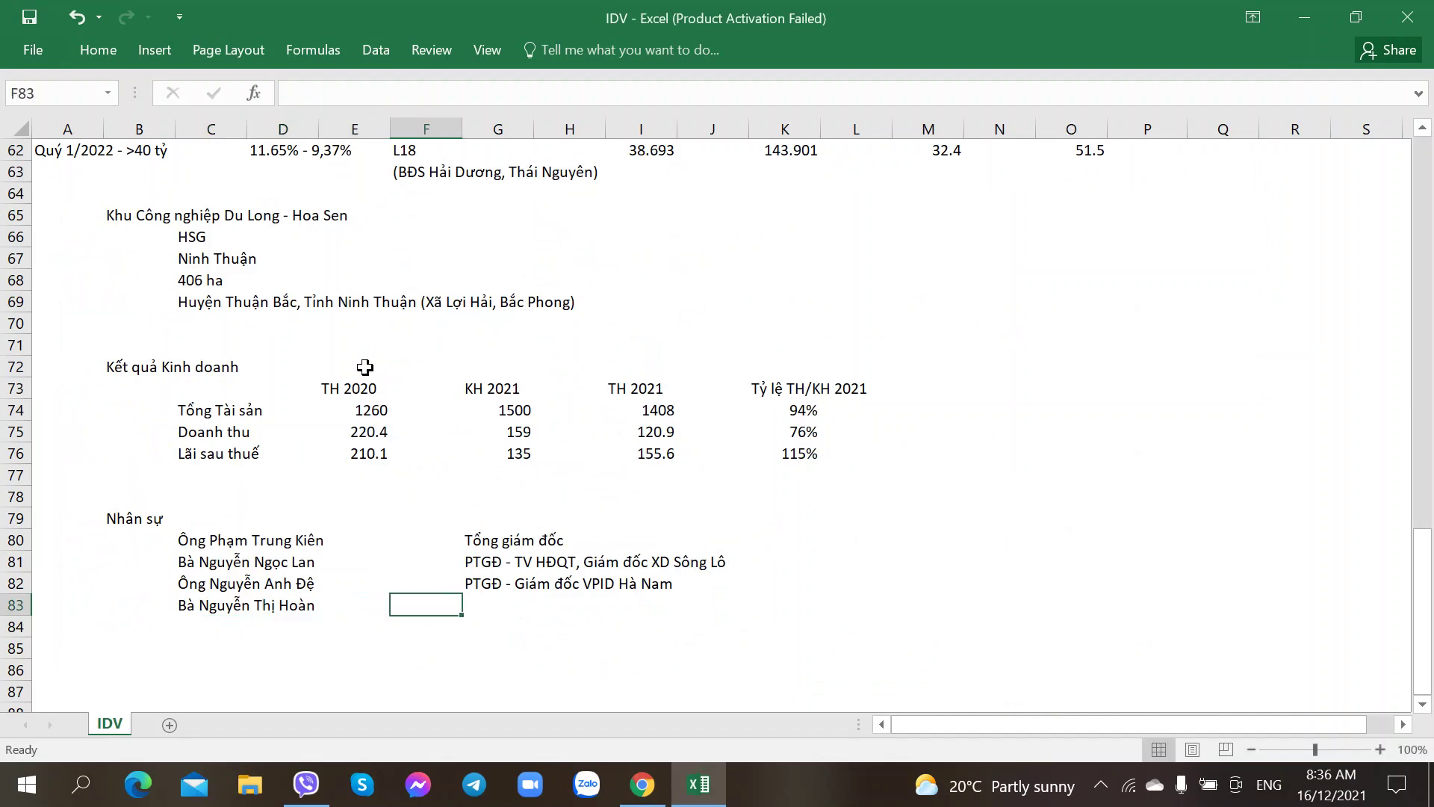
text(Kế toán Trưởng)
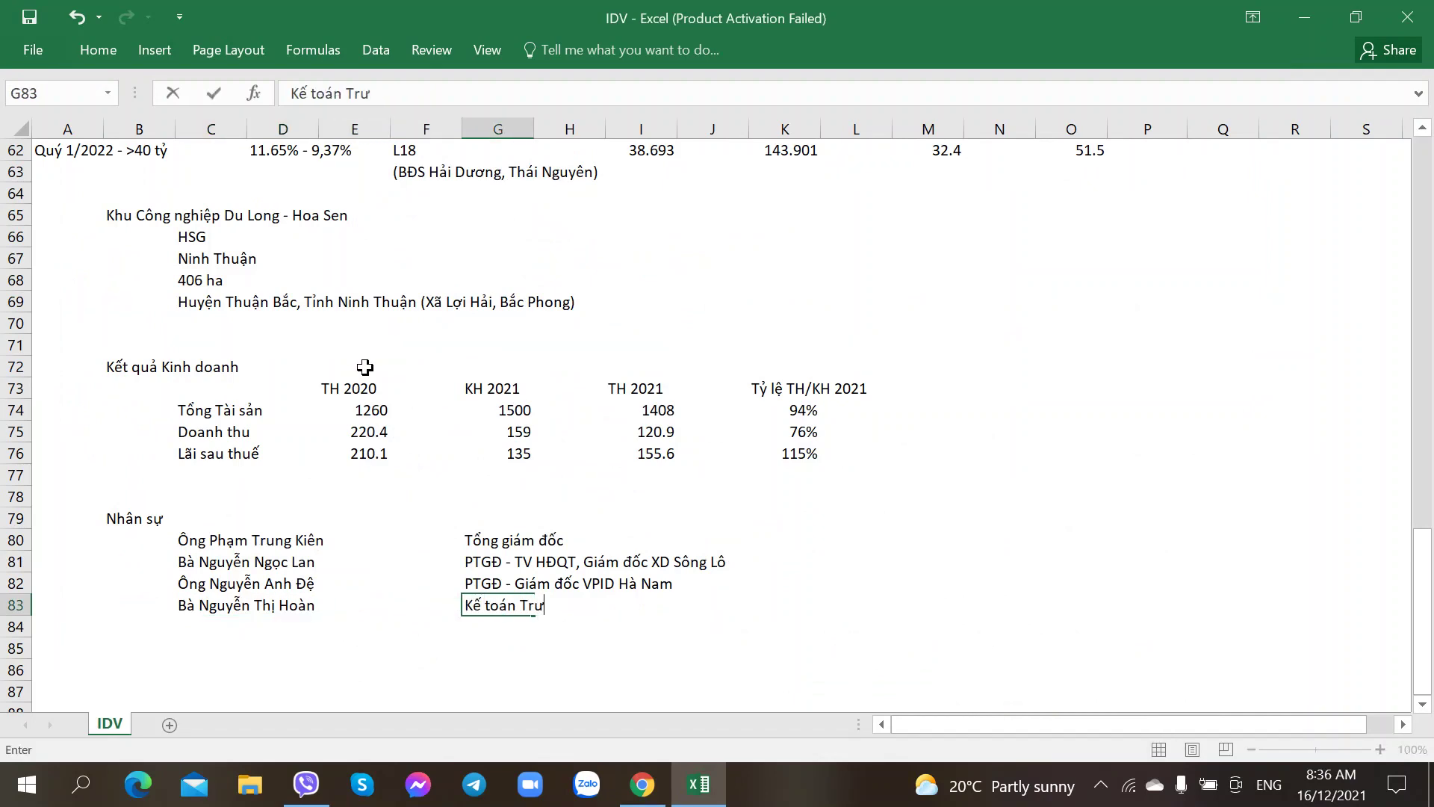
key(Return)
key(alt+Tab)
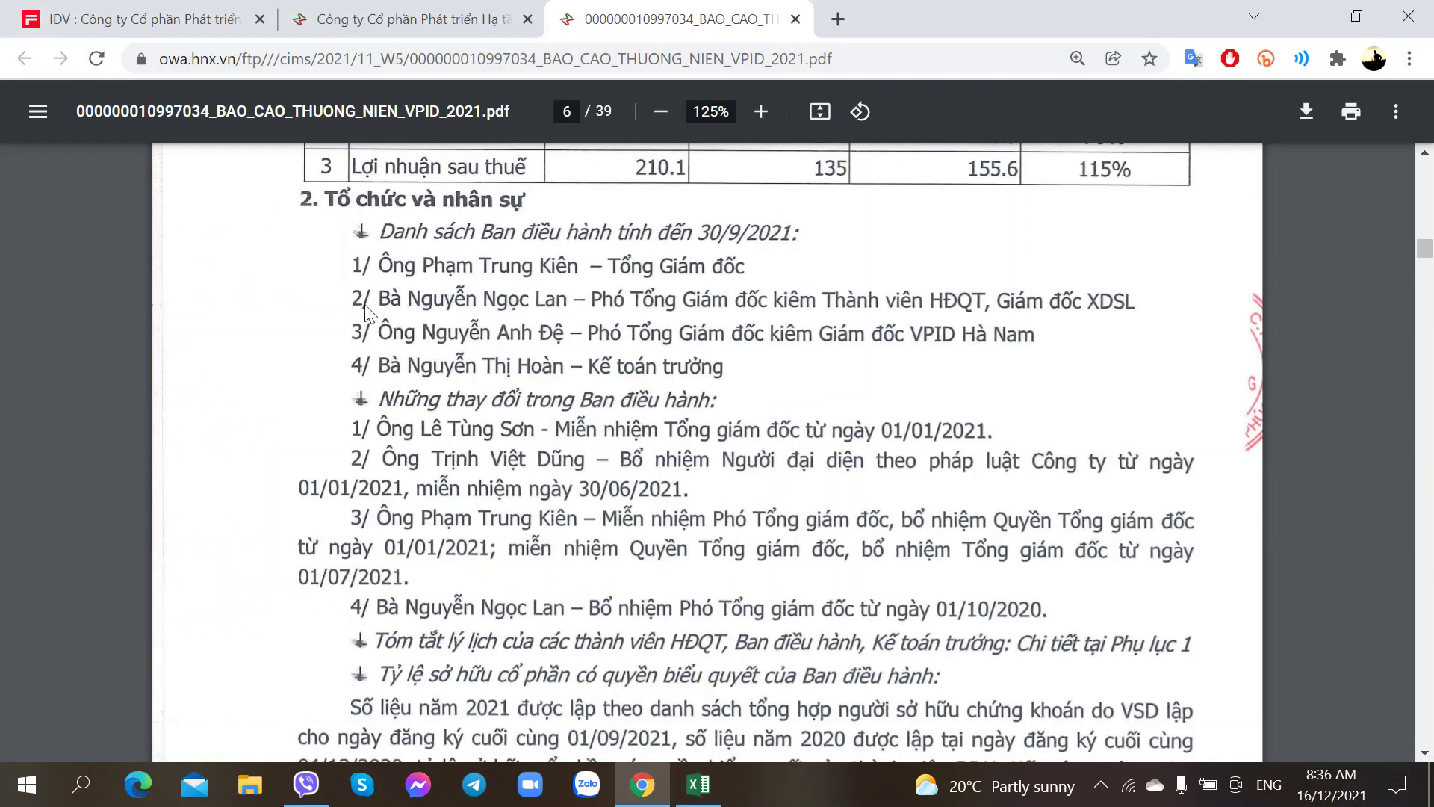
scroll(366, 310, down, 2)
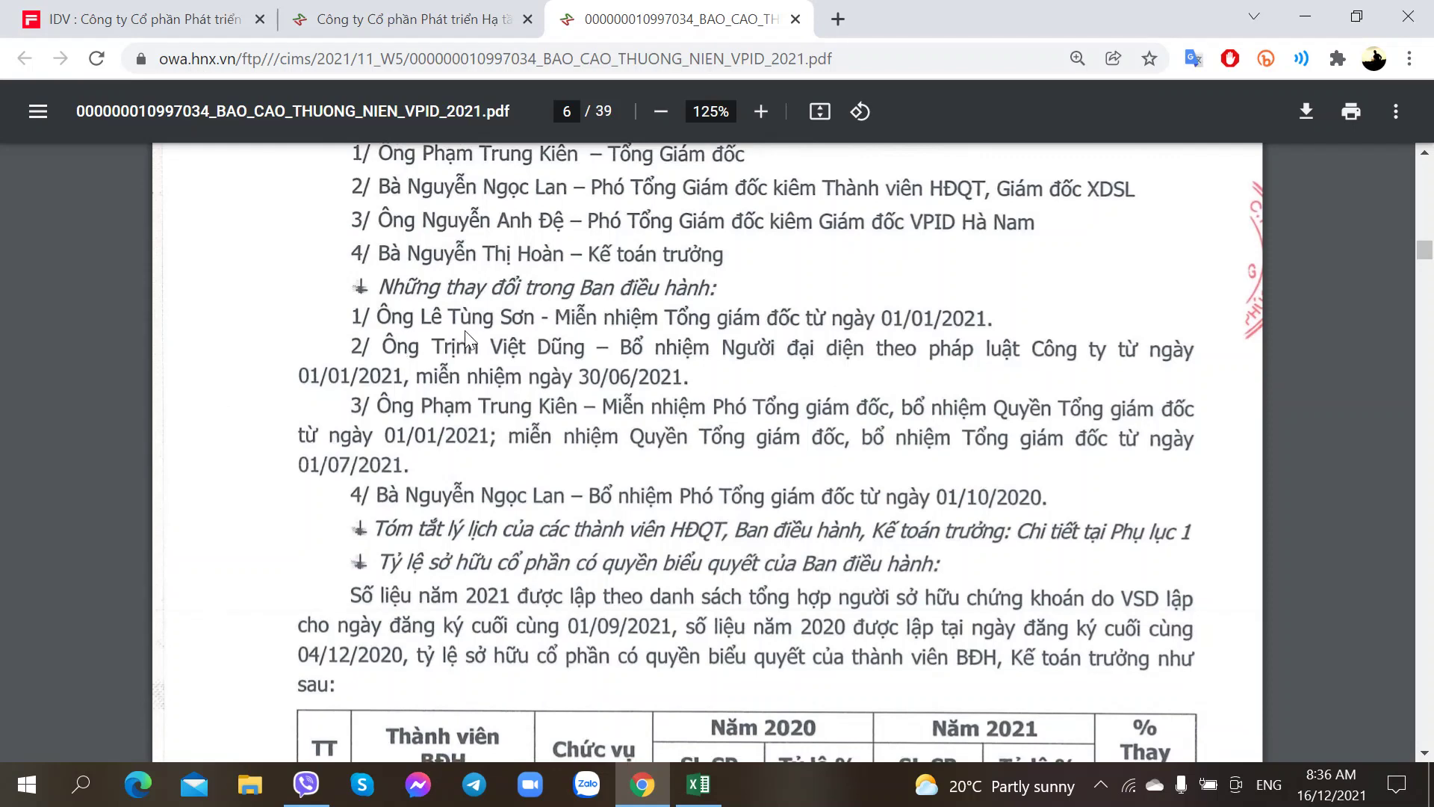
key(alt+Tab)
key(Return)
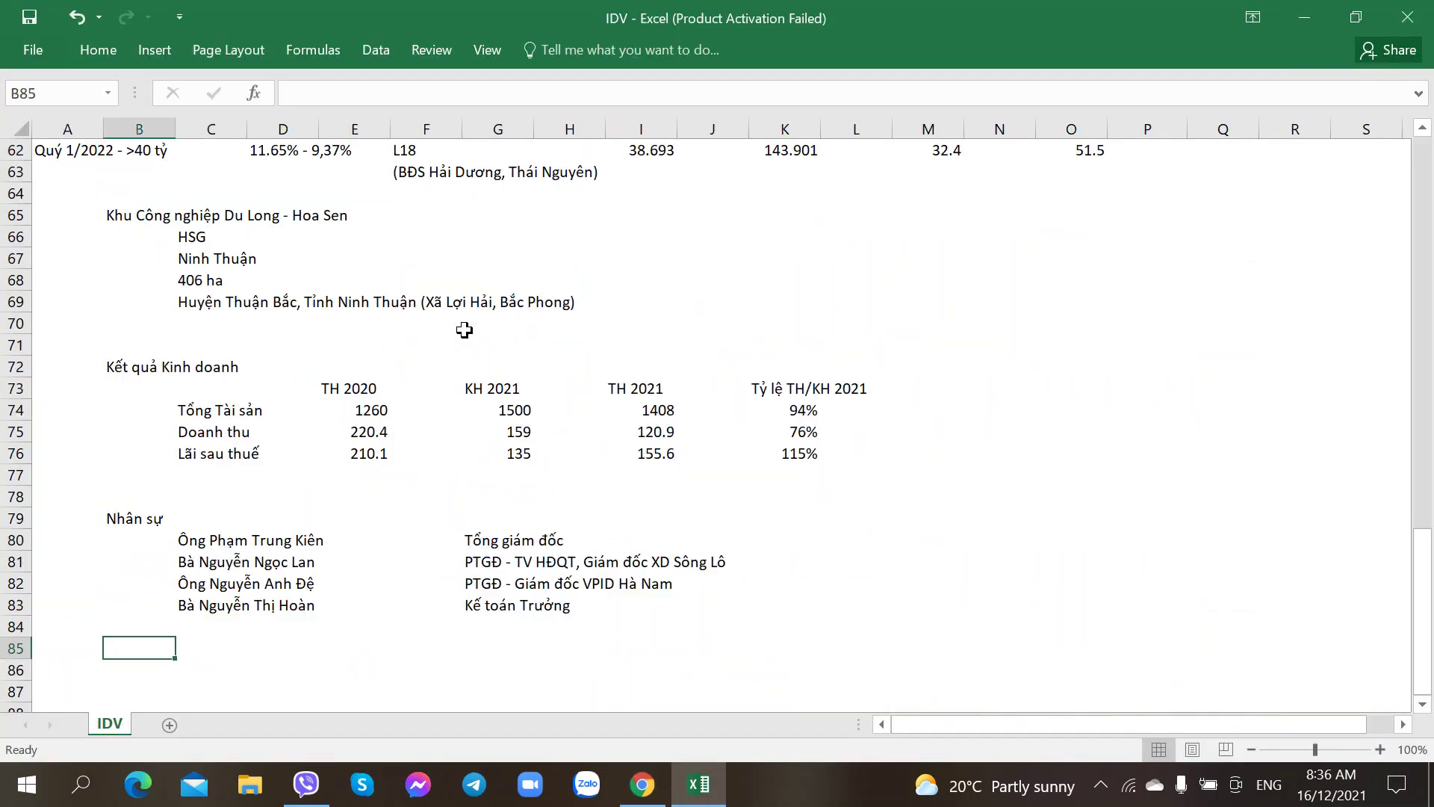
Step: Add a Thay đổi heading in C85 and a 'Thay đổi TGĐ' note with the former director's name below it
text(Thay đổi)
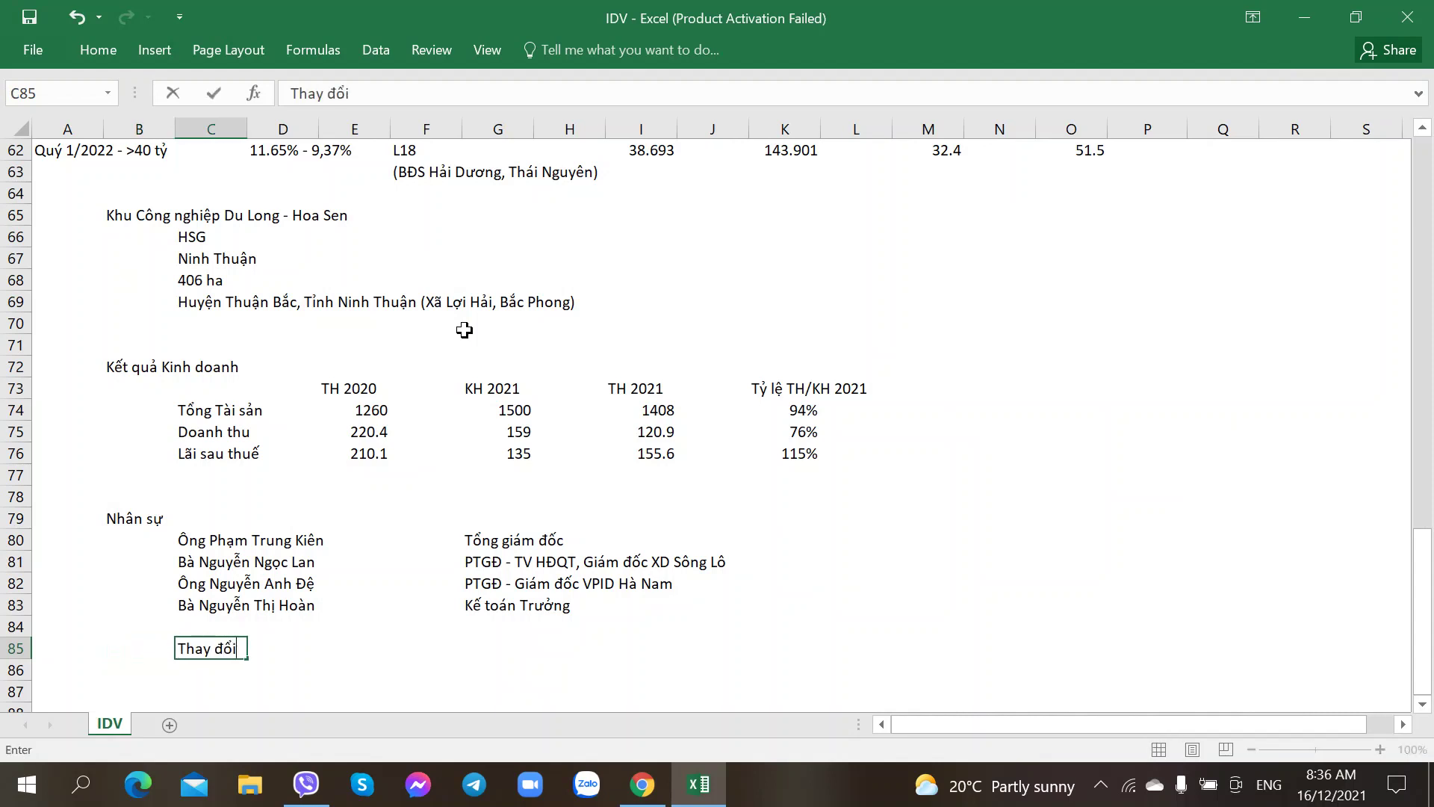
key(Return)
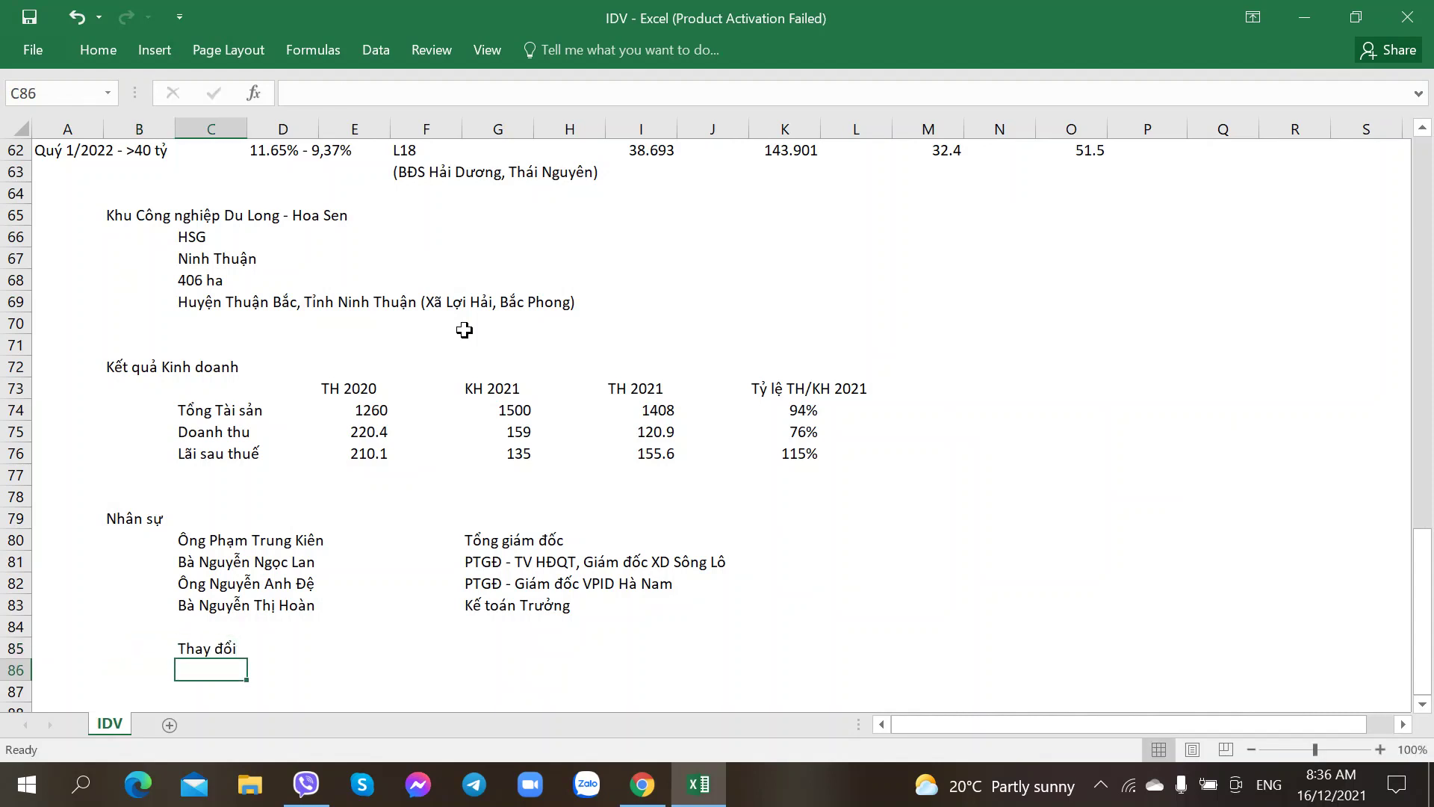
text(Thay đổi T)
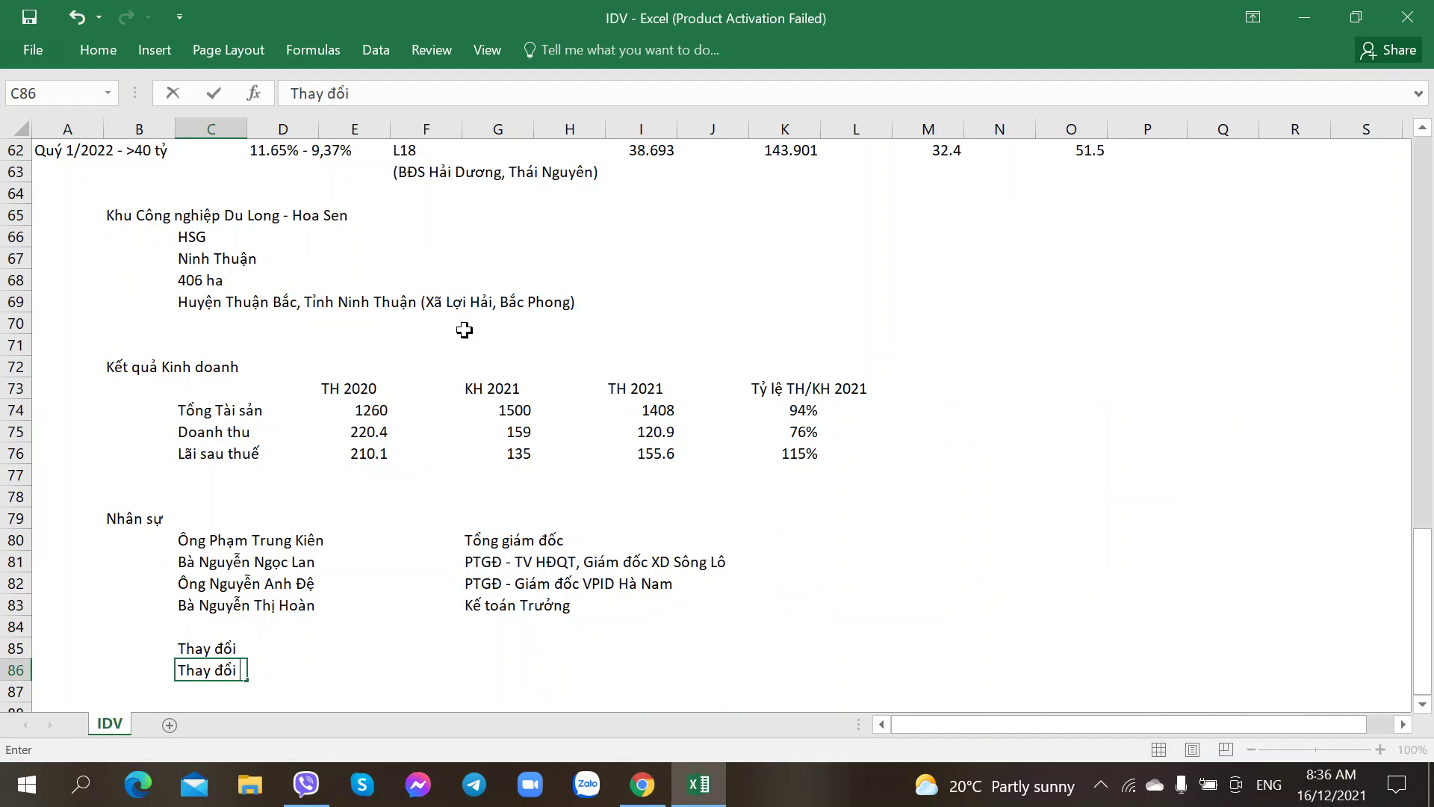
text(o)
key(BackSpace)
text(GĐ)
key(alt+Tab)
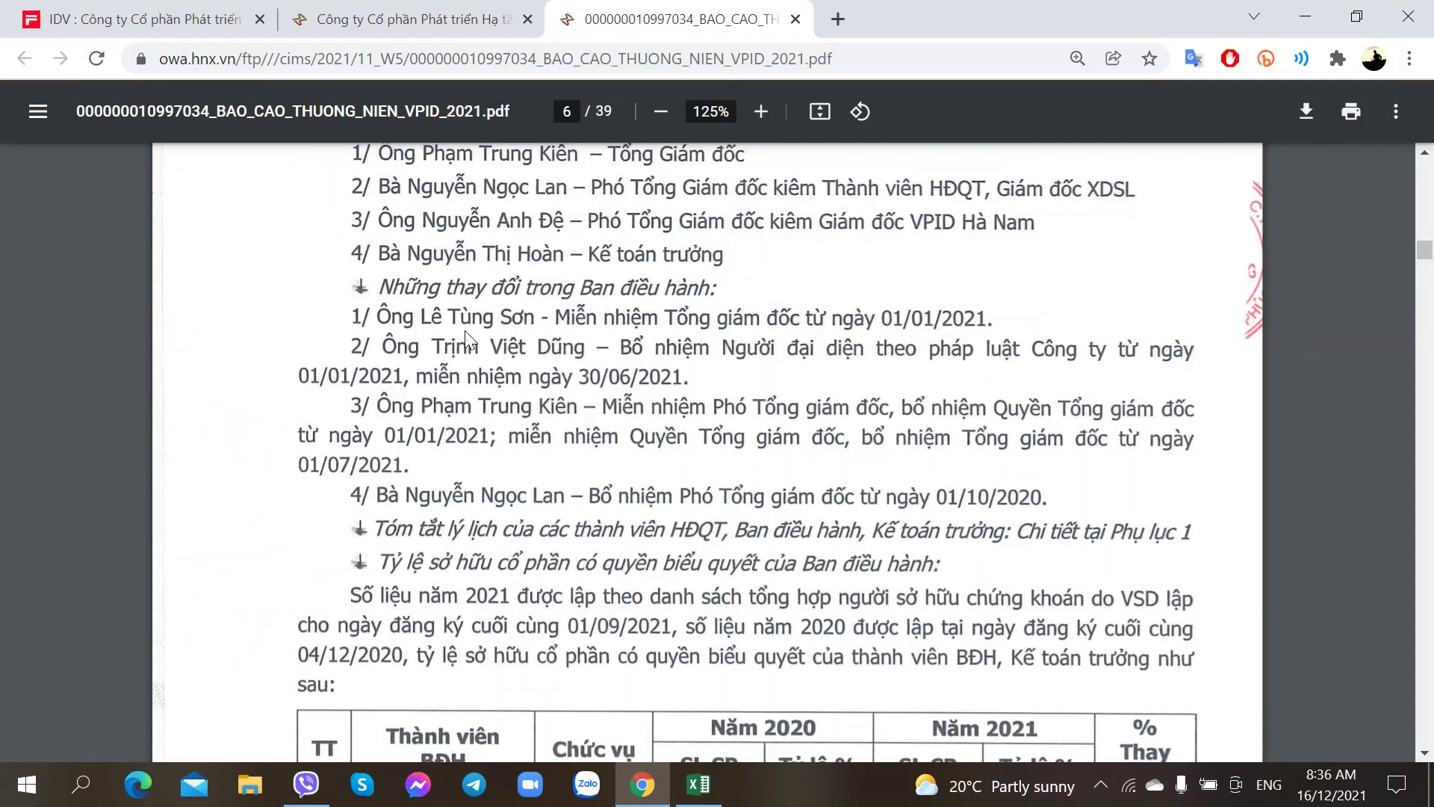
key(alt+Tab)
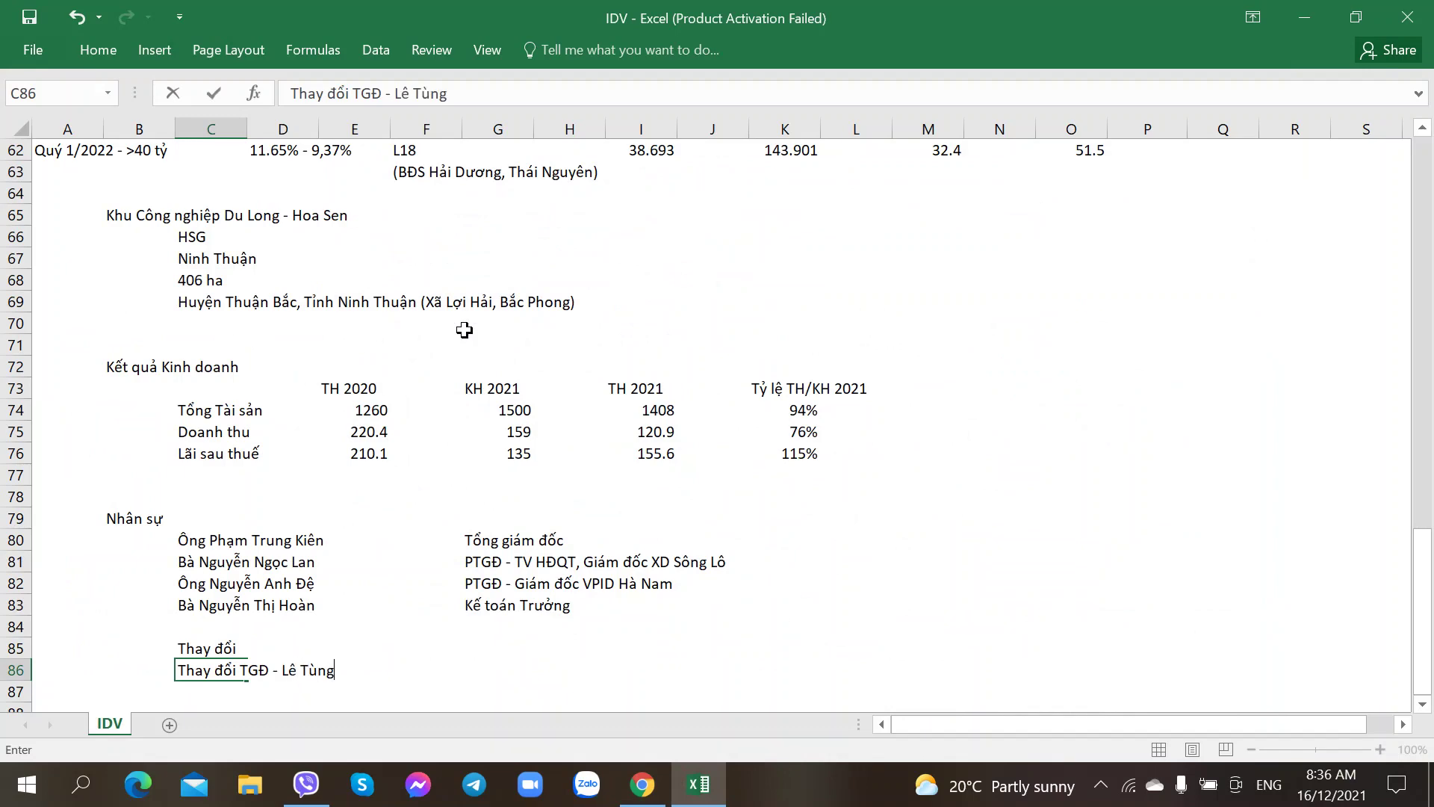
key(Return)
Step: Check the annual report PDF, then select the empty cell below the change note
key(alt+Tab)
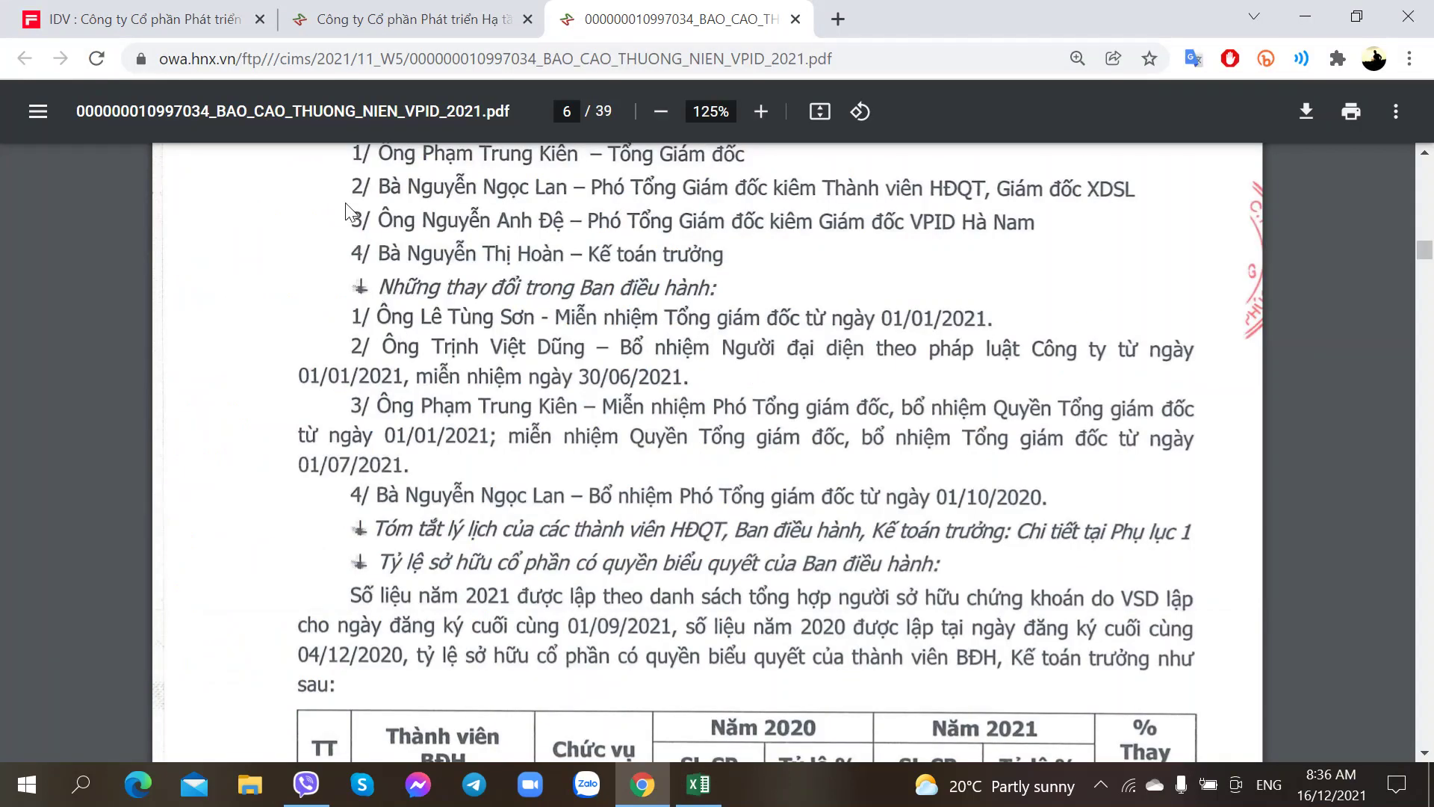
scroll(347, 365, up, 3)
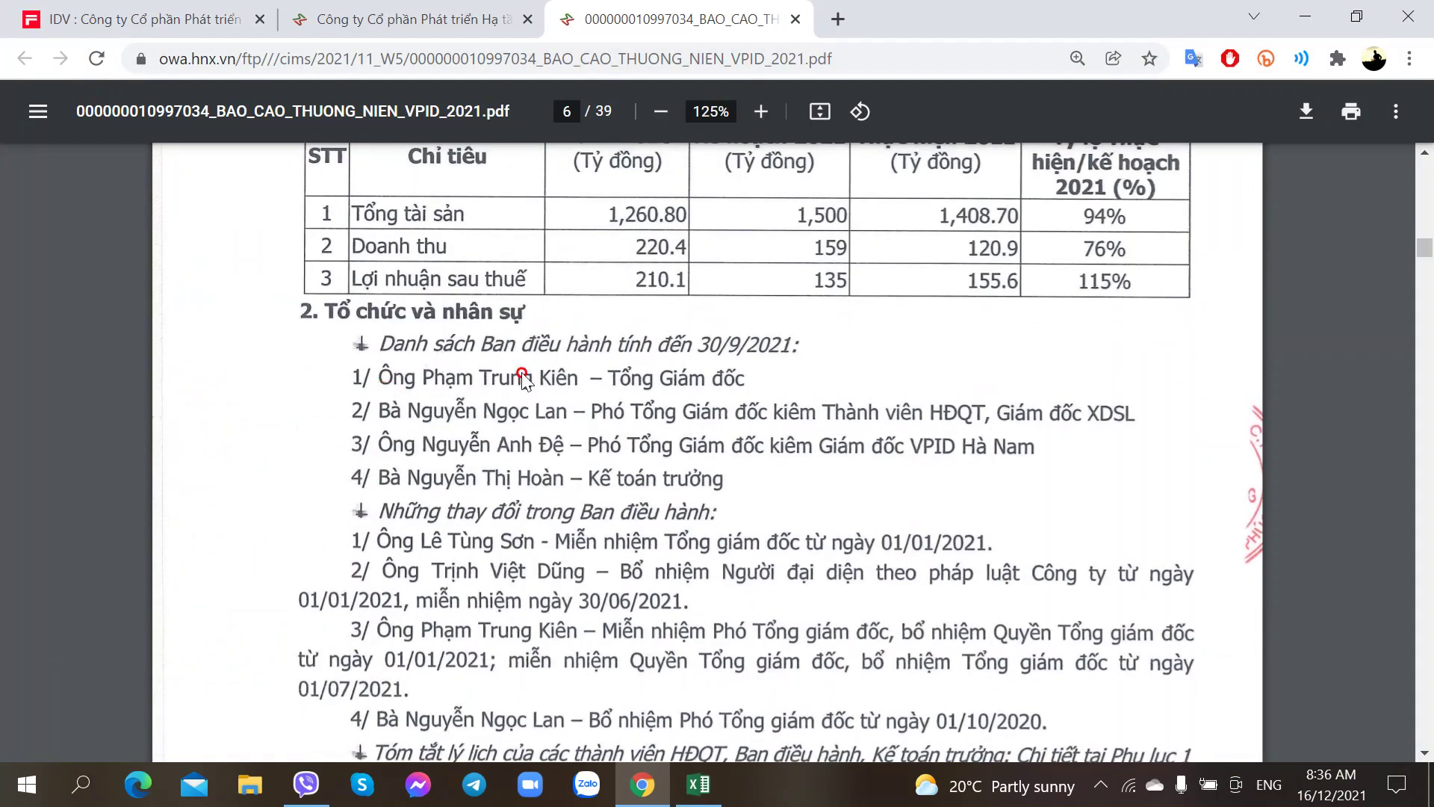
key(alt+Tab)
scroll(359, 533, down, 2)
click(487, 543)
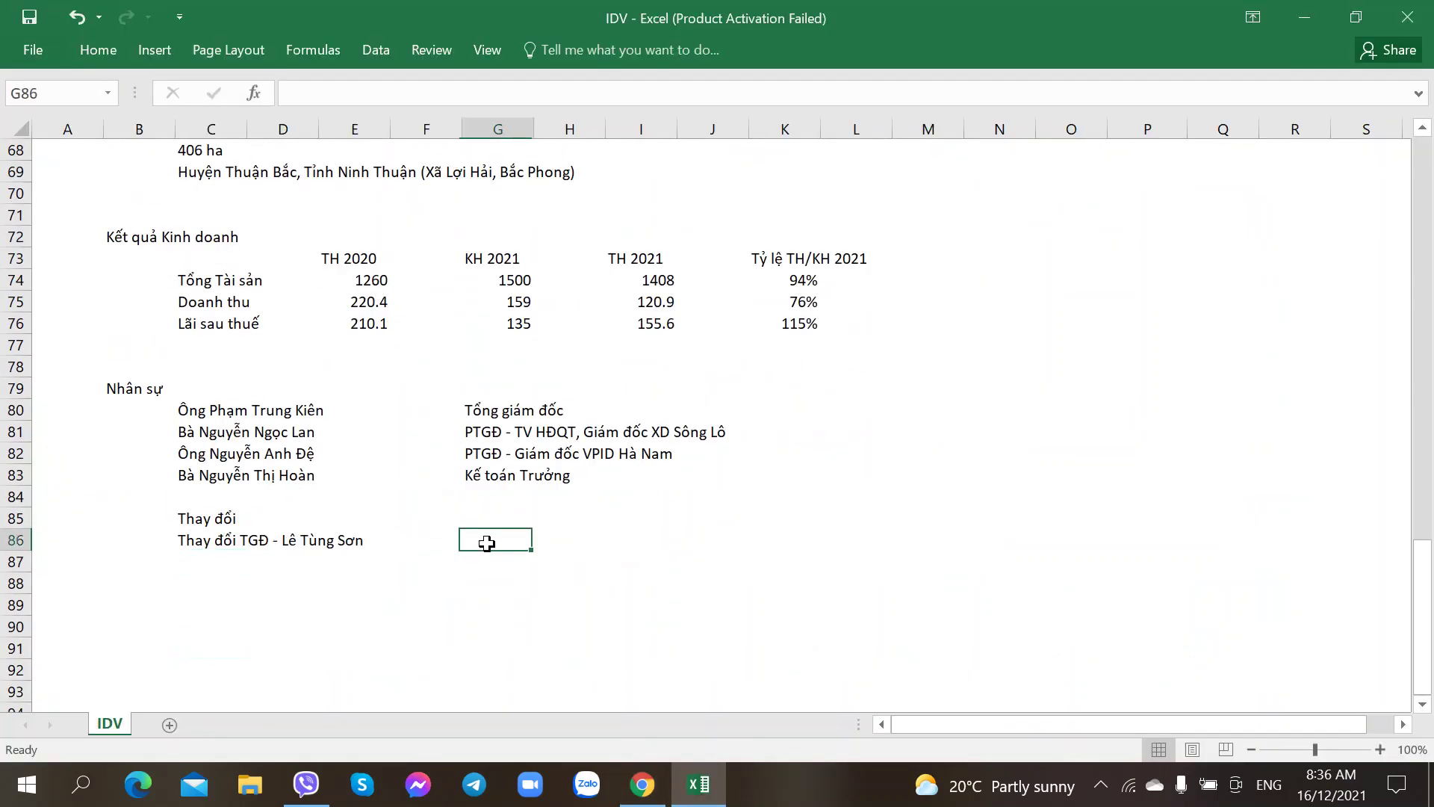
click(189, 563)
key(alt+Tab)
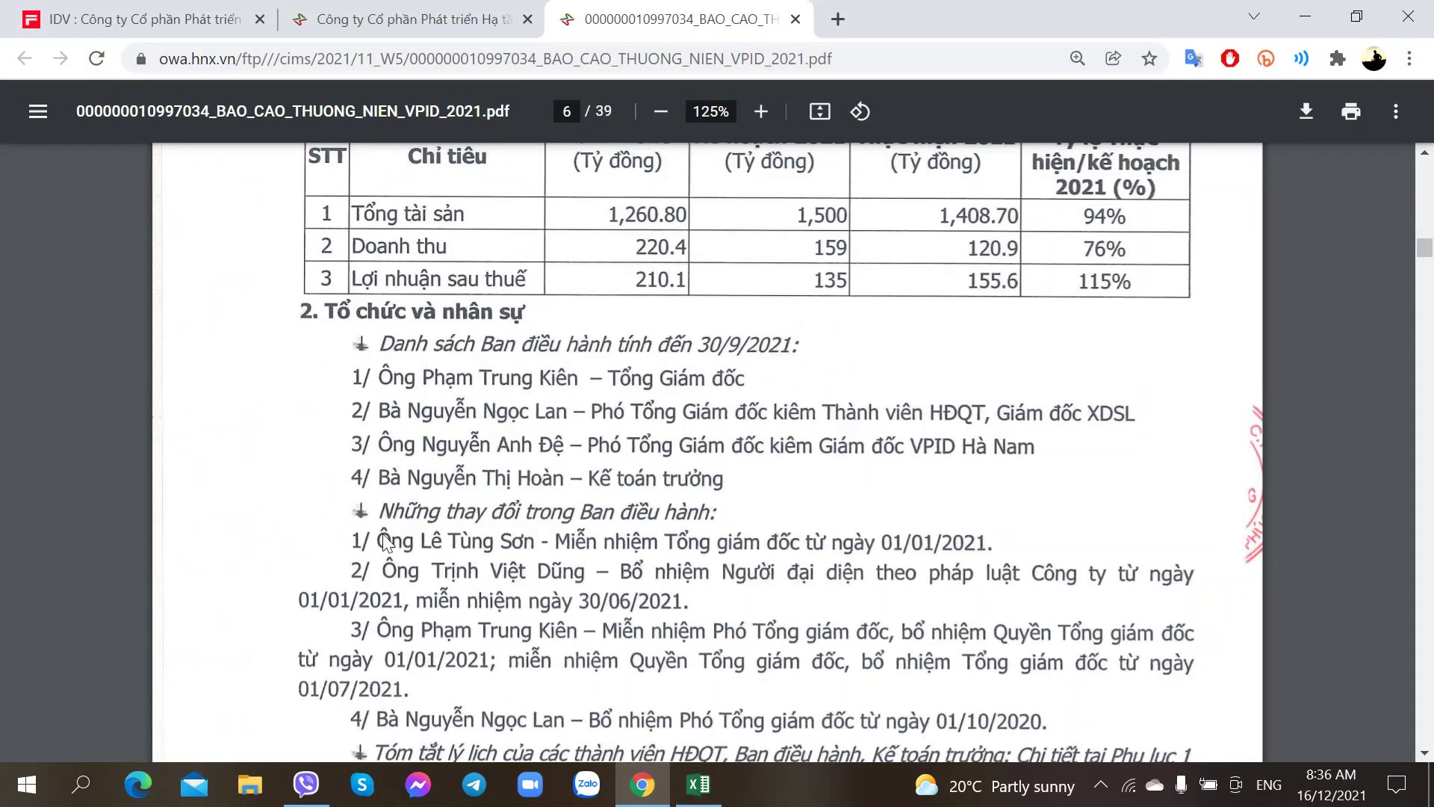
Step: Read the report's Những thay đổi trong Ban điều hành list, then return to the IDV sheet
scroll(481, 541, down, 2)
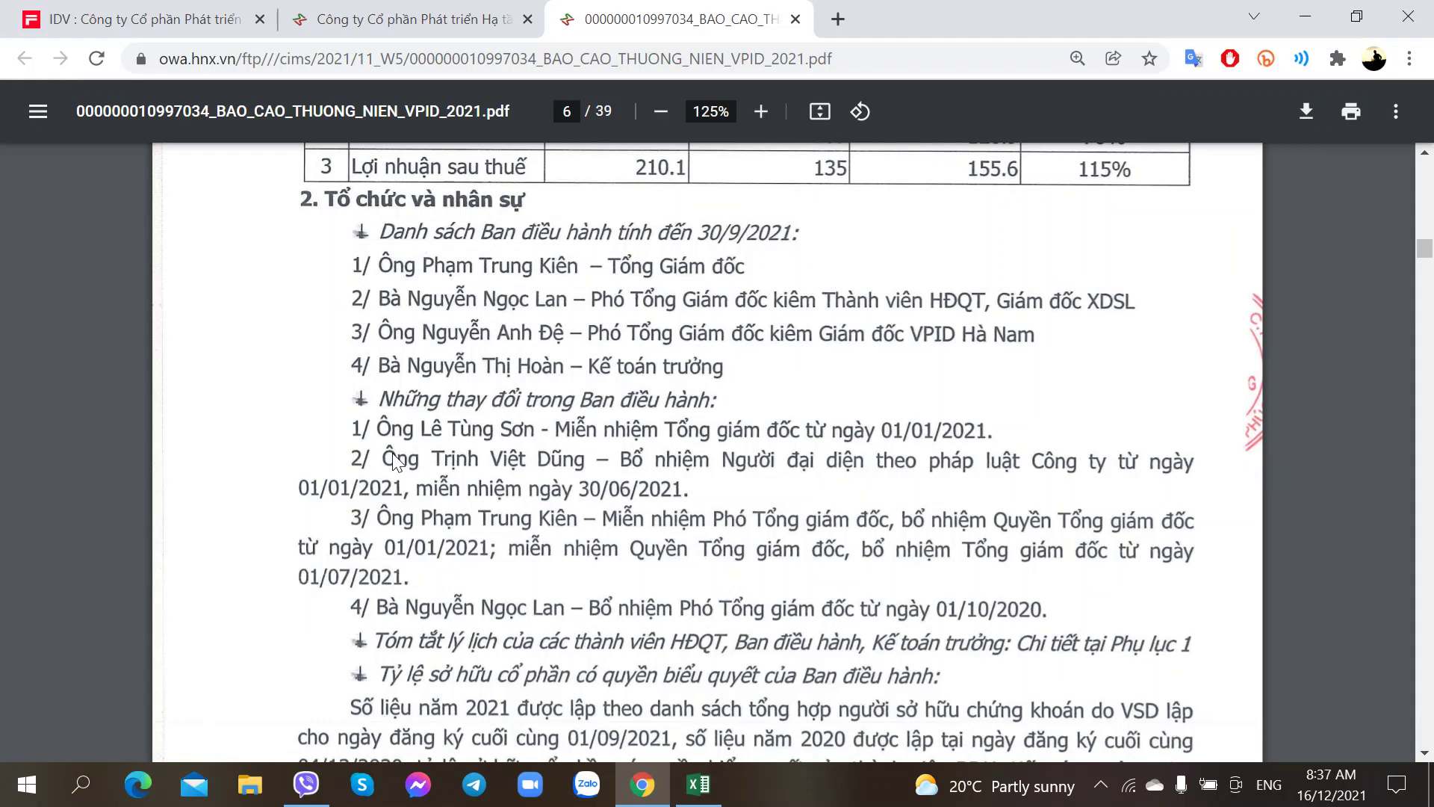
scroll(394, 459, down, 1)
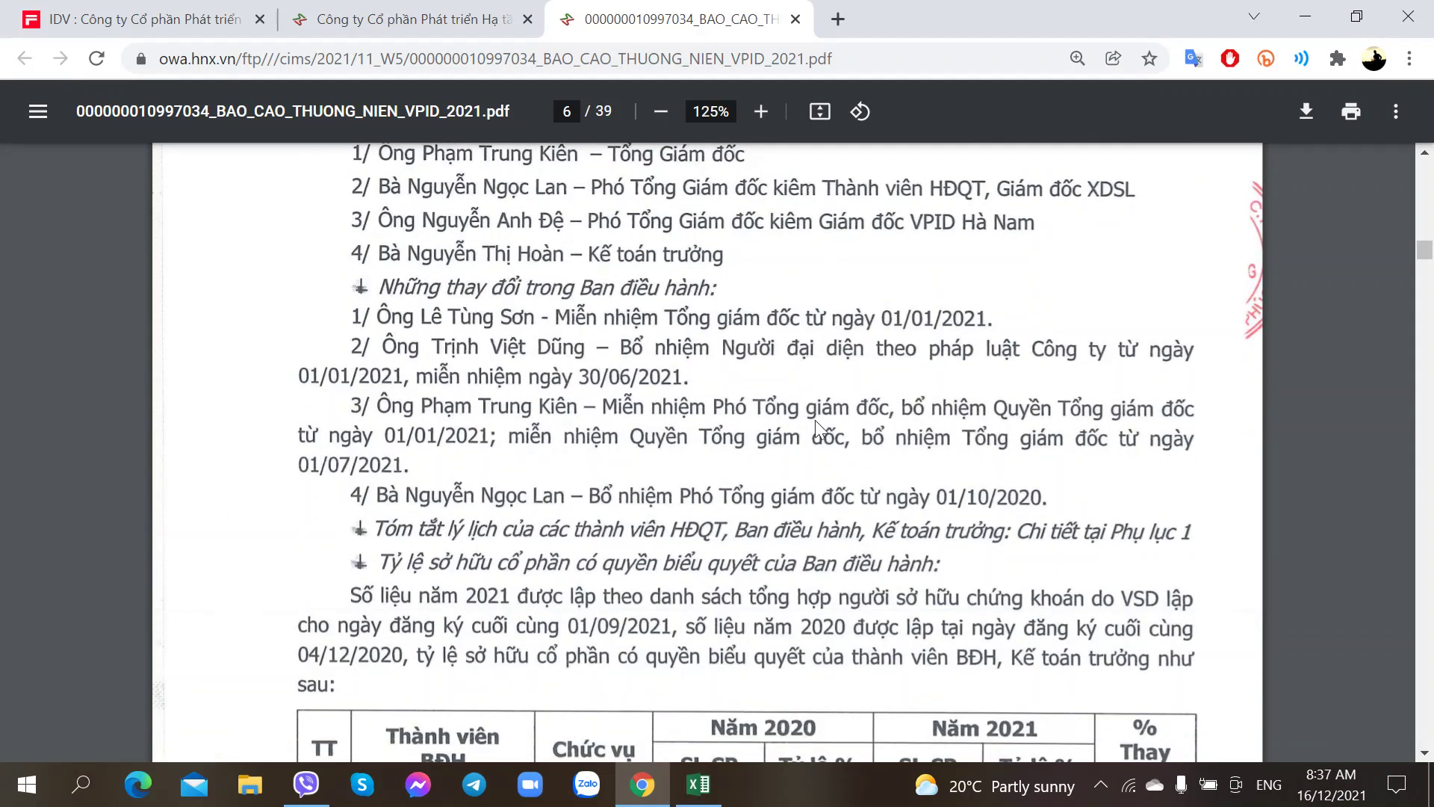
key(alt+Tab)
key(alt+Tab)
key(alt+Tab)
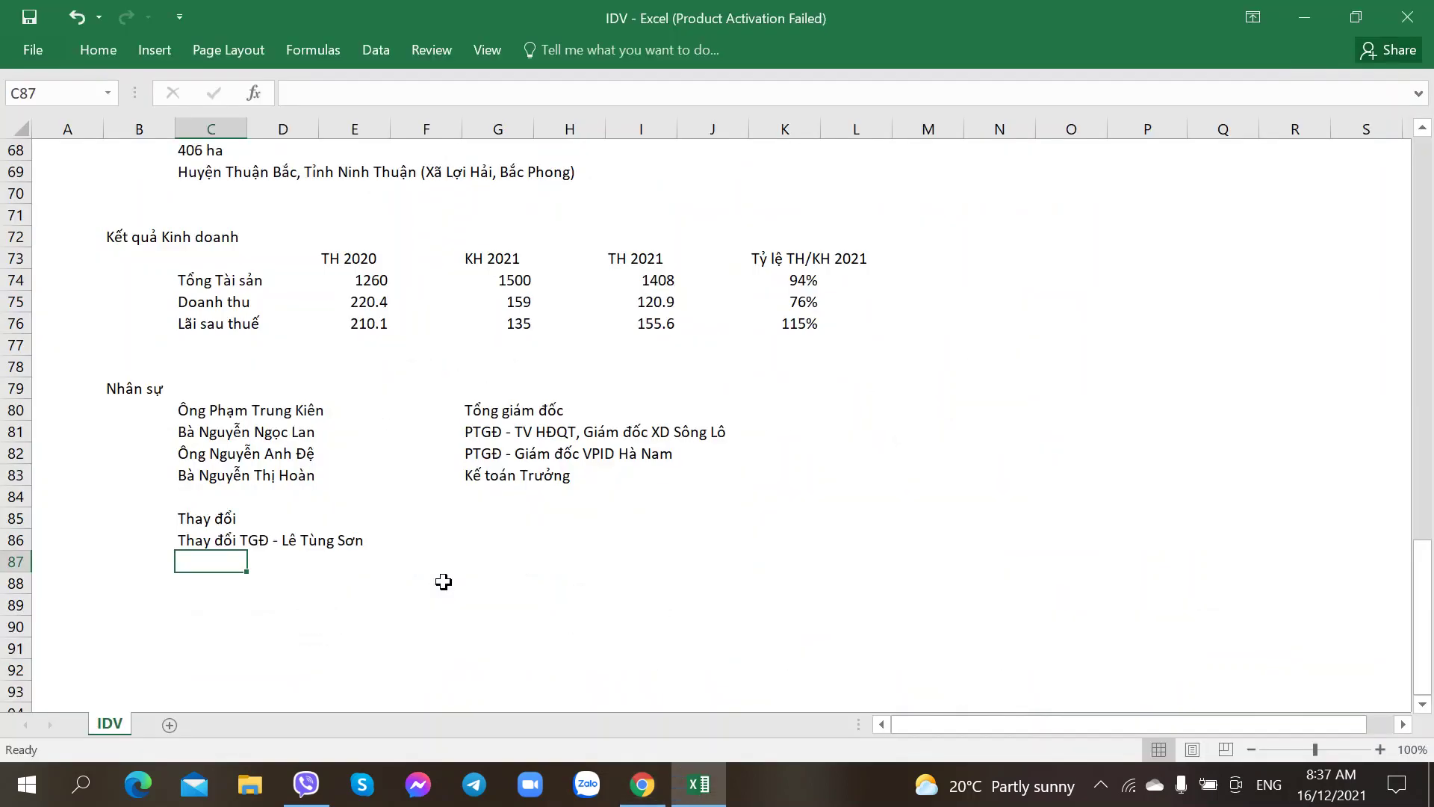
Step: Clear the stray partial entry from C87, leaving row 87 empty
text(Ô)
key(BackSpace)
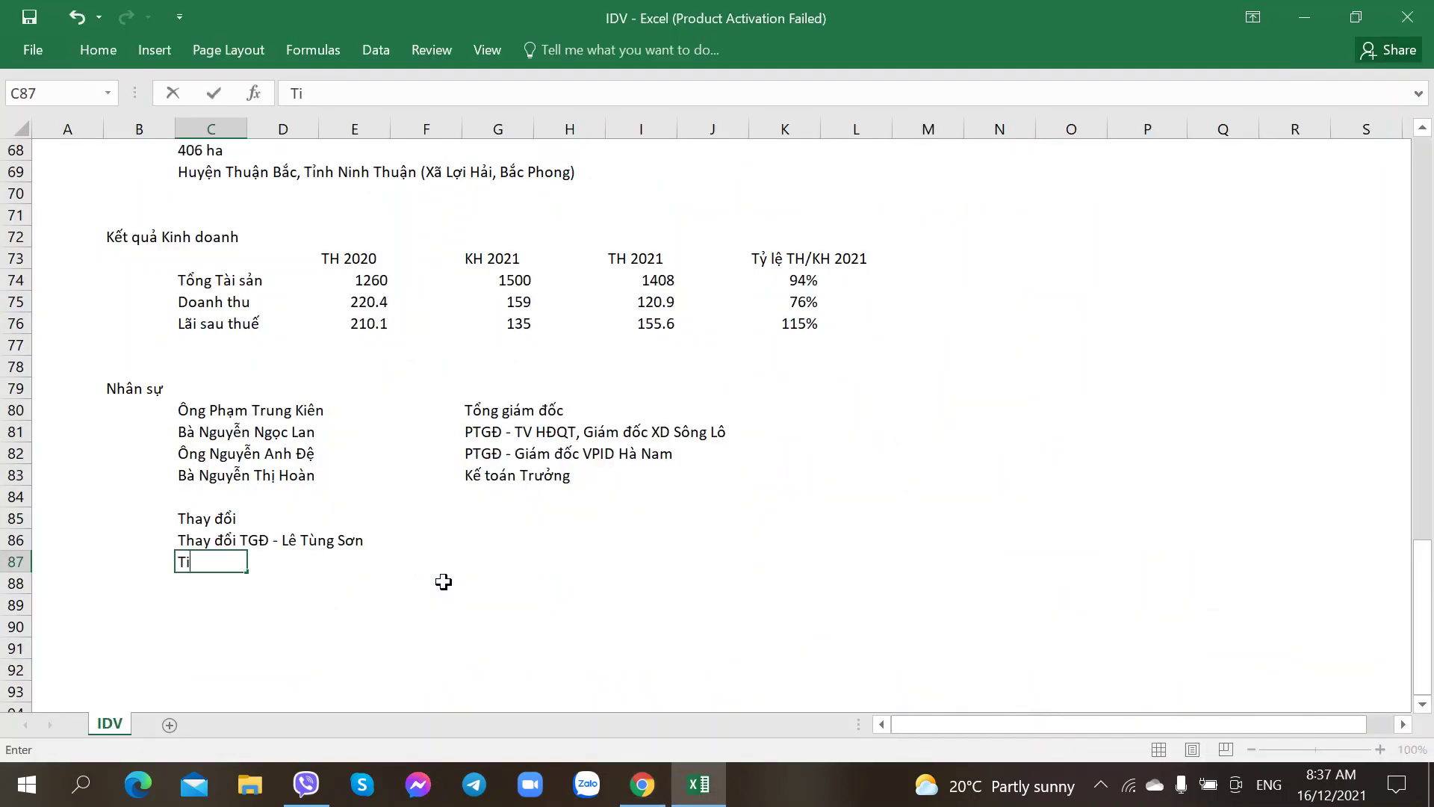
key(BackSpace)
key(BackSpace)
Step: Review the management changes in the annual report PDF, then go to the CafeF IDV page
key(alt+Tab)
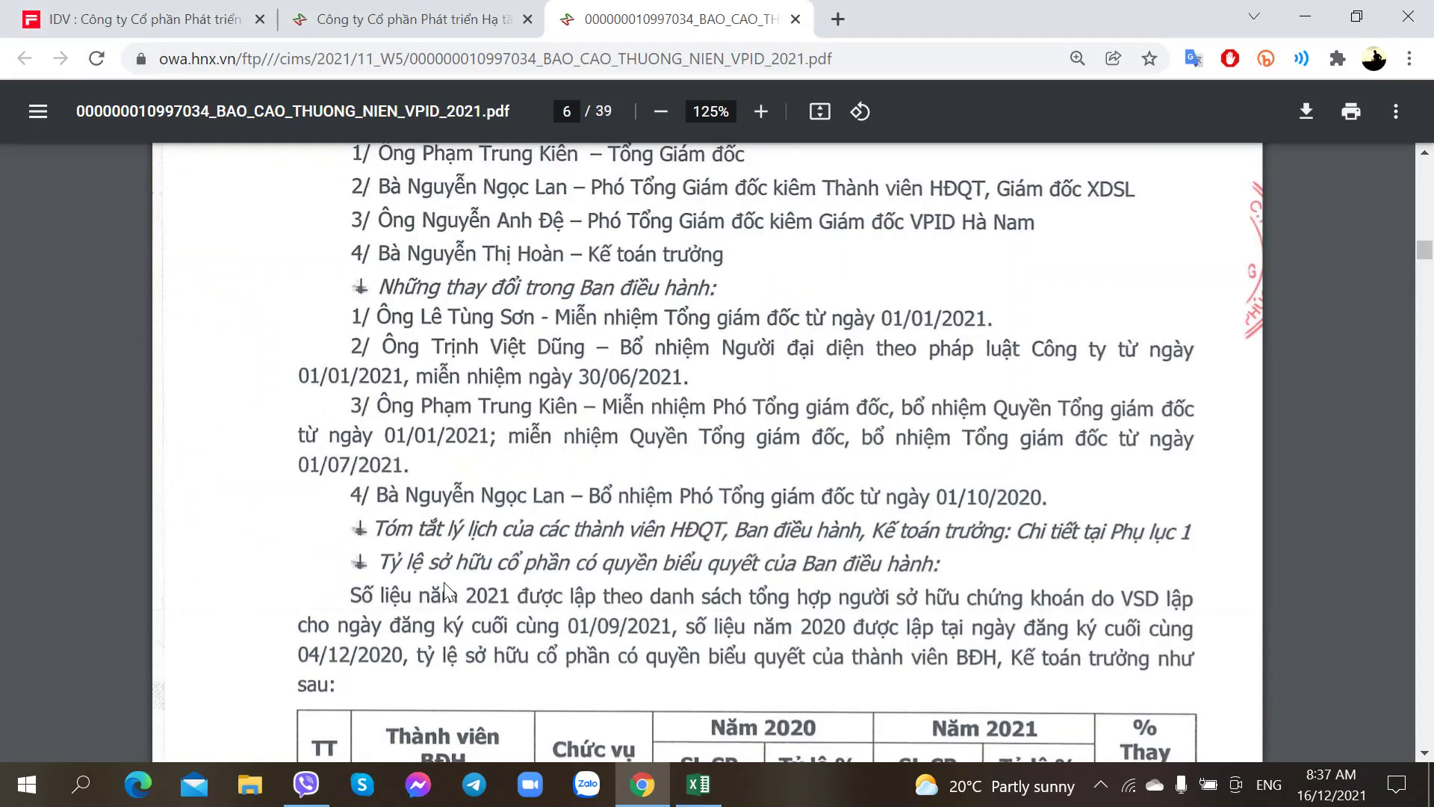
scroll(443, 581, up, 3)
scroll(523, 553, down, 3)
scroll(613, 499, up, 2)
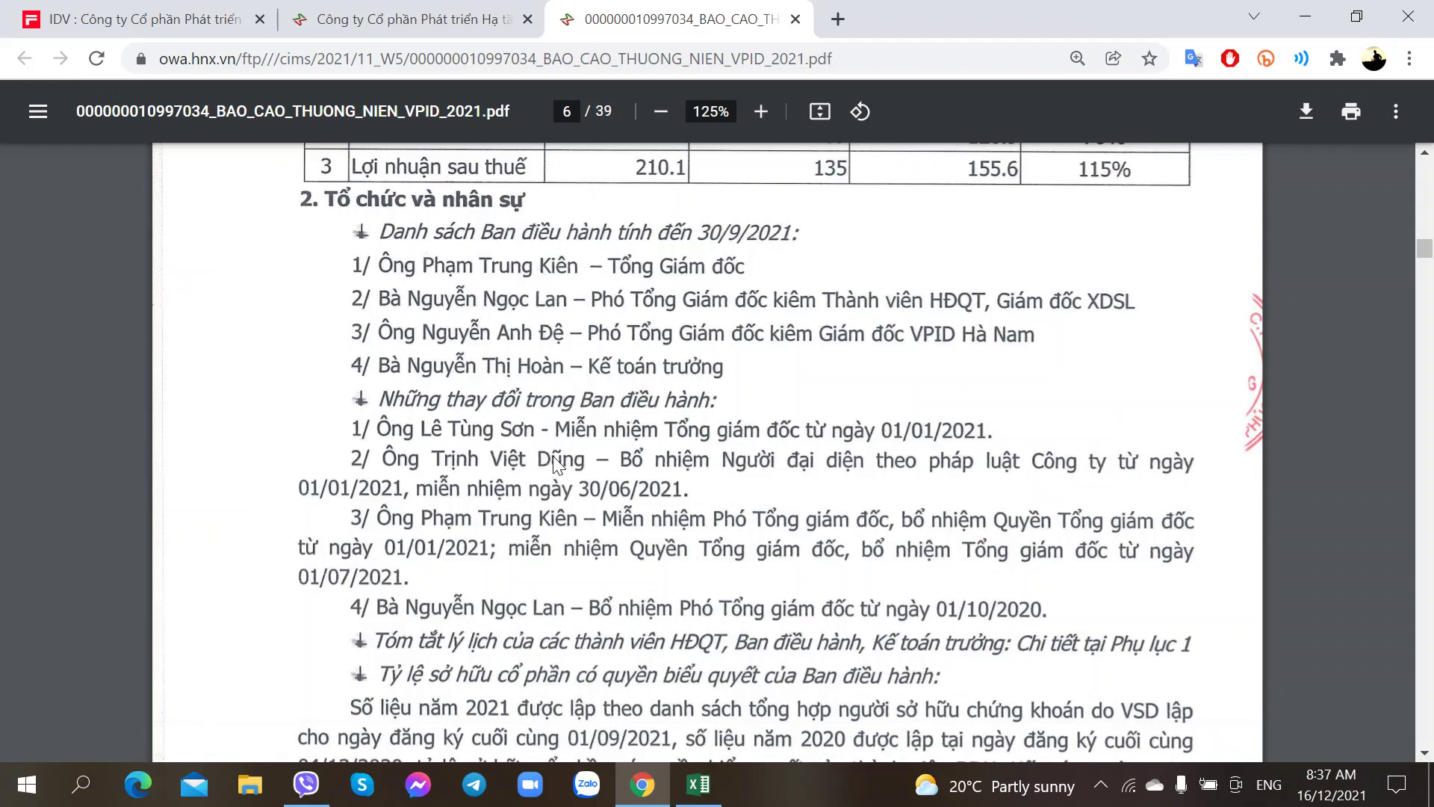
key(ctrl+1)
scroll(422, 467, down, 10)
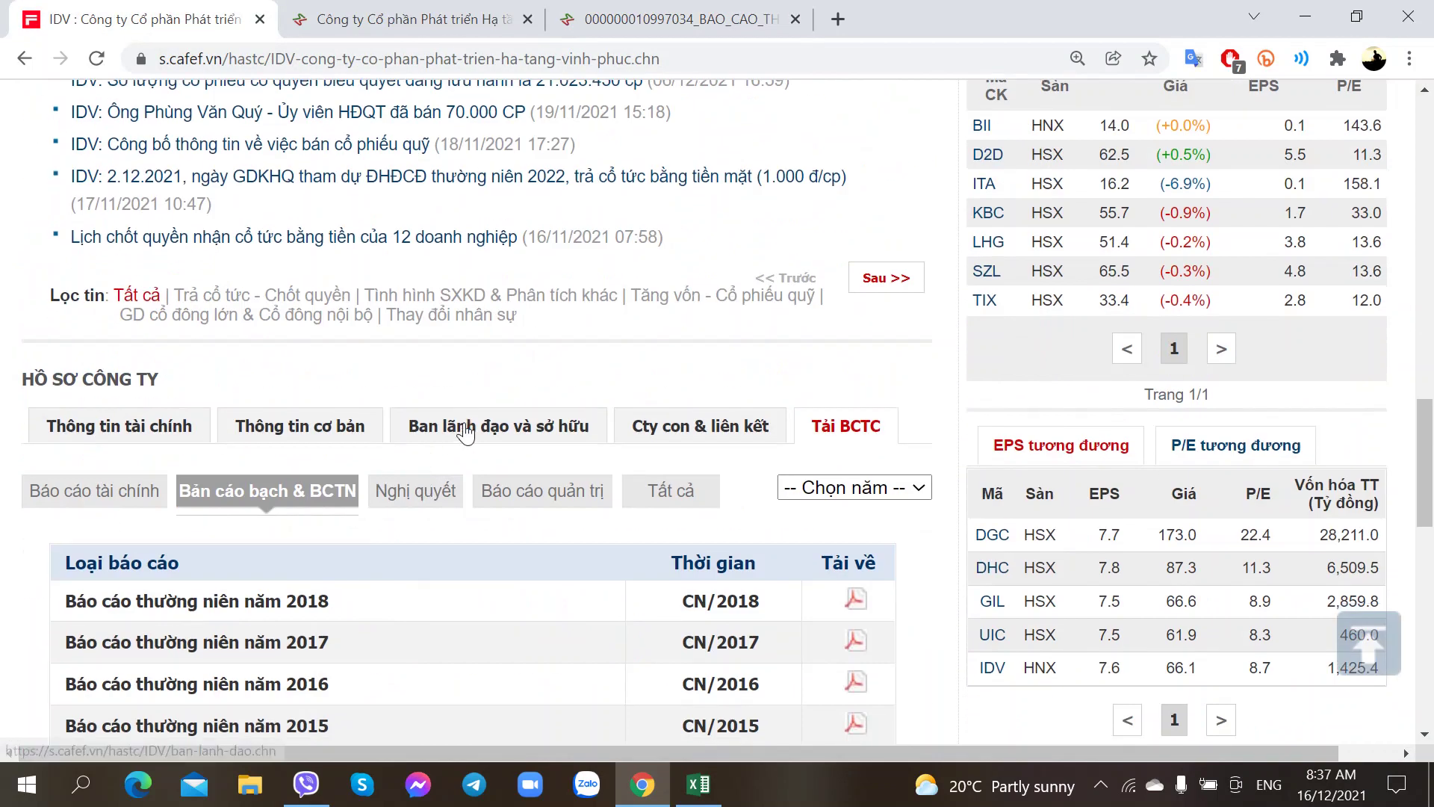
Step: Show CafeF's Ban Giám đốc table and check the former director's age of 64
click(468, 433)
scroll(215, 452, down, 2)
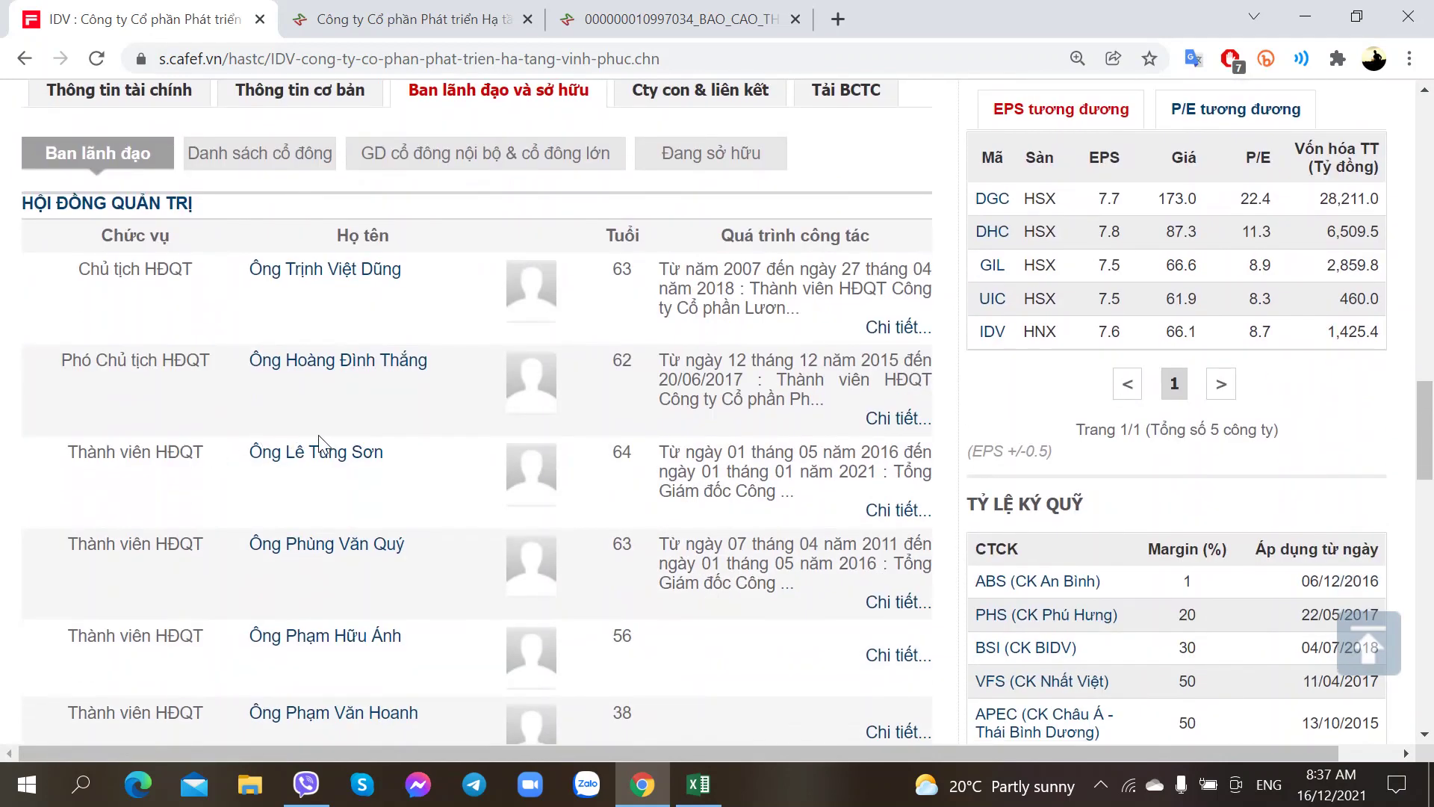
double_click(623, 453)
scroll(441, 532, down, 8)
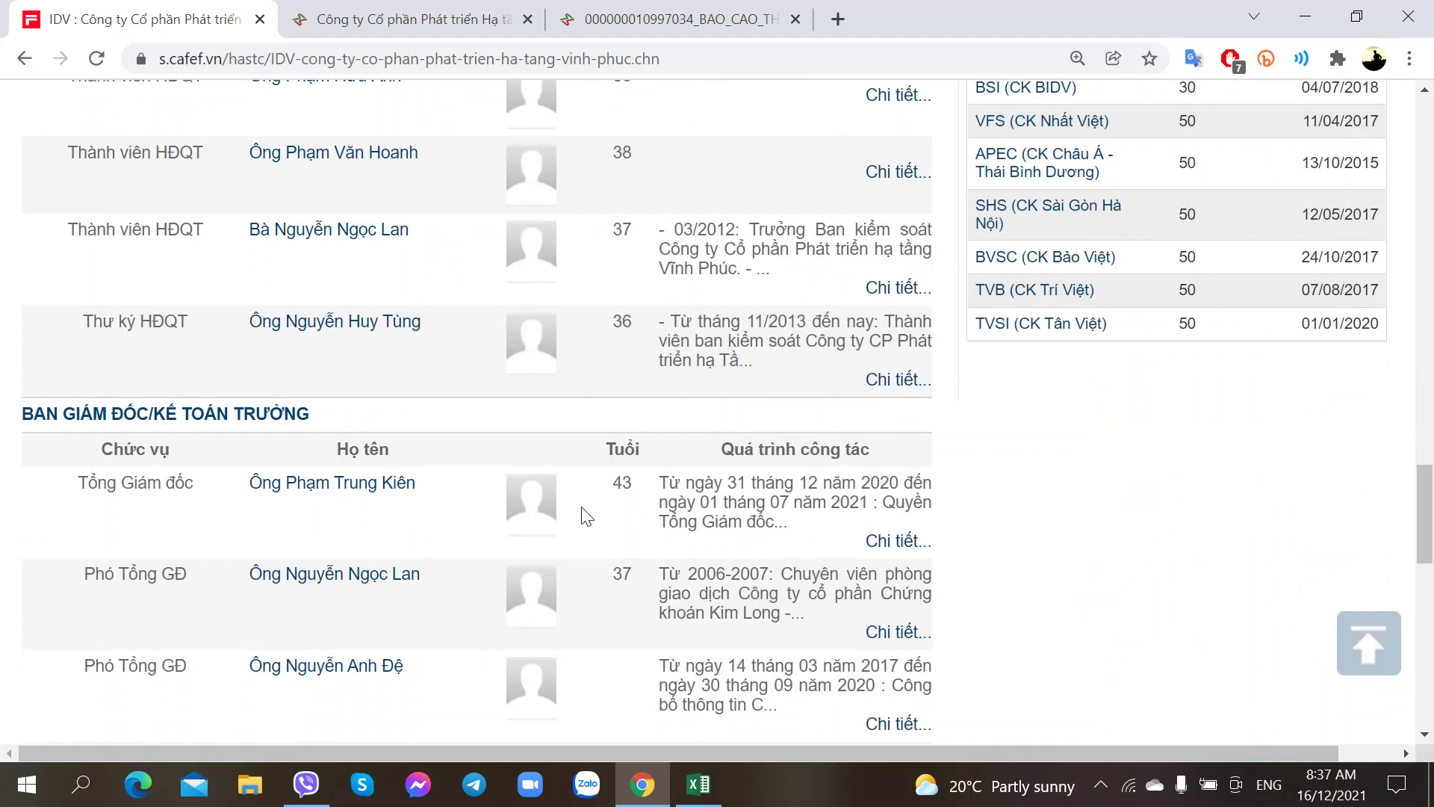
scroll(598, 493, up, 2)
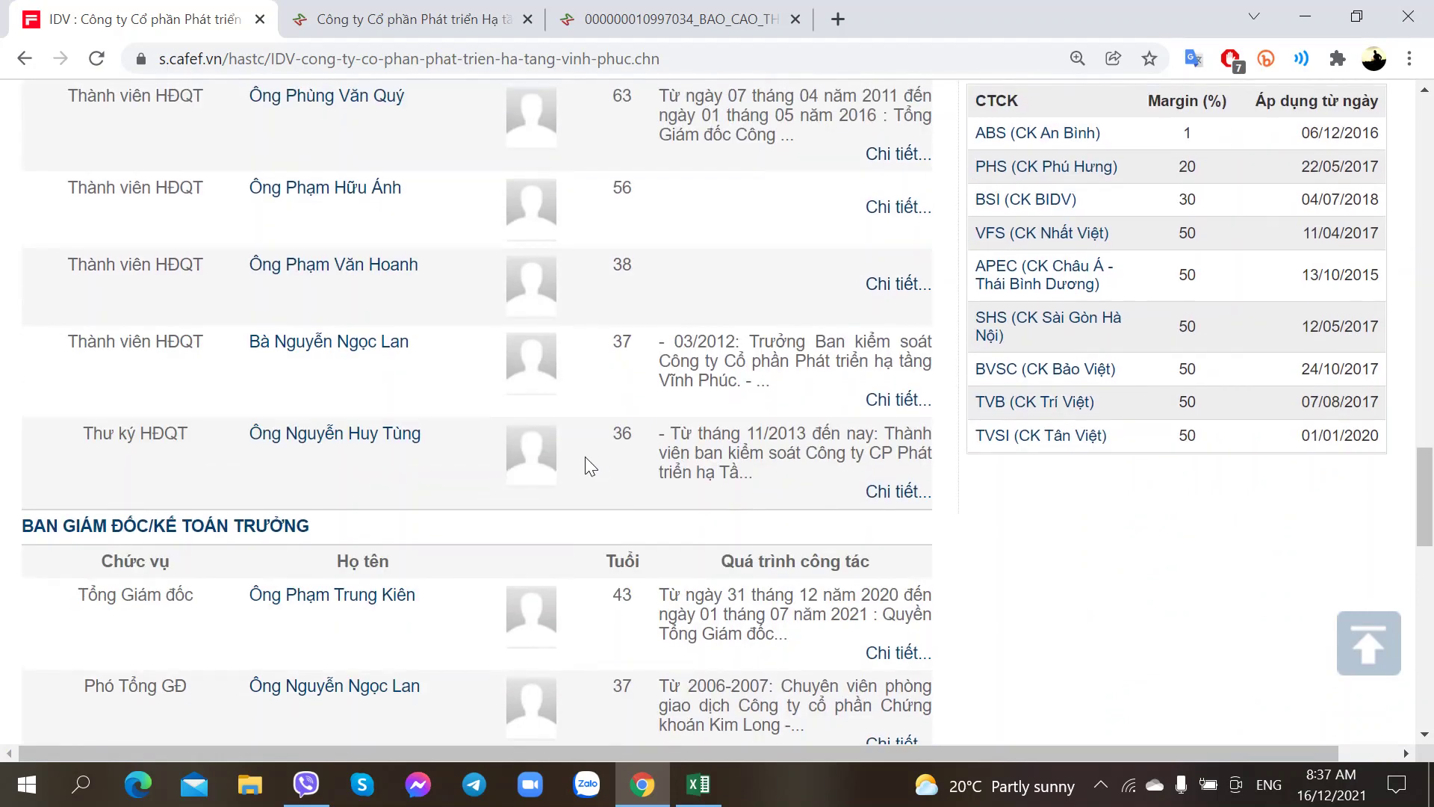
scroll(586, 458, up, 2)
scroll(587, 458, down, 4)
scroll(586, 457, up, 3)
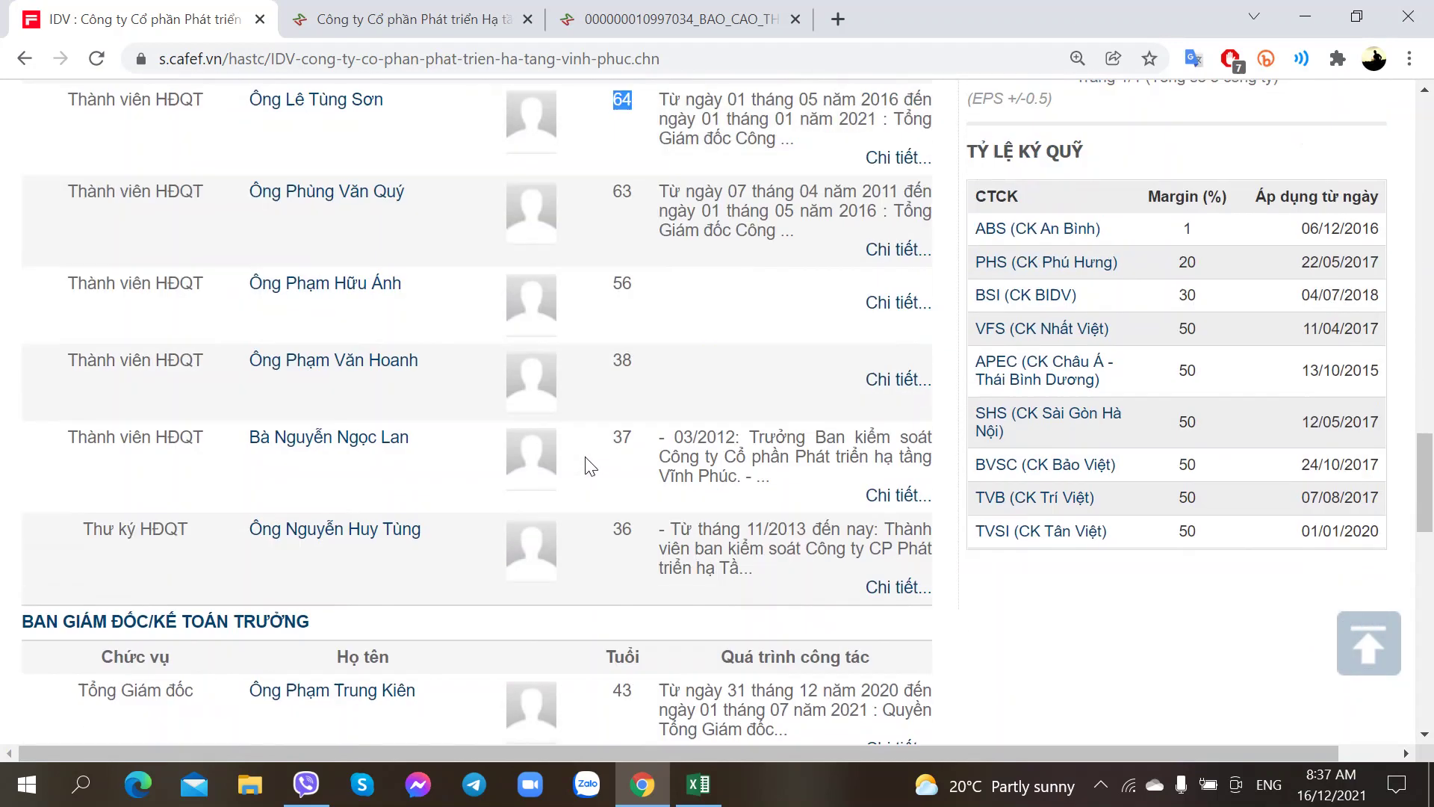
scroll(591, 283, up, 2)
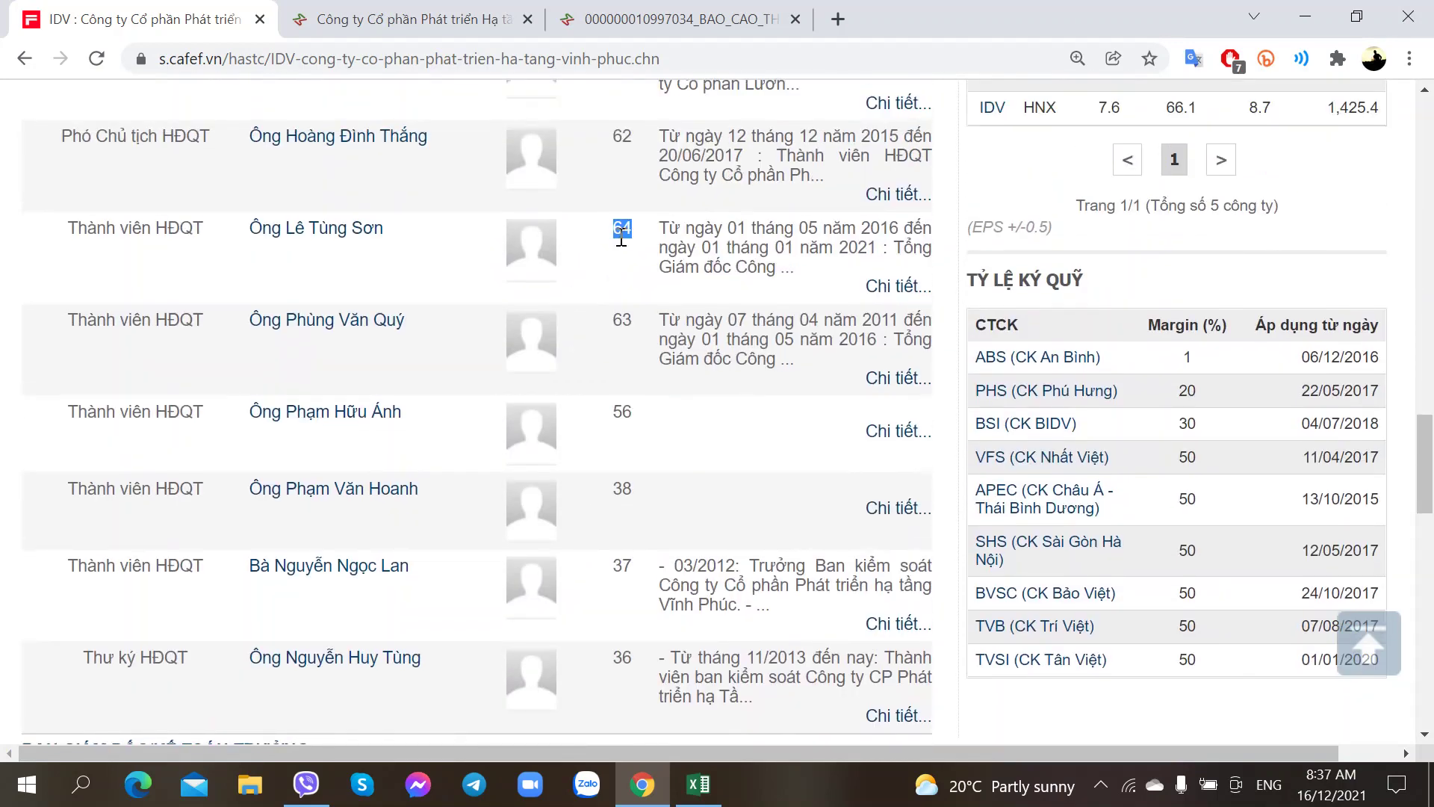
scroll(612, 303, down, 5)
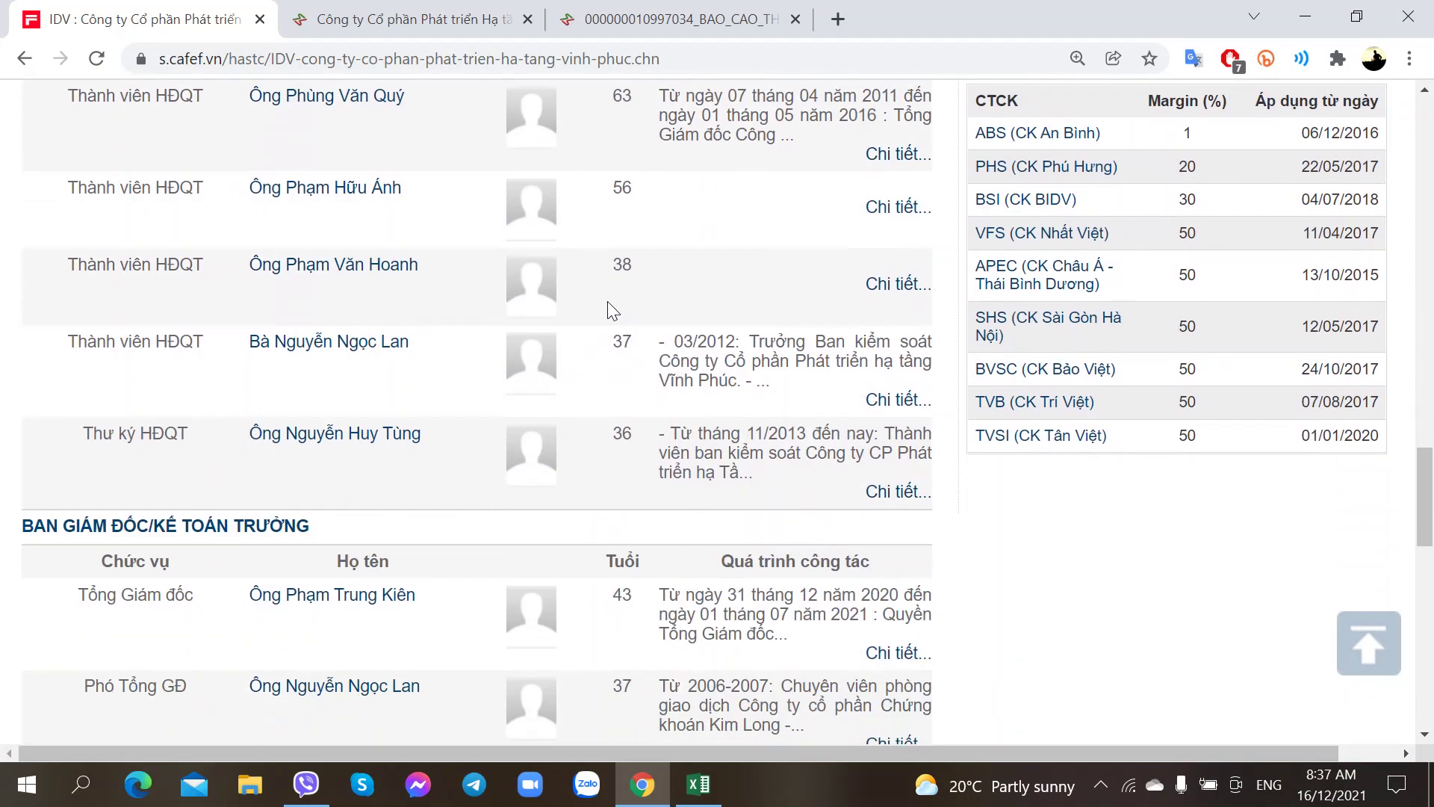
scroll(629, 478, down, 1)
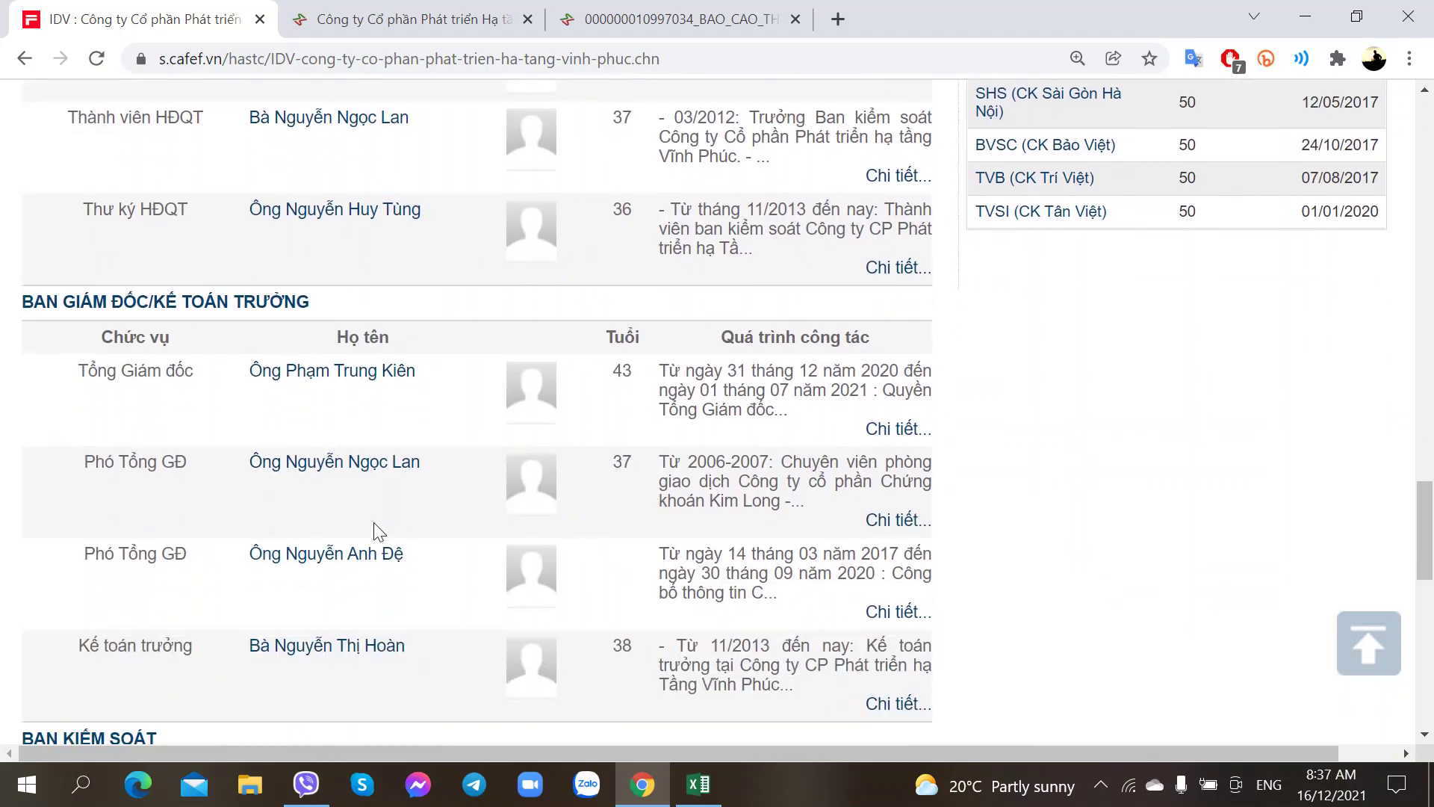
Step: Compare the CafeF executive list with the annual report PDF, ending on the PDF
click(714, 9)
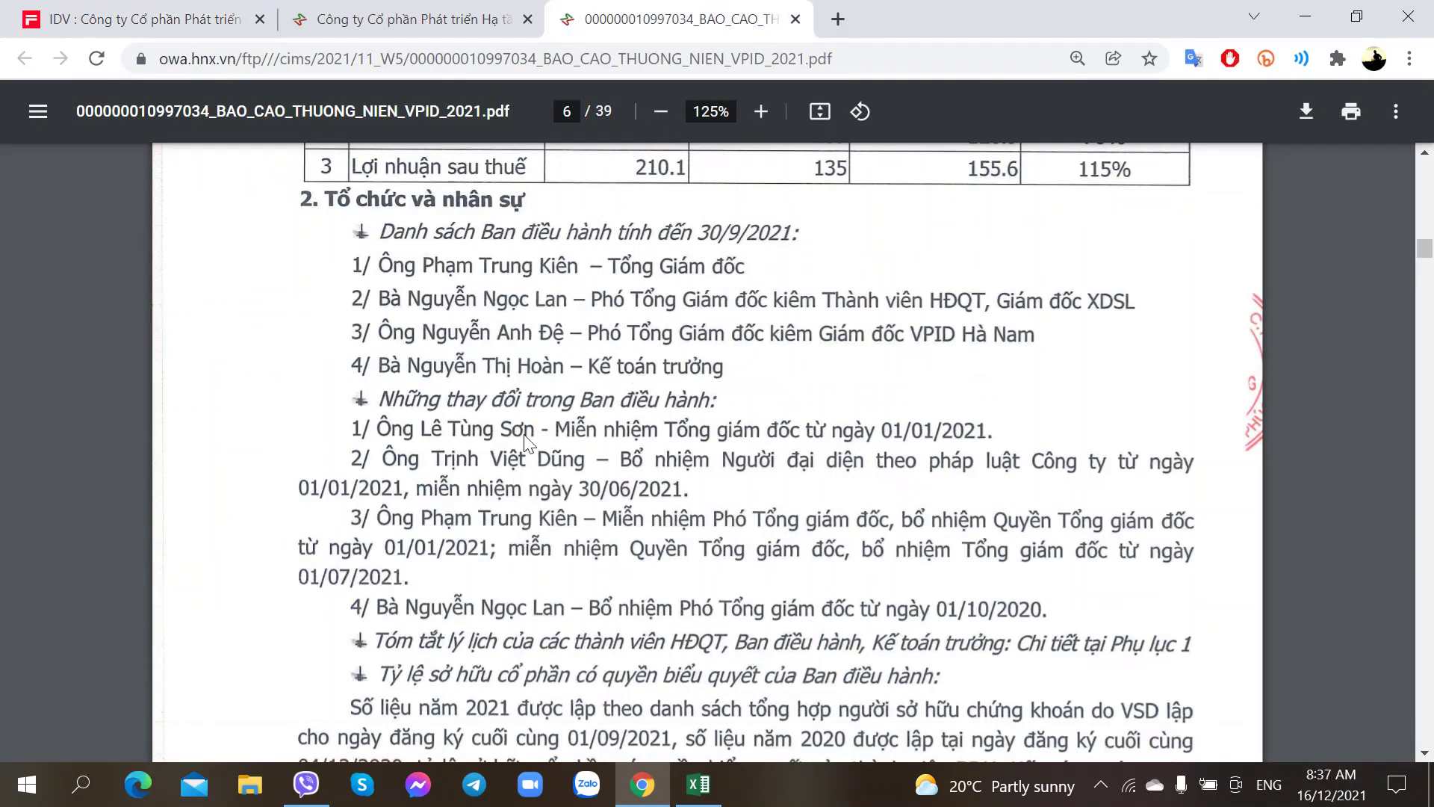
click(168, 11)
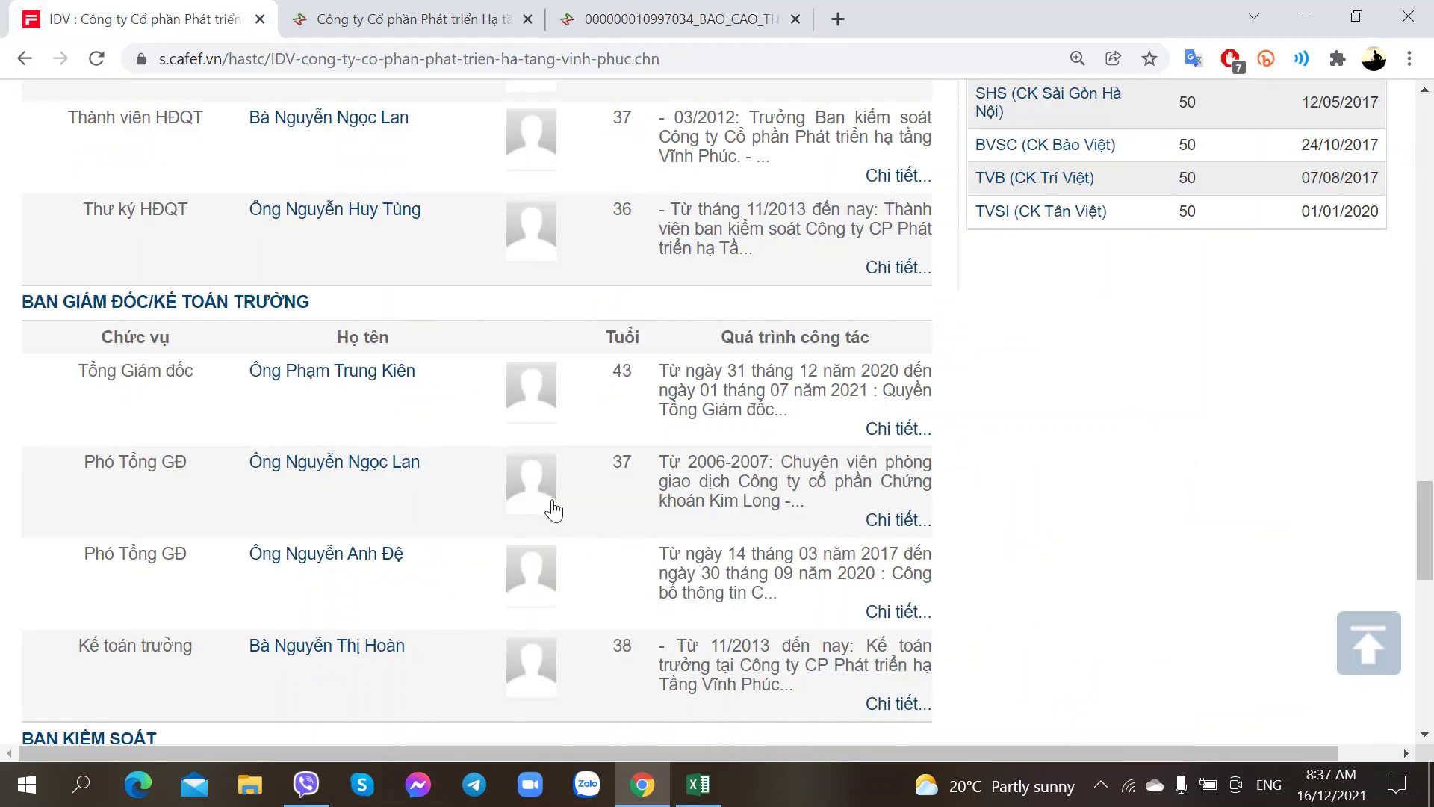
click(653, 13)
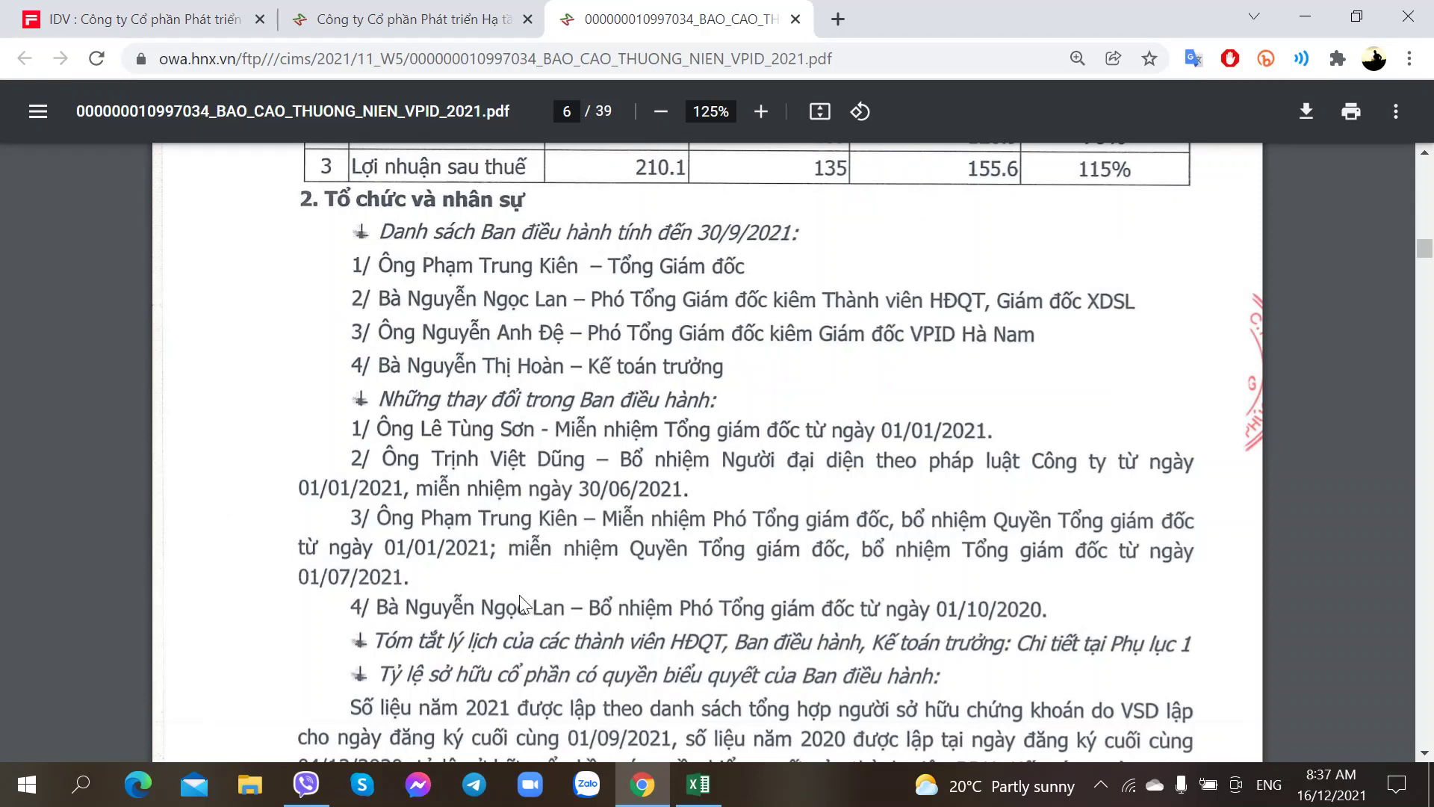
Step: Note in G86 that a younger successor ('bằng Ông … (Trẻ hơn)') replaced the departing CEO
key(alt+Tab)
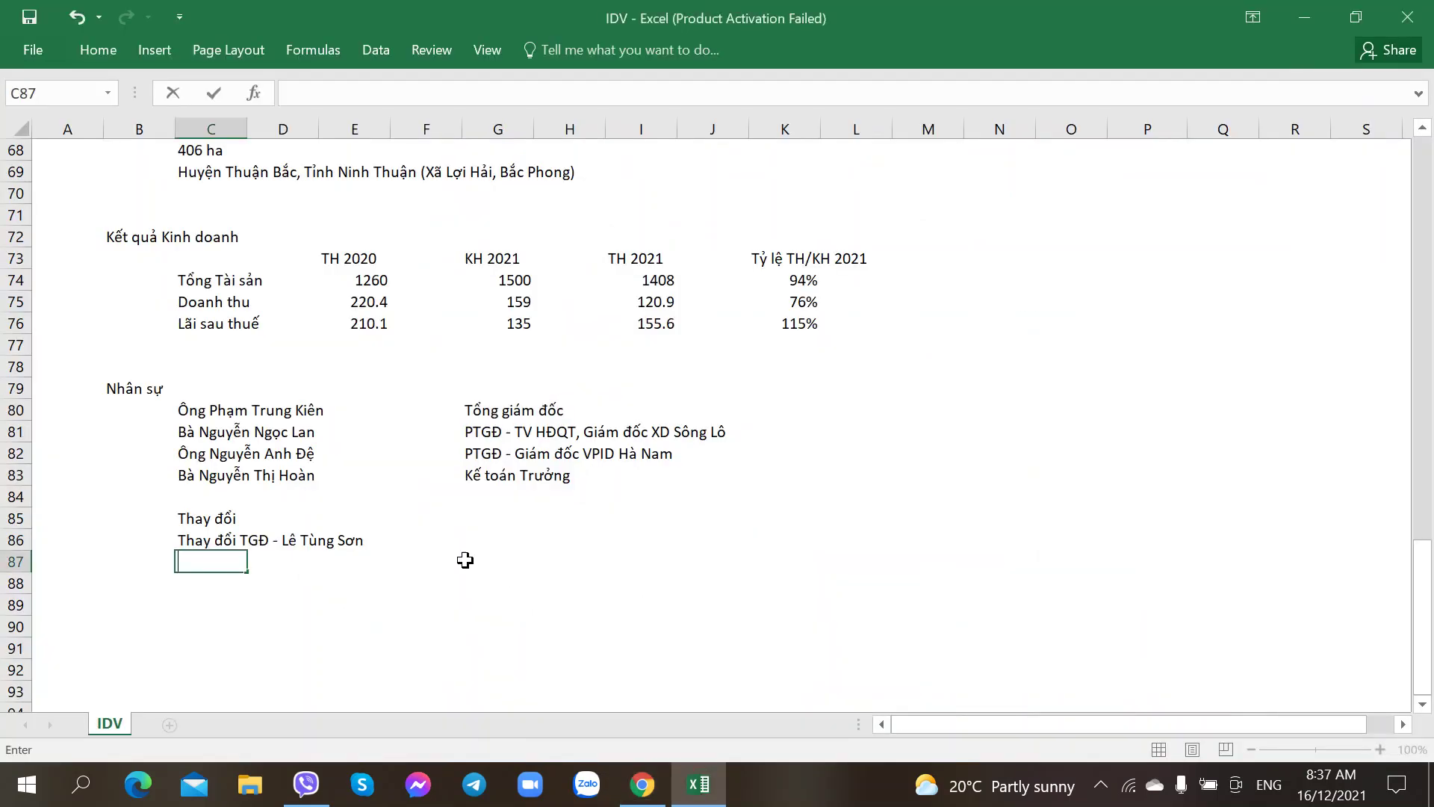
click(471, 560)
click(230, 568)
key(alt+Tab)
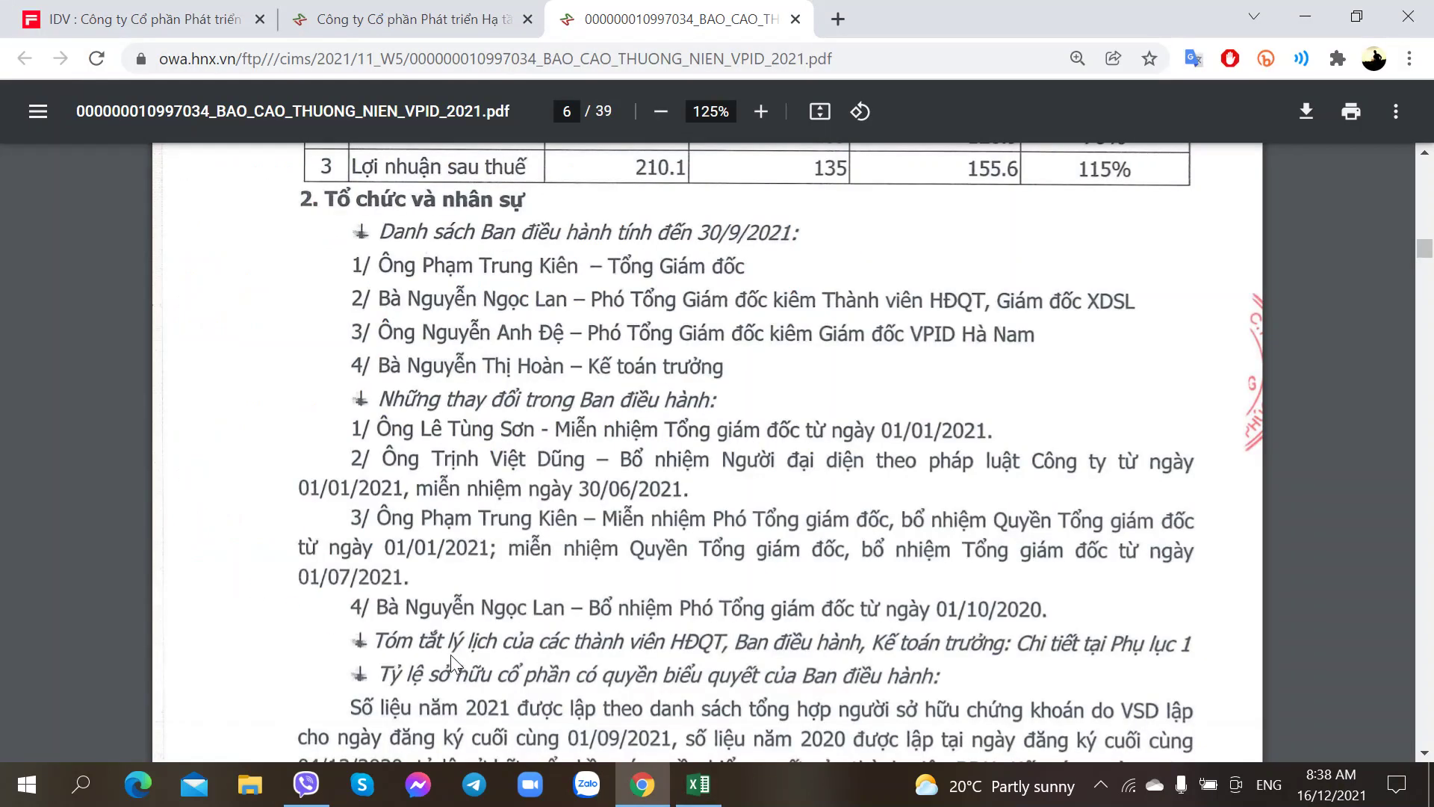
key(alt+Tab)
key(Right)
key(Right)
key(Right)
key(Right)
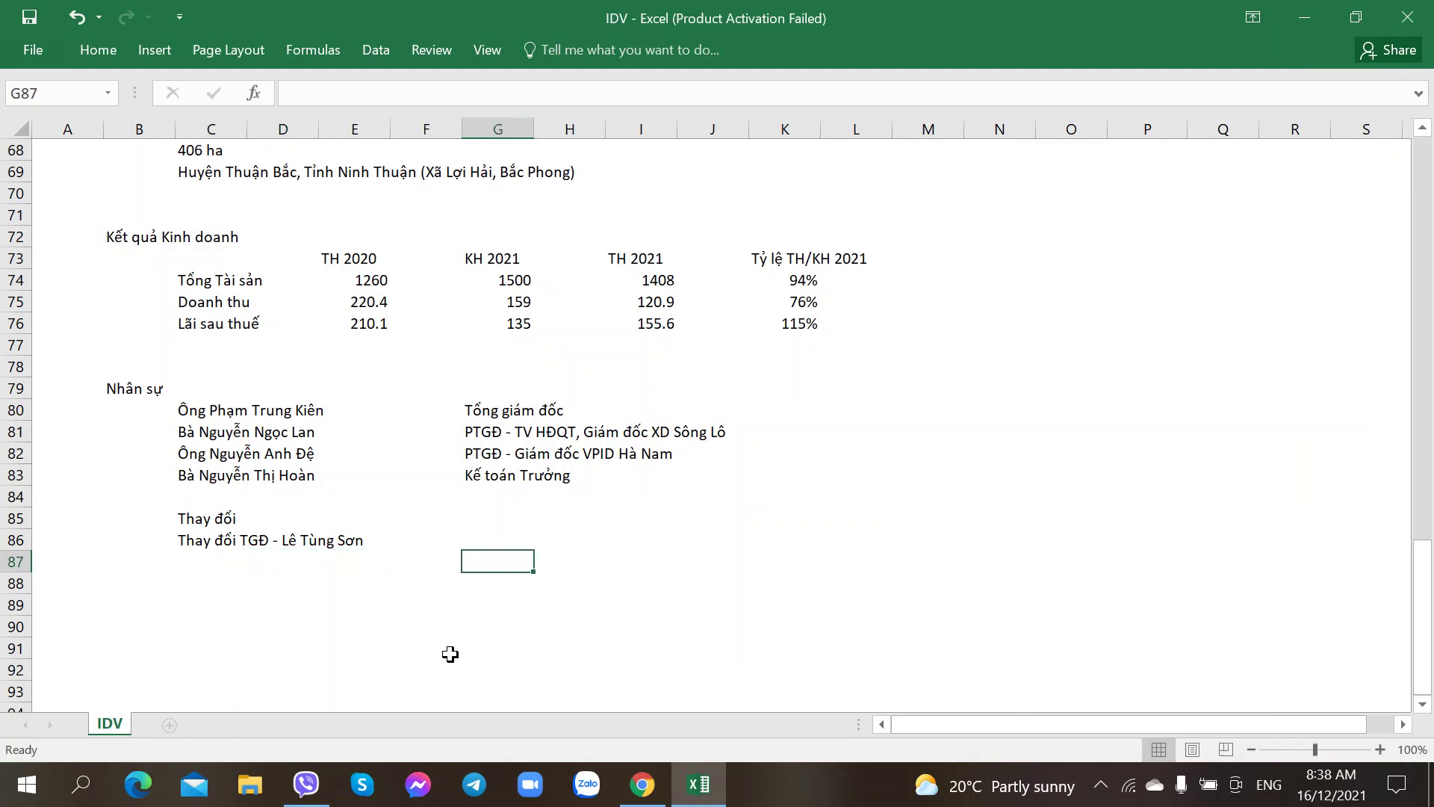
key(Up)
text(bằn)
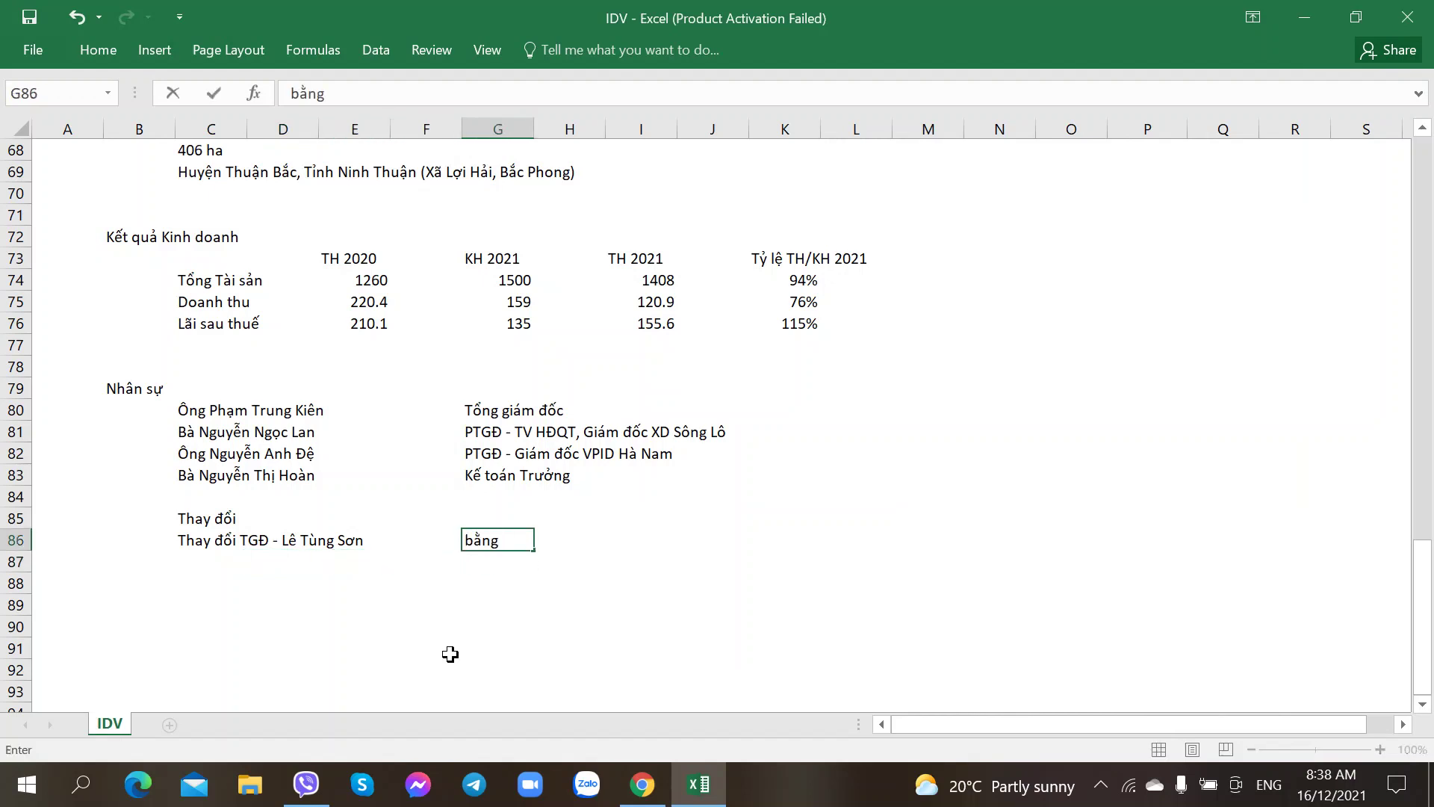
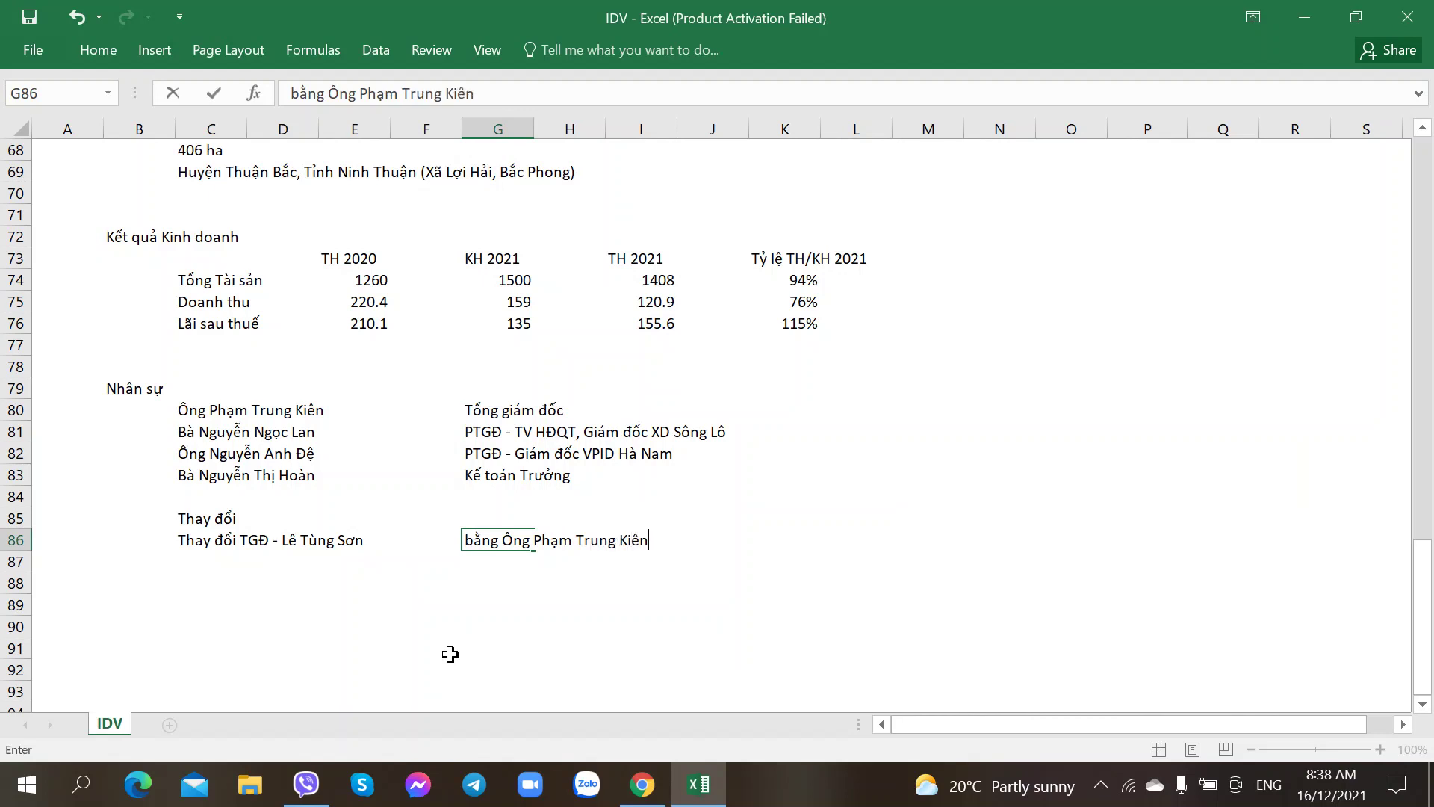
text( (Trẻ hơn))
key(Return)
Step: Record in C87 the appointment of the new female deputy CEO (Phó TGĐ)
key(Home)
key(Right)
key(Right)
key(alt+Tab)
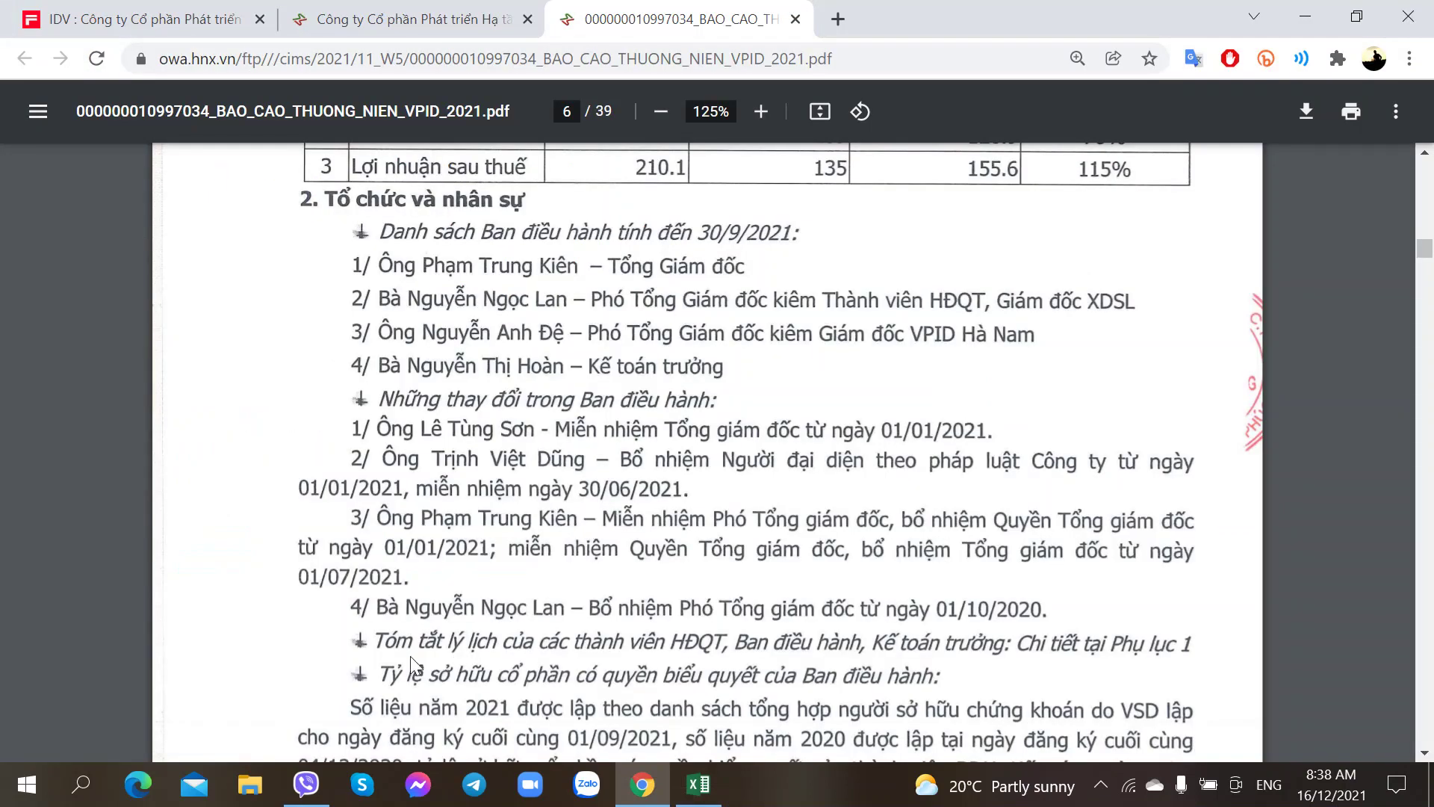
scroll(396, 612, down, 2)
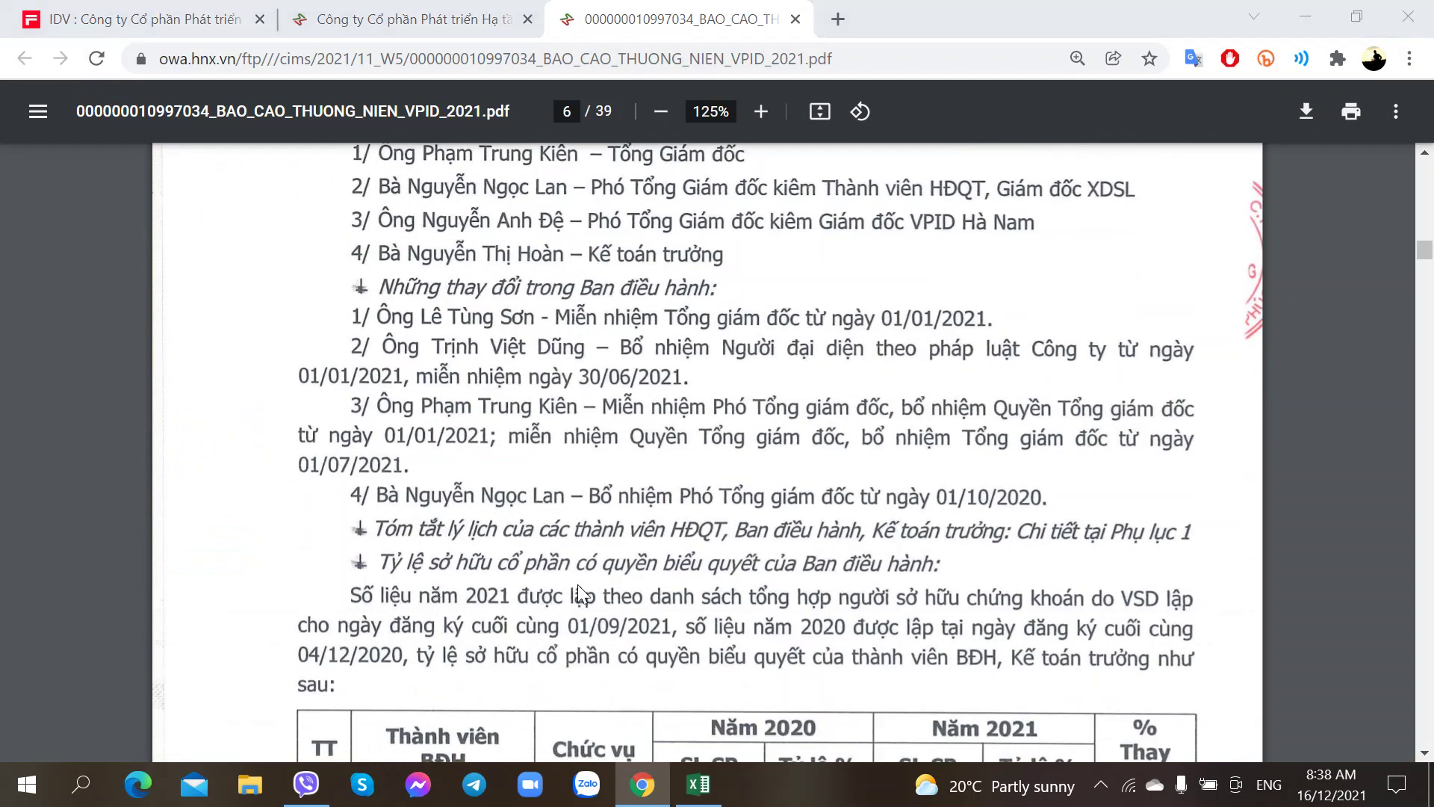
key(alt+Tab)
text(N)
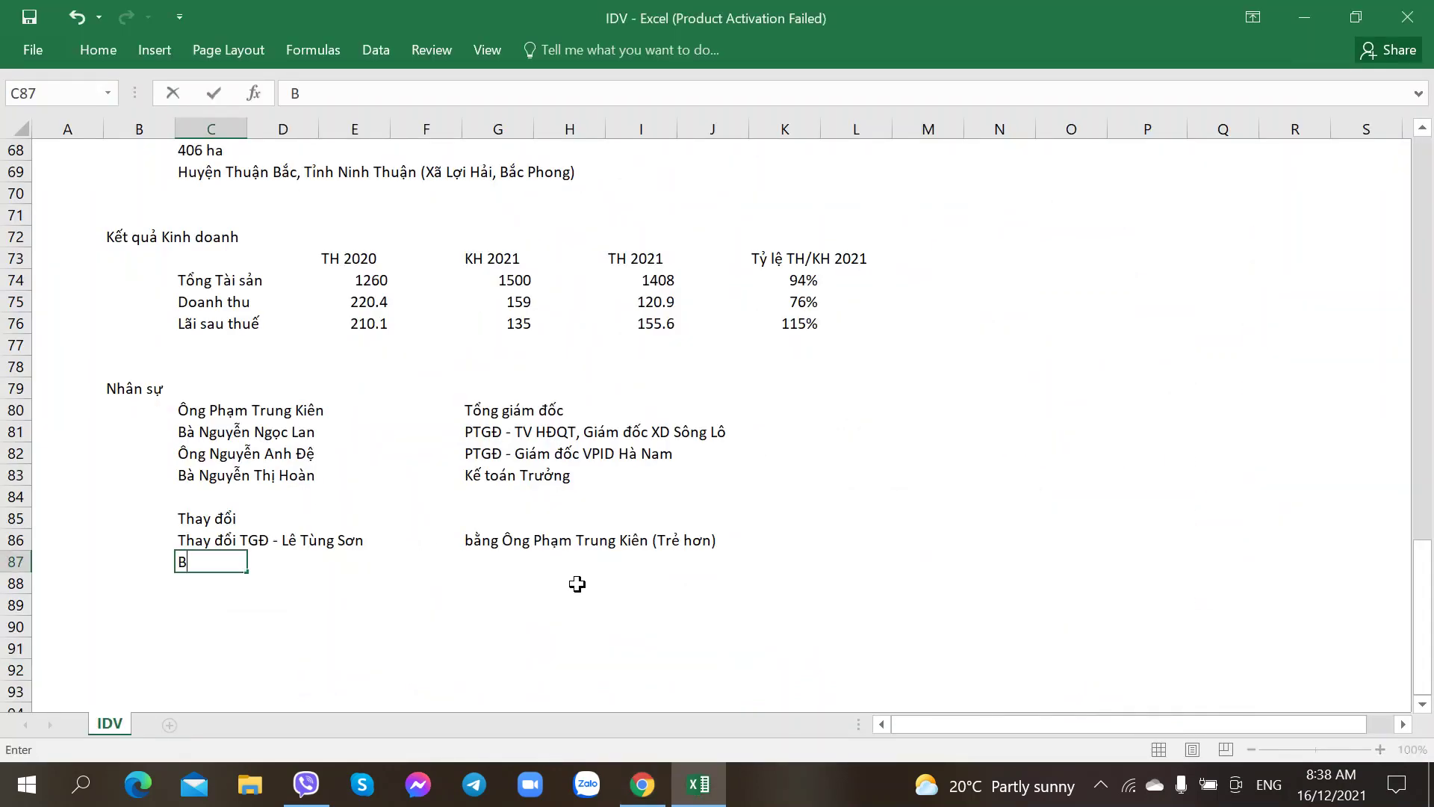
key(BackSpace)
key(BackSpace)
key(BackSpace)
text(Bo nhie)
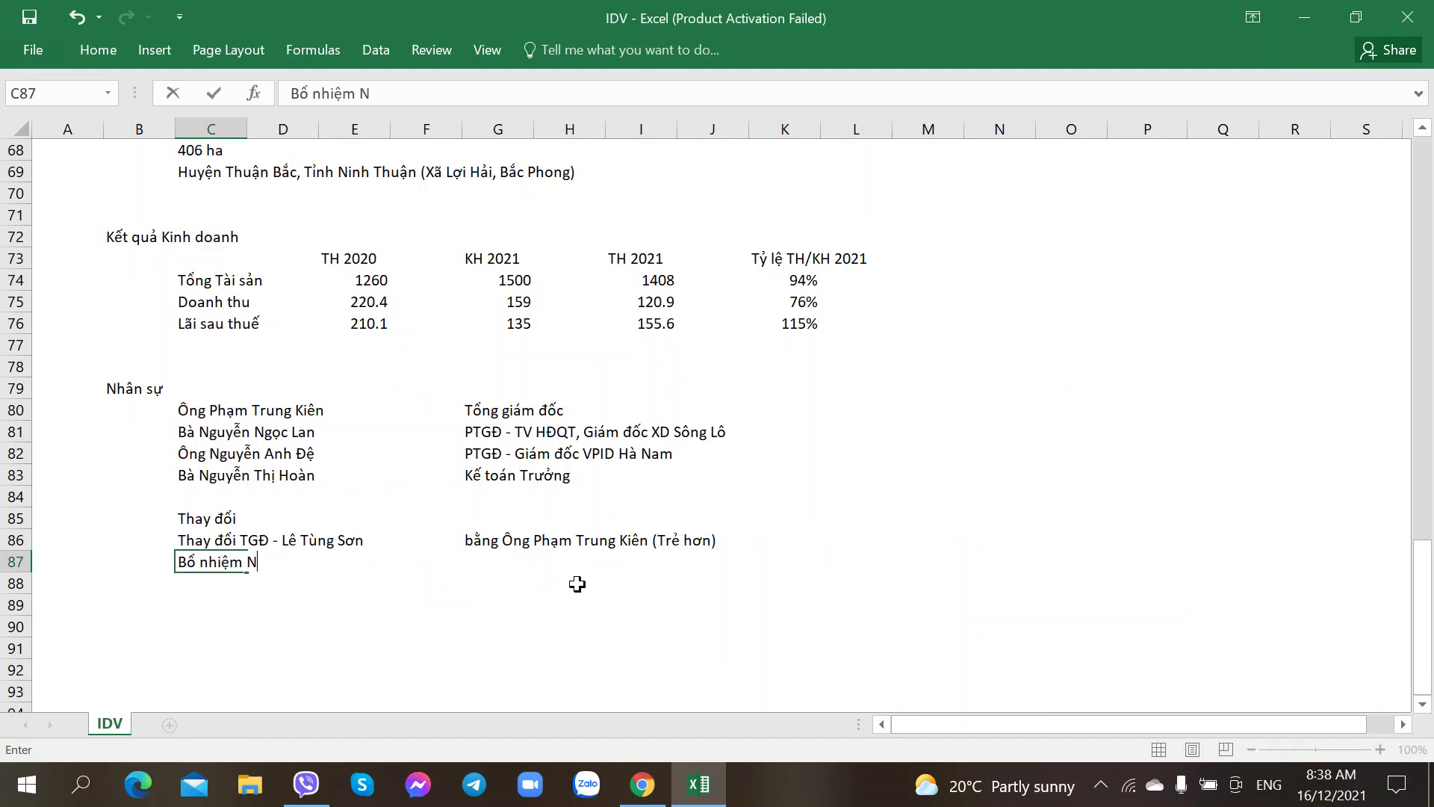
text(m Ng)
key(BackSpace)
key(BackSpace)
text(Bà nguyê)
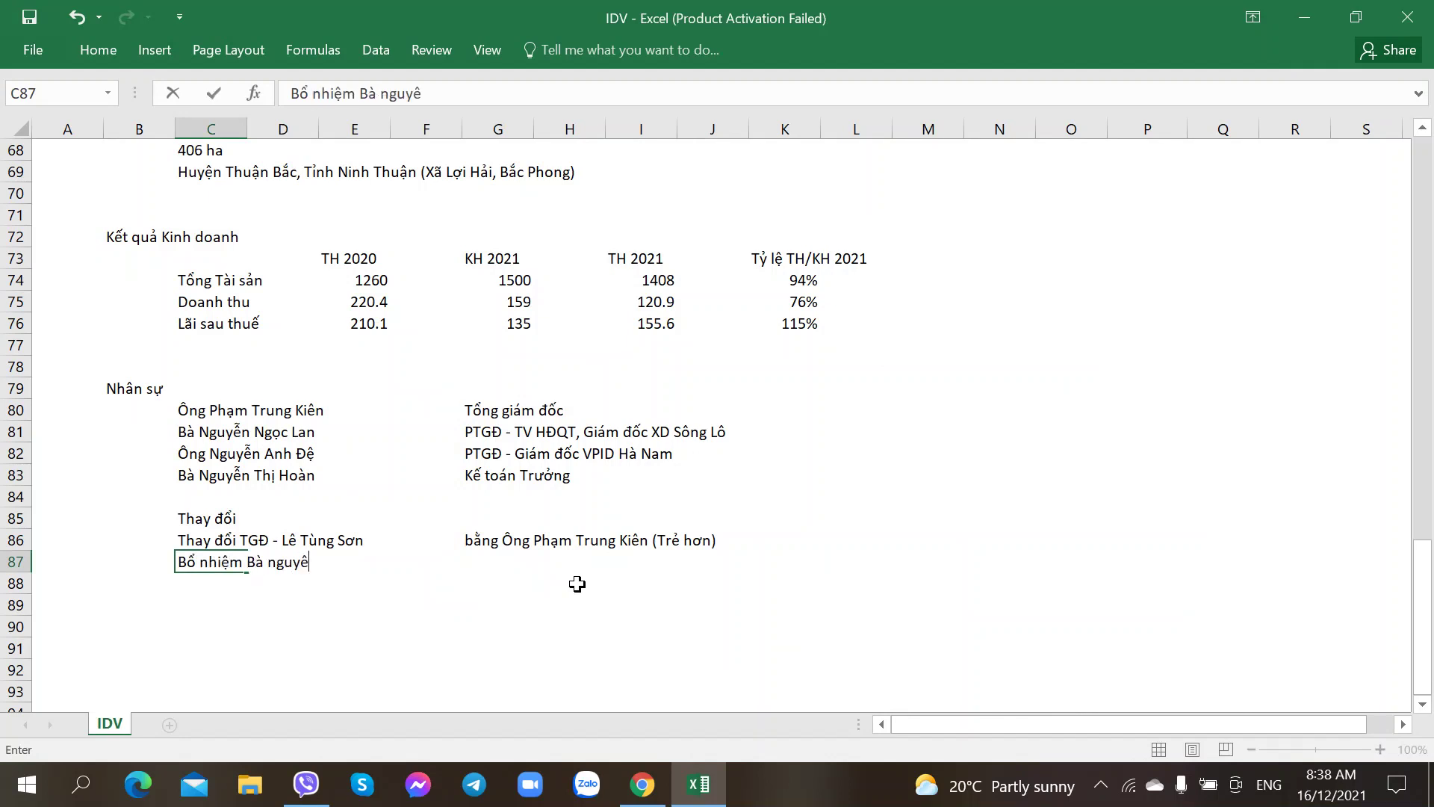
key(BackSpace)
key(BackSpace)
key(BackSpace)
key(BackSpace)
key(BackSpace)
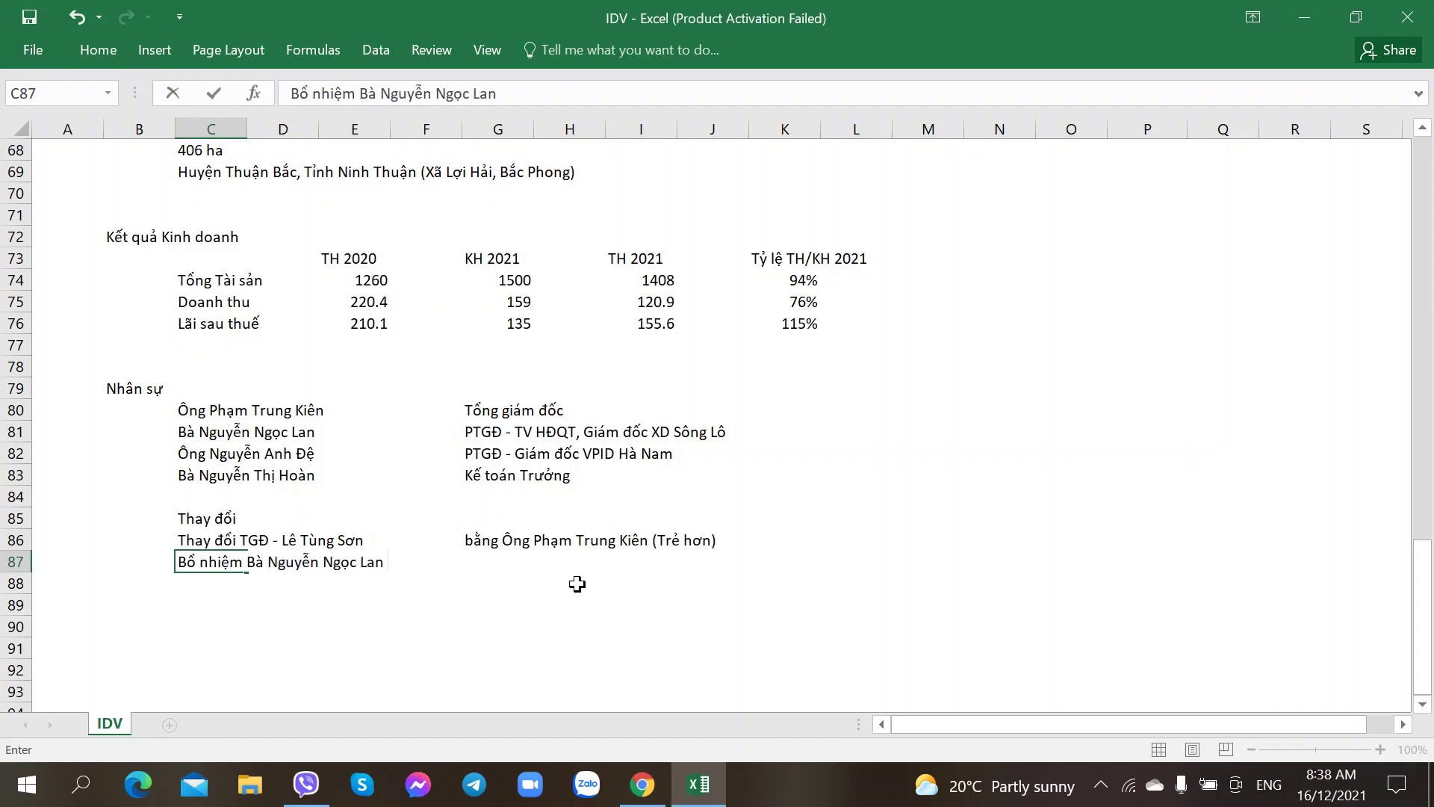
text( - Pho)
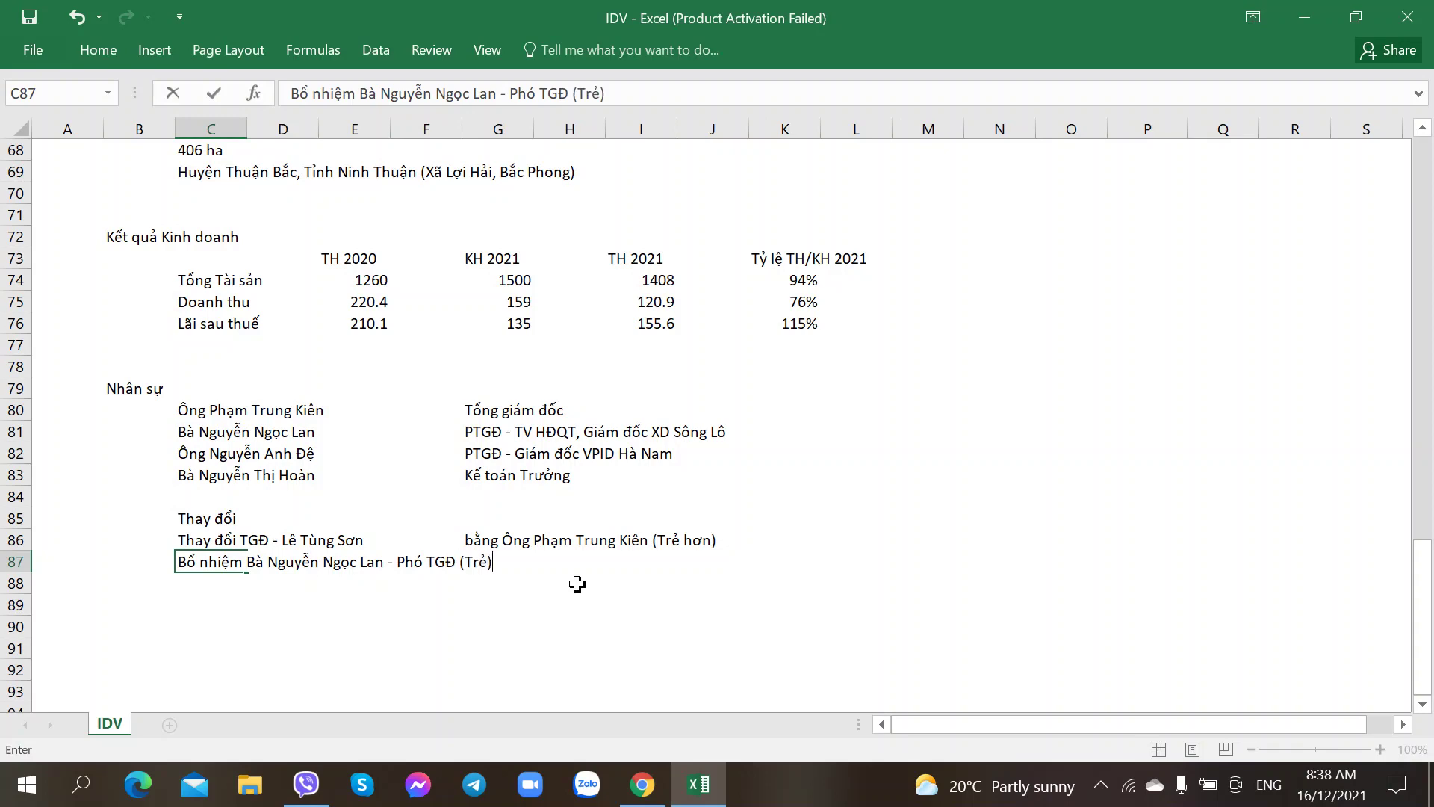
key(Return)
key(alt+Tab)
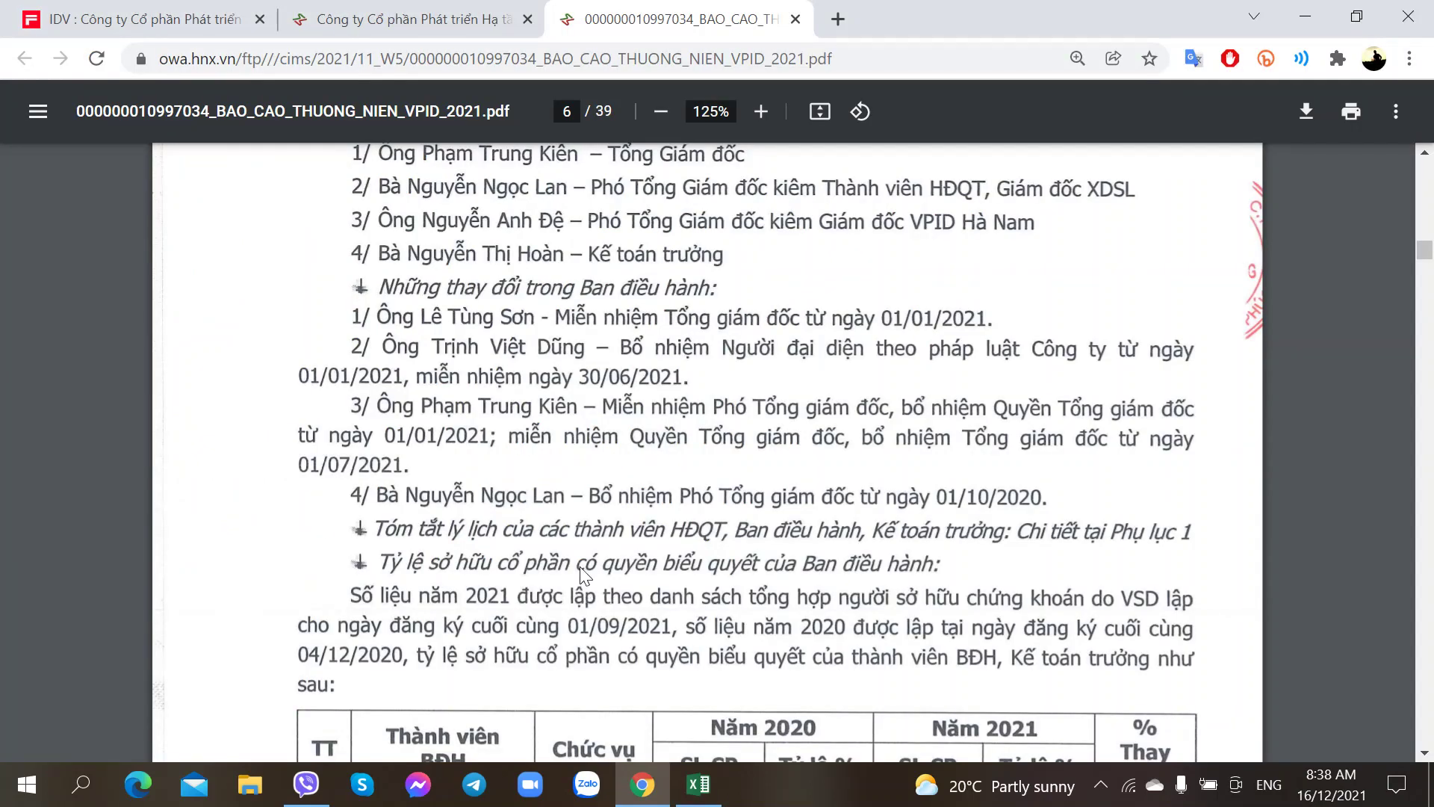
Step: Open the deputy CEO's CafeF profile from the IDV company page in a new tab
scroll(585, 575, up, 3)
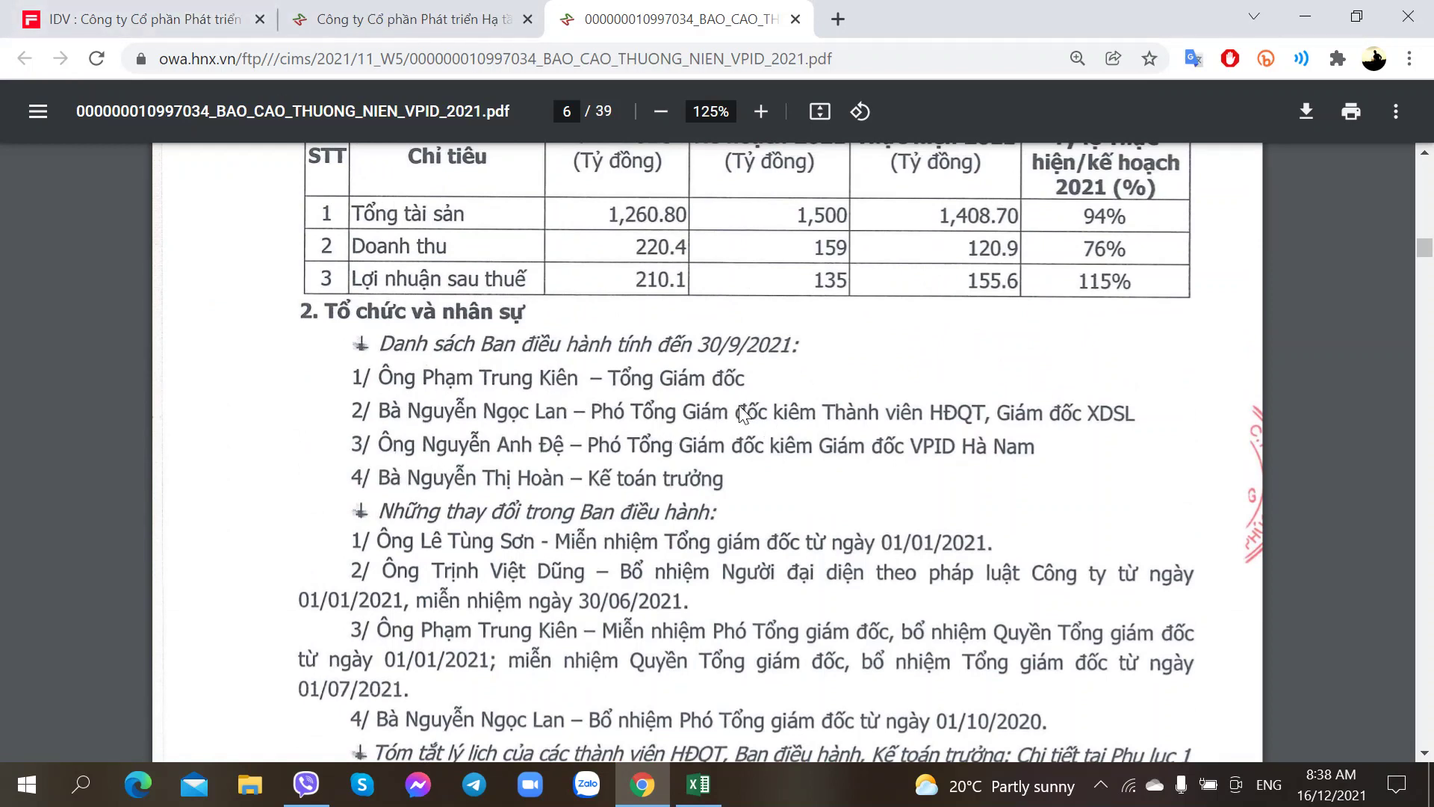
key(ctrl+1)
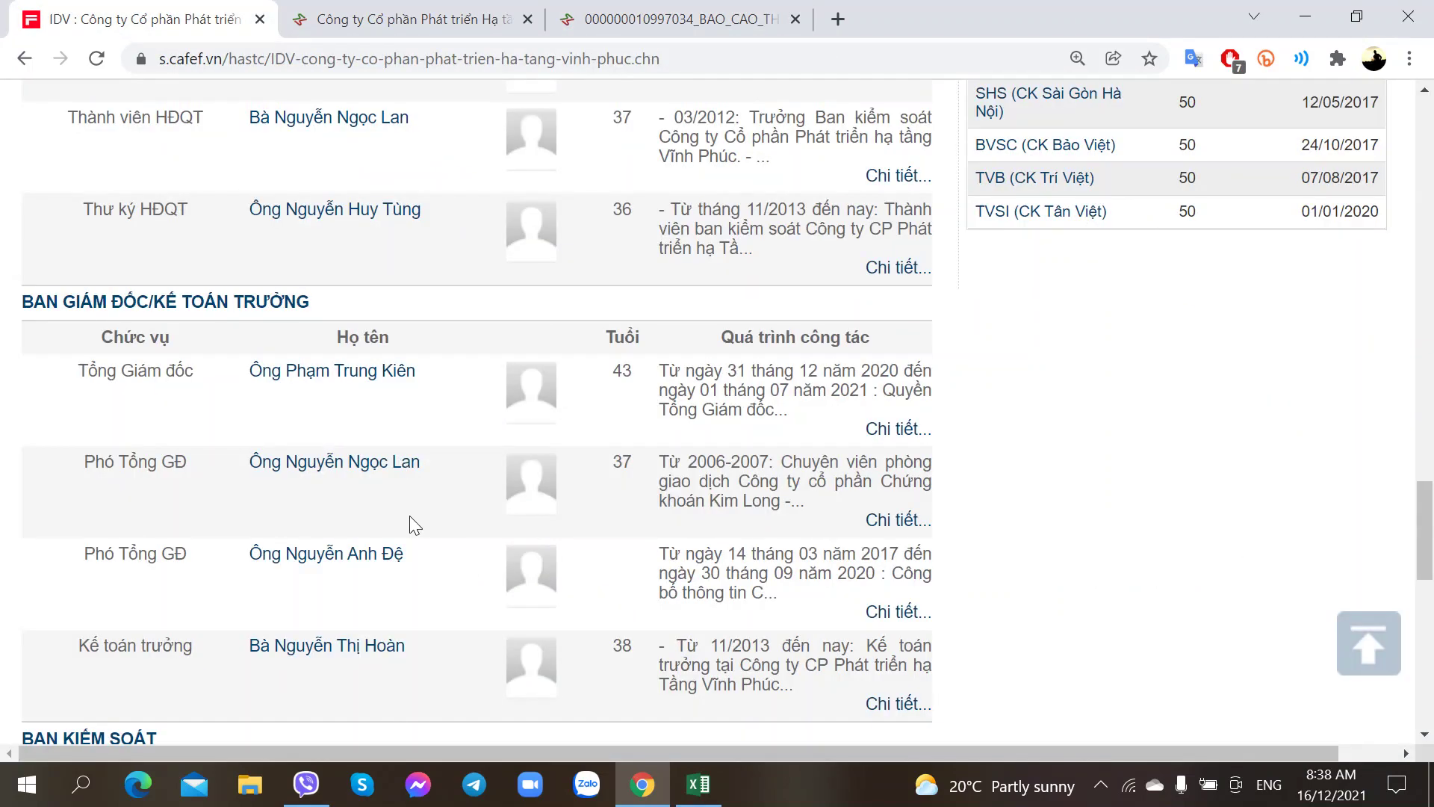
scroll(409, 515, down, 3)
scroll(400, 487, up, 4)
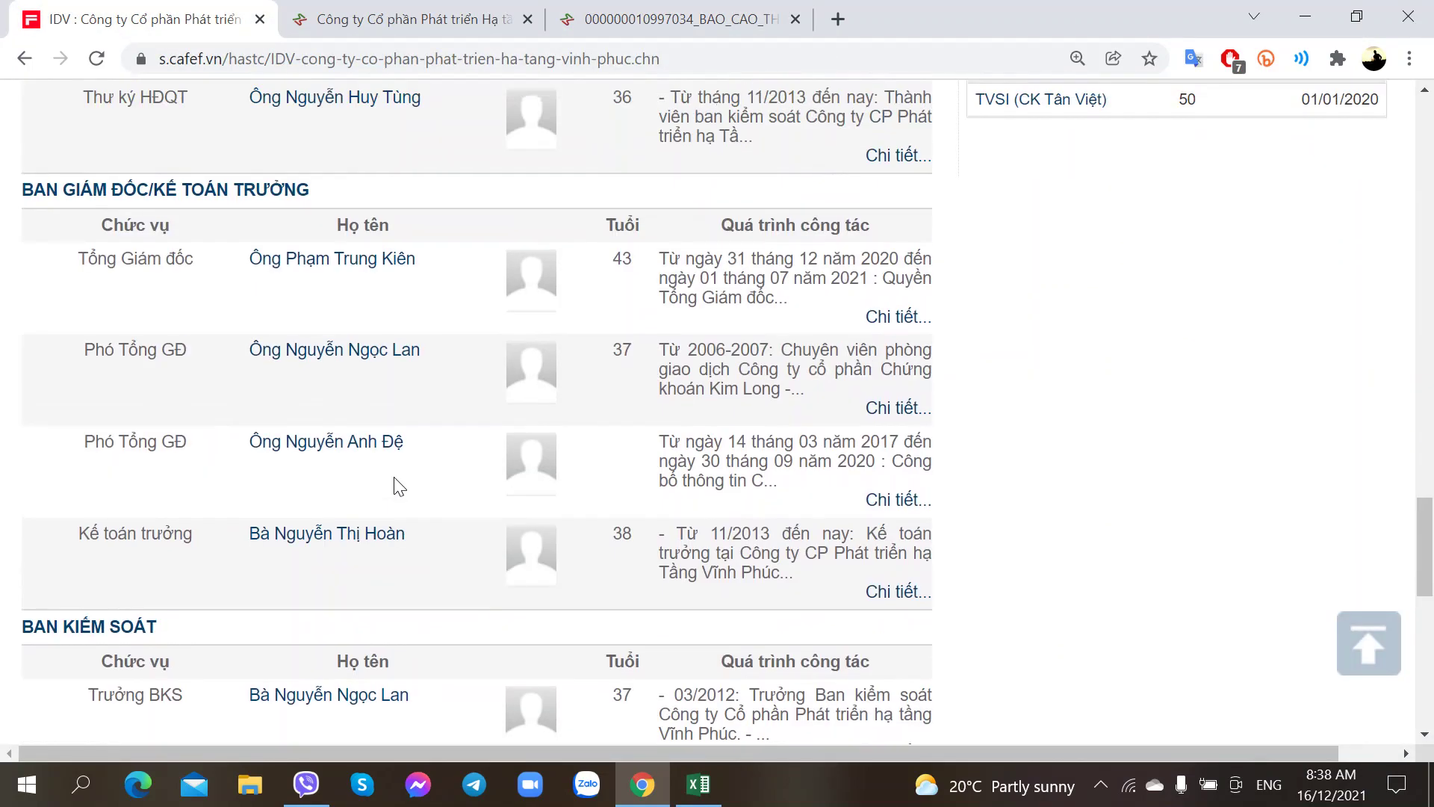
middle_click(345, 446)
key(ctrl+2)
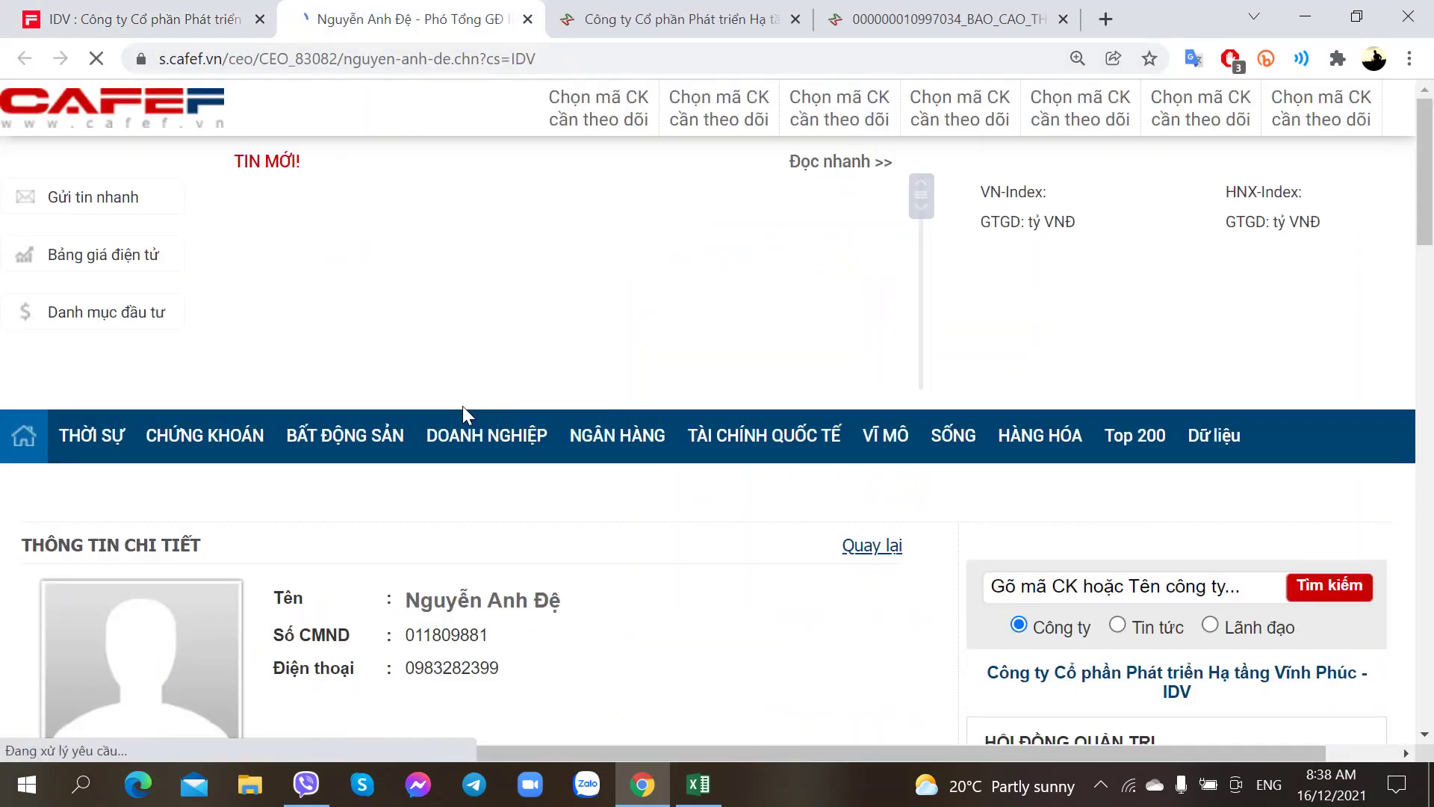
Step: Browse the profile's related articles pages, then return to the annual report PDF
scroll(463, 411, down, 6)
scroll(463, 411, down, 5)
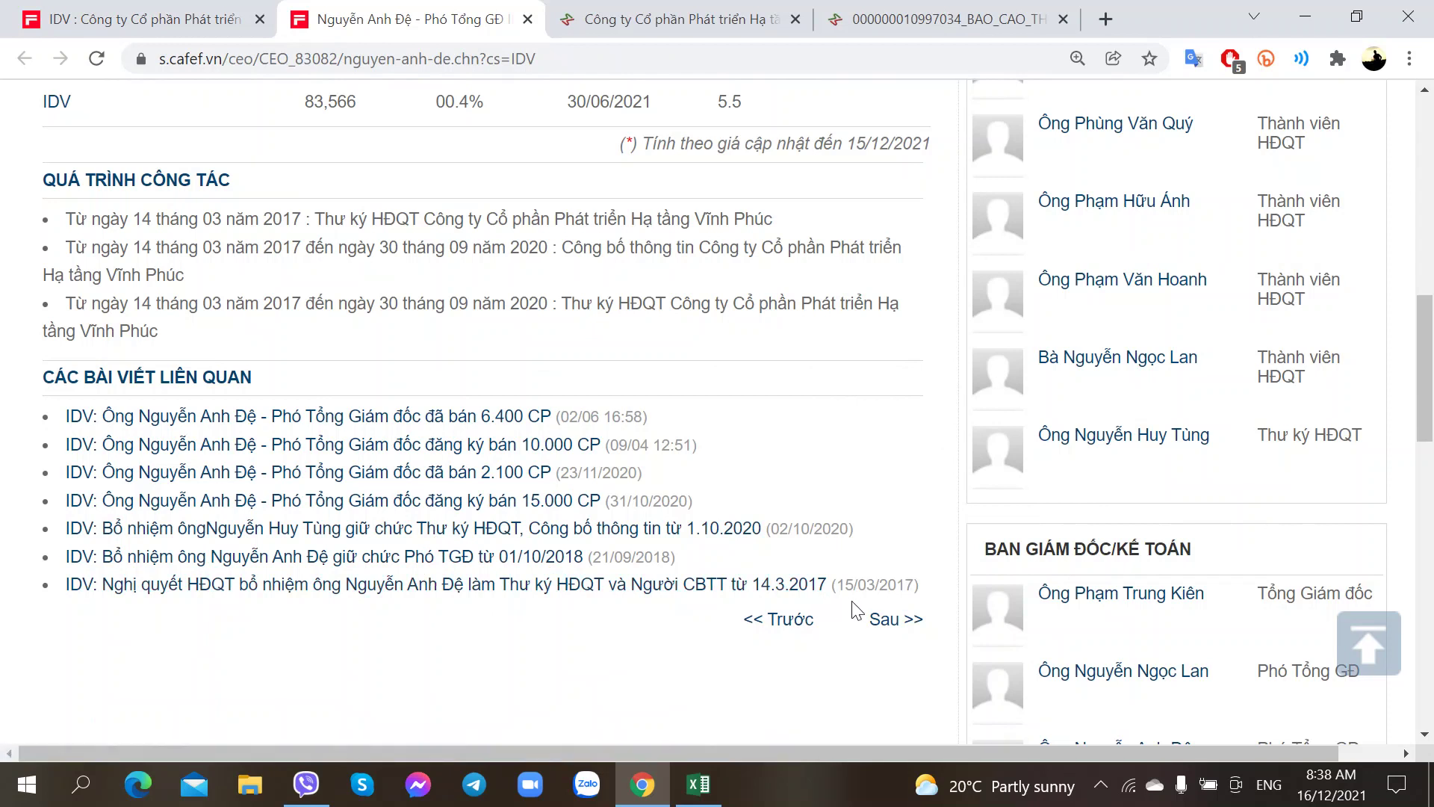
click(881, 620)
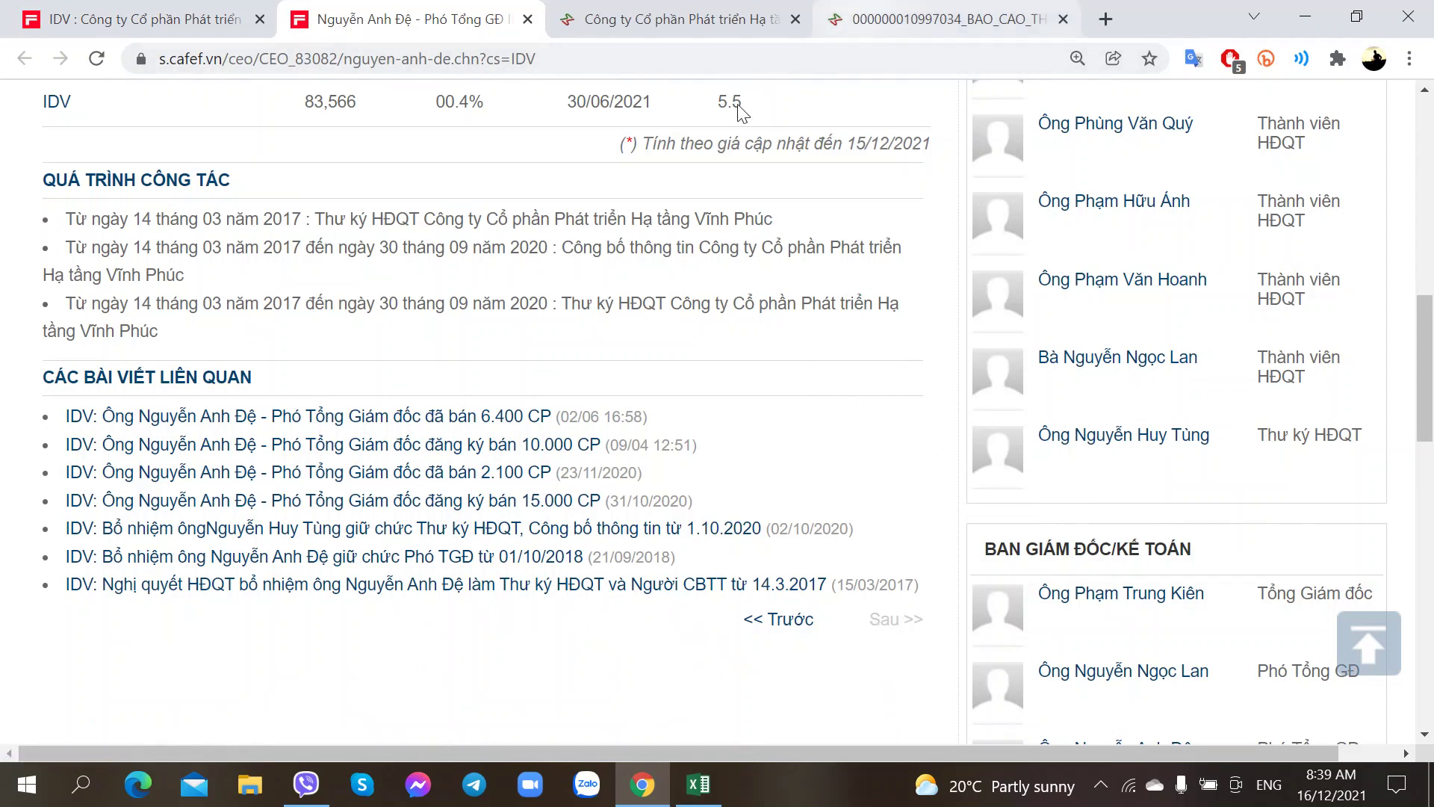
click(773, 620)
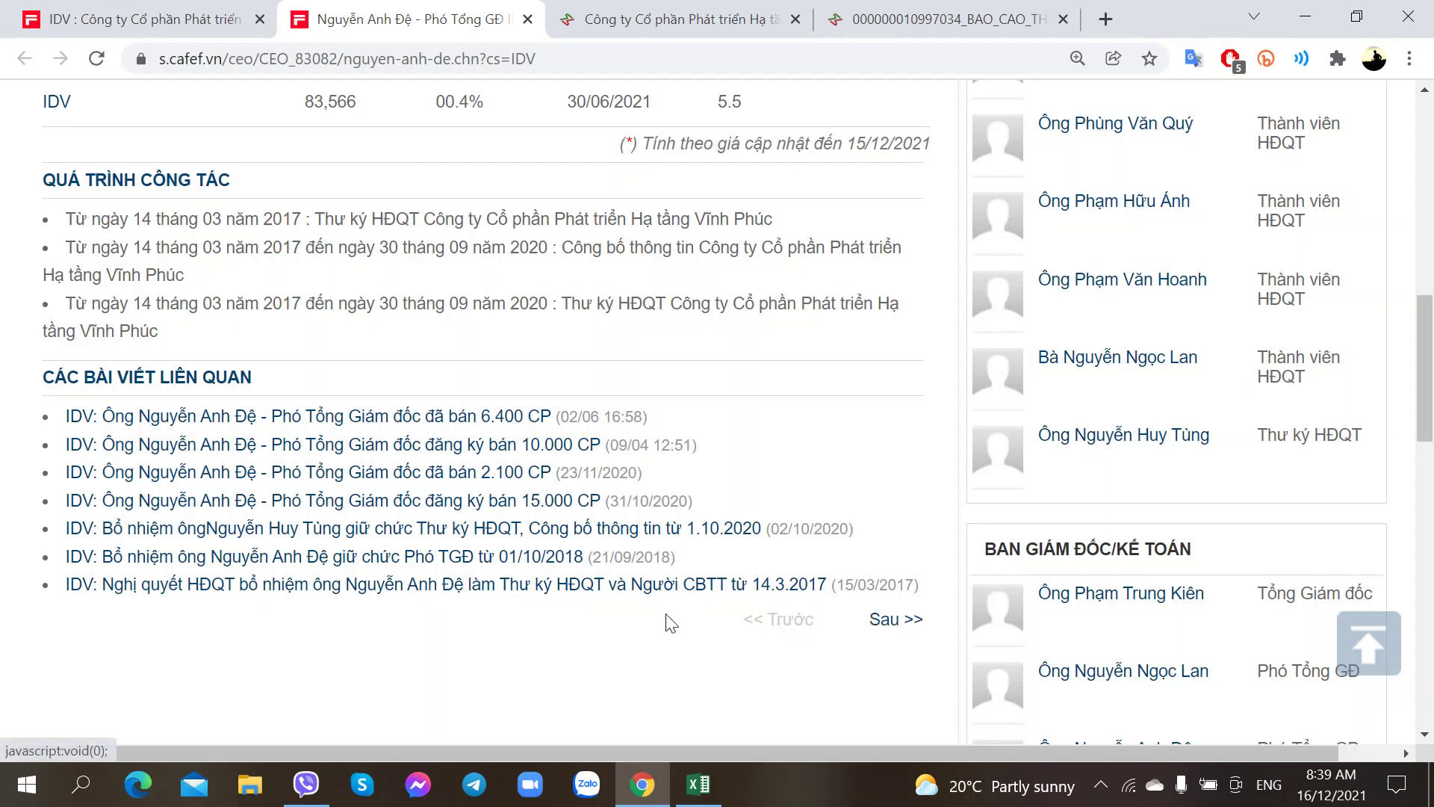
click(965, 9)
scroll(747, 379, down, 3)
scroll(747, 381, up, 1)
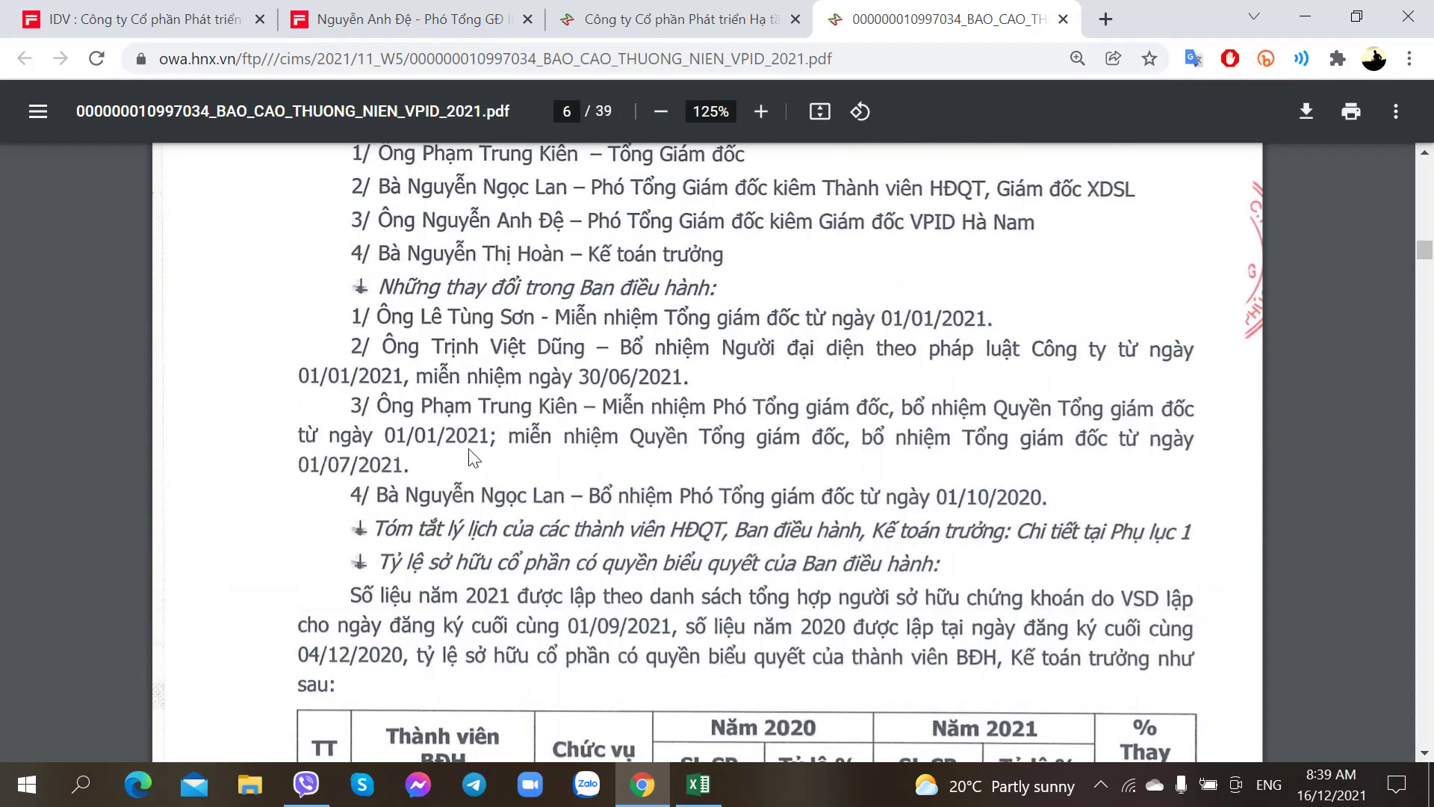
Step: Scroll the PDF to the executives' 2020 and 2021 shareholding table, then go to CafeF's IDV page
scroll(471, 457, down, 2)
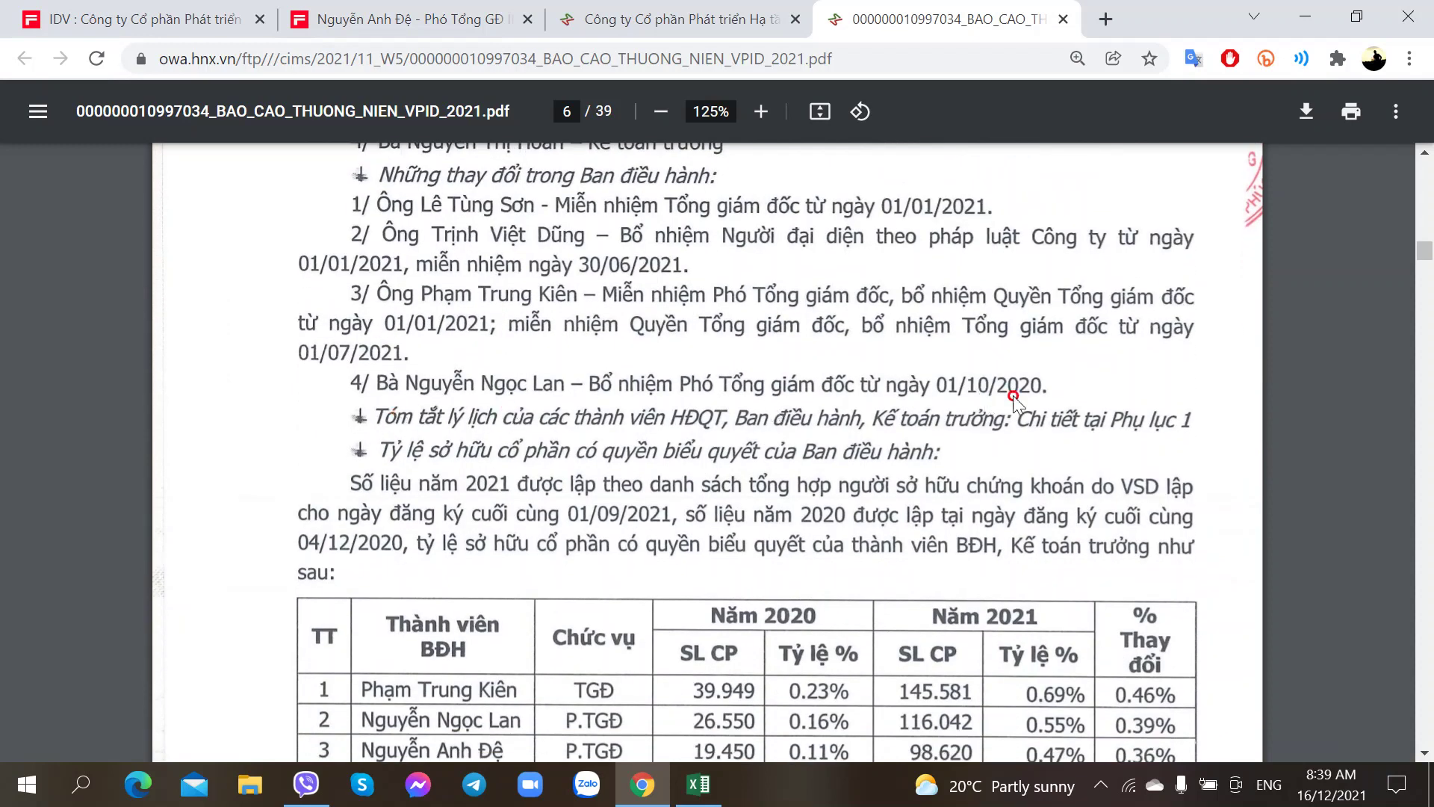
scroll(652, 365, down, 3)
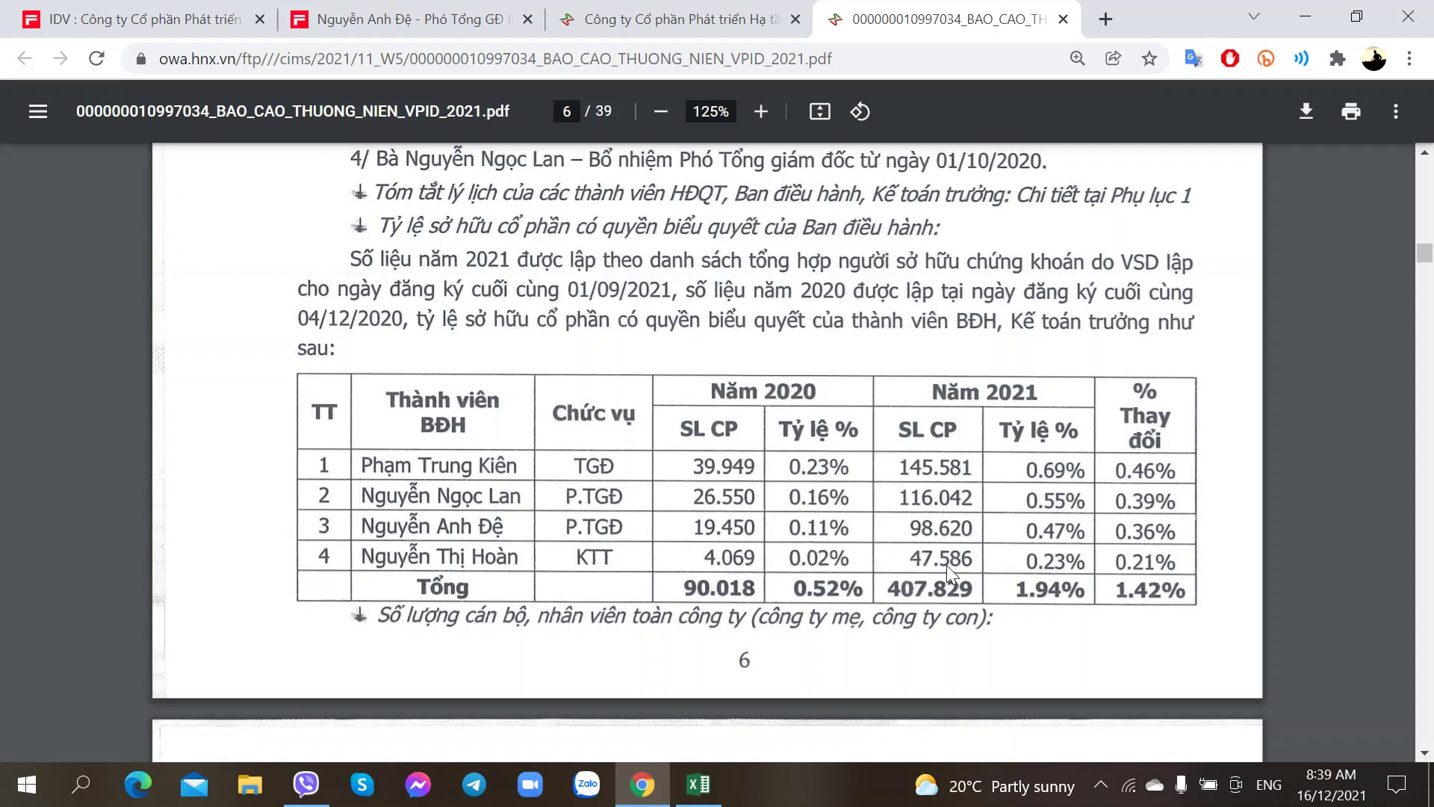
click(104, 16)
scroll(499, 305, up, 20)
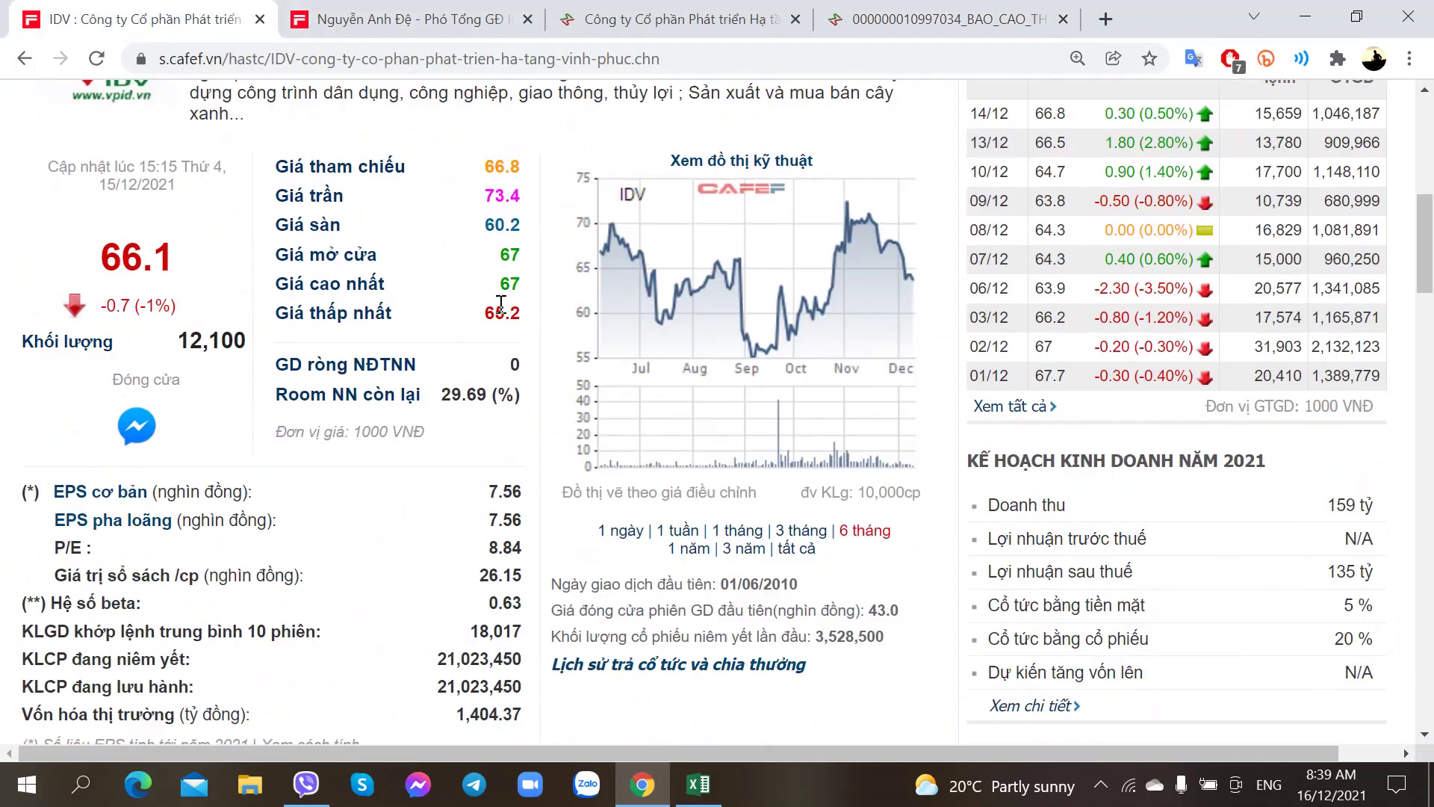
Step: Recheck the annual report, then scroll CafeF's IDV page to the Tin tức - Sự kiện list
scroll(757, 213, down, 5)
mouse_move(700, 199)
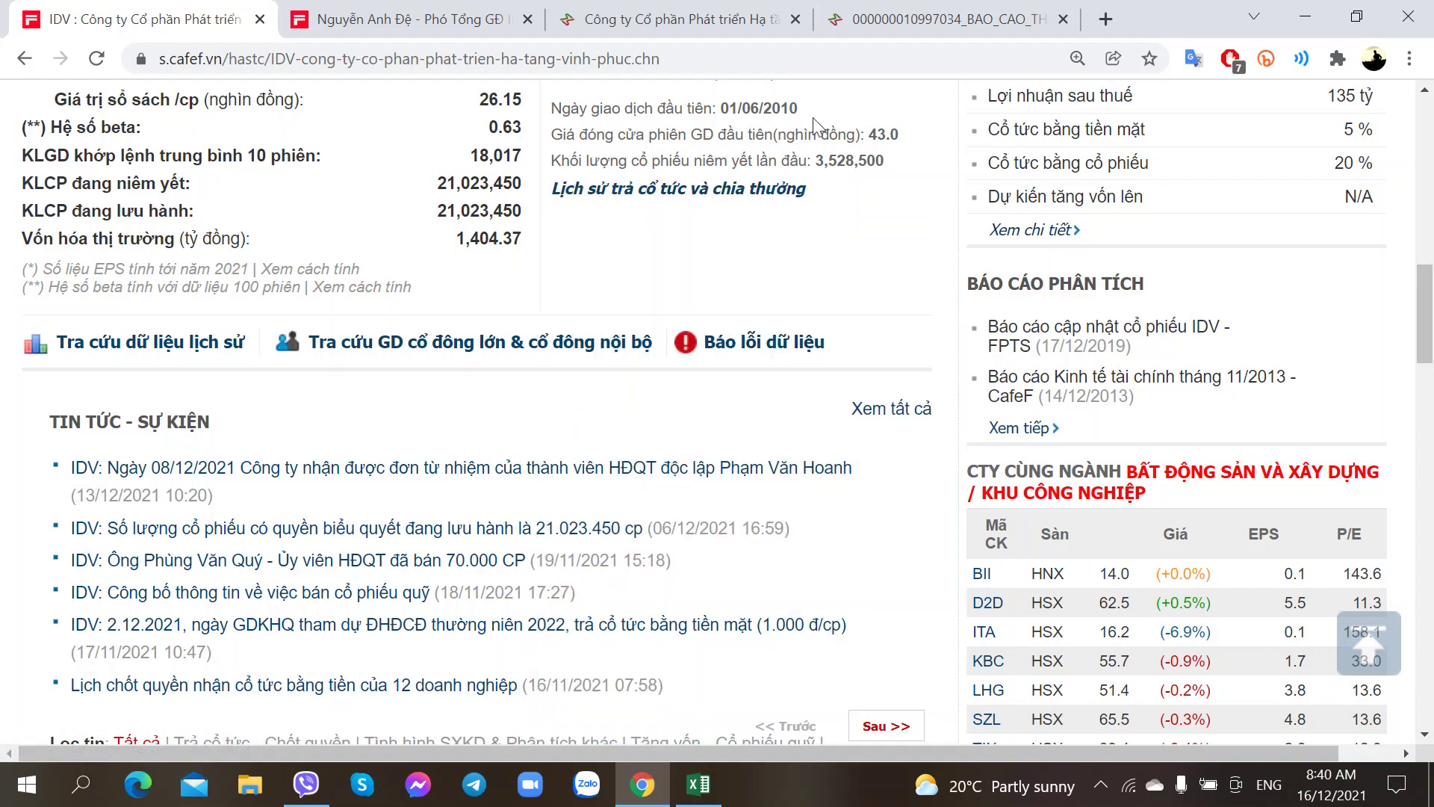
click(920, 12)
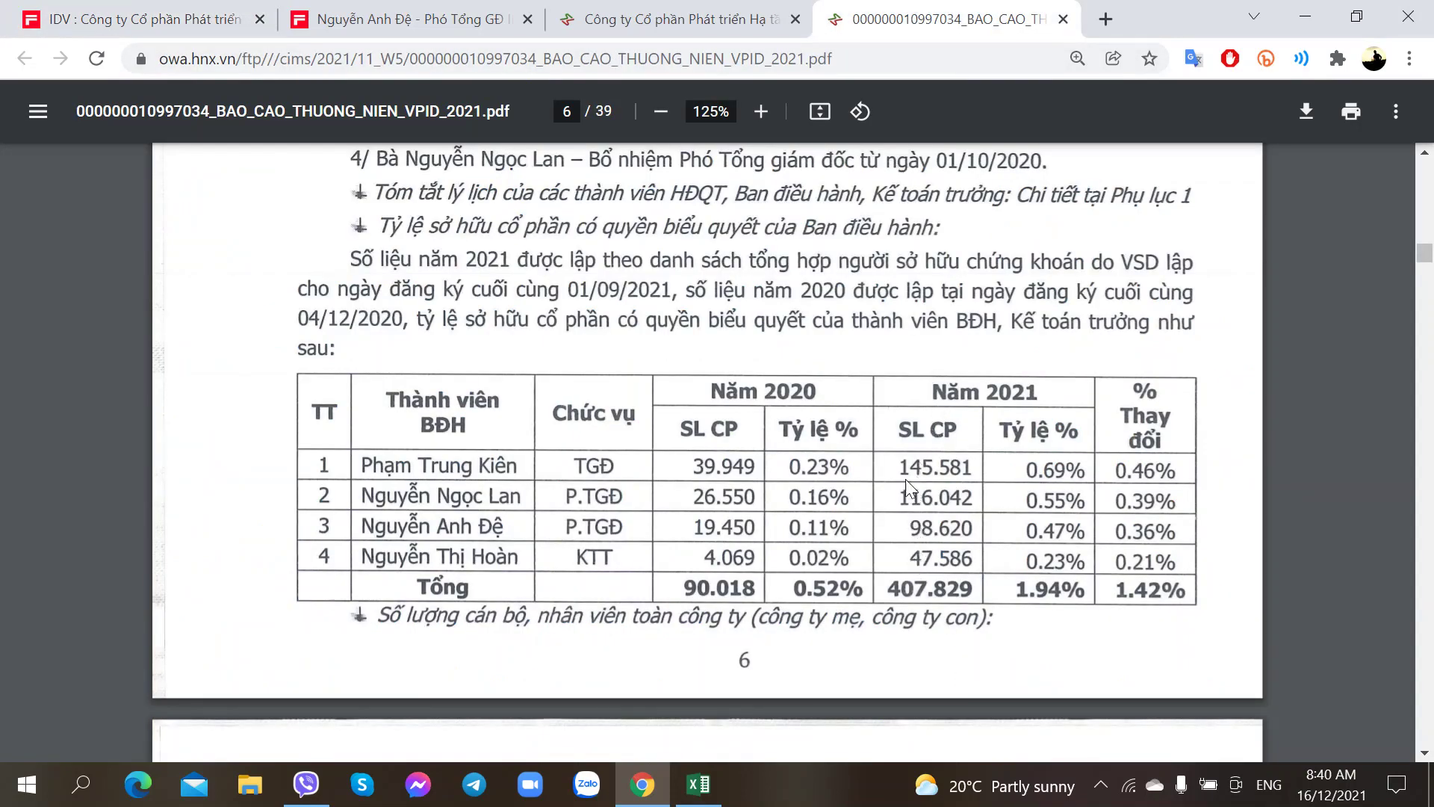
scroll(747, 523, down, 10)
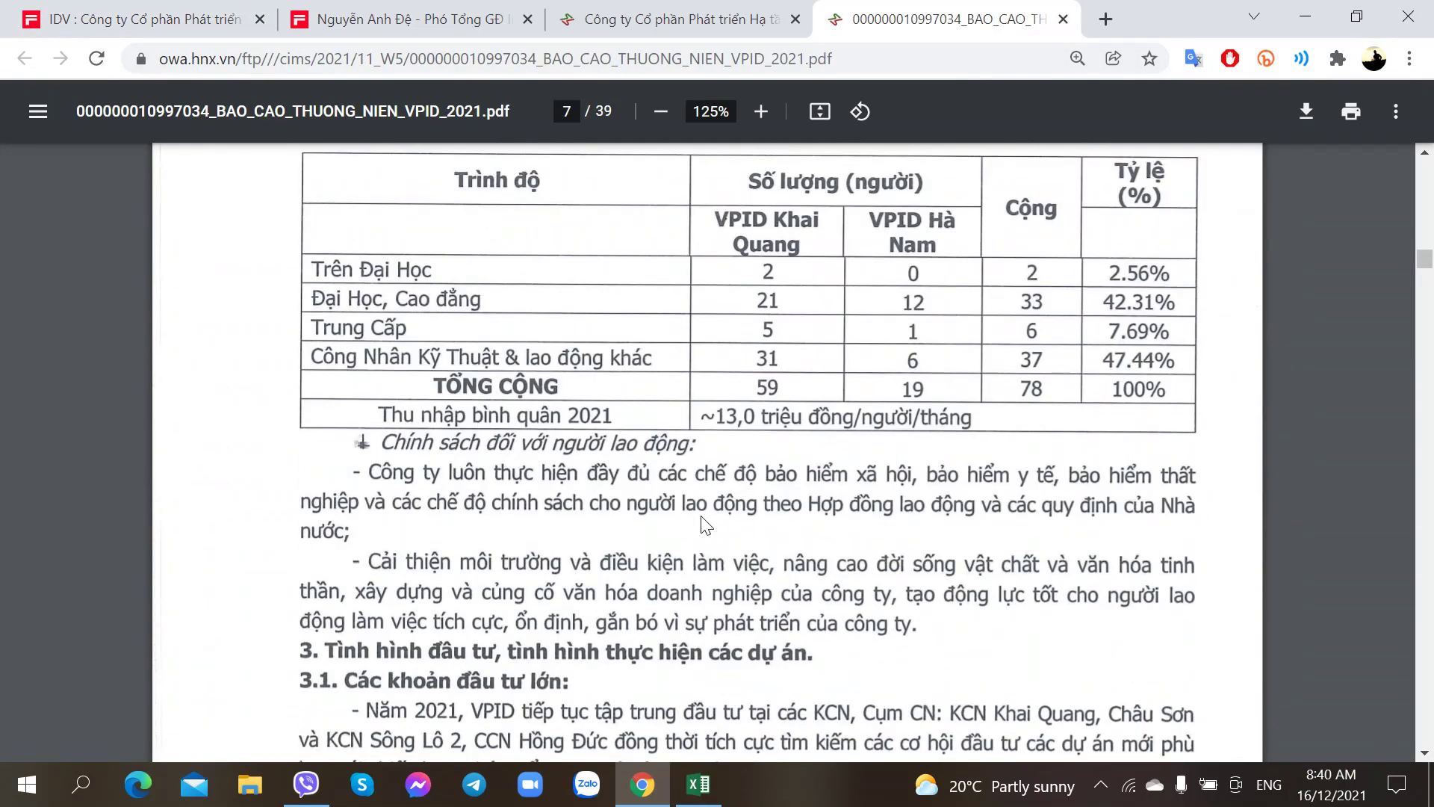
scroll(702, 523, up, 6)
scroll(702, 517, up, 3)
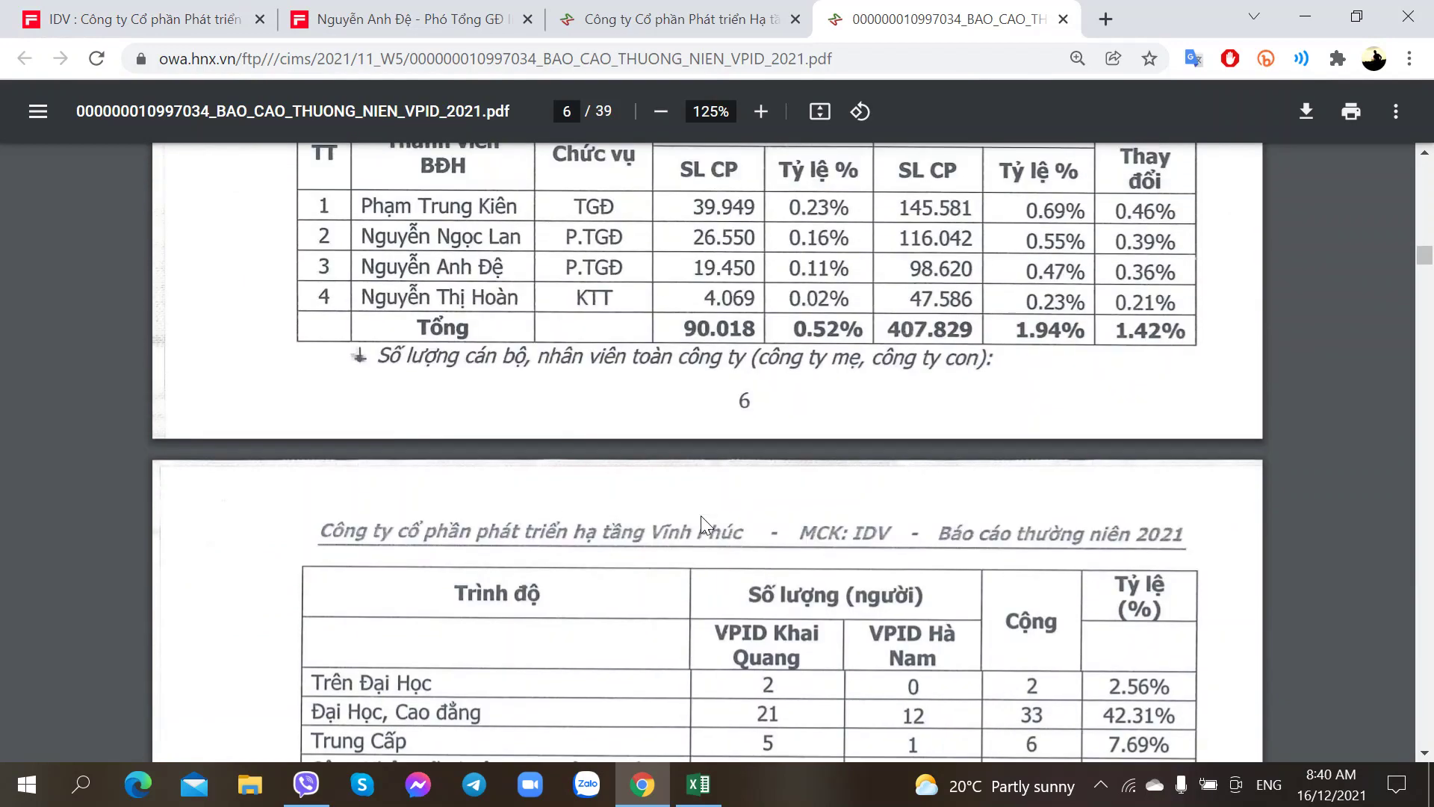
scroll(702, 517, down, 3)
scroll(701, 523, up, 4)
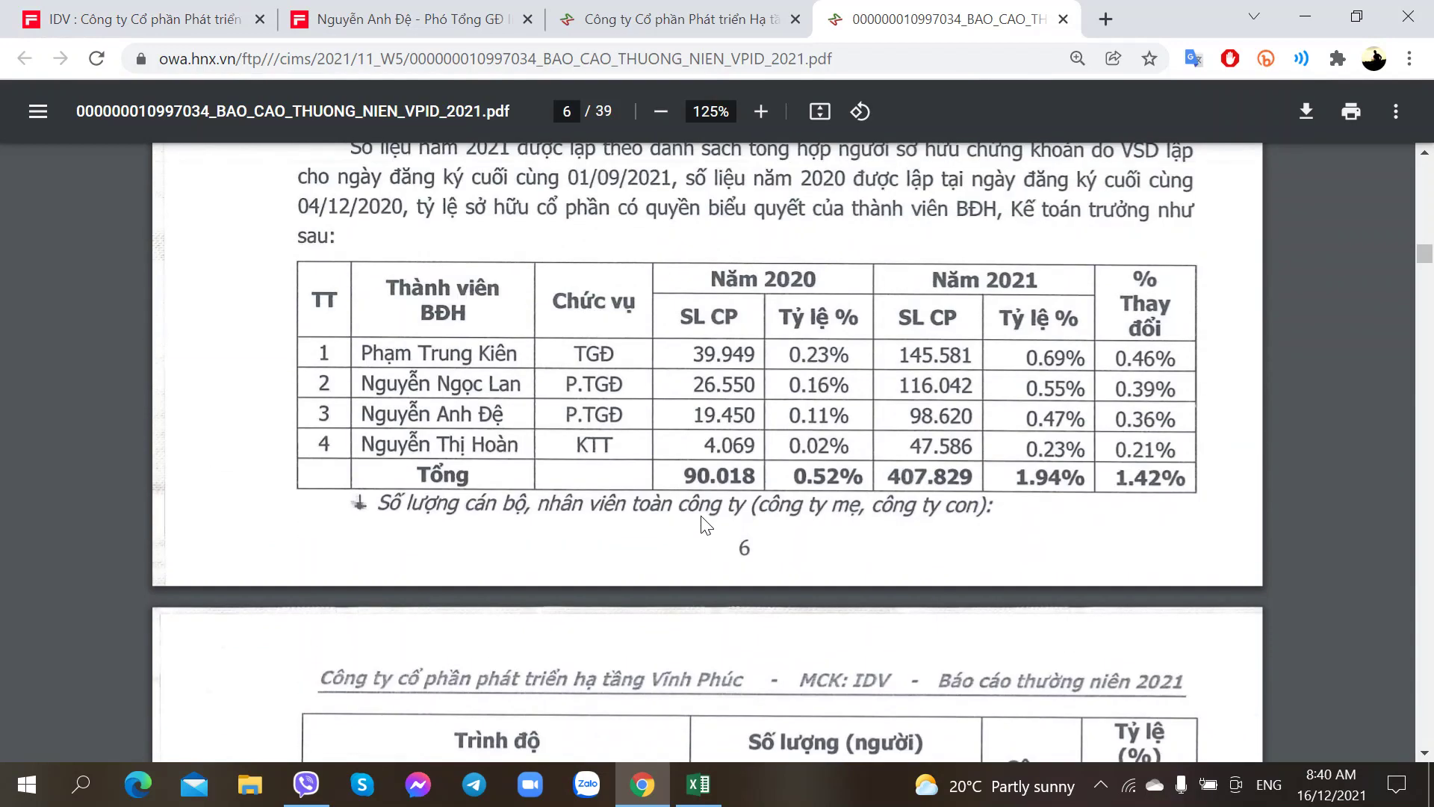
click(157, 11)
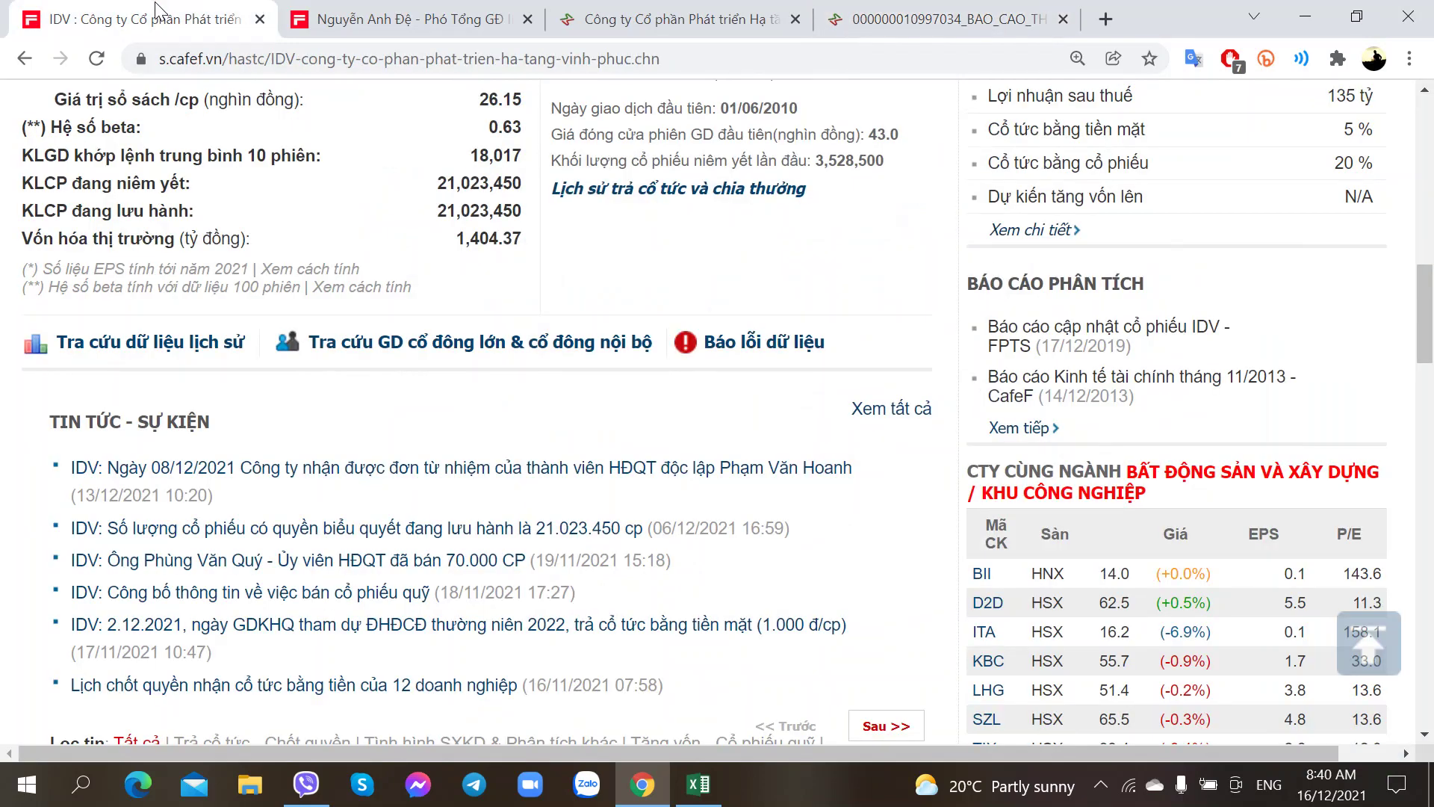
scroll(254, 441, down, 3)
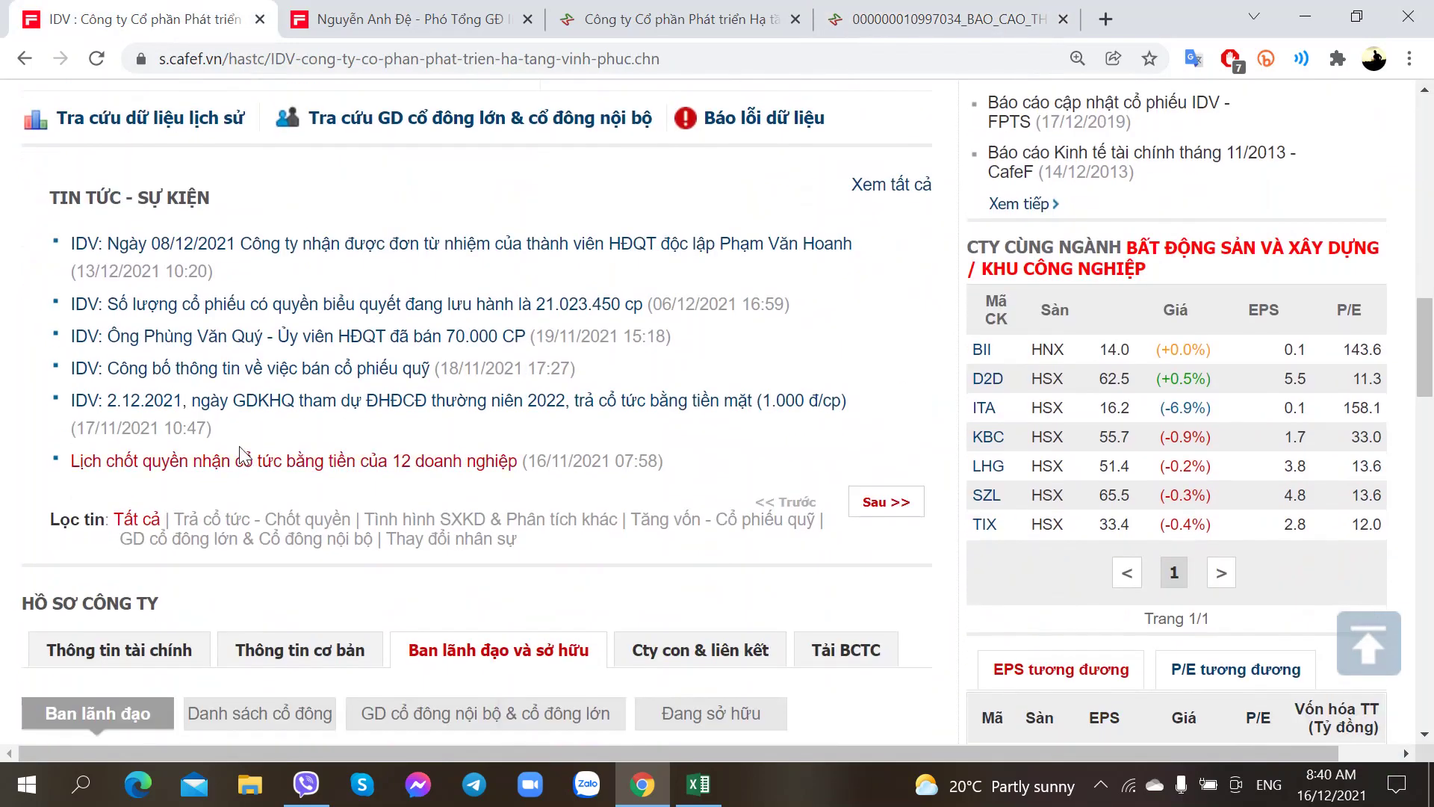
Step: Filter IDV news to 'GD cổ đông lớn & Cổ đông nội bộ' and page back to December 2020
click(222, 551)
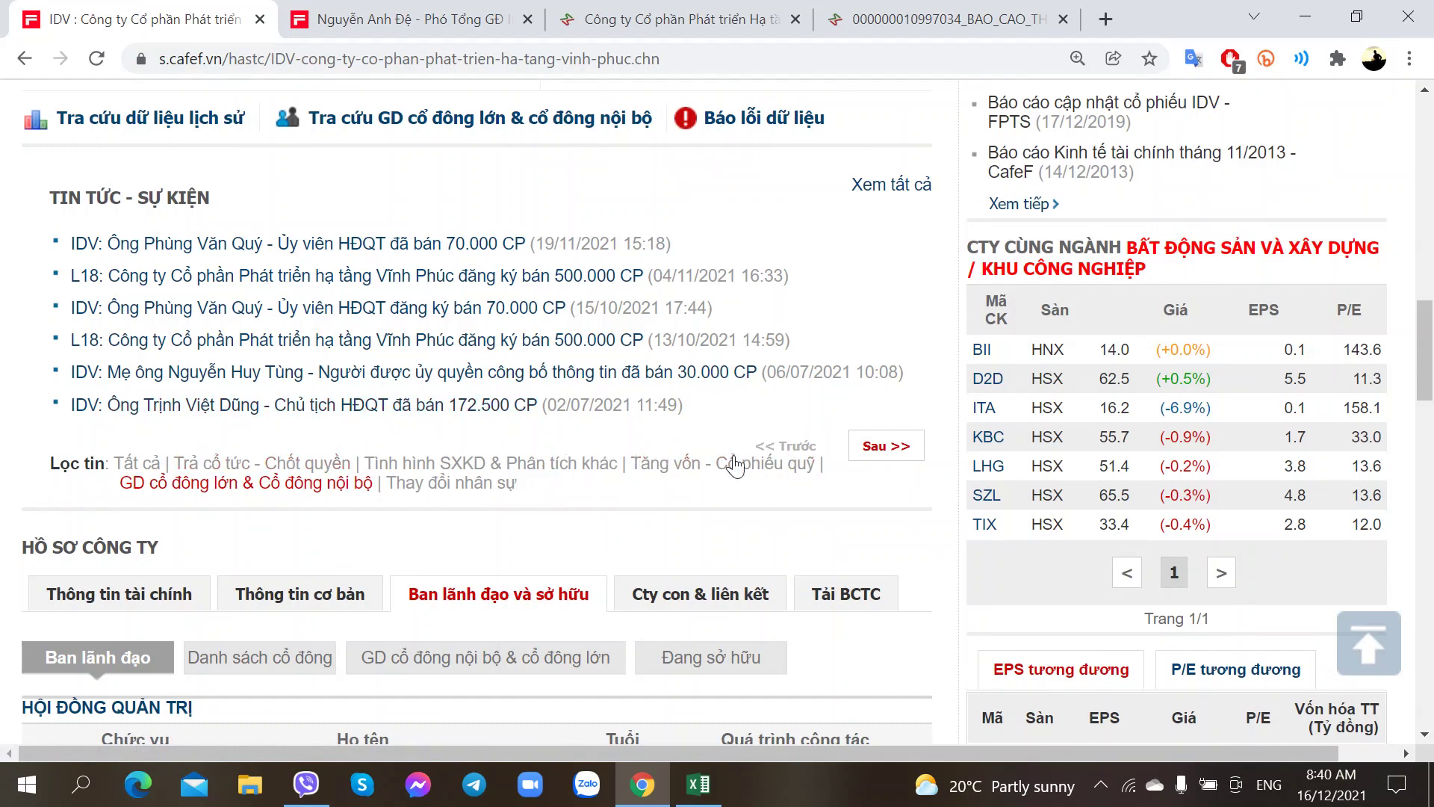
click(887, 446)
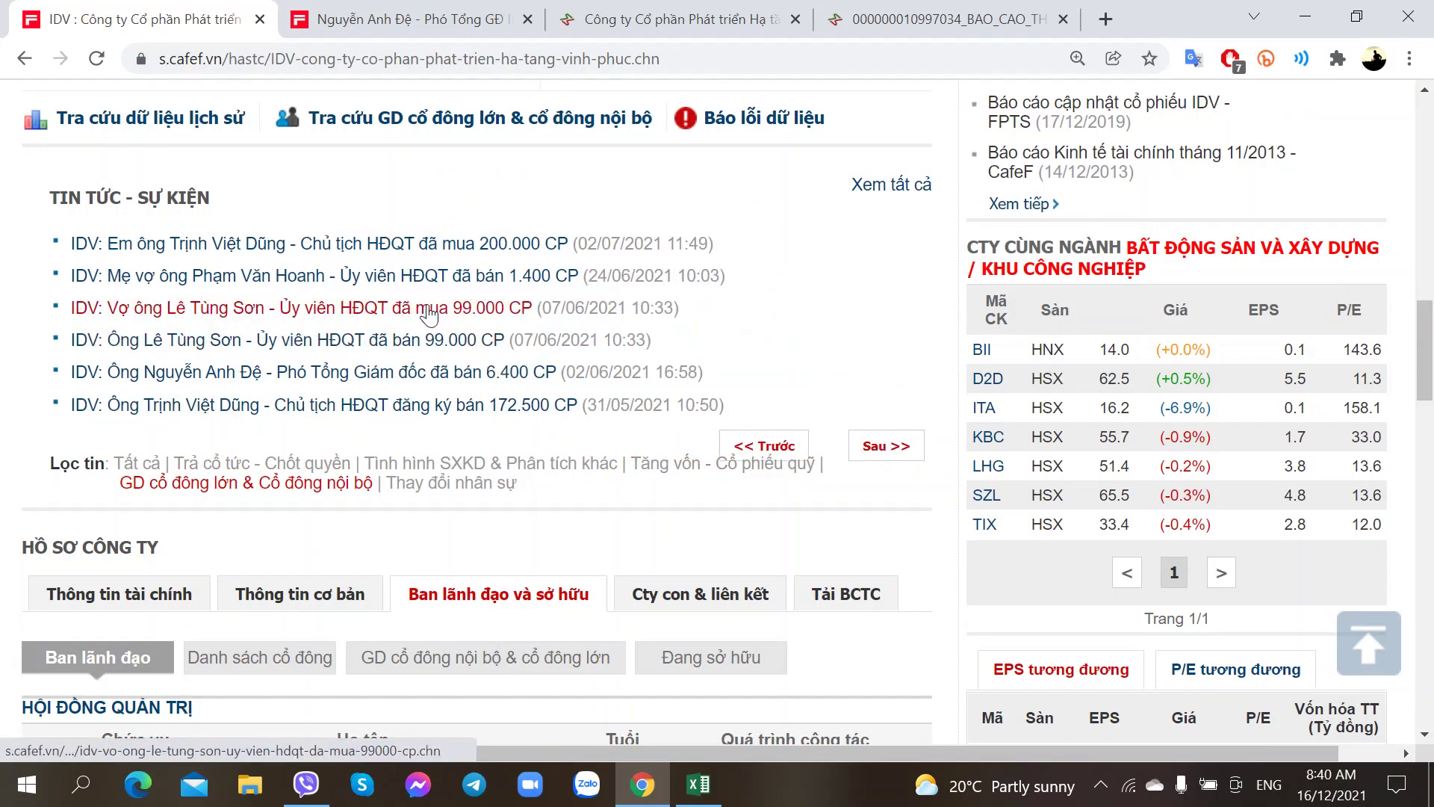
click(769, 446)
click(889, 457)
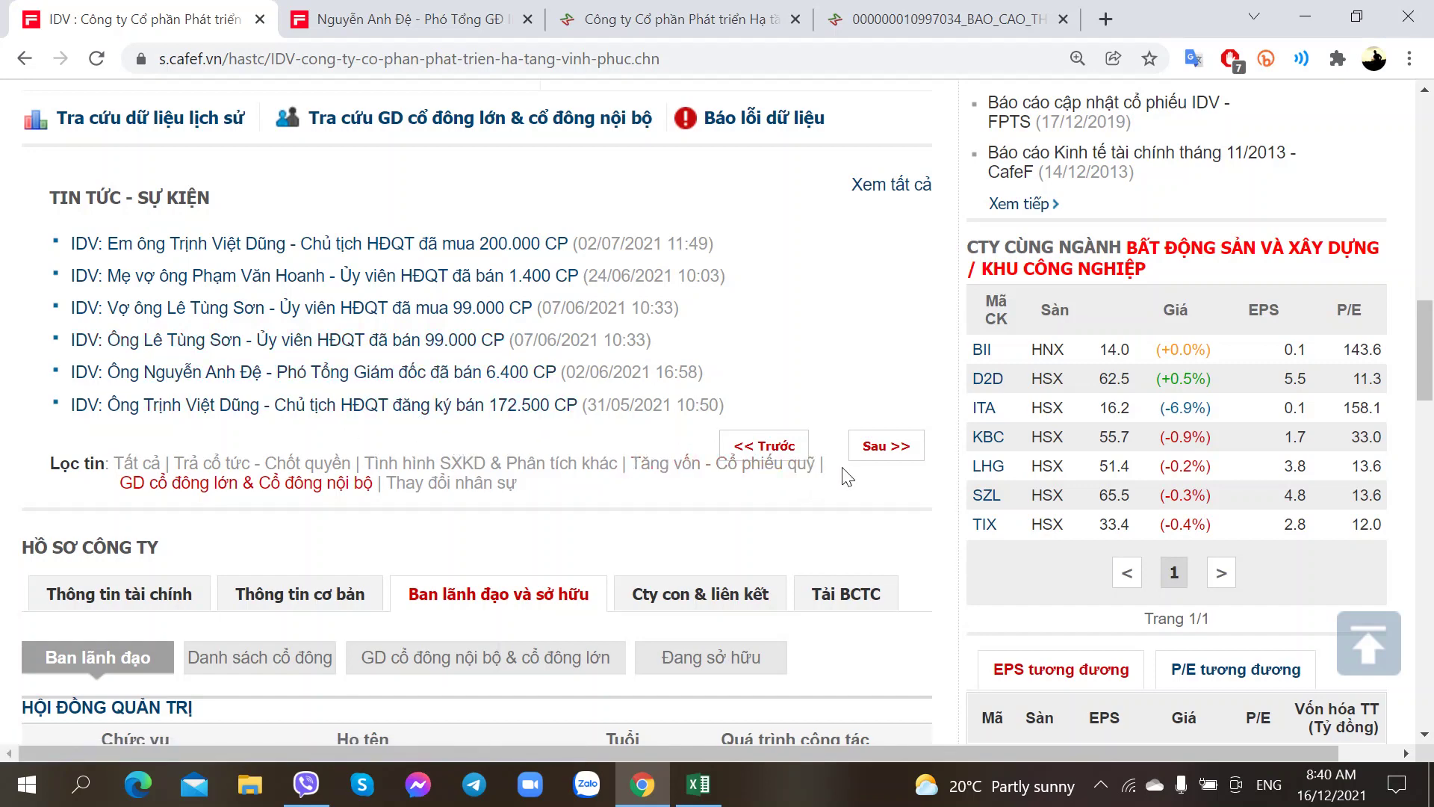
click(870, 452)
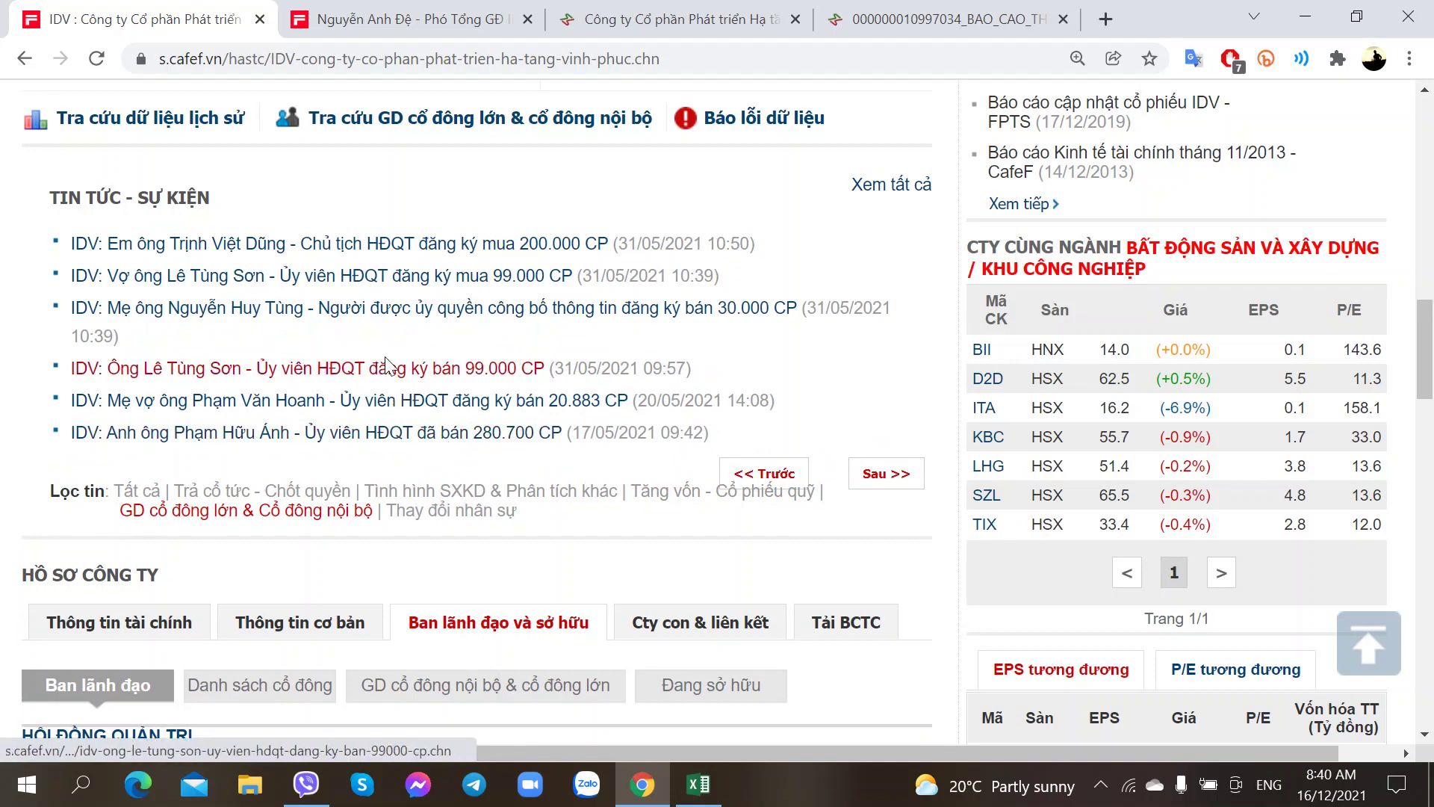
click(766, 474)
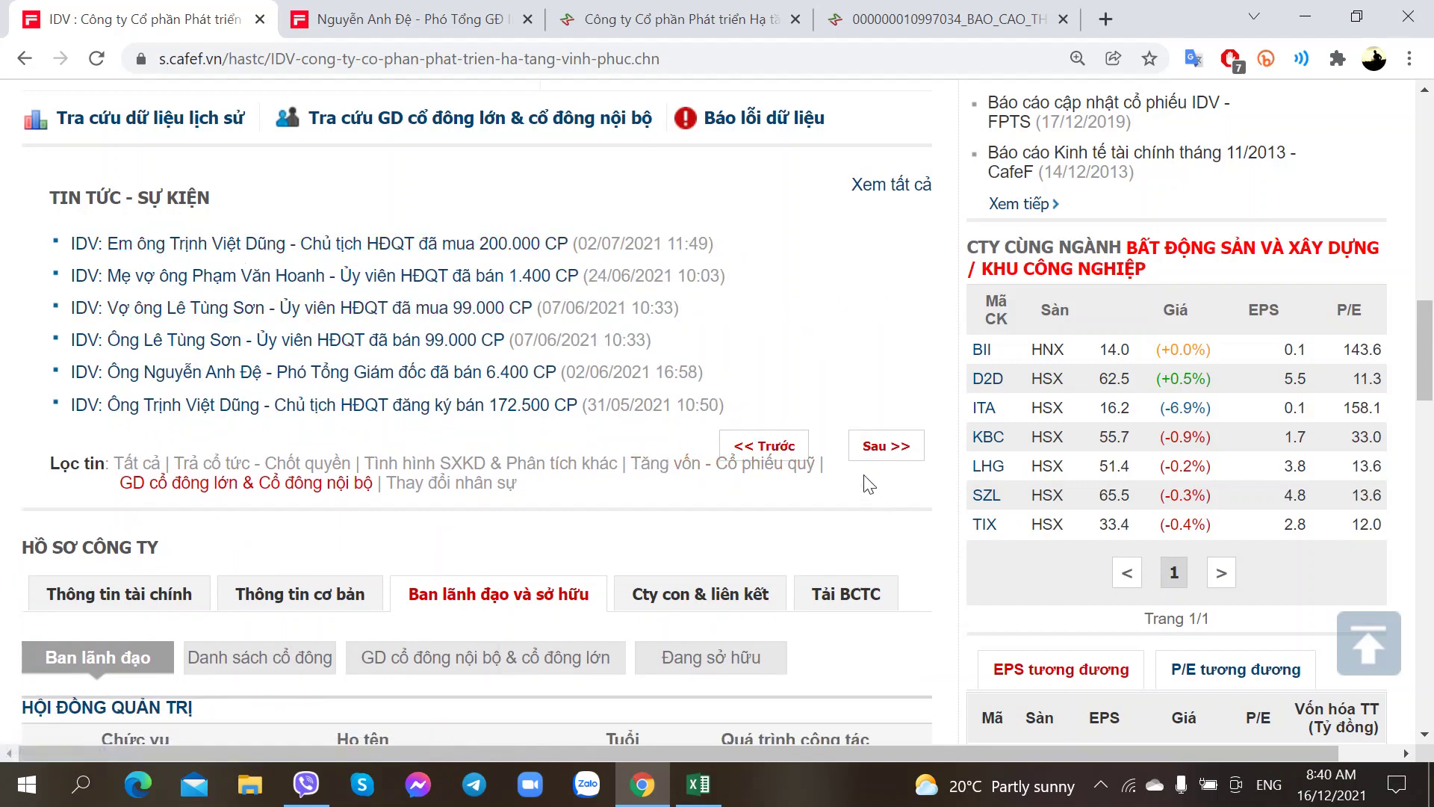
click(896, 453)
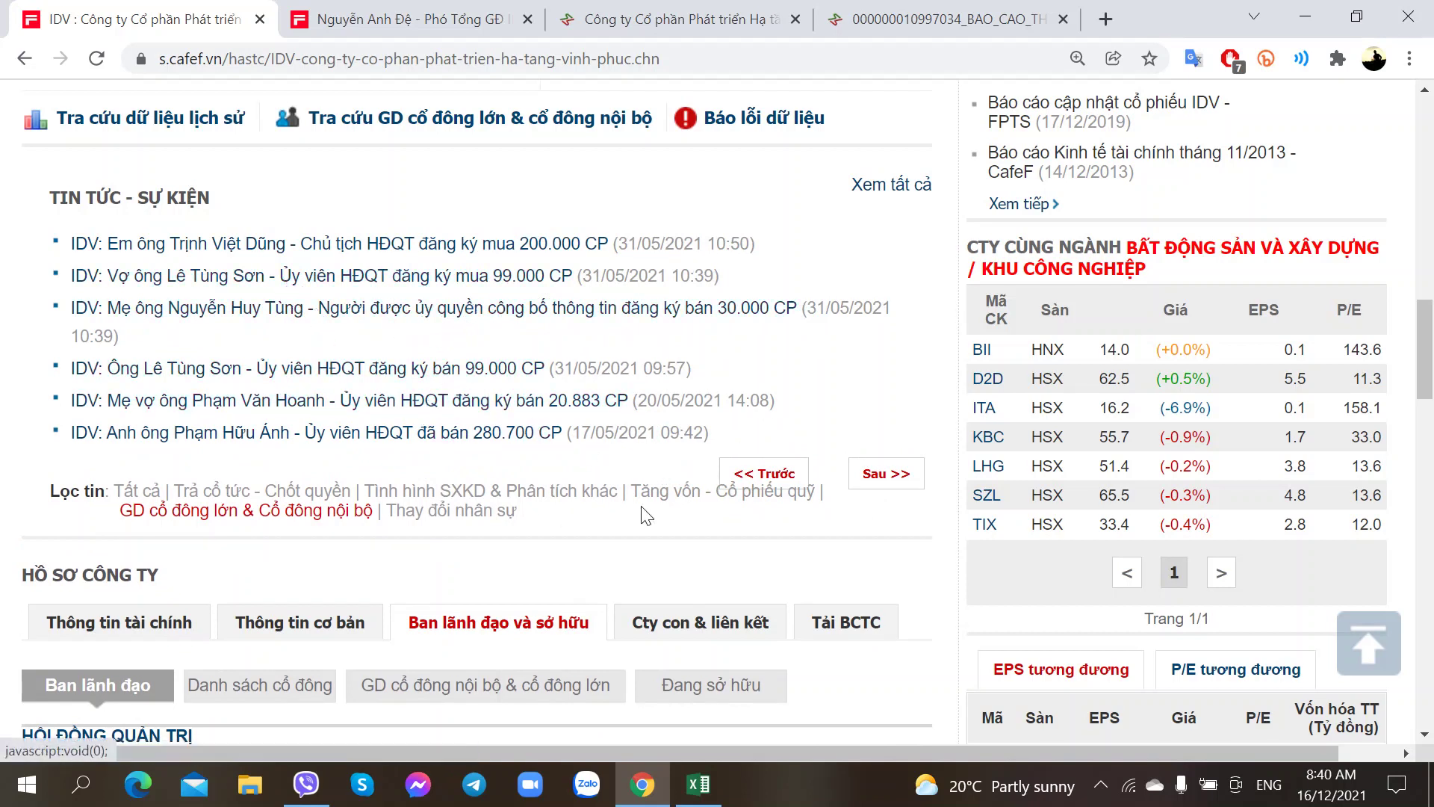
click(886, 475)
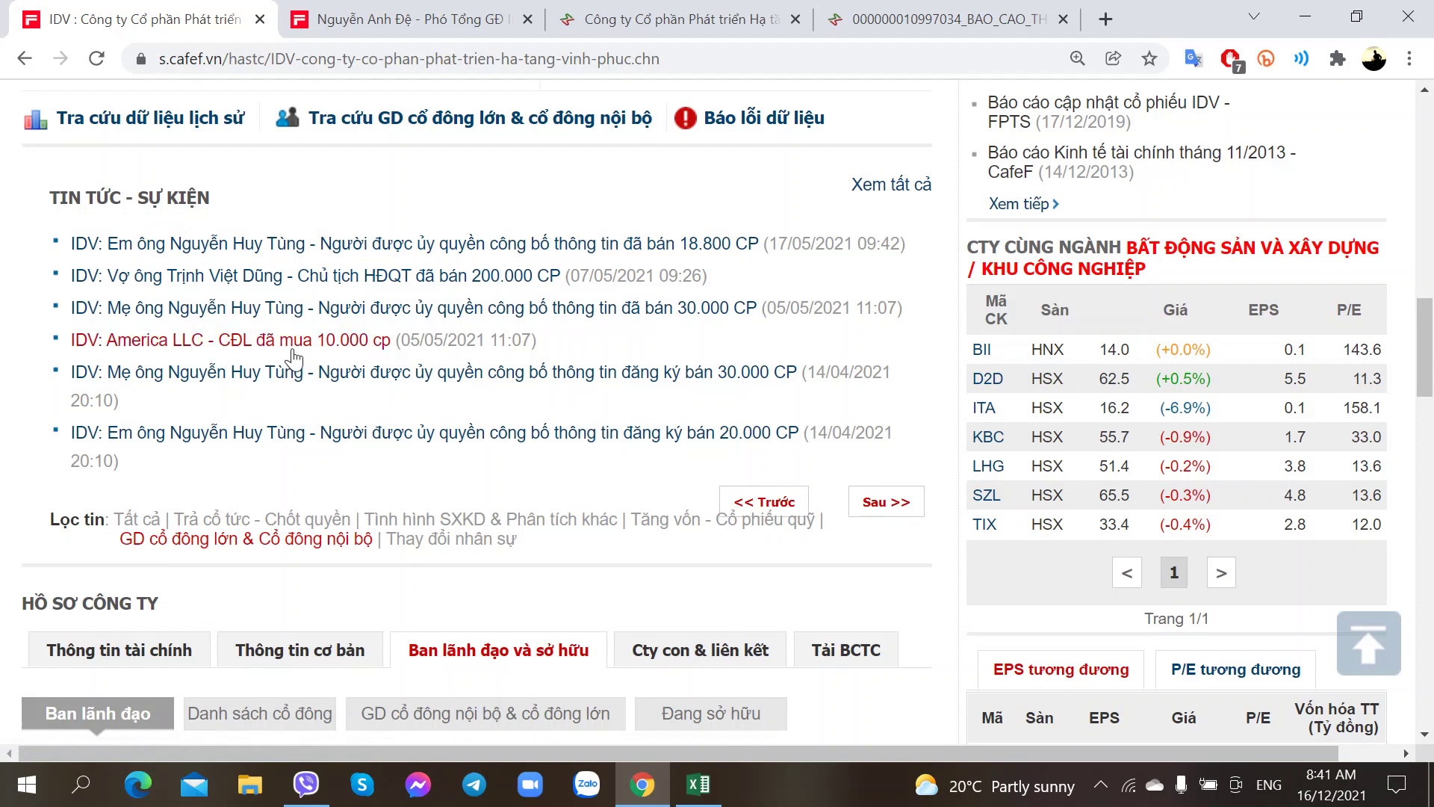
click(867, 501)
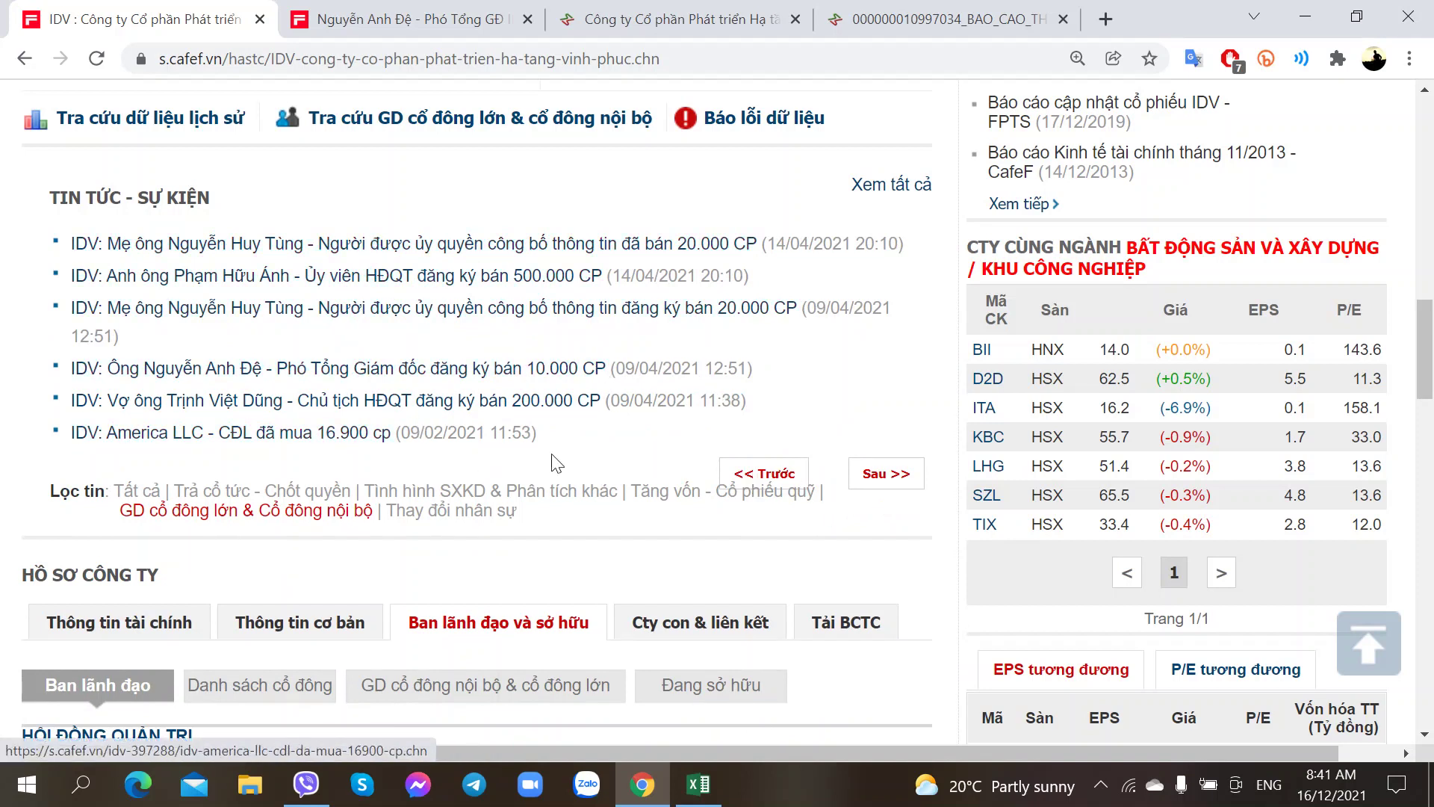
click(902, 481)
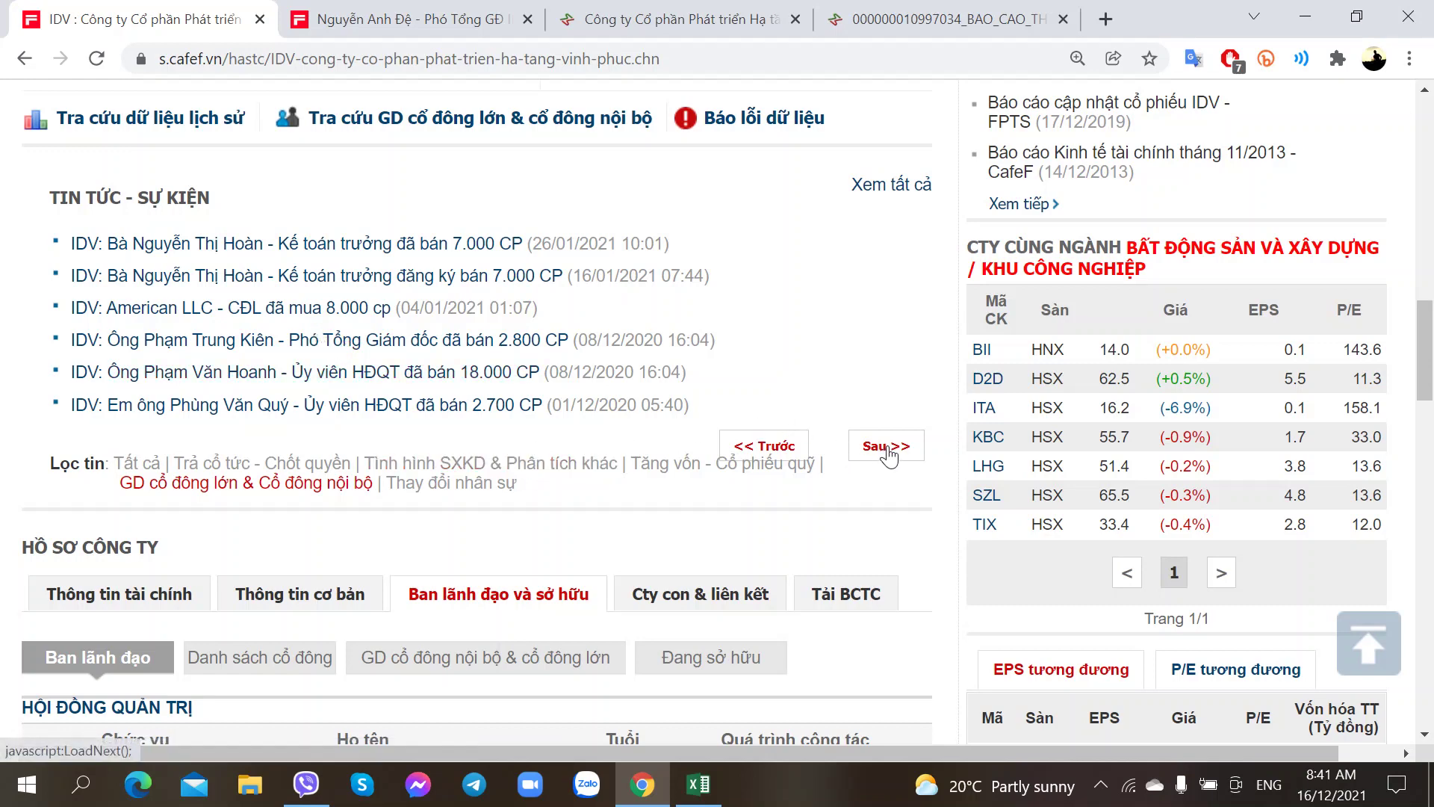
click(945, 18)
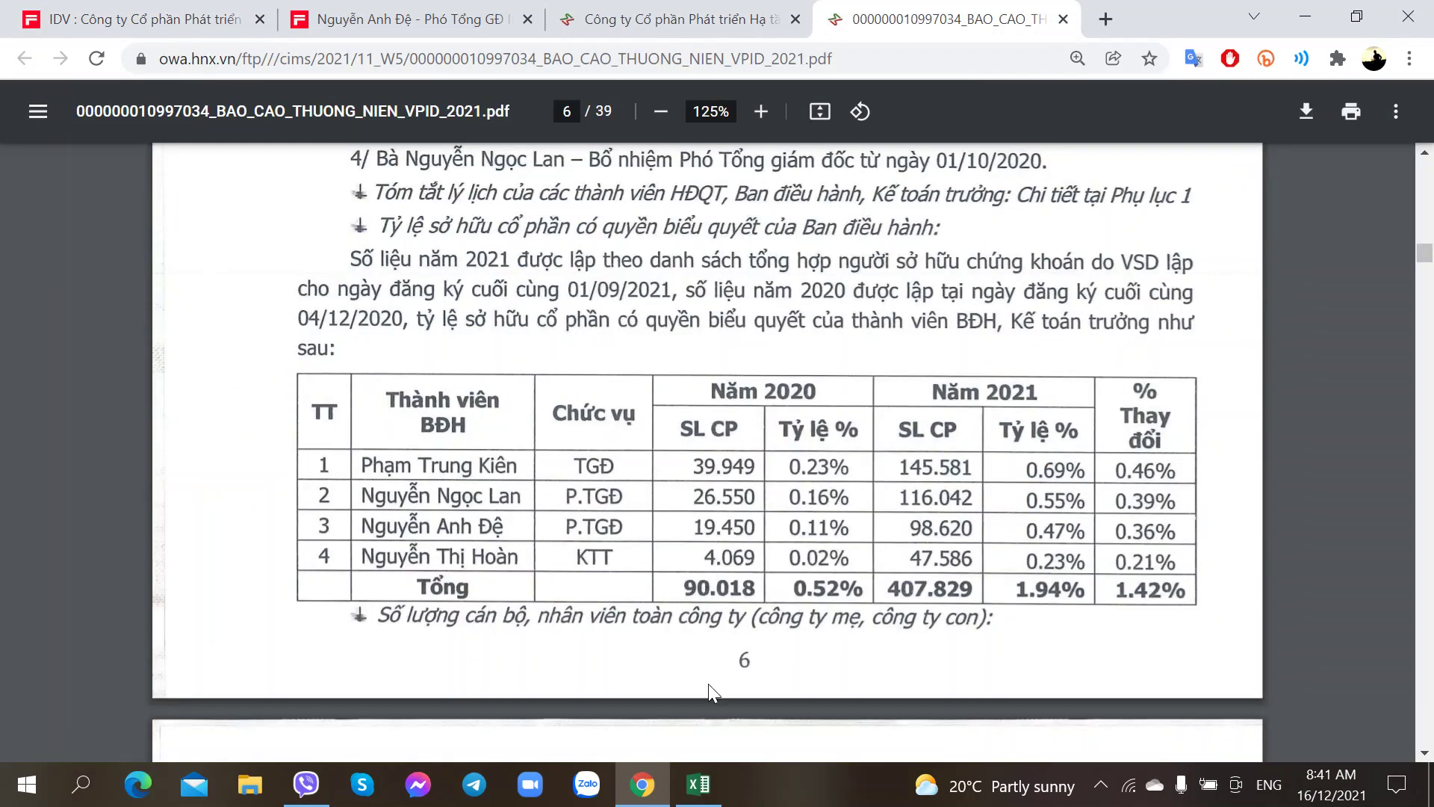
Step: Add a 2020 heading beside the executive list, merged and centred across two columns
click(698, 784)
scroll(430, 585, up, 1)
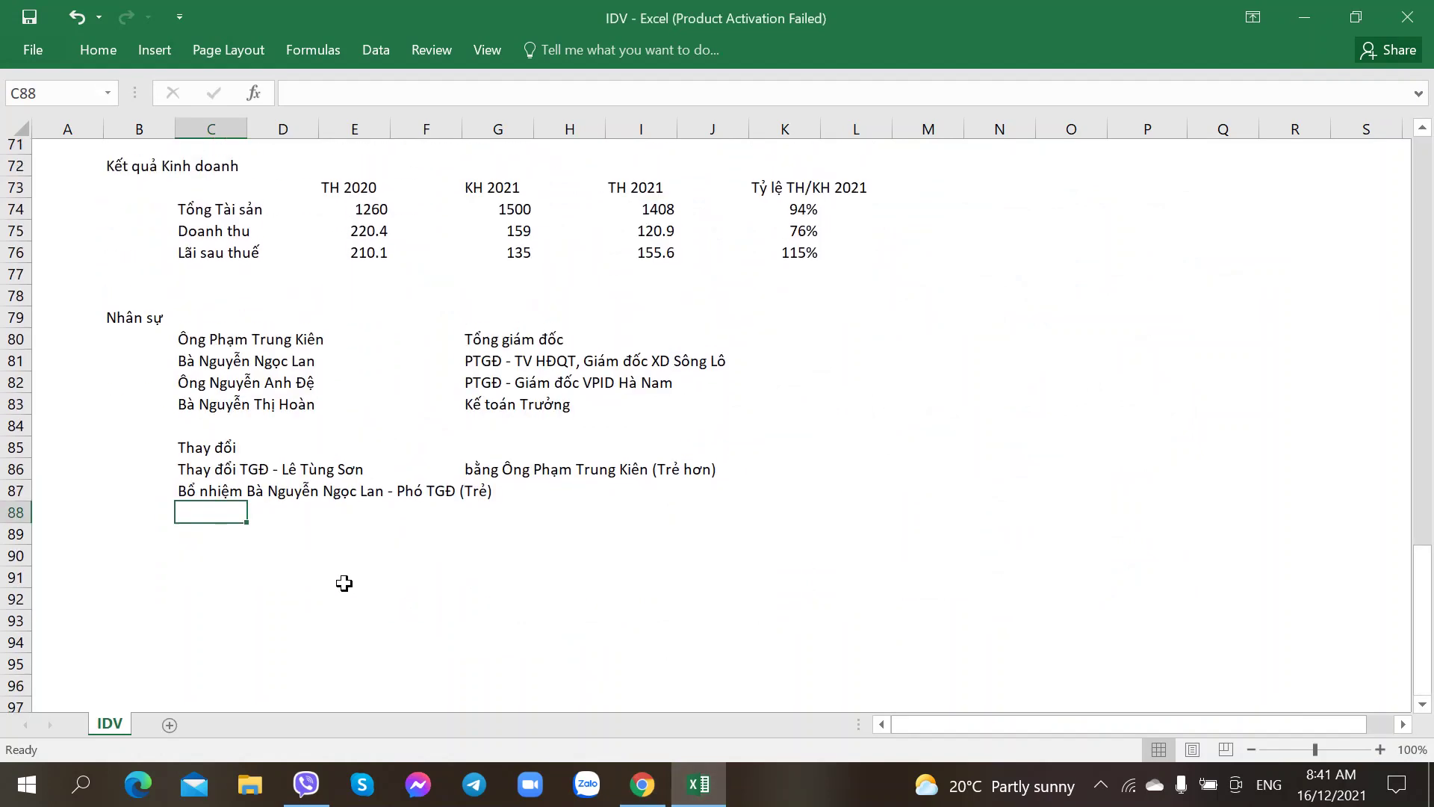
click(167, 557)
click(856, 345)
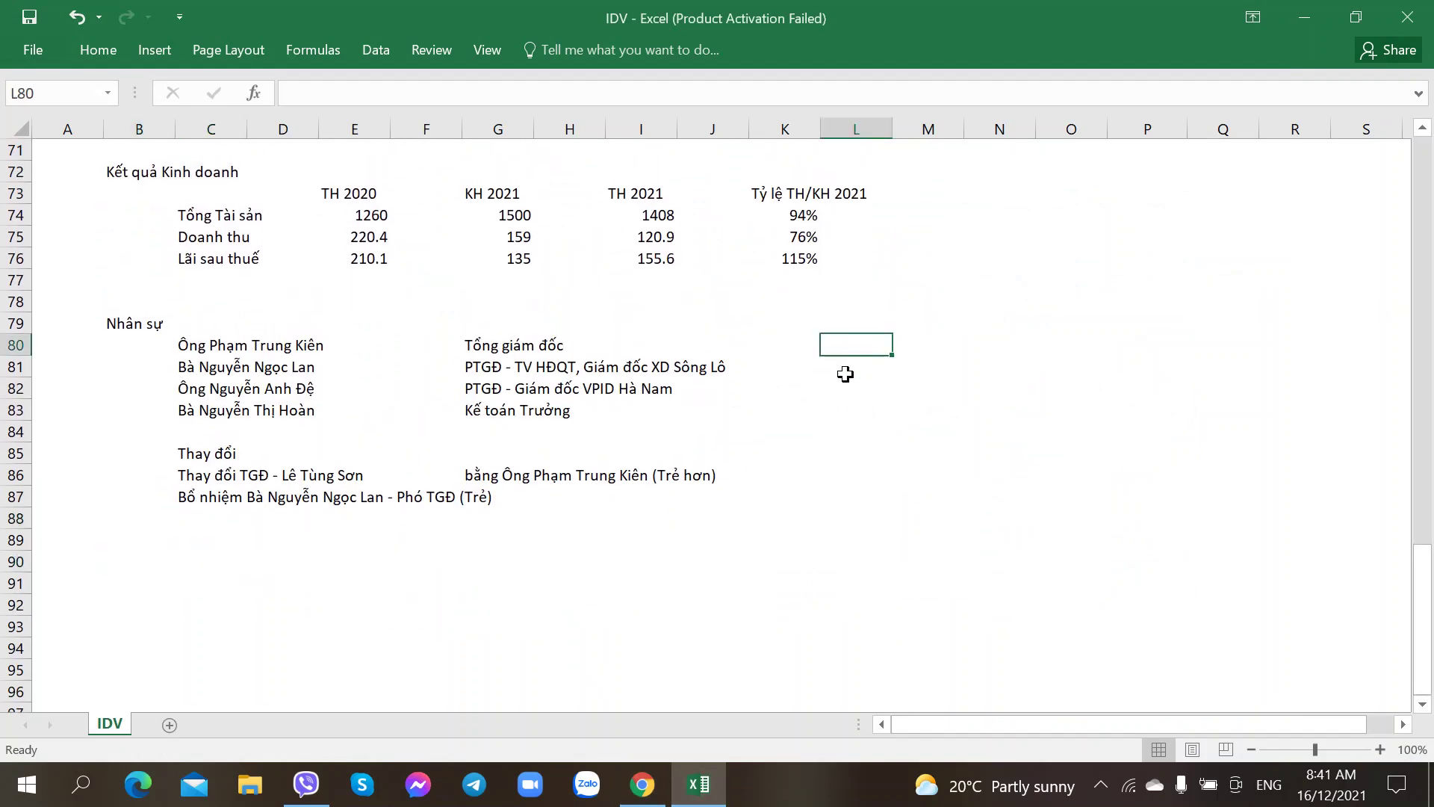
key(alt+Tab)
key(alt+Tab)
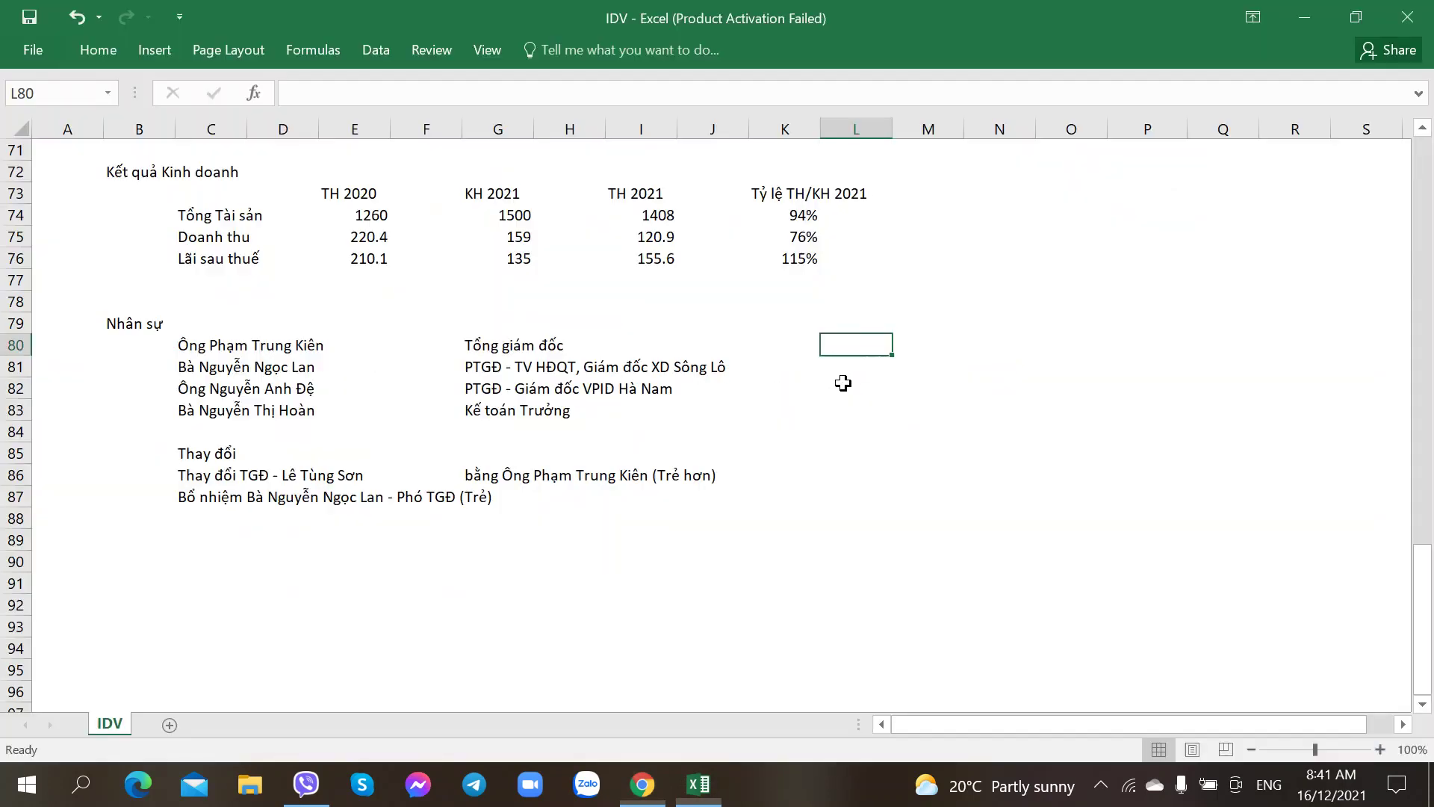
key(Up)
key(alt+Tab)
key(alt+Tab)
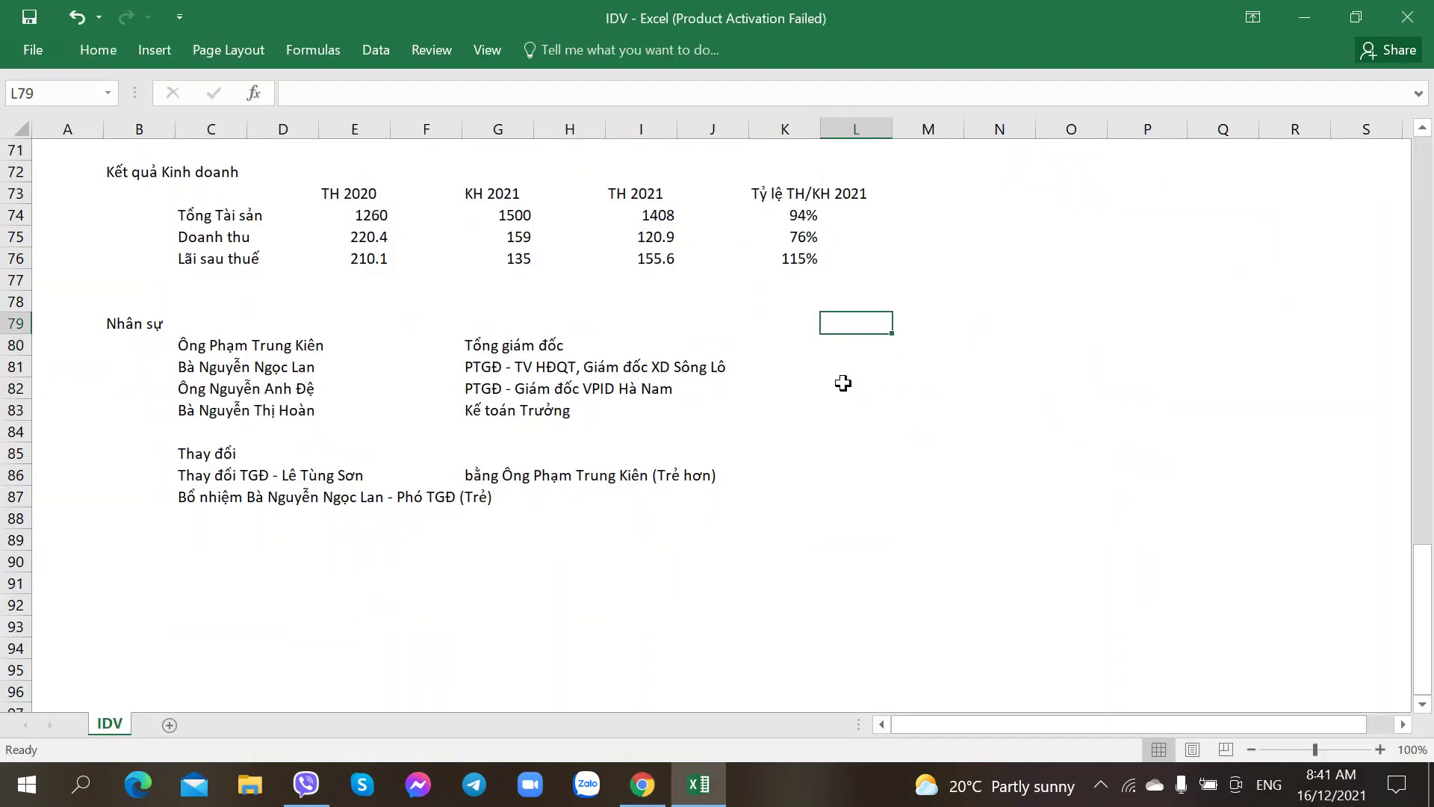
text(2020)
key(Tab)
key(Left)
key(shift+Right)
click(98, 49)
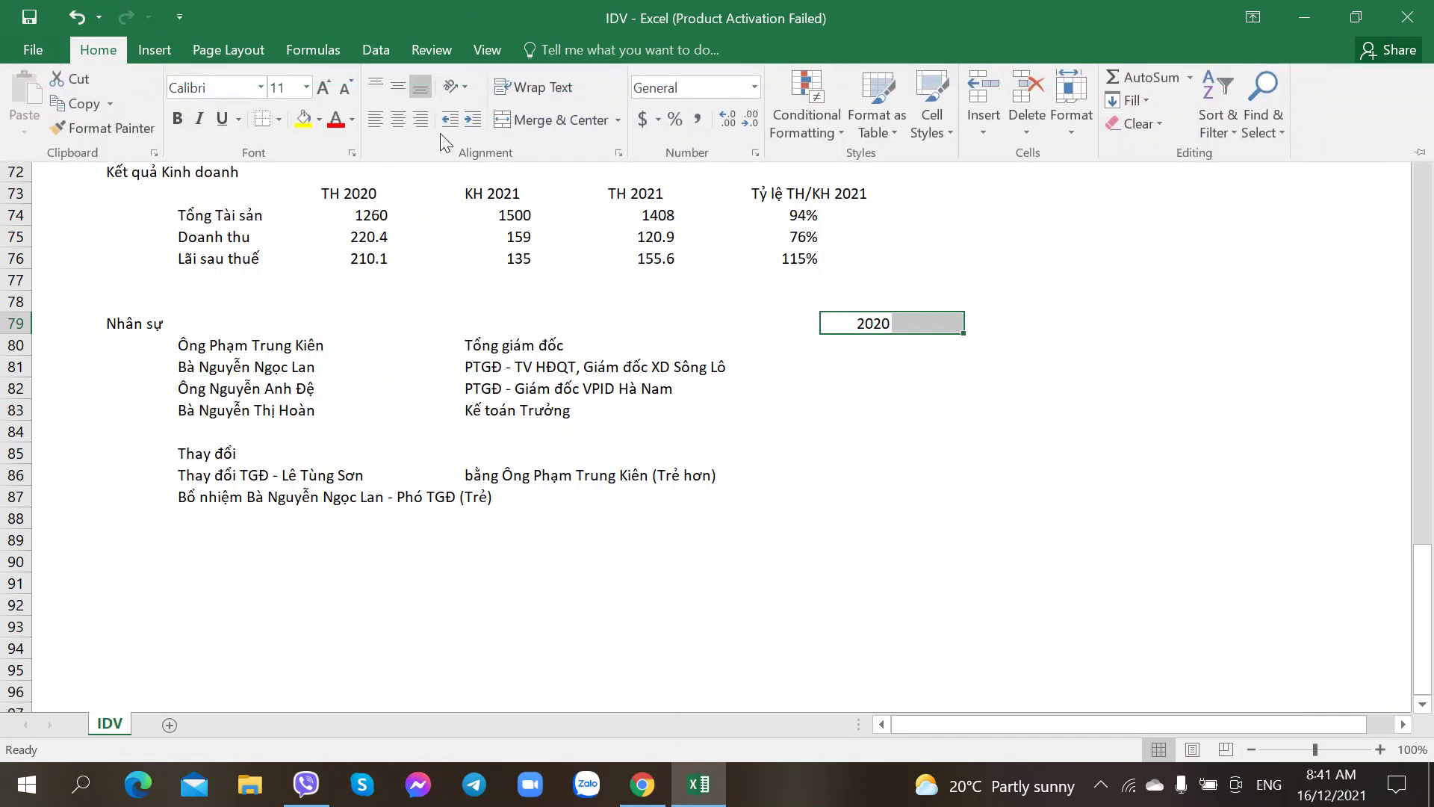
click(557, 119)
Step: Enter the first executive's 2020 holding: 39949 shares and a 0.23% stake
click(848, 350)
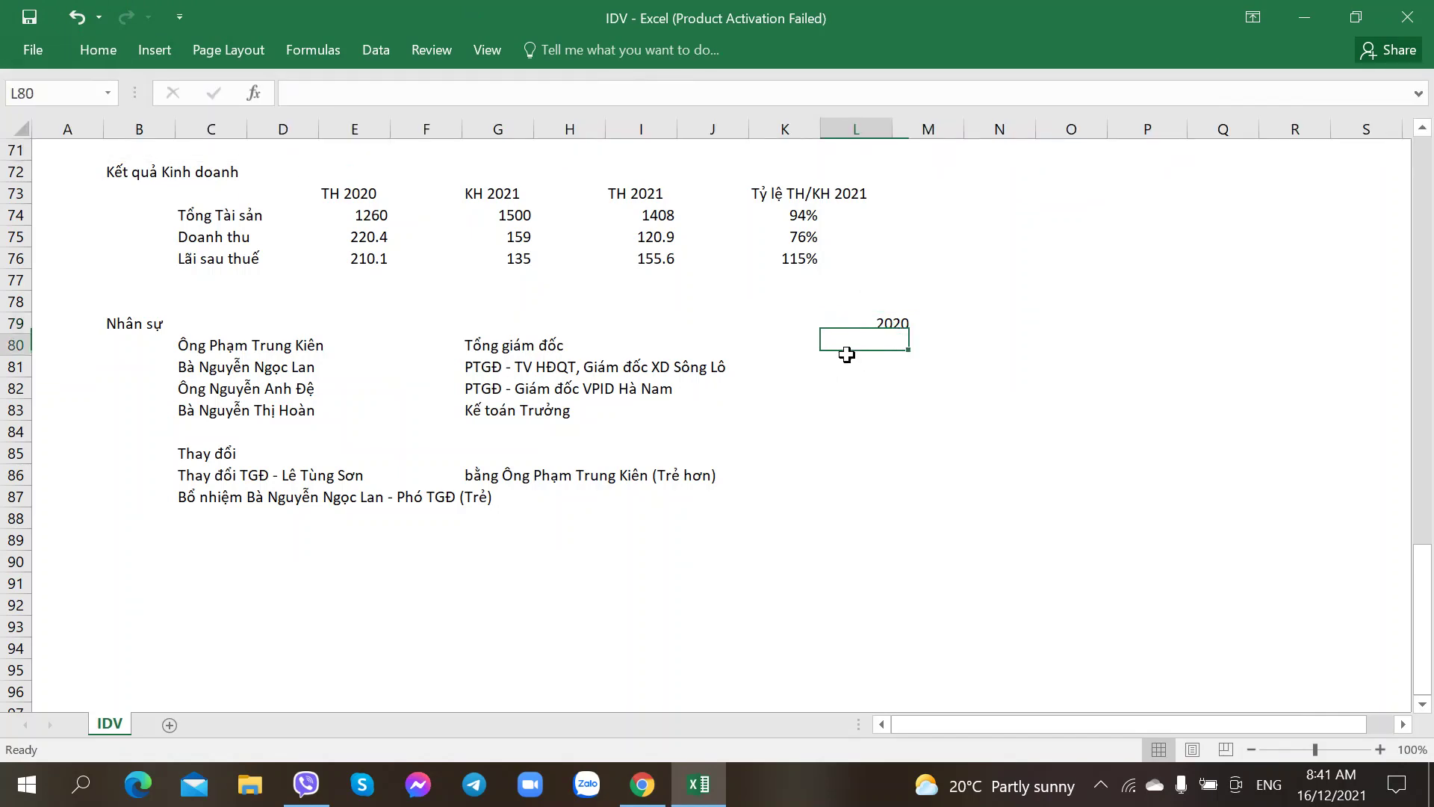
key(alt+Tab)
key(alt+Tab)
text(399)
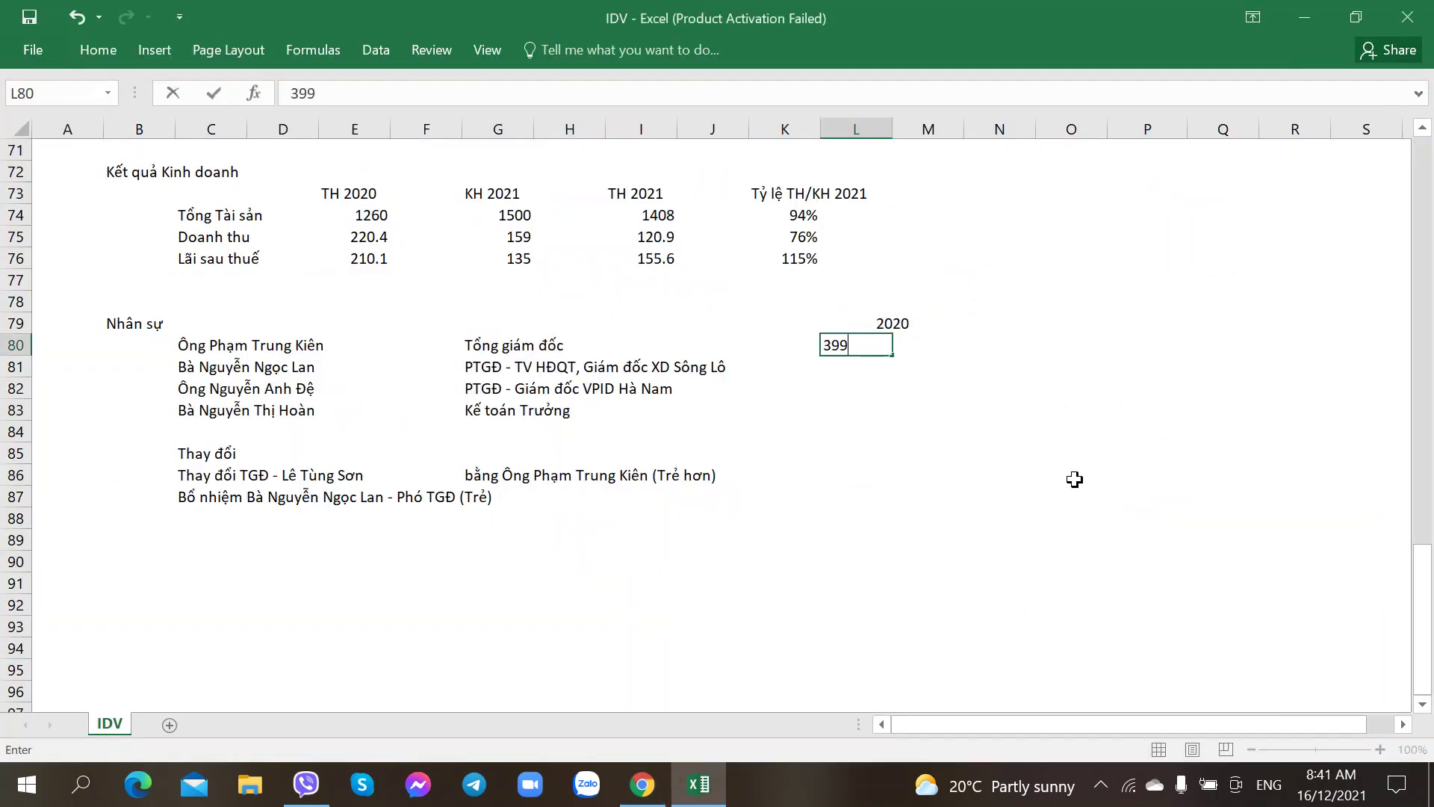
text(49)
key(Tab)
key(alt+Tab)
key(alt+Tab)
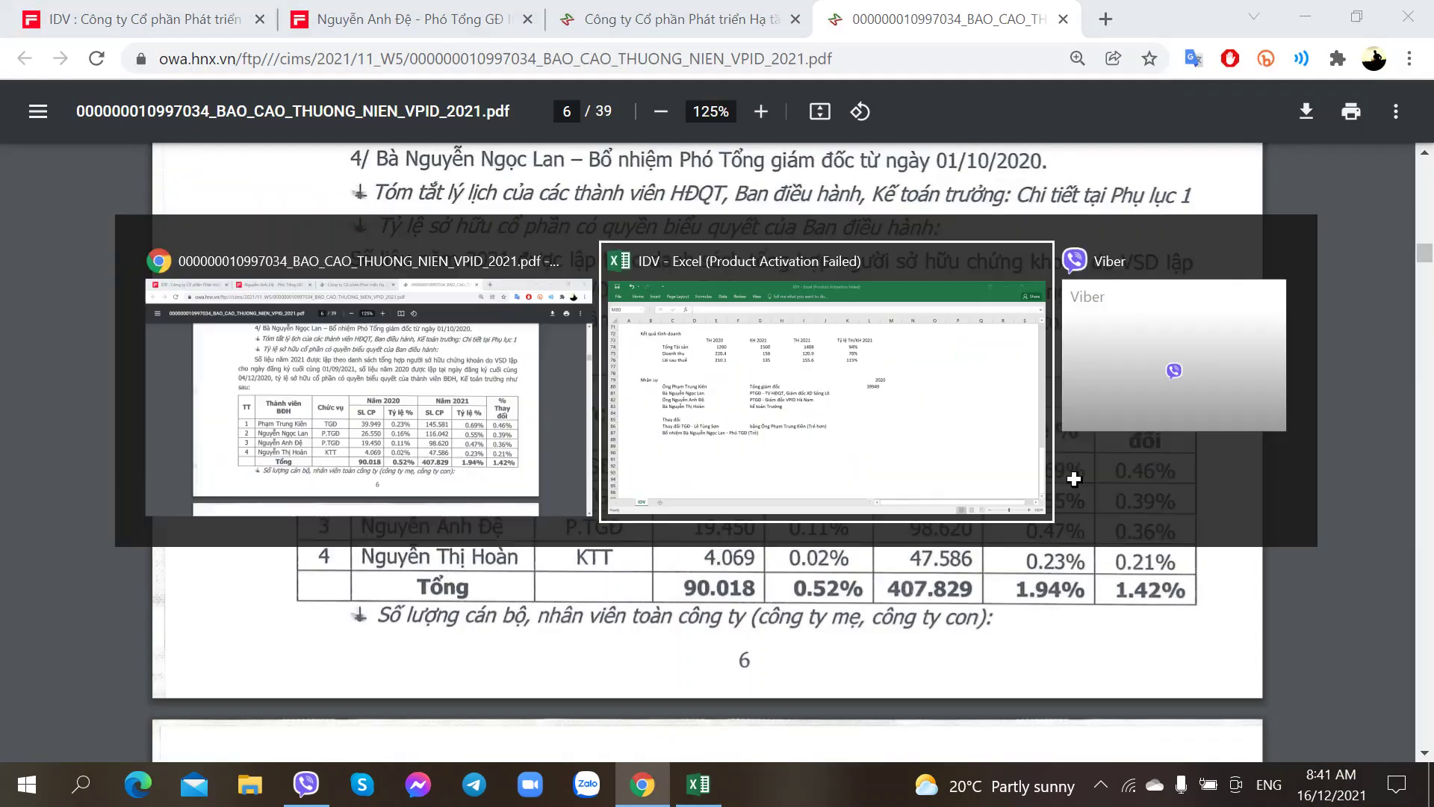
text(0.235)
key(Return)
key(Up)
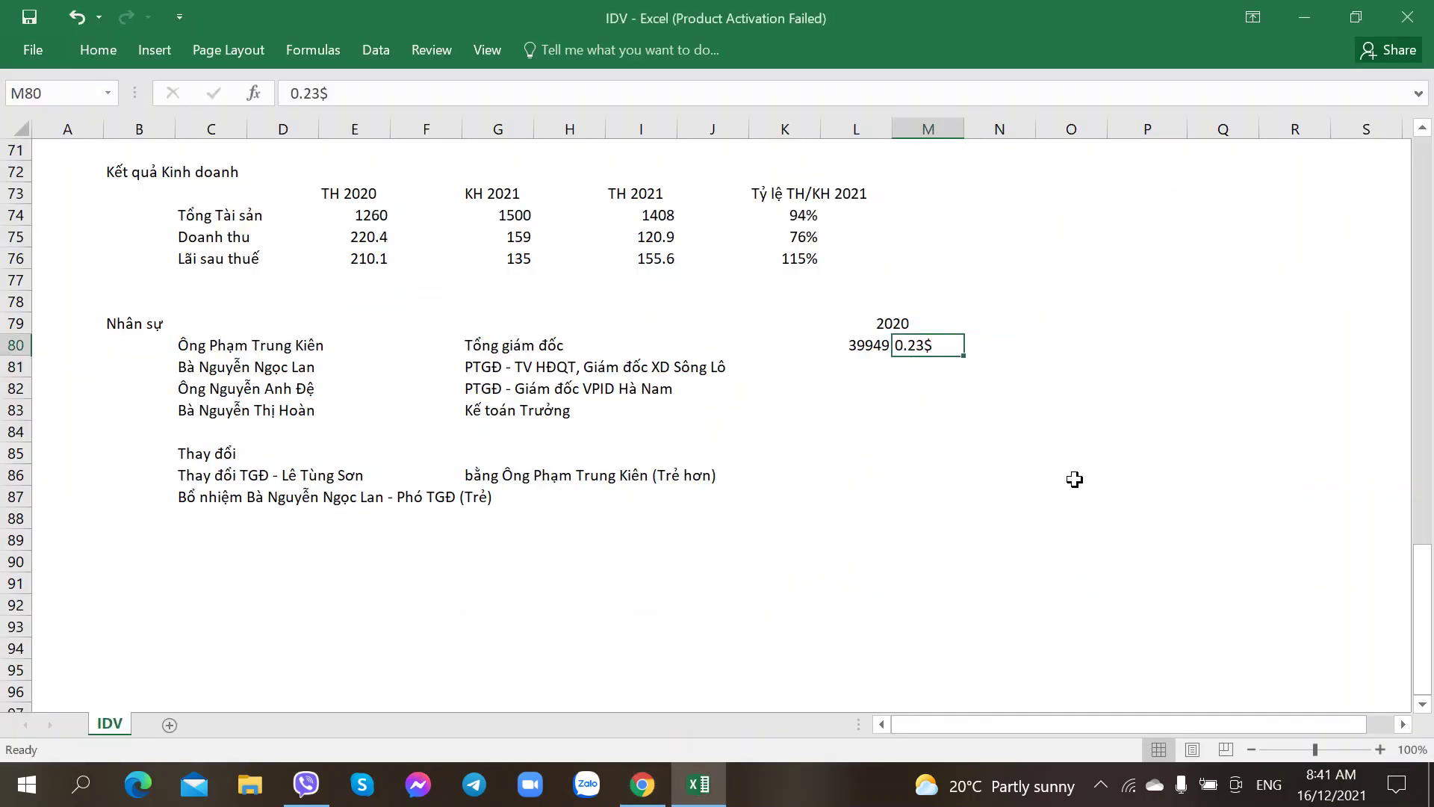
text(0.23%)
key(Return)
key(Left)
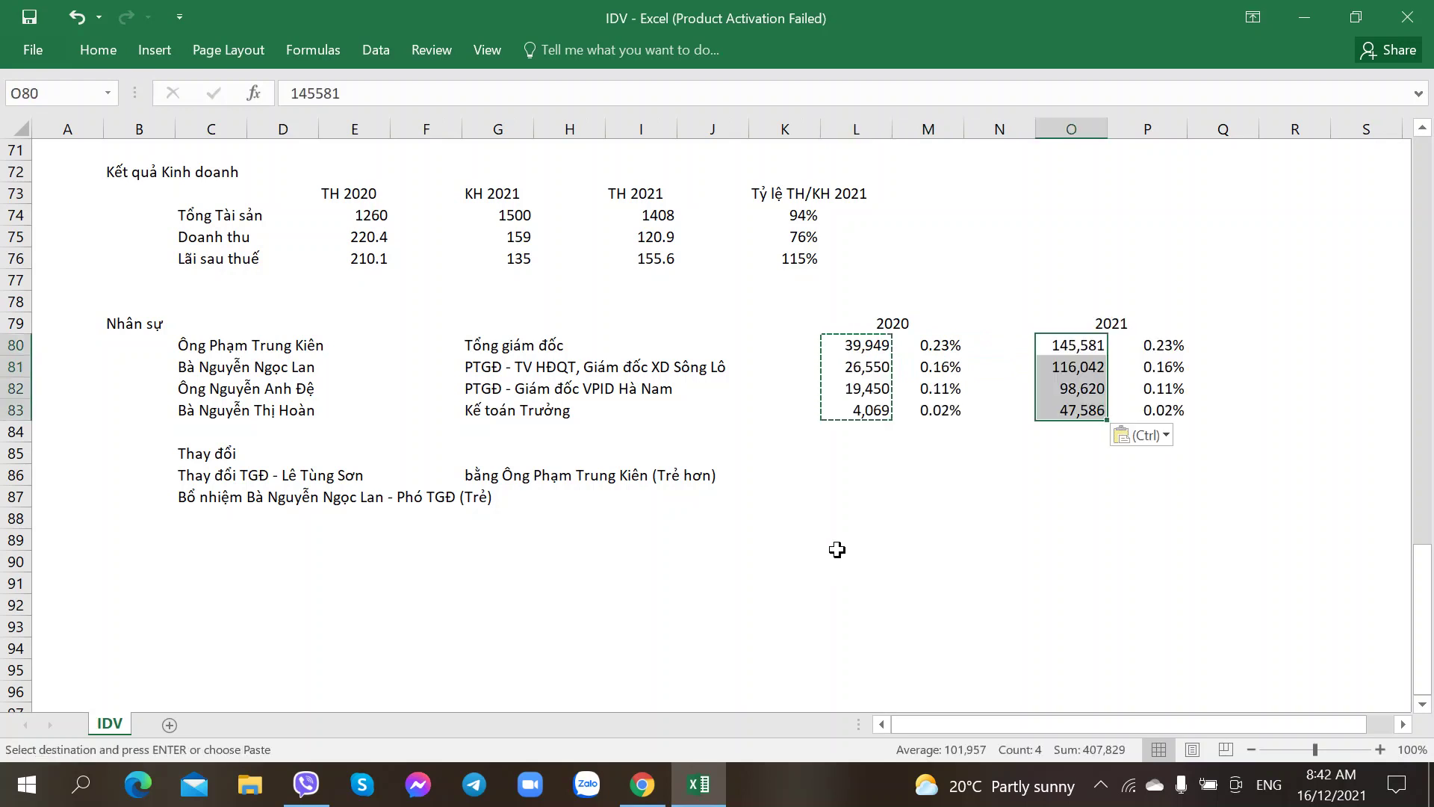
Step: Put the heading 'Tỷ lệ Sở hữu - BĐH' above the 2020/2021 ownership columns
click(838, 544)
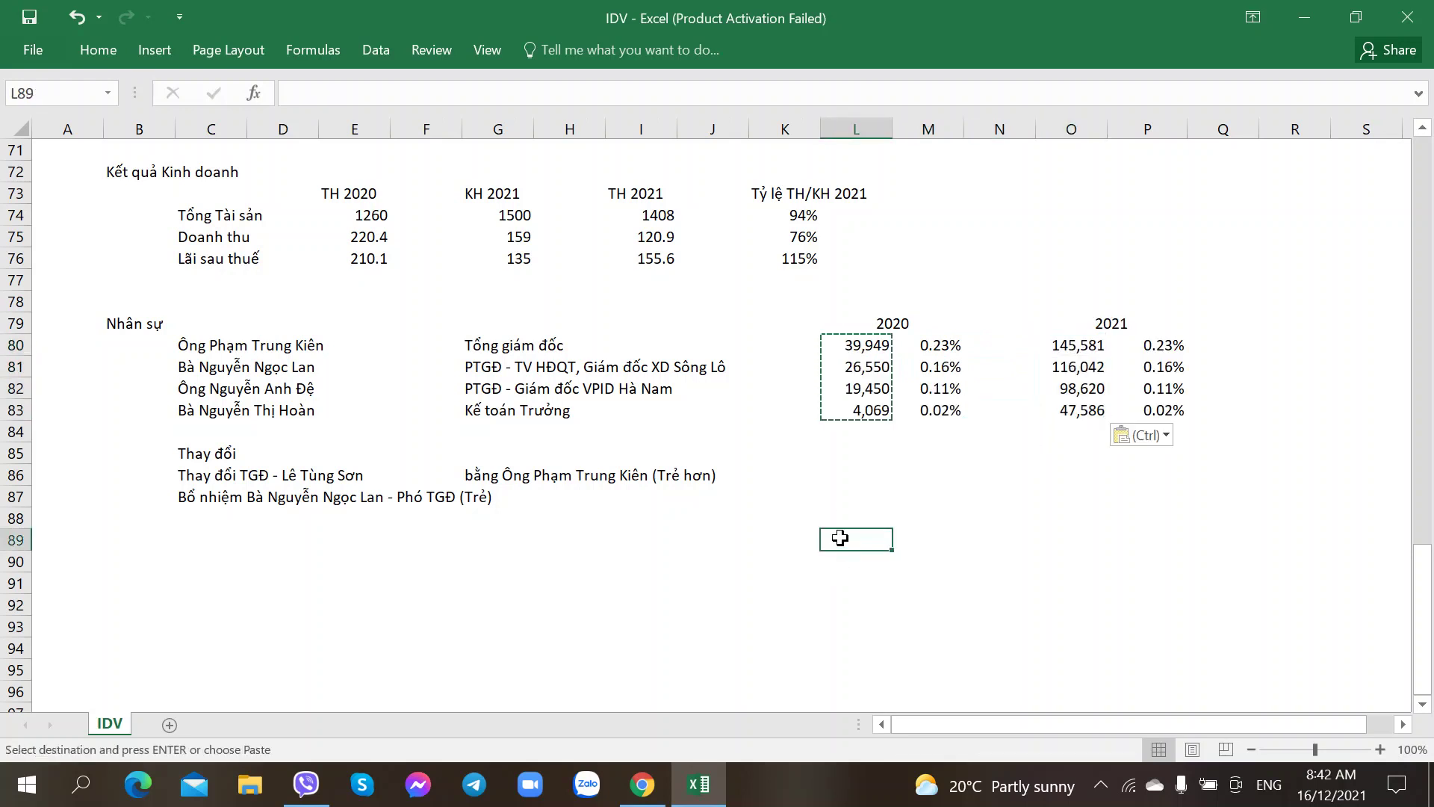
click(869, 495)
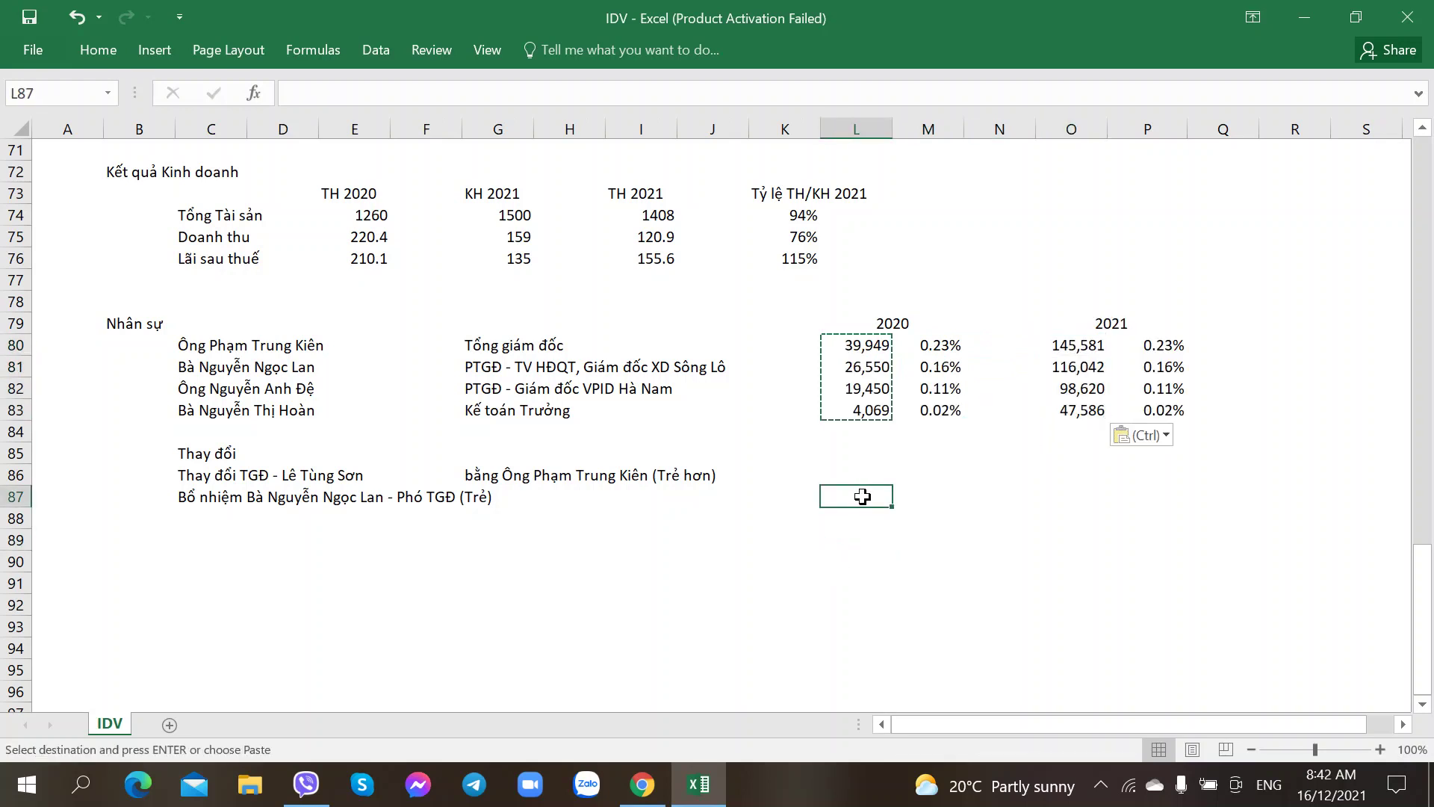
key(Escape)
click(928, 496)
click(1061, 432)
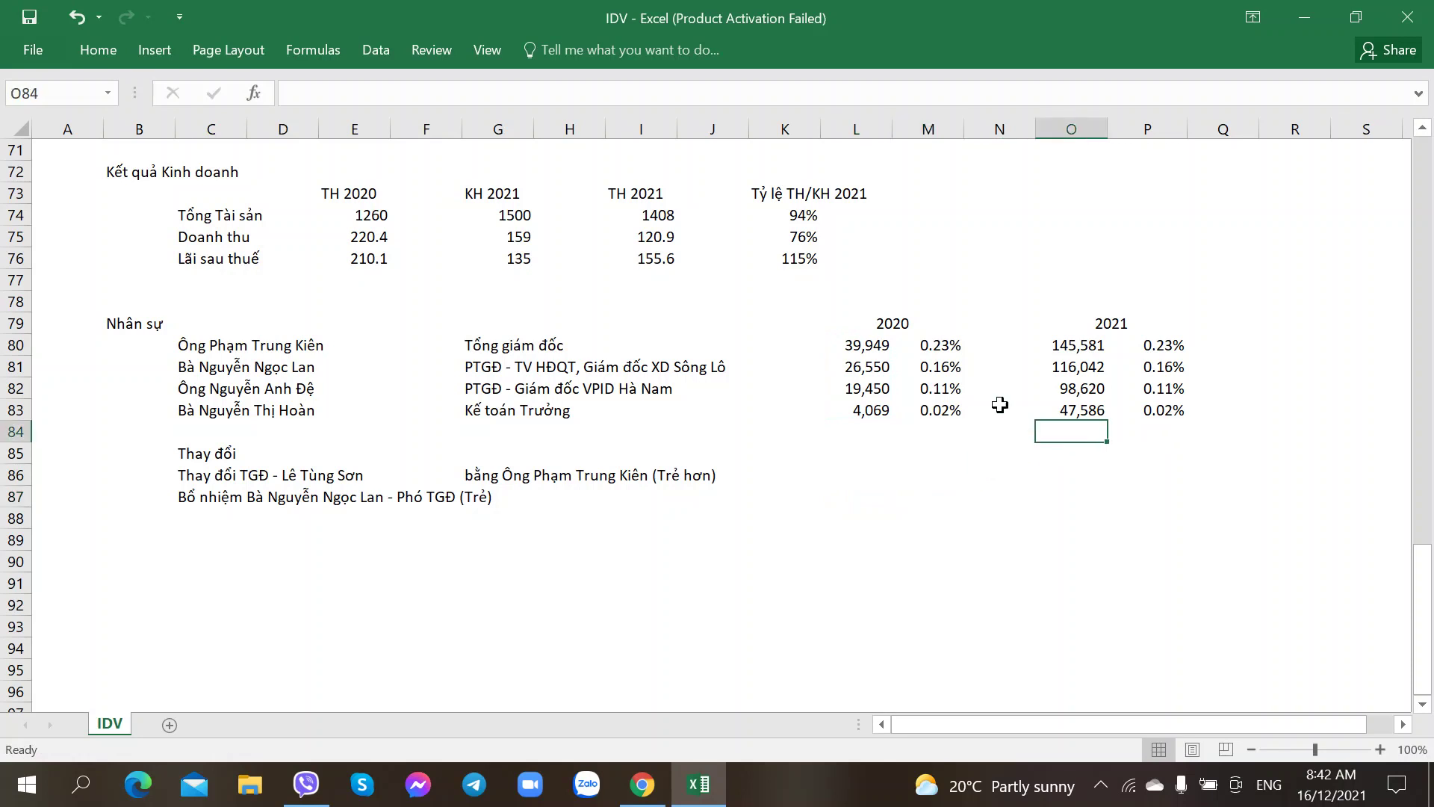
click(897, 363)
click(839, 343)
click(794, 342)
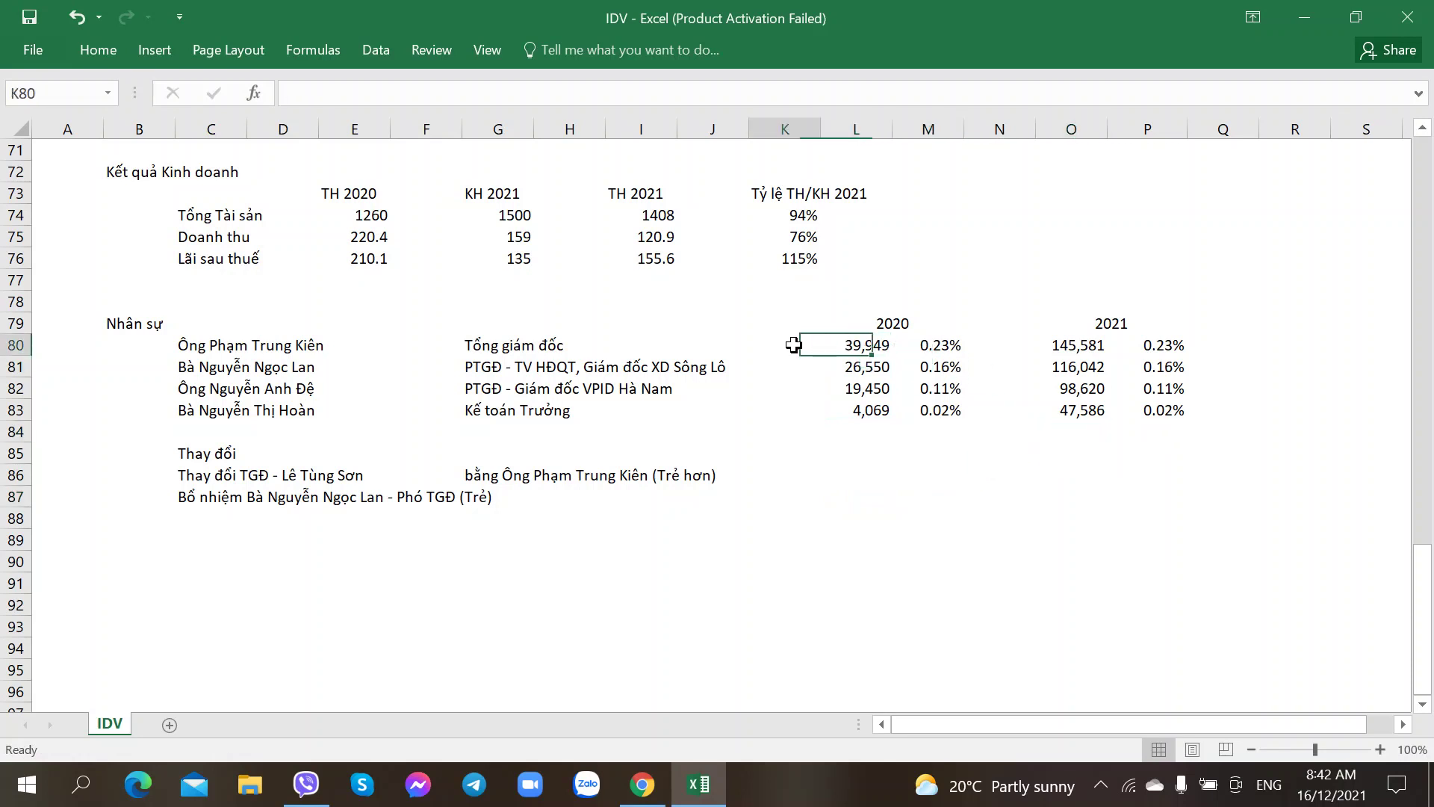
click(835, 307)
text(Tỷ lệ )
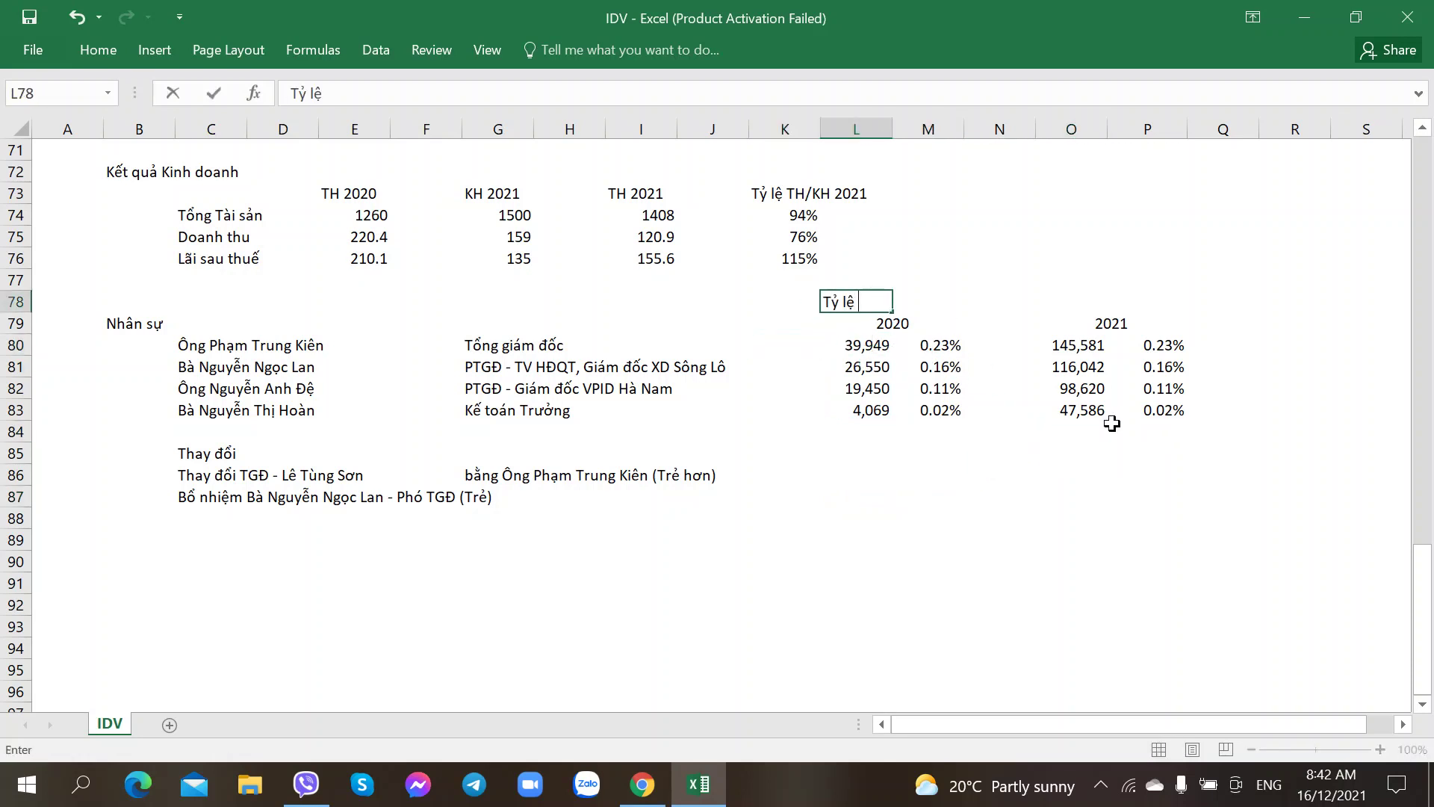
text(Sơr hư)
text(xu - BD)
text(H)
key(Return)
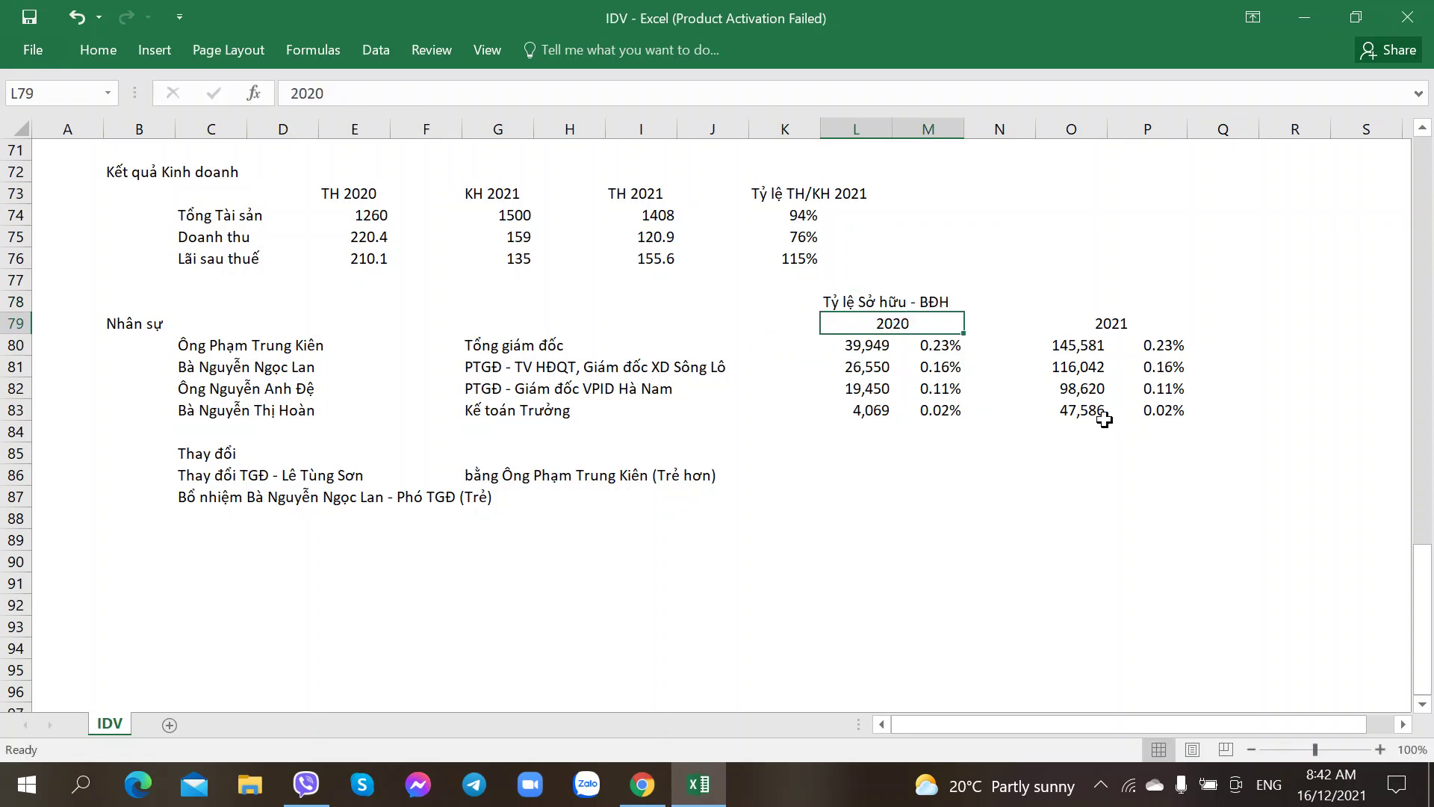
Step: Review the third executive's and general director's 2020 shareholdings
click(928, 453)
click(850, 381)
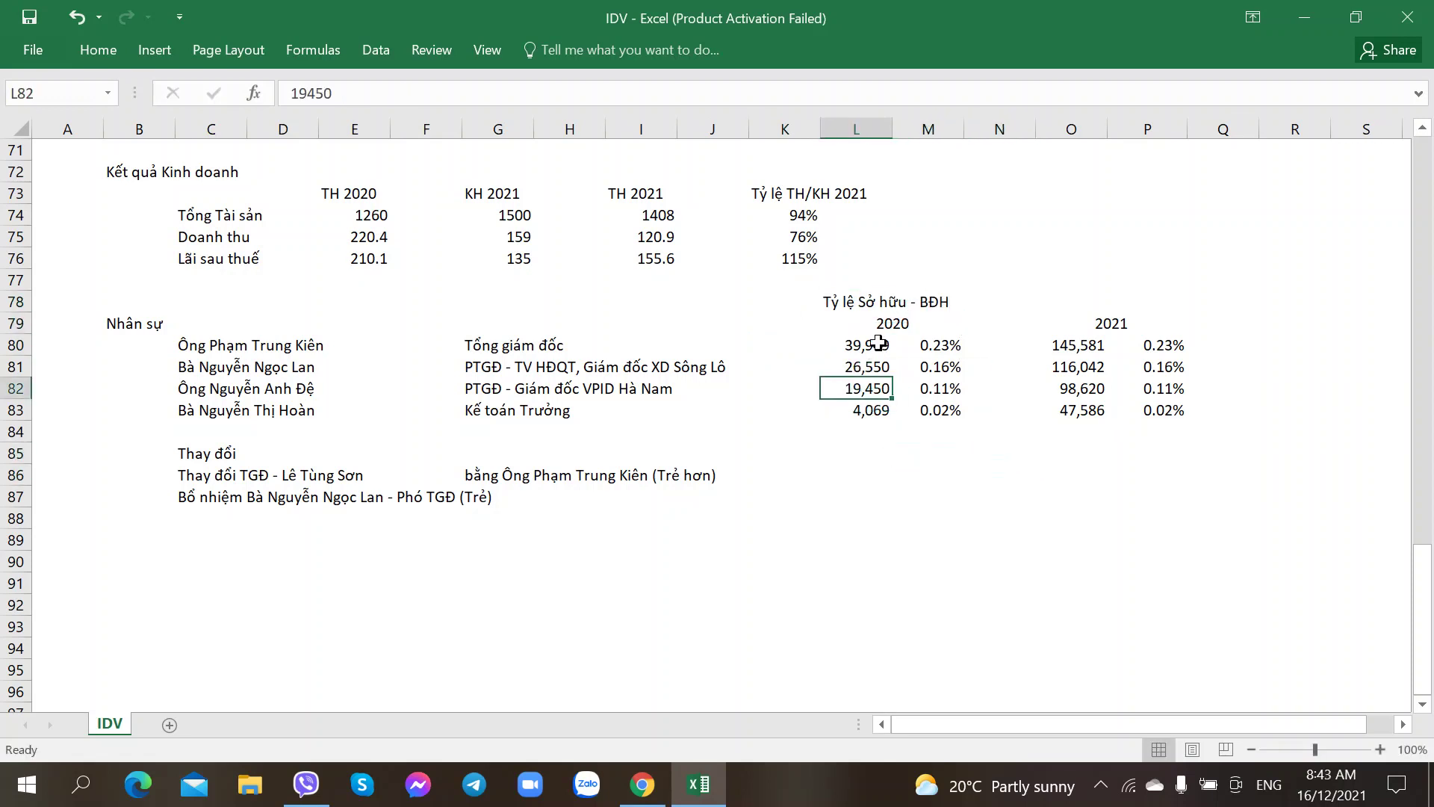
click(878, 345)
key(alt+Tab)
Step: On the CafeF IDV page, highlight the 01/09/2021 stock dividend ratio
click(159, 8)
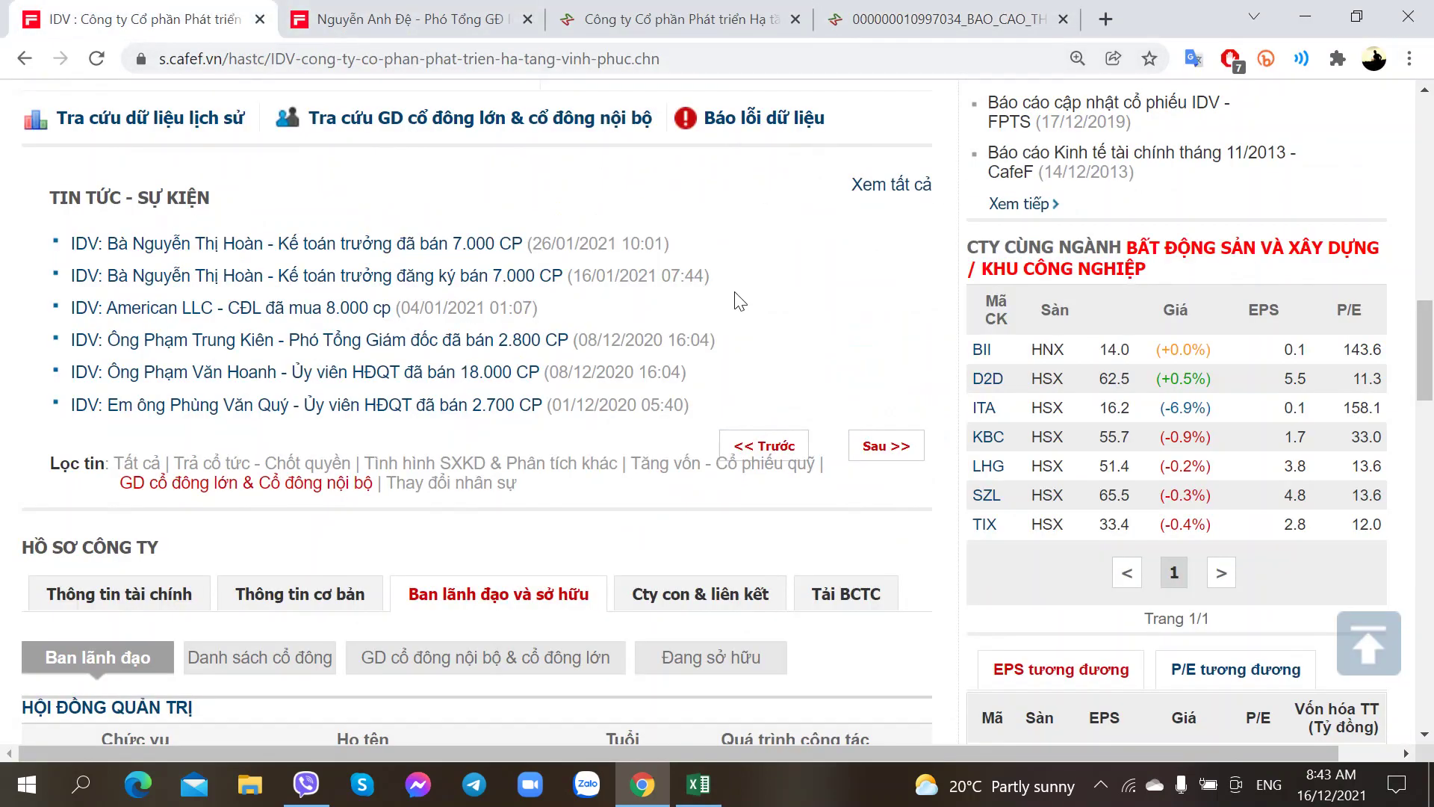
scroll(693, 320, up, 4)
mouse_move(694, 320)
drag(717, 377, 861, 370)
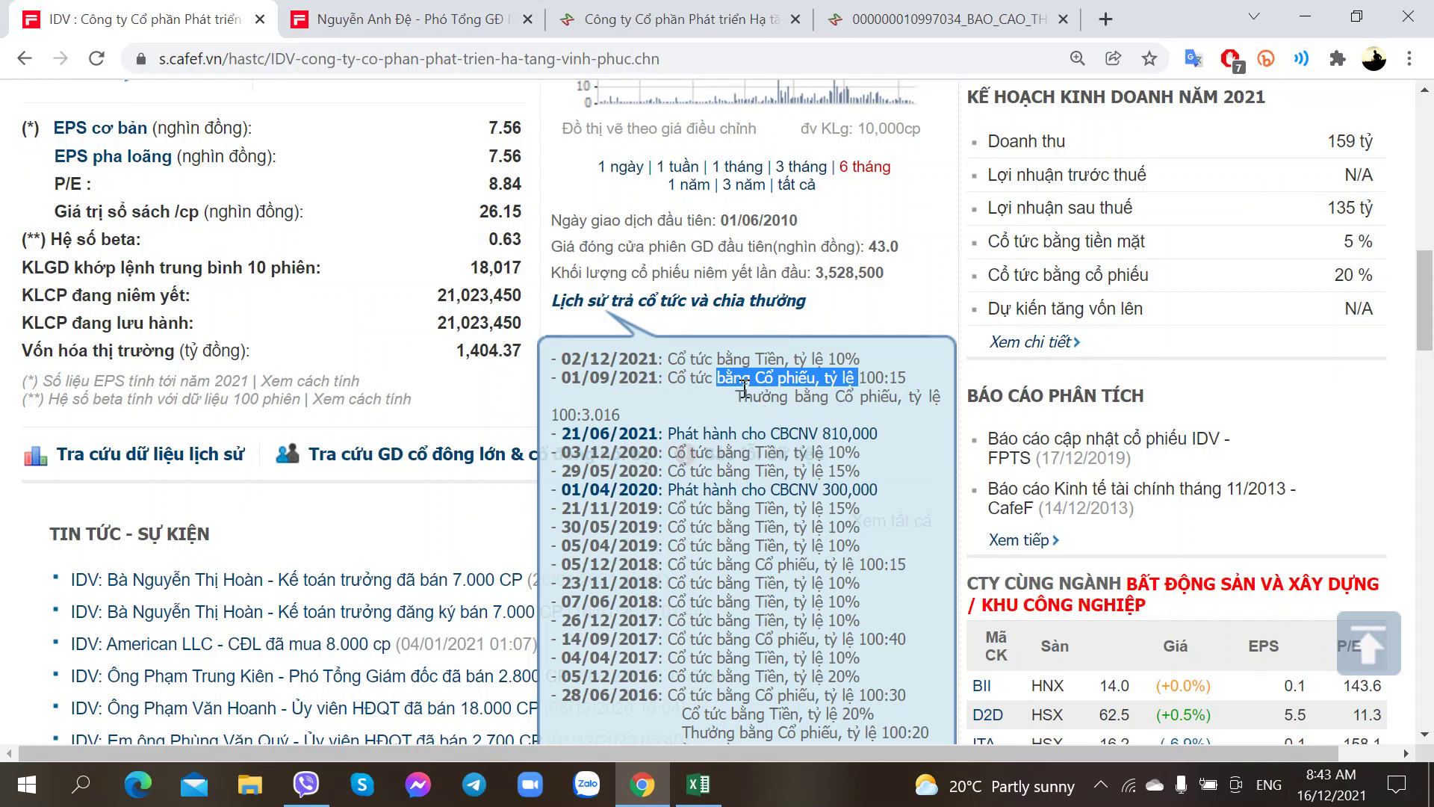
key(alt+Tab)
Step: Check the executives' 2021 shareholdings and select the 2021 ownership percentages to see their sum
click(1067, 374)
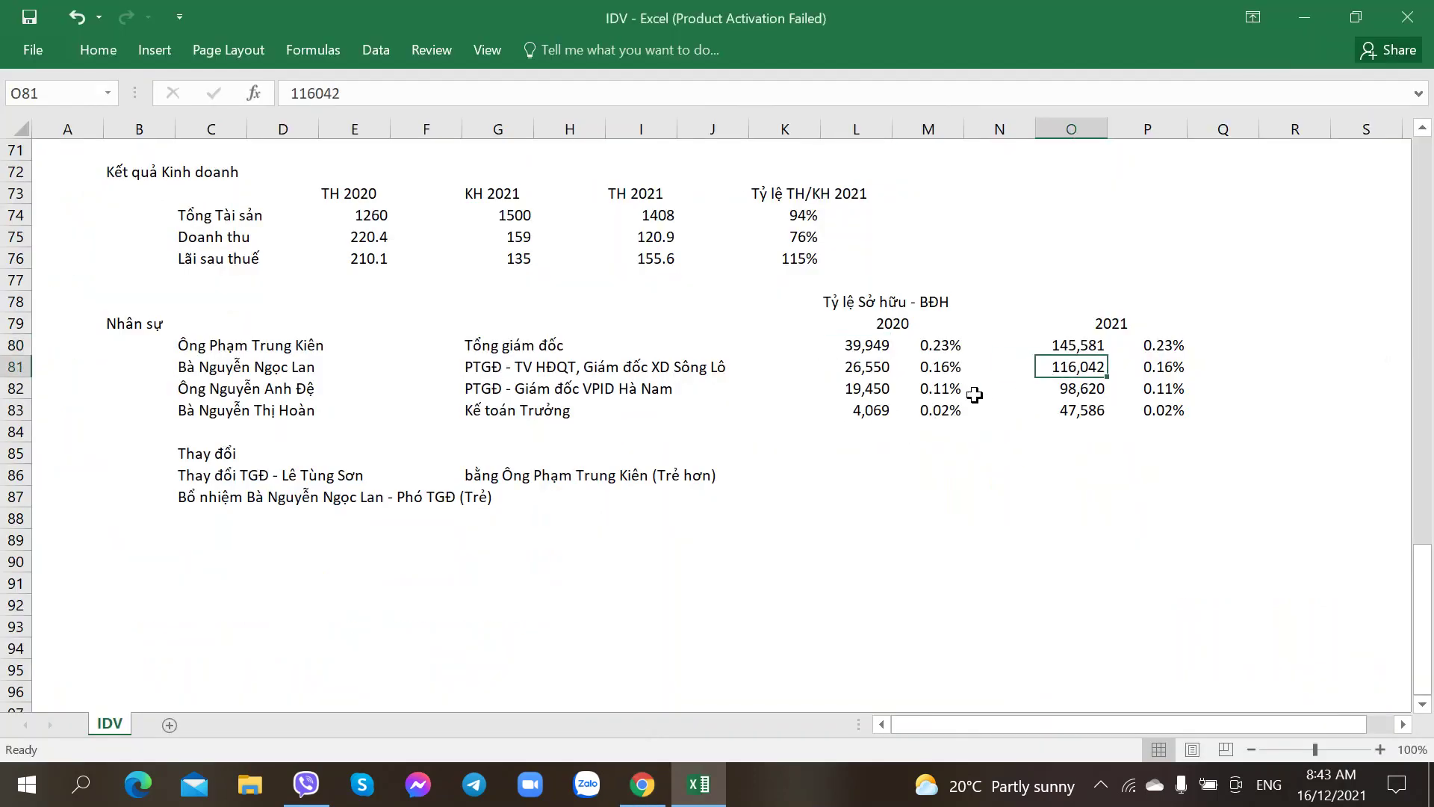
click(916, 434)
click(1025, 413)
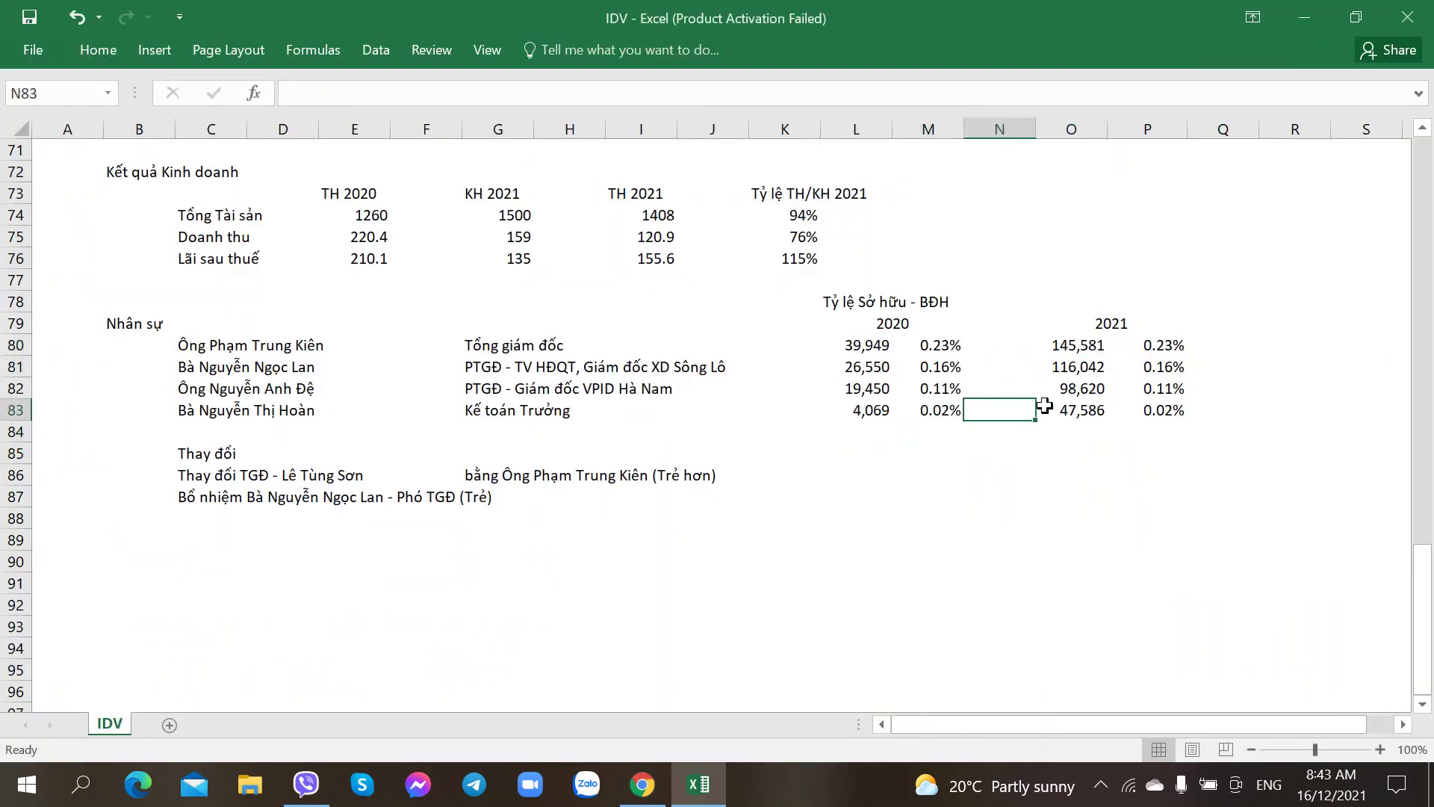
click(1089, 388)
click(742, 520)
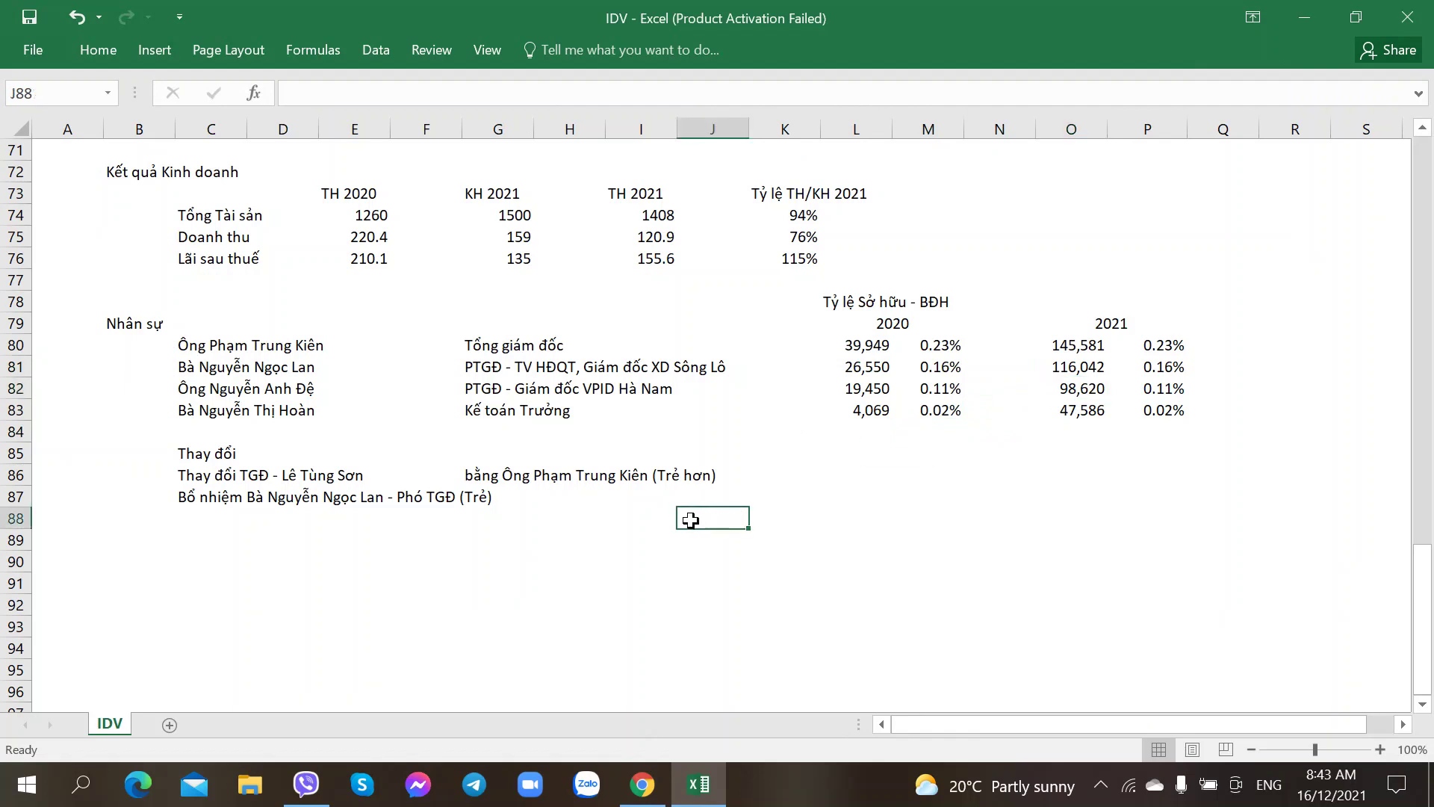
drag(885, 388, 1060, 390)
click(993, 485)
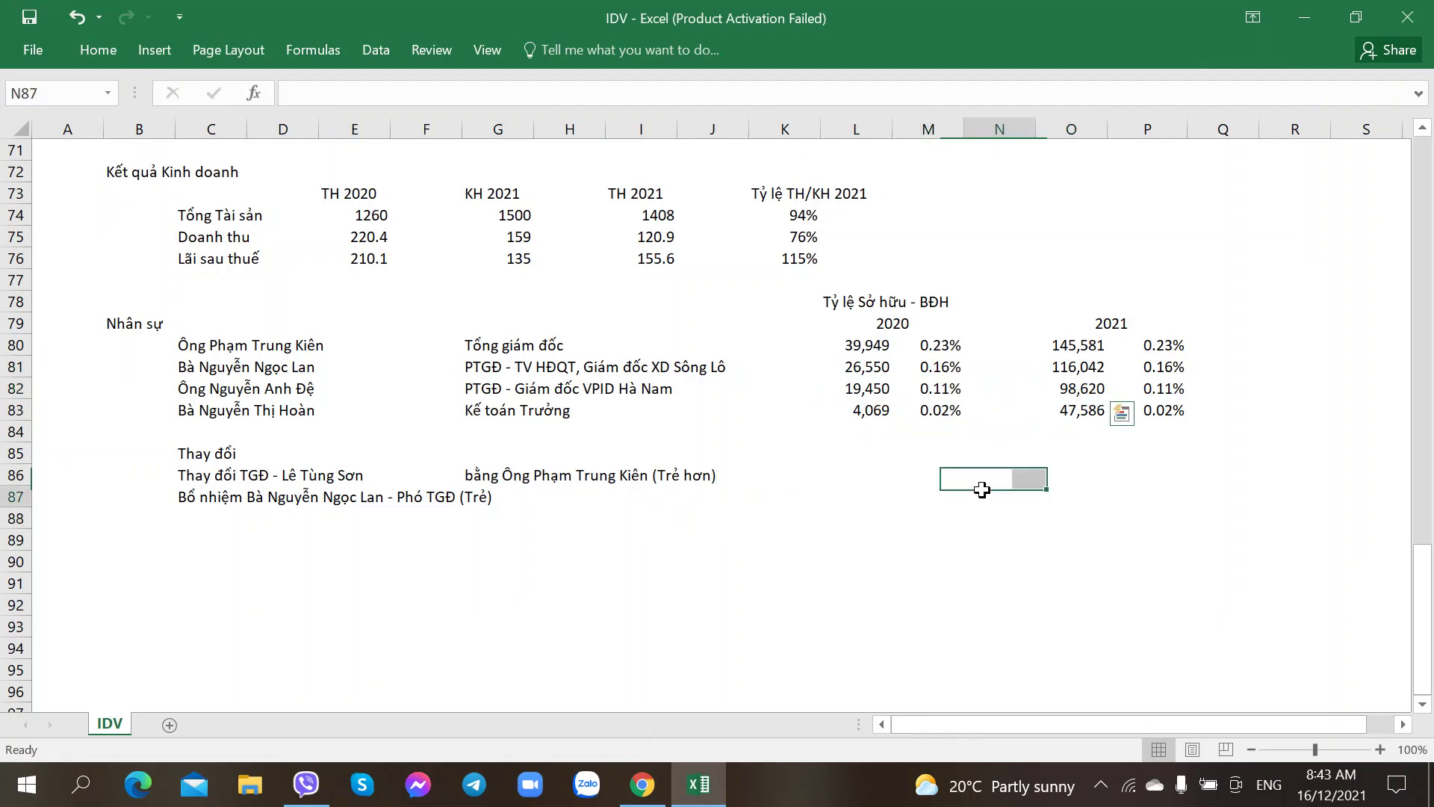
drag(1154, 344, 1164, 412)
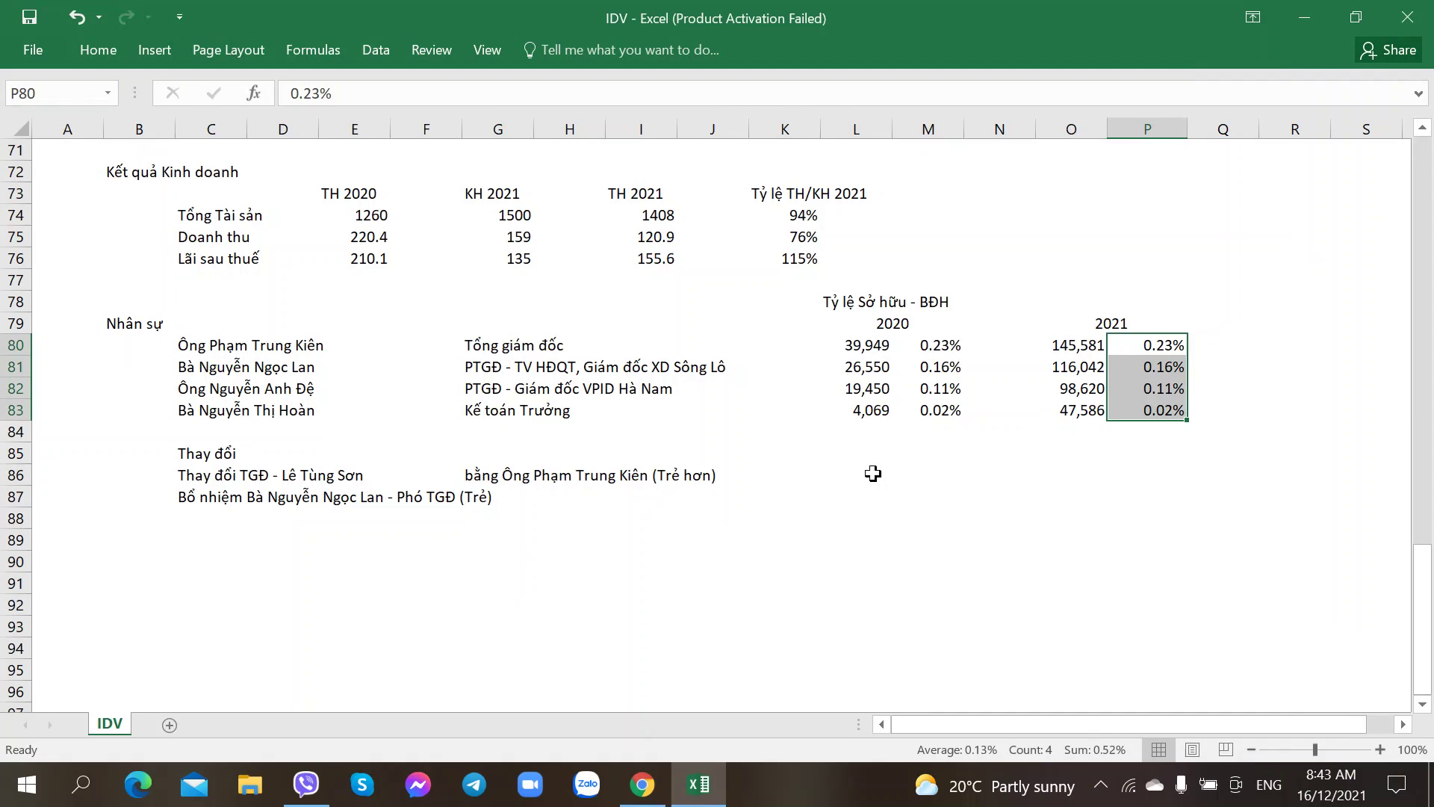
Step: Cross-check the executives' positions against CafeF, then bring up the VPID annual report
key(alt+Tab)
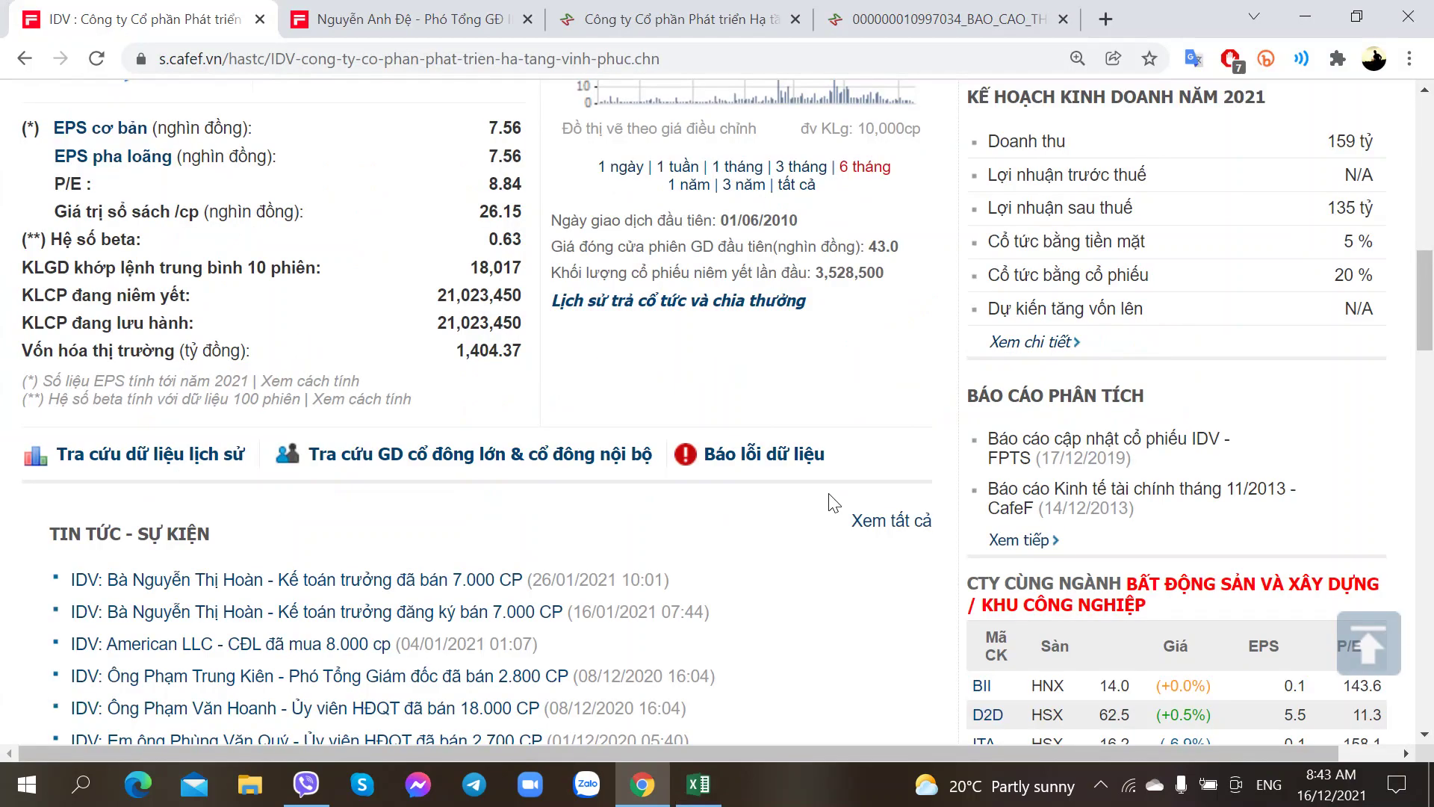
key(alt+Tab)
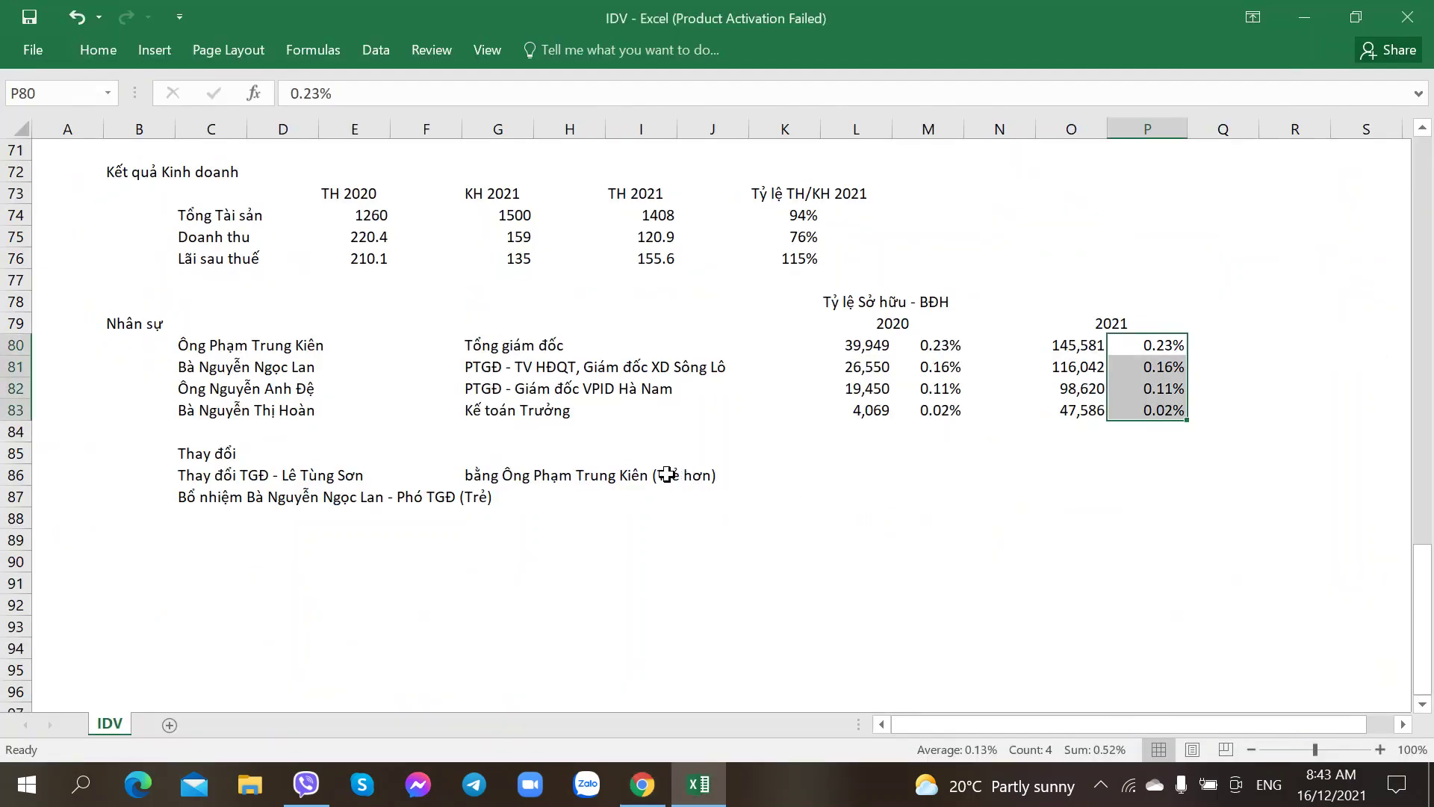
click(523, 385)
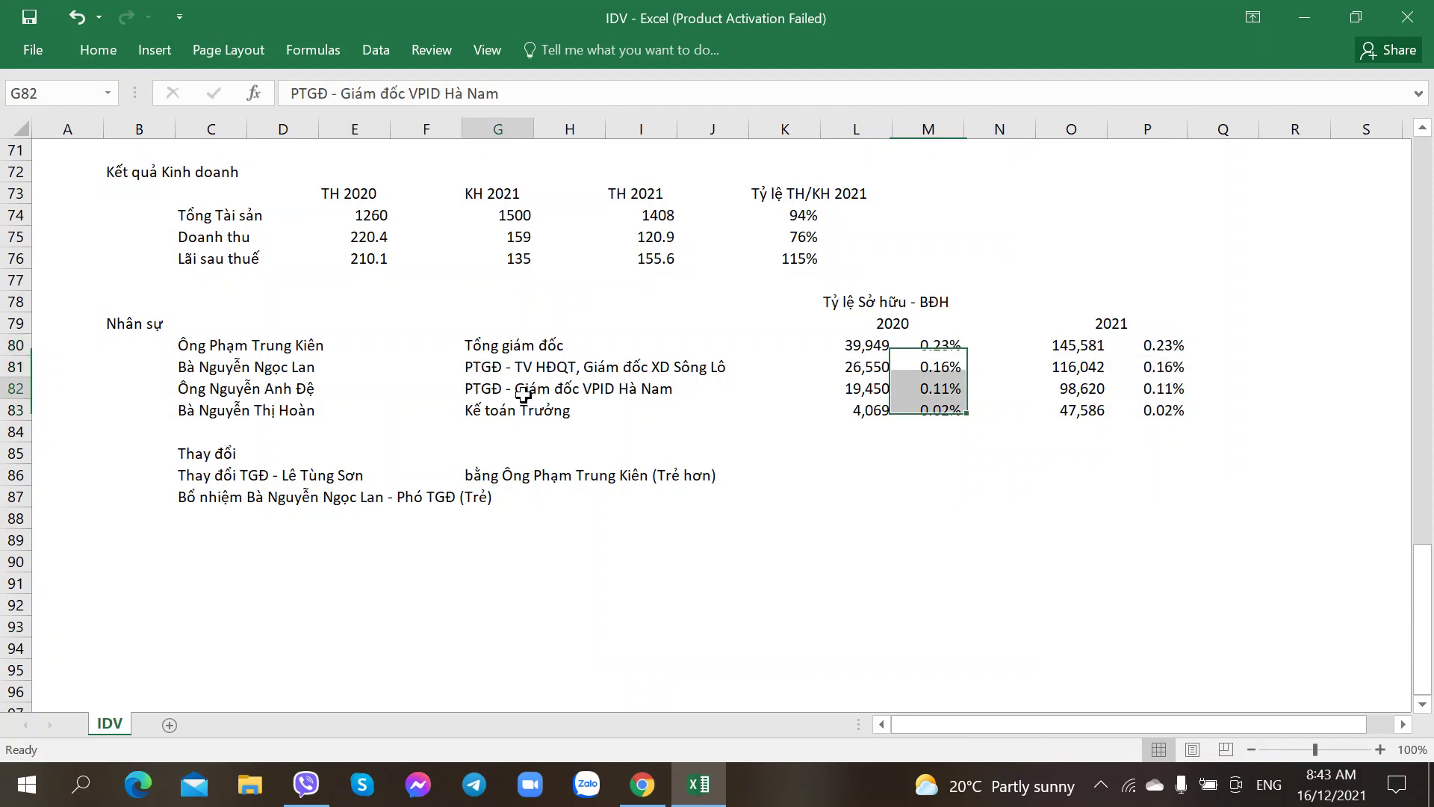
click(851, 478)
click(499, 342)
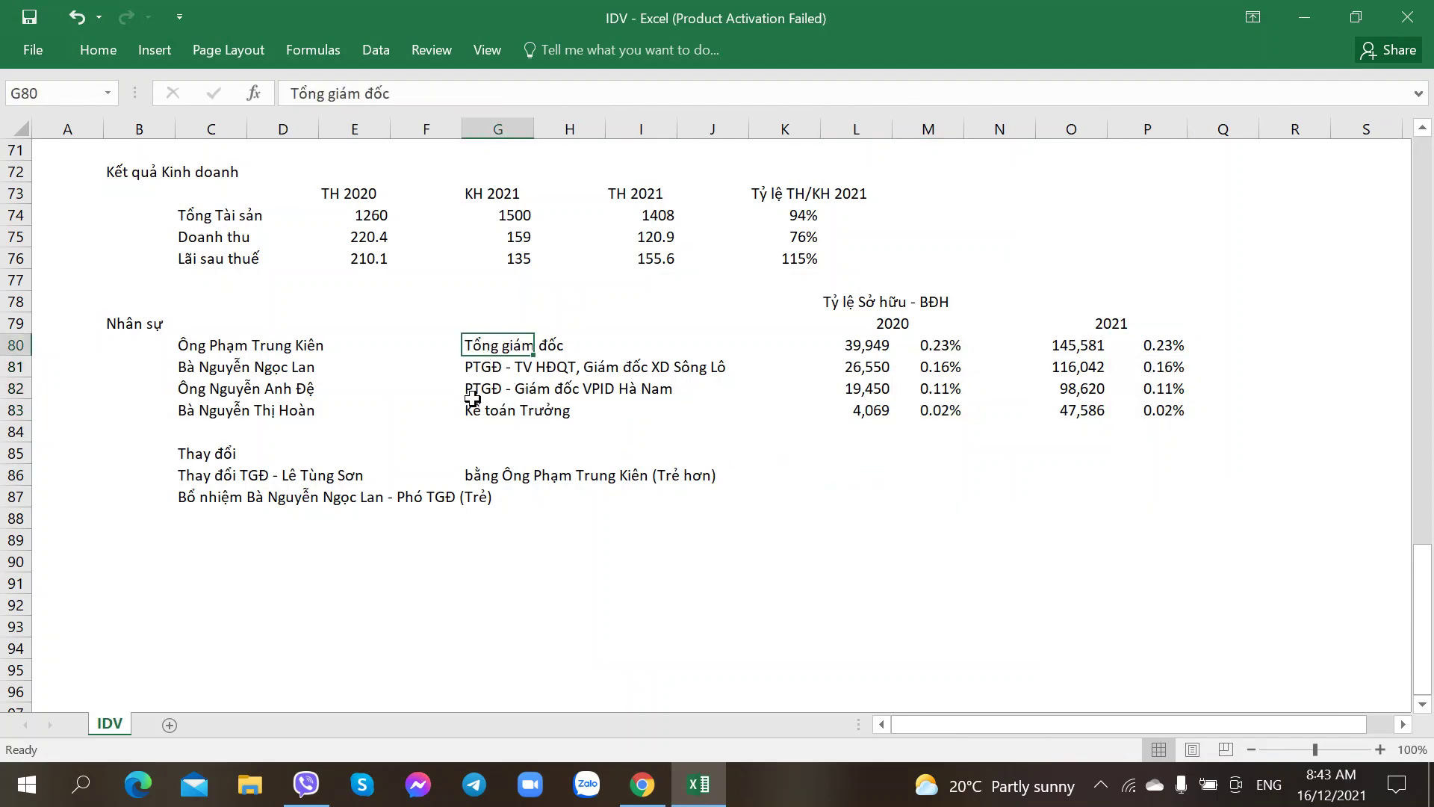
key(alt+Tab)
key(alt+Tab)
click(490, 372)
click(651, 497)
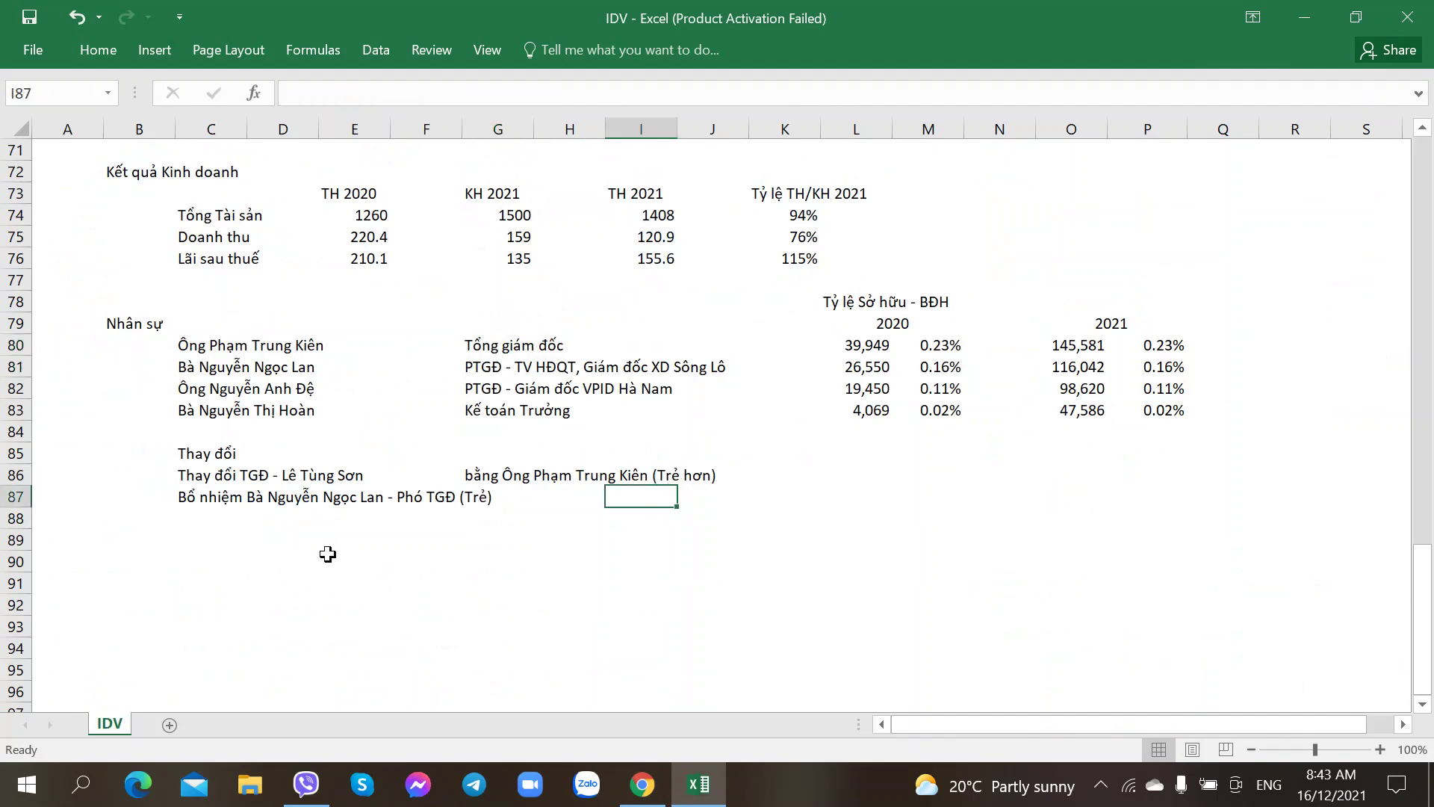
click(197, 545)
key(alt+Tab)
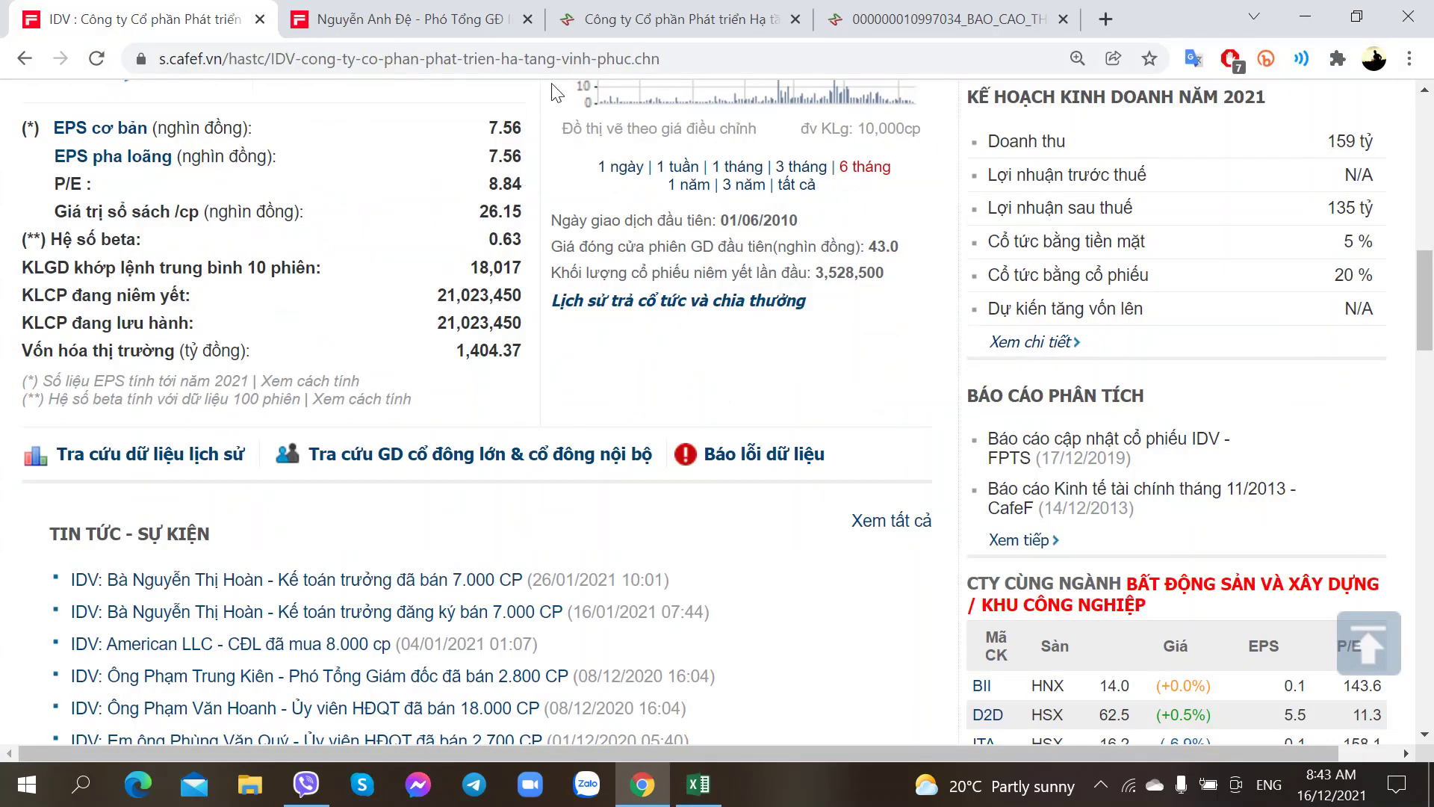
click(949, 10)
Step: Scroll the VPID 2021 annual report down to the page 7 staff table of 78 employees
scroll(549, 429, down, 5)
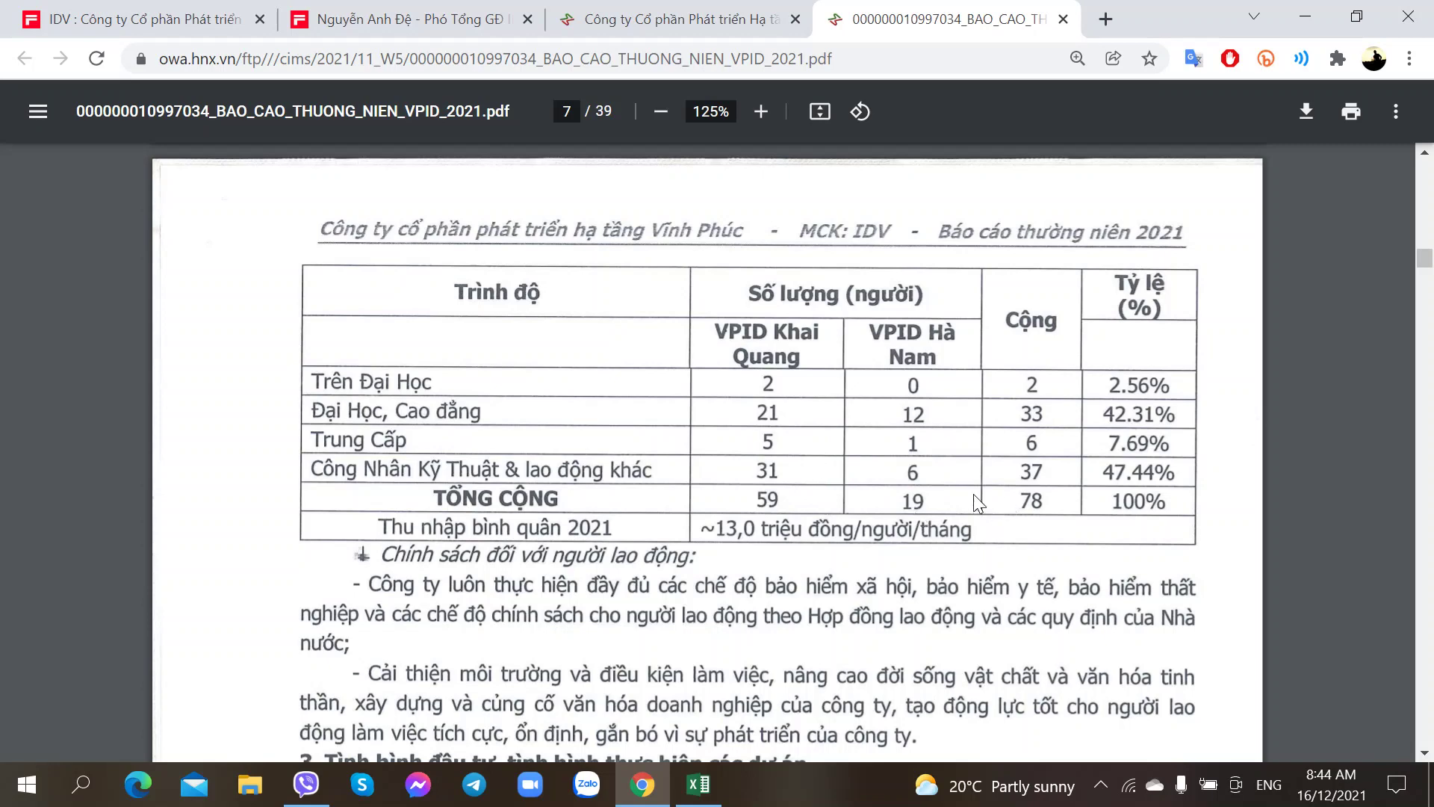
scroll(726, 499, down, 2)
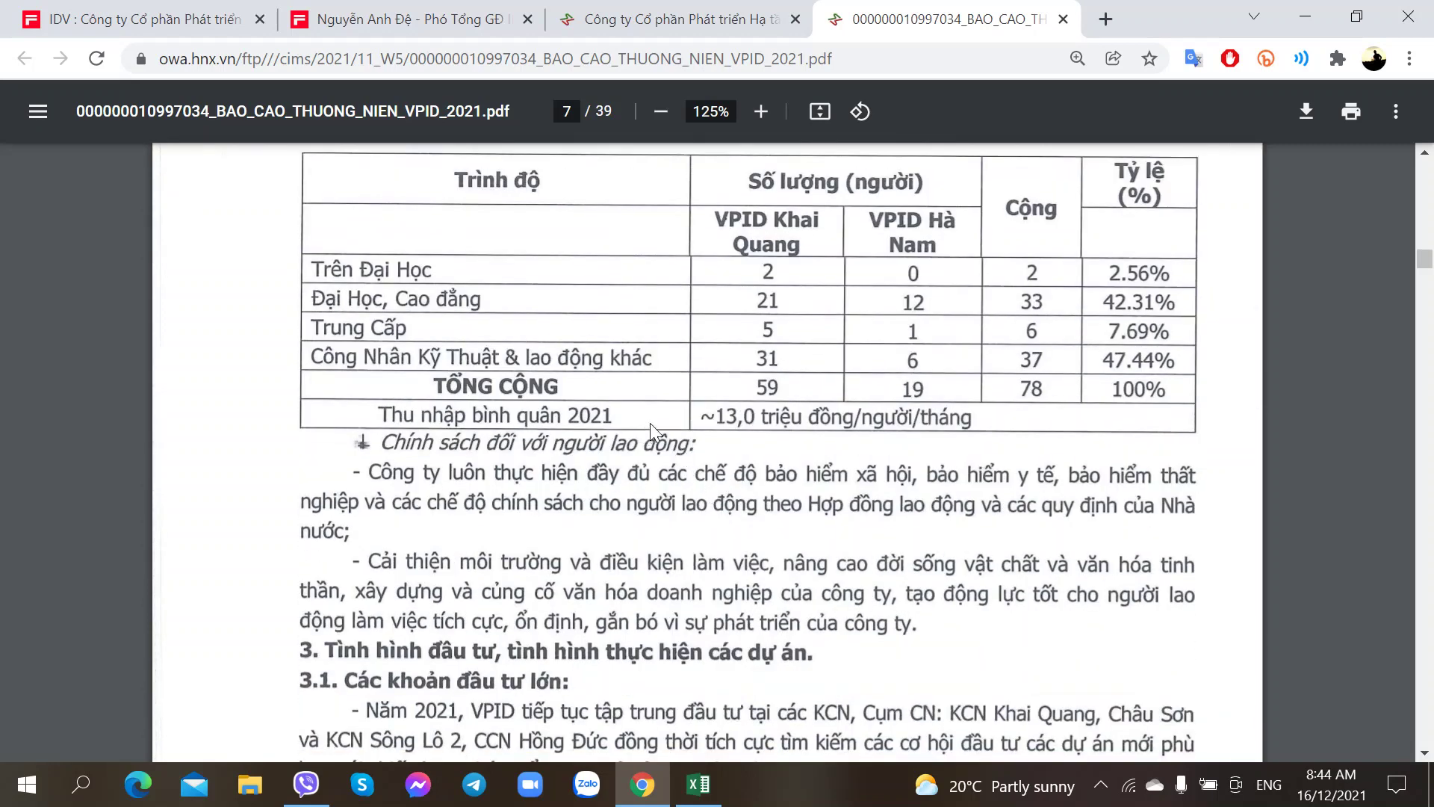
Step: Discard a false-start 'Thu nhập' label in row 89 and move to C89
key(alt+Tab)
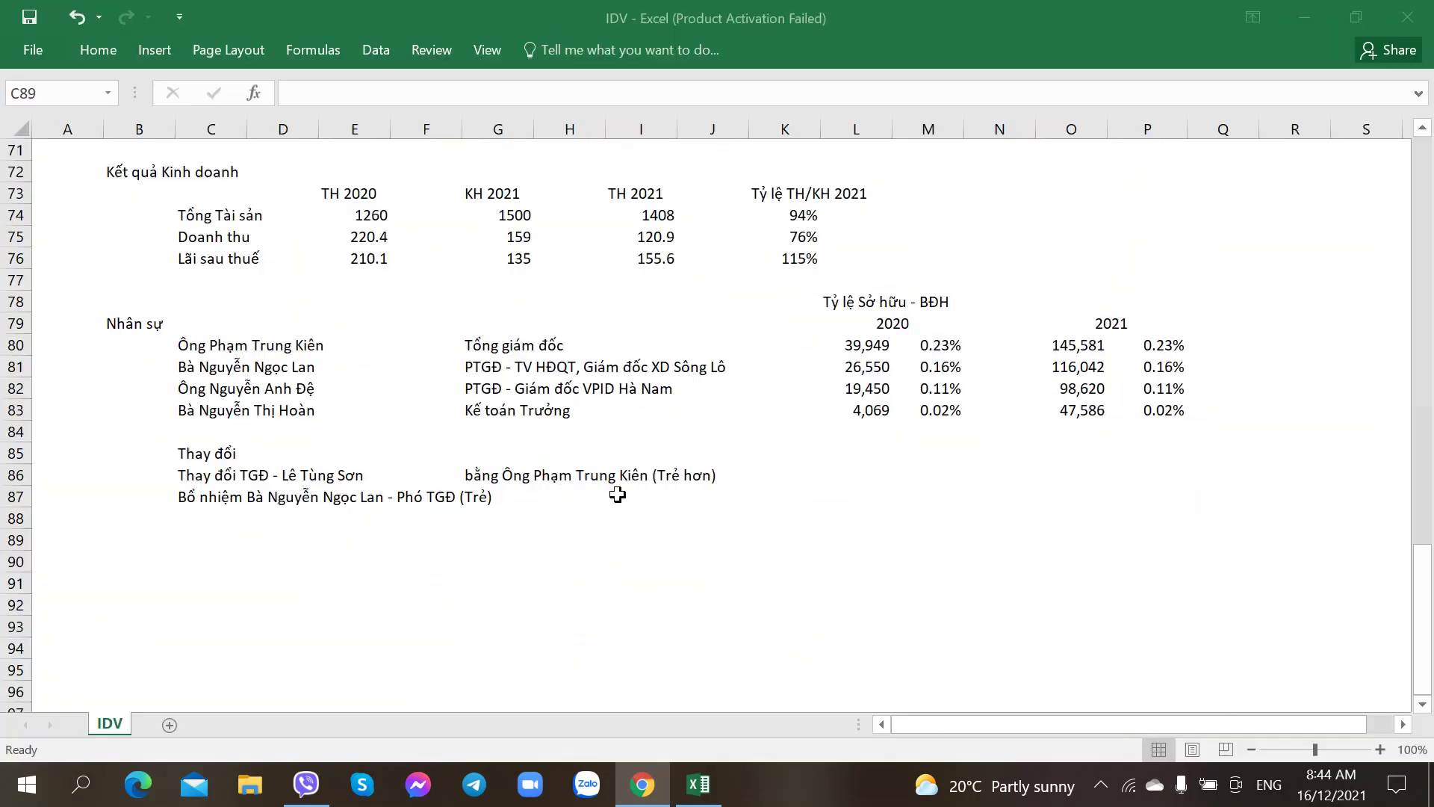
key(Down)
key(Left)
key(Up)
text(Thu )
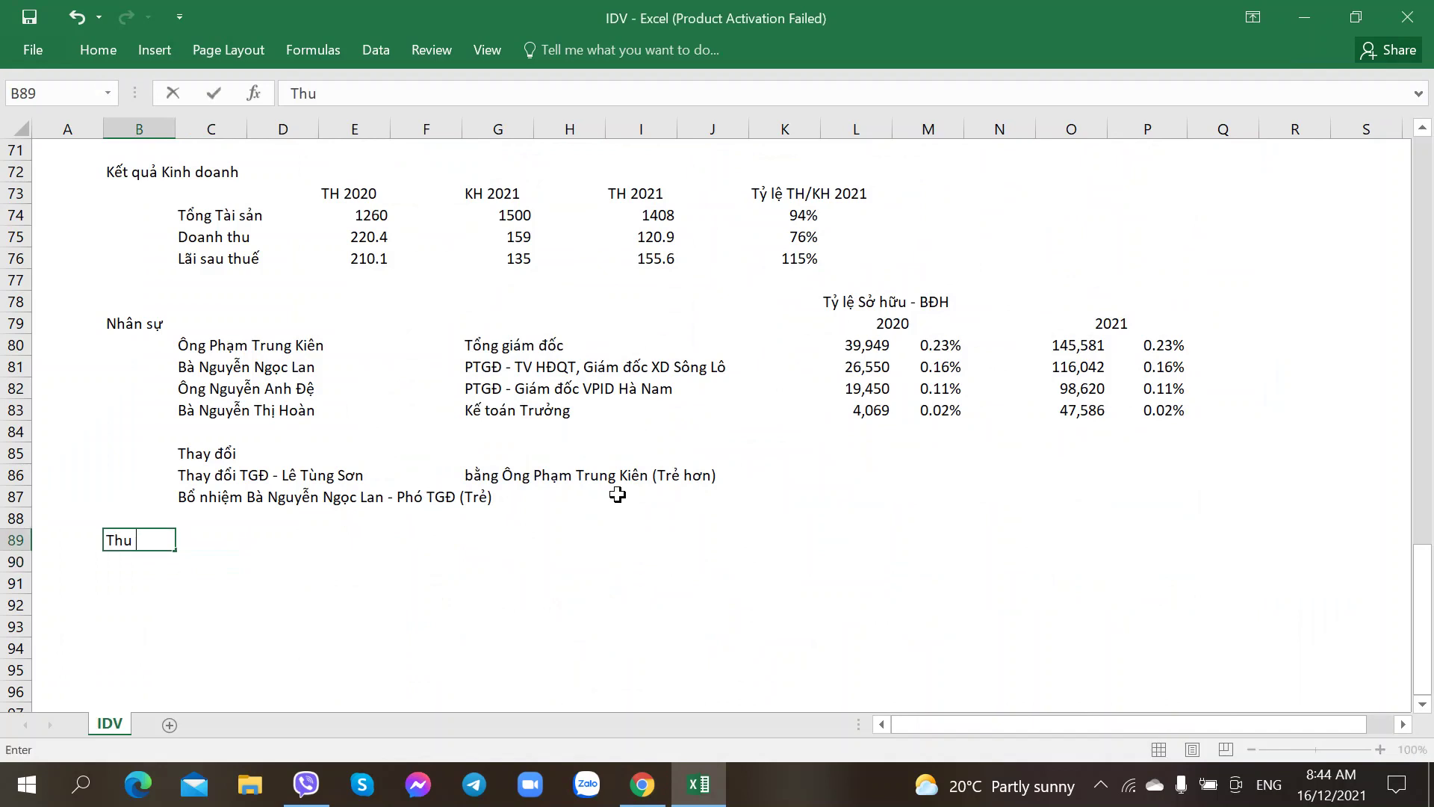
text(nhập)
key(BackSpace)
key(BackSpace)
key(BackSpace)
key(BackSpace)
key(BackSpace)
key(BackSpace)
key(BackSpace)
key(BackSpace)
text(N)
key(BackSpace)
key(Escape)
key(Right)
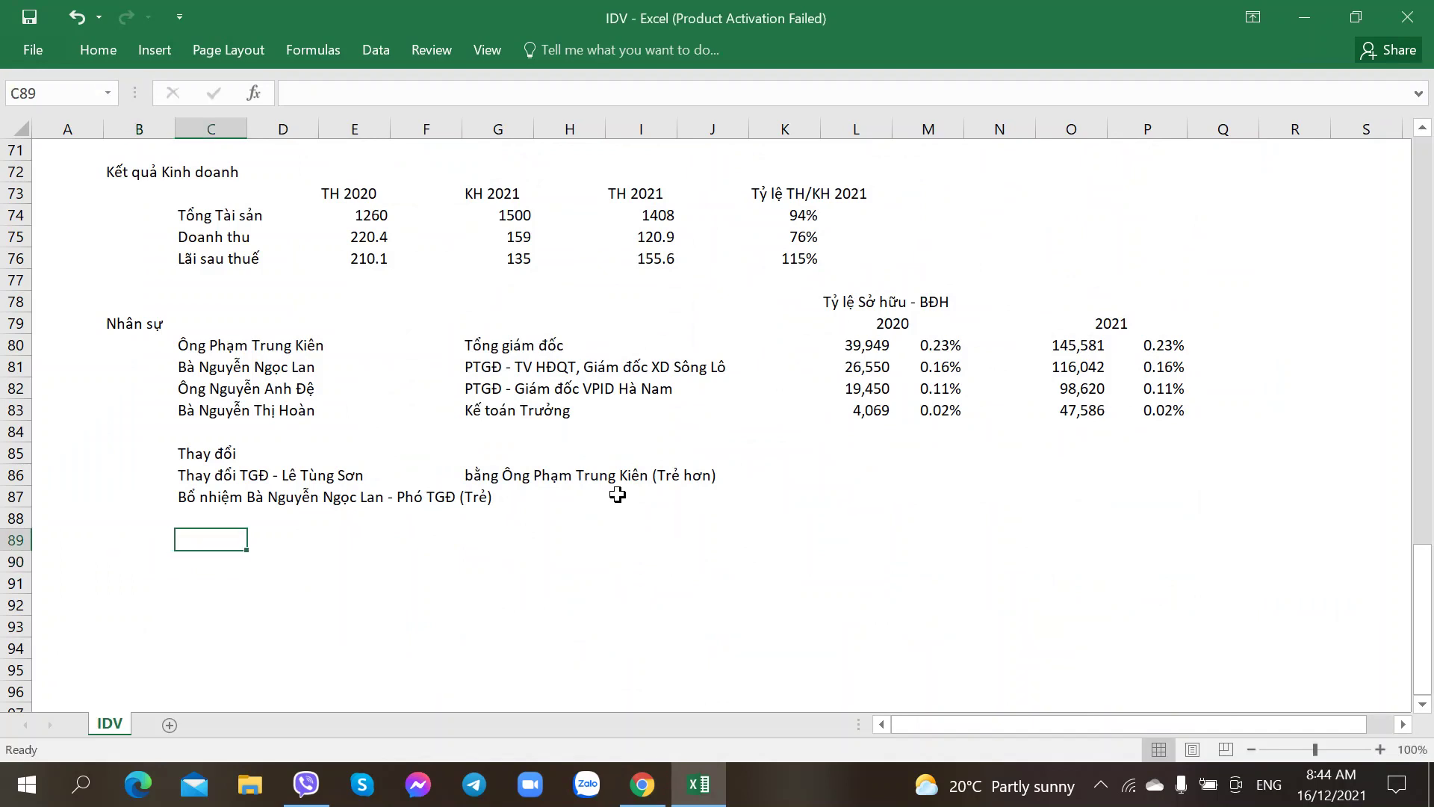
key(alt+Tab)
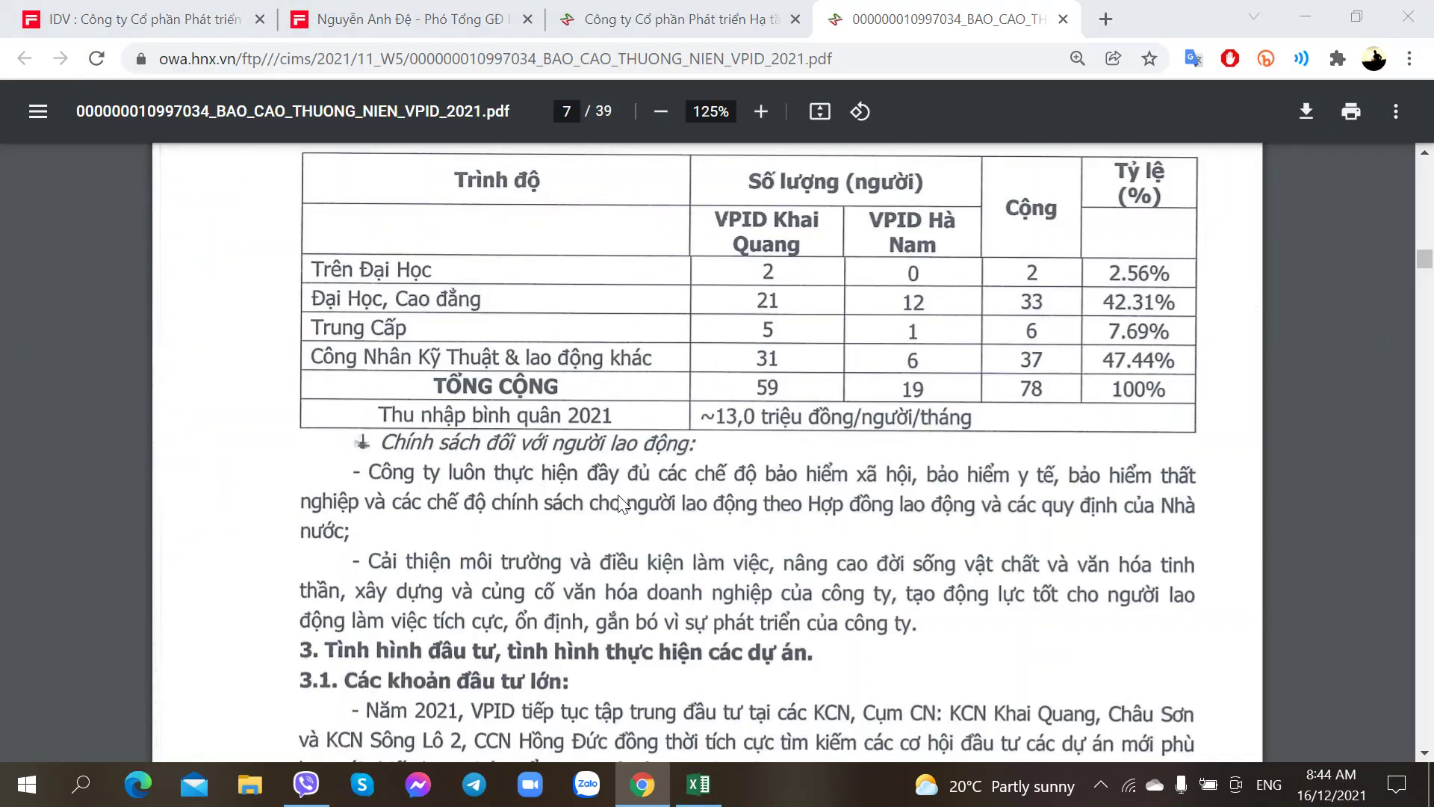
key(alt+Tab)
Step: Write '78 Người (59 ở Khai Quang và 19 ở Châu Sơn)' in C89, then start the 13 triệu income note in H89
text(78 Người )
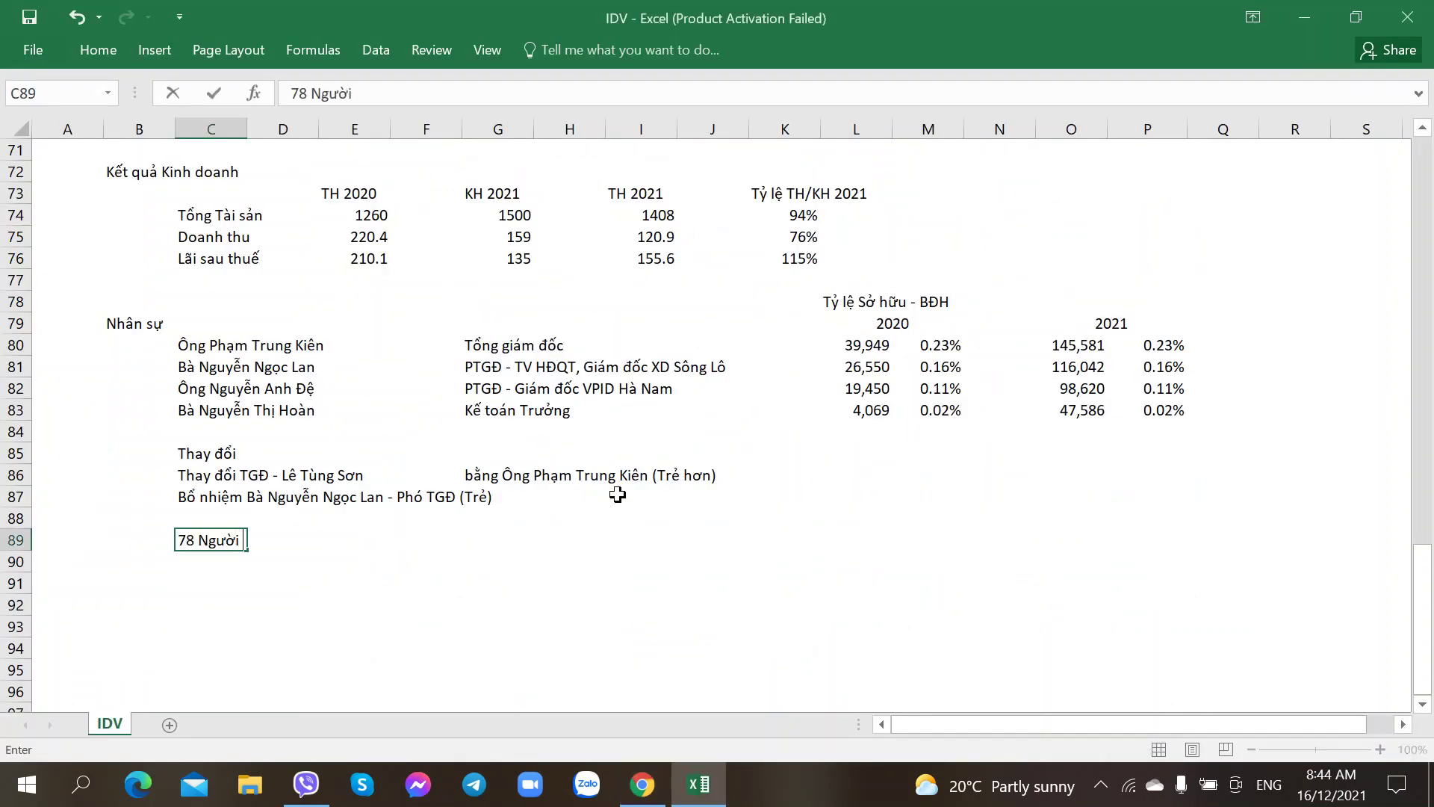
text(()
key(alt+Tab)
key(alt+Tab)
text(59 ở Khai Quang )
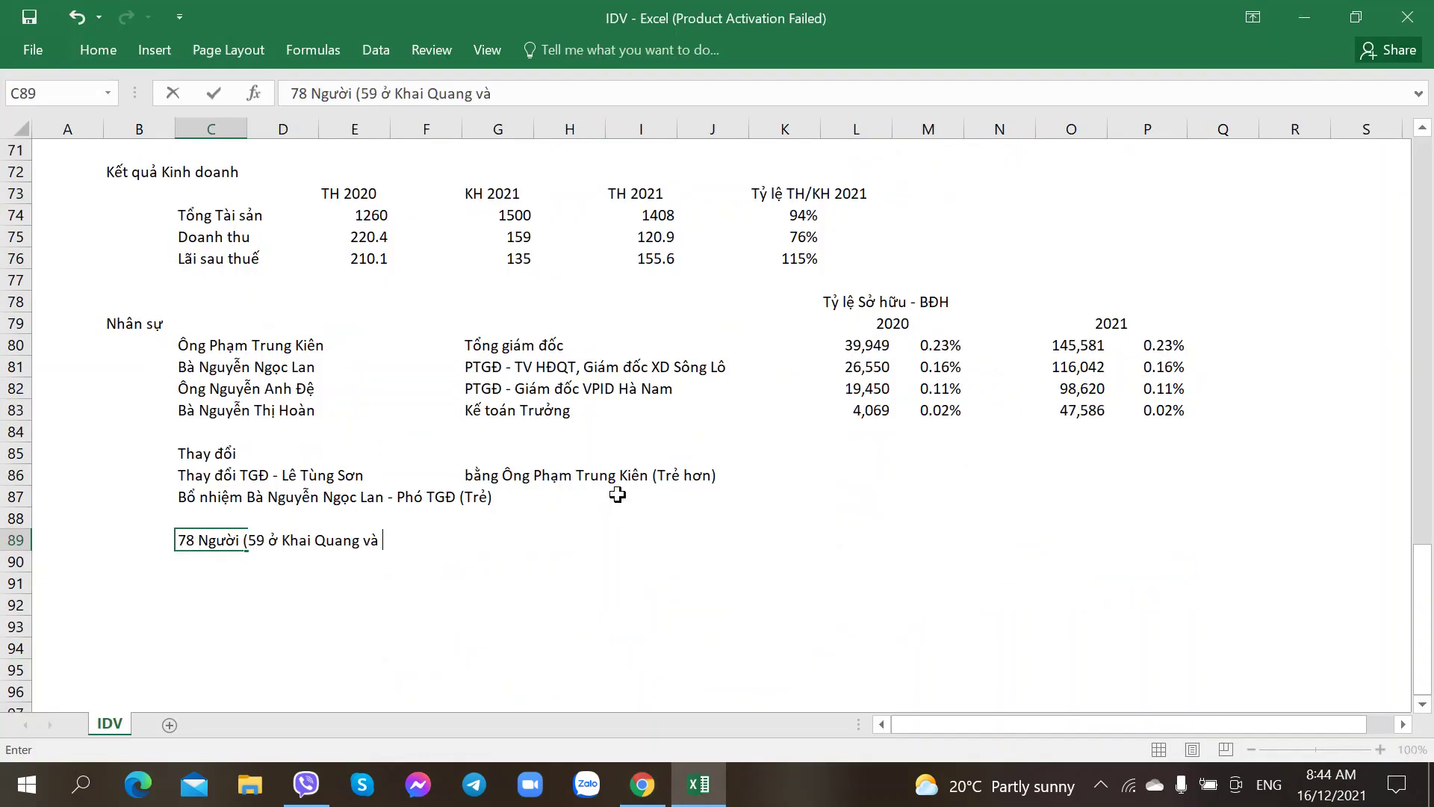
text(và)
key(alt+Tab)
key(alt+Tab)
key(alt+Tab)
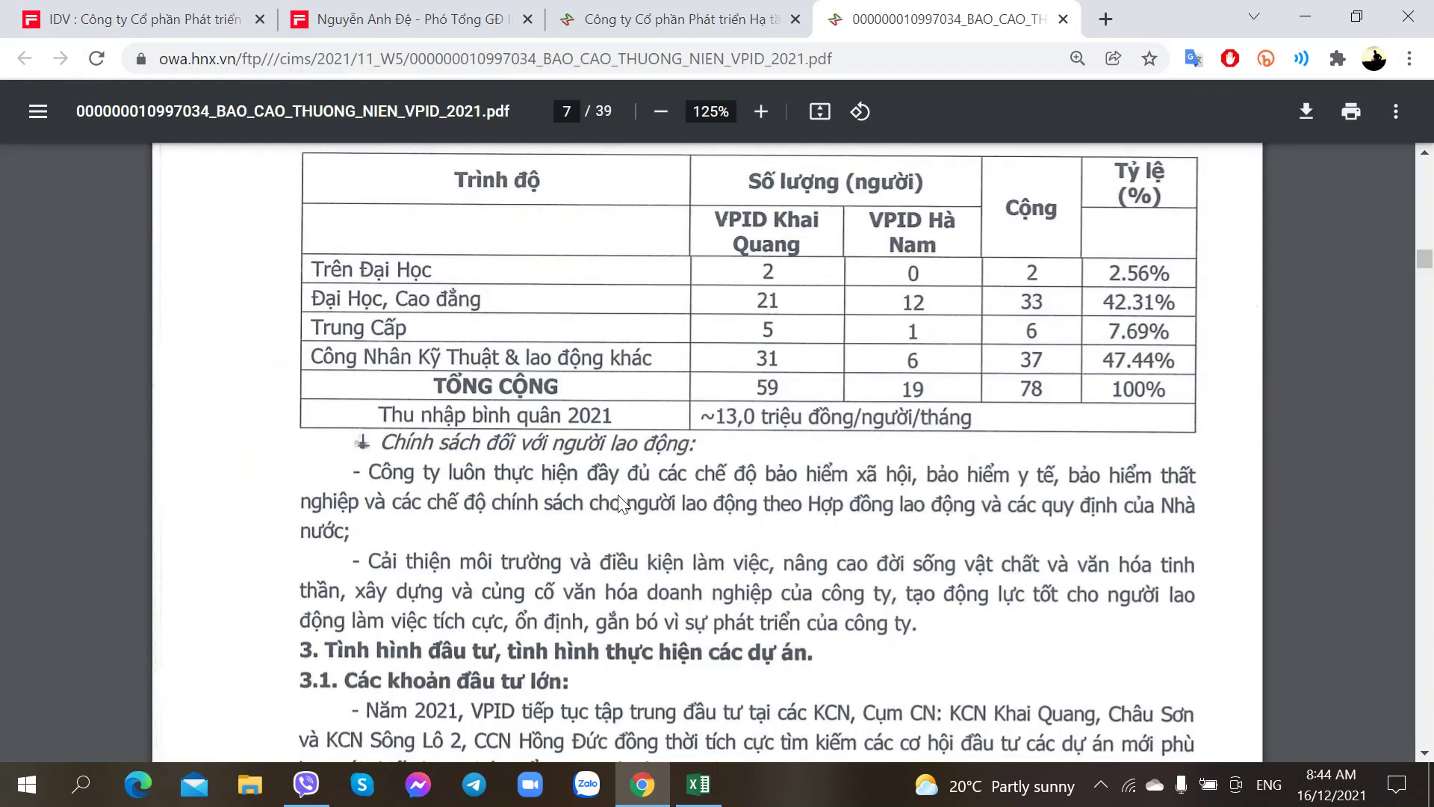
key(alt+Tab)
text(19 o)
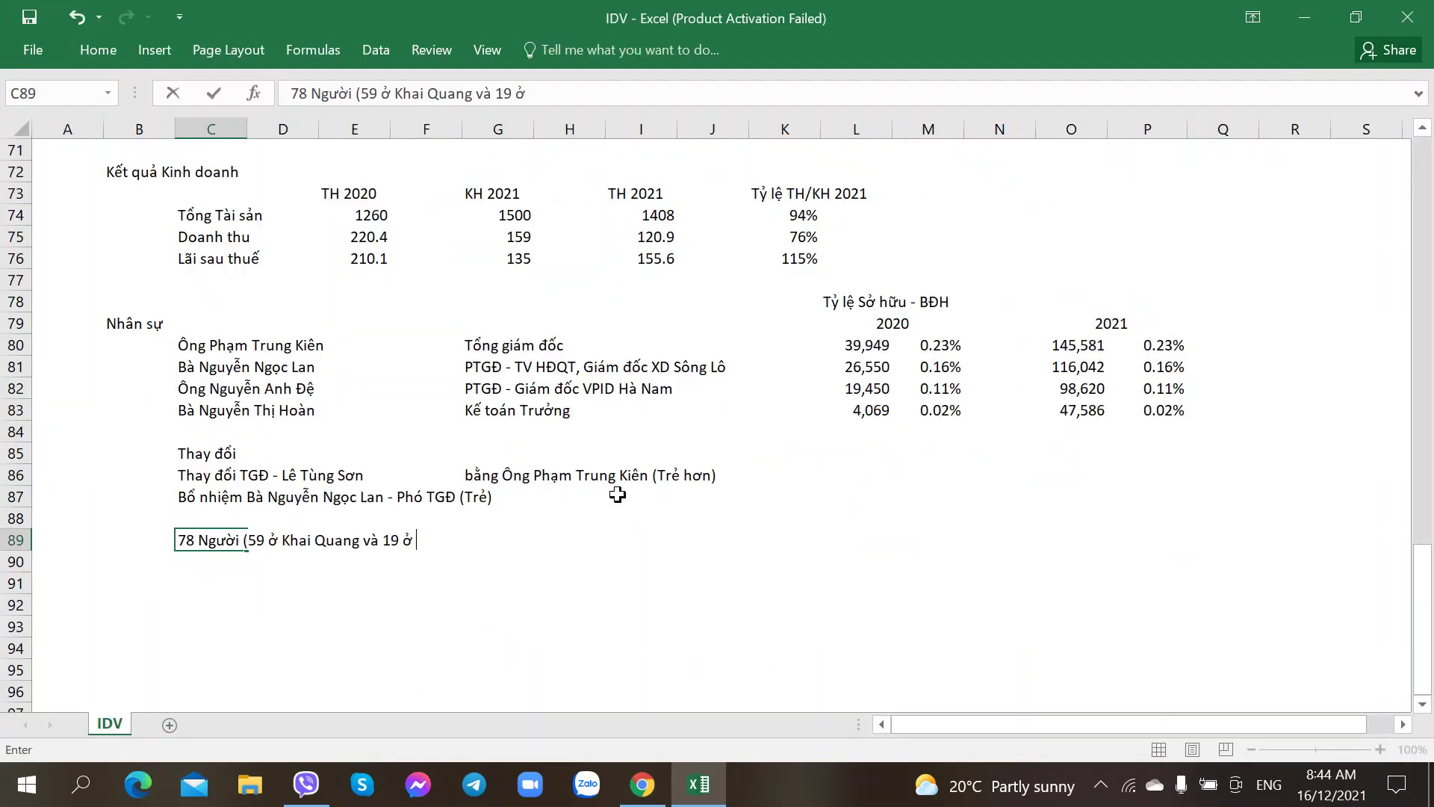
text( Châu Sơn)
key(alt+Tab)
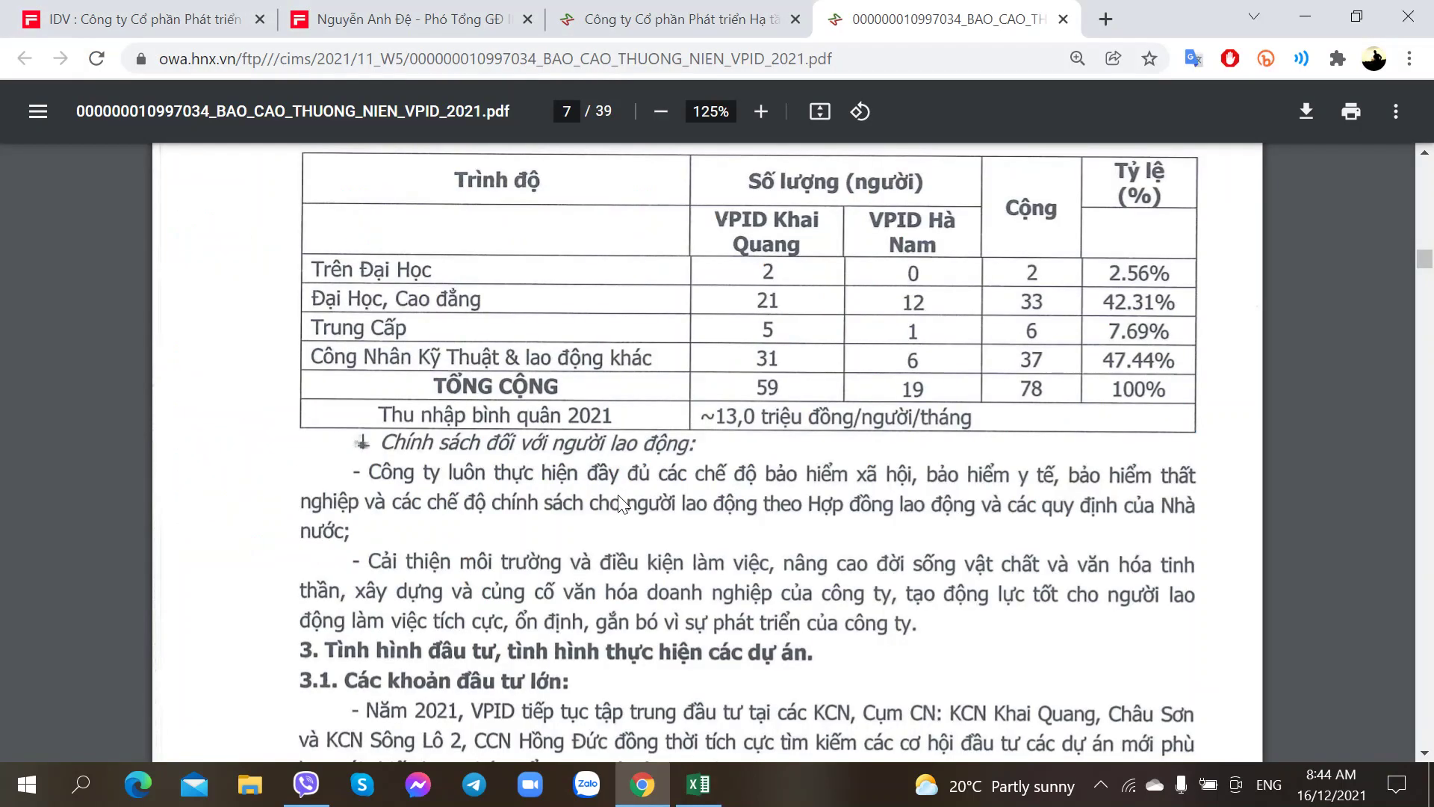
key(alt+Tab)
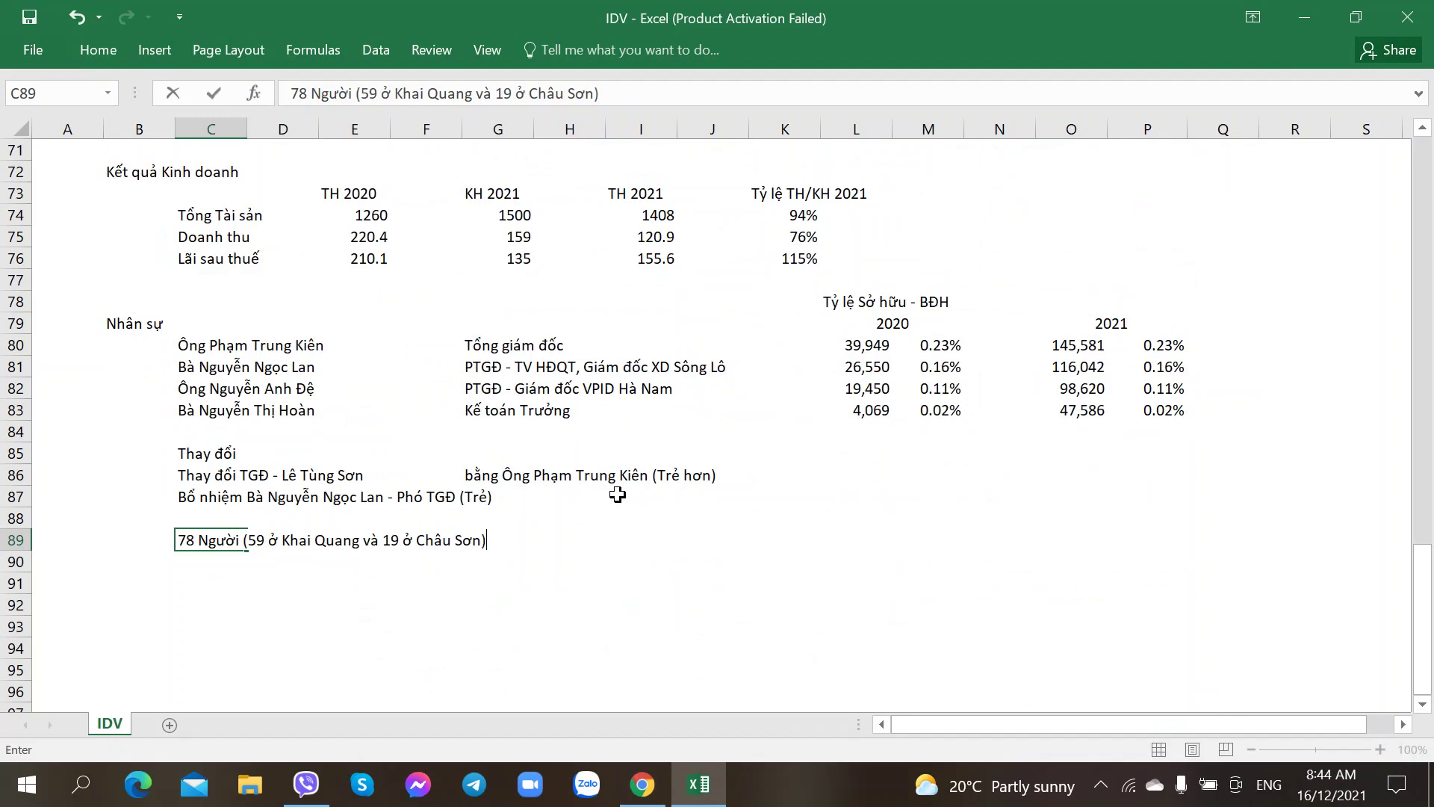
key(Right)
key(Right)
key(Right)
key(Right)
key(Right)
key(alt+Tab)
key(alt+Tab)
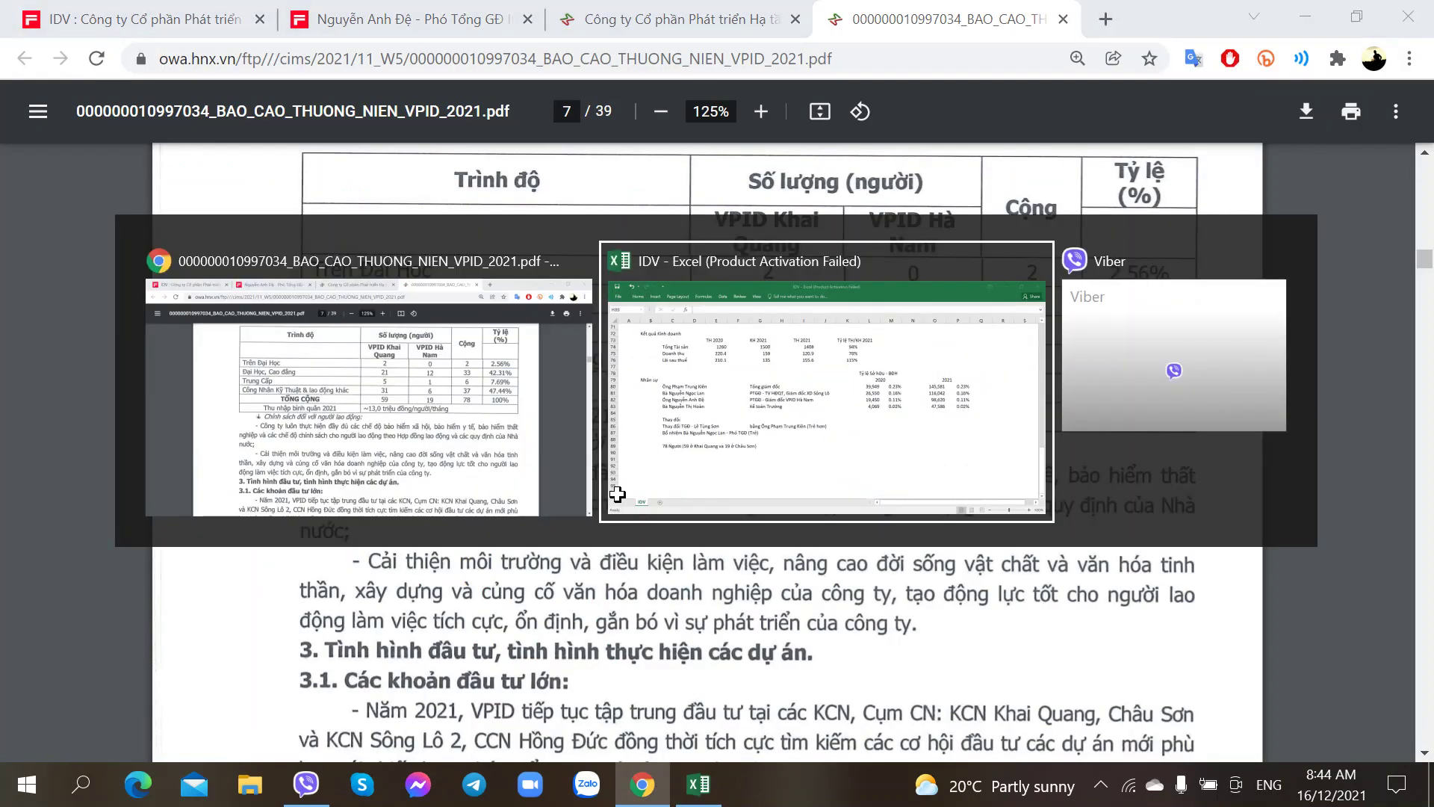
text(13 triệu)
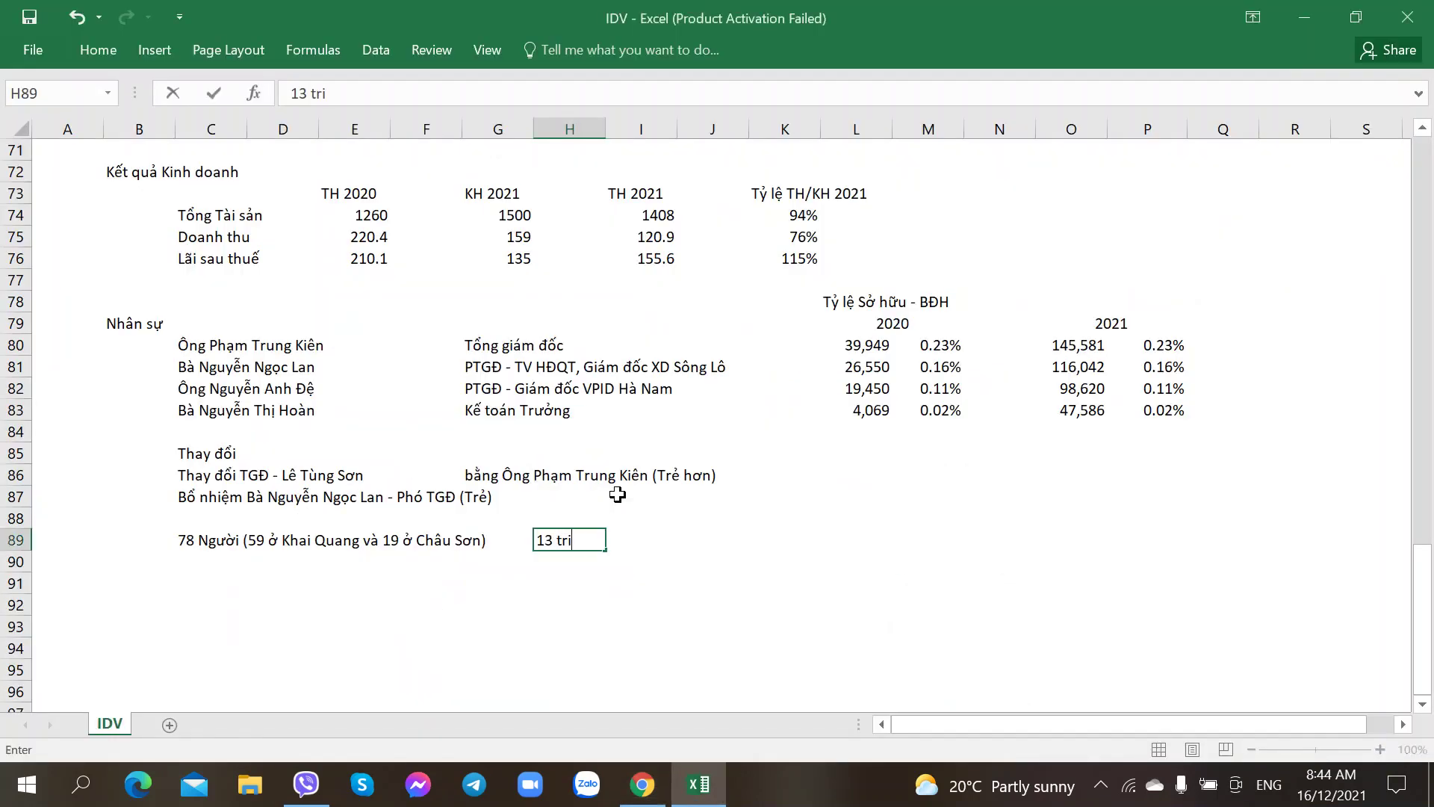